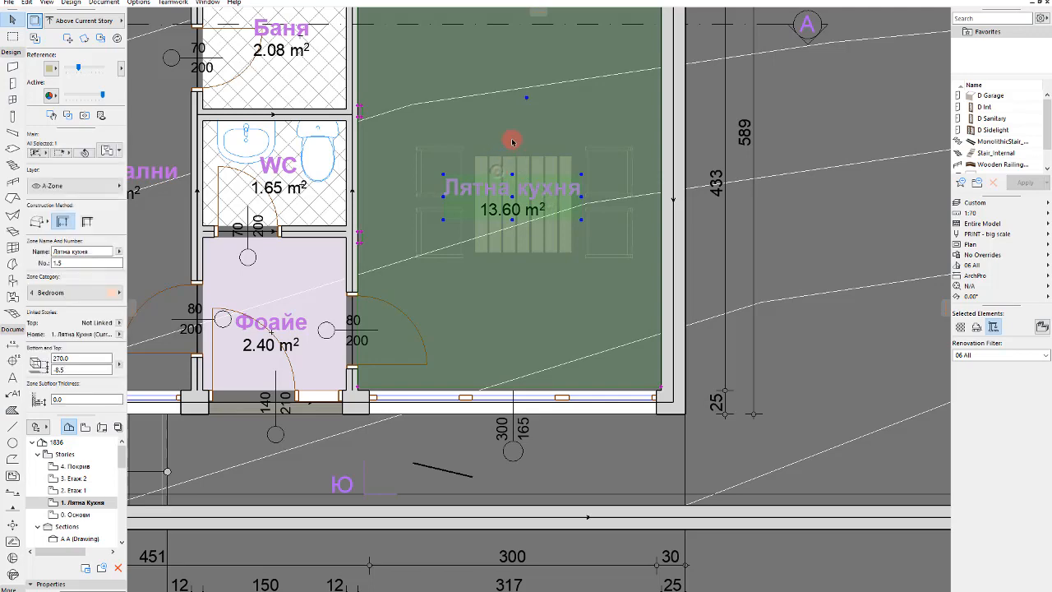
# Deselect the summer kitchen zone and examine the house's garden facade and terraces in the 3D perspective
pyautogui.click(498, 171)
pyautogui.scroll(-3, 498, 174)
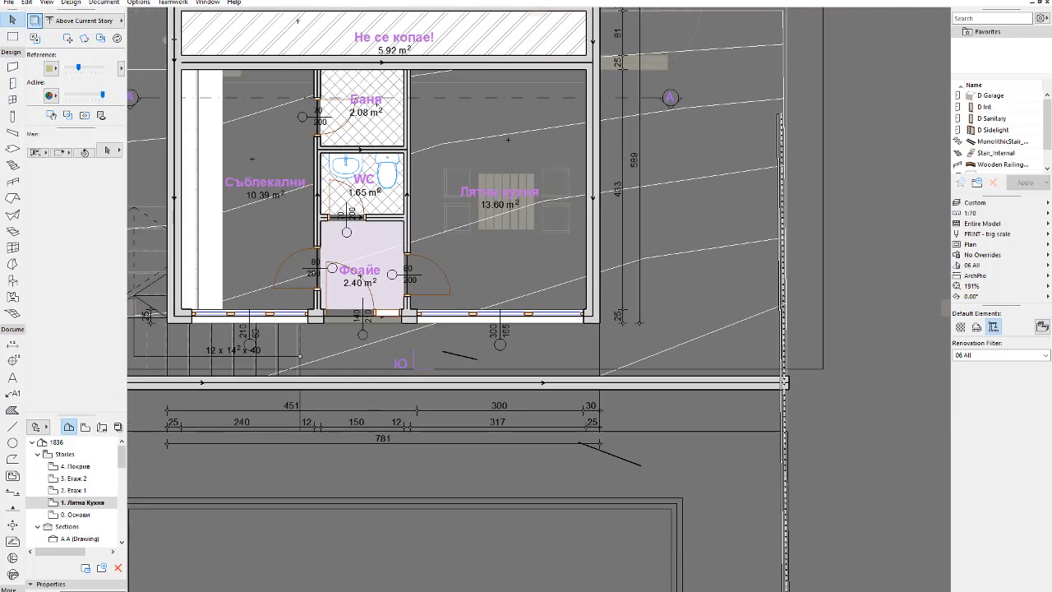
pyautogui.press('F3')
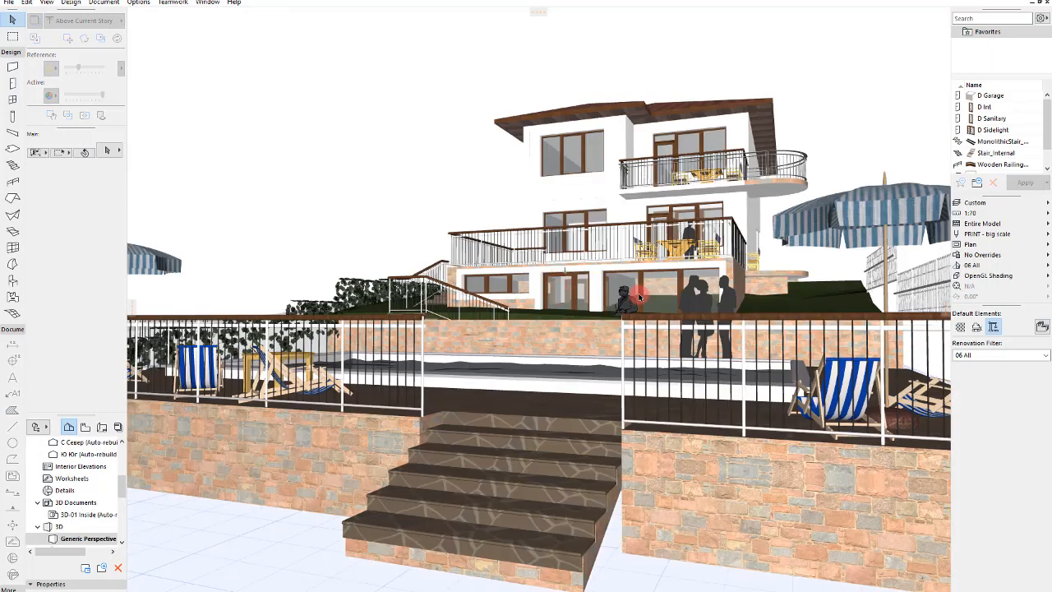
pyautogui.scroll(10, 714, 253)
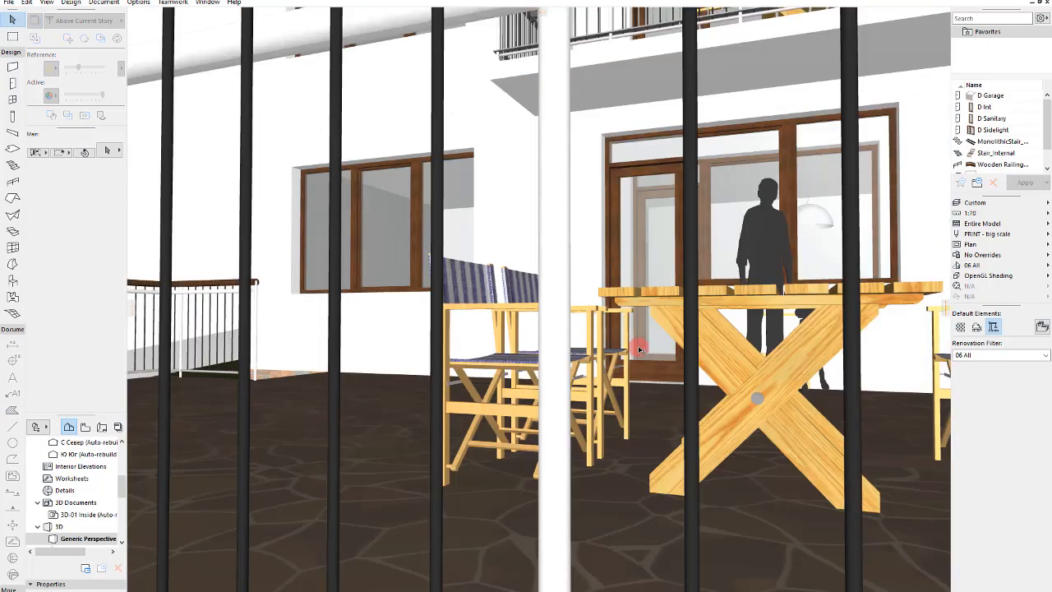
pyautogui.scroll(-15, 538, 307)
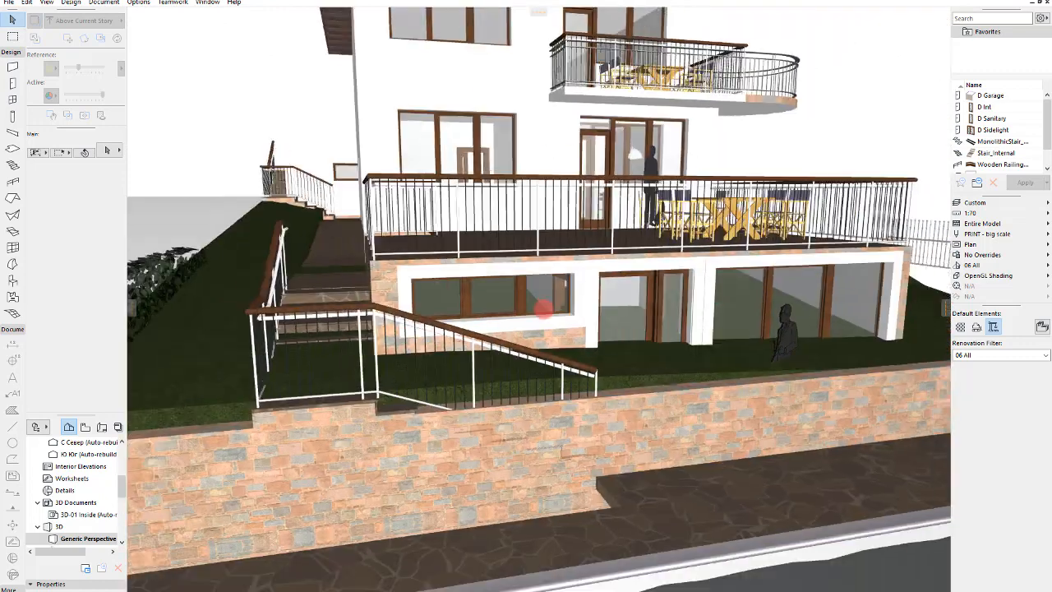
pyautogui.keyDown('shift'); pyautogui.moveTo(542, 308); pyautogui.dragTo(621, 314, button='middle'); pyautogui.keyUp('shift')
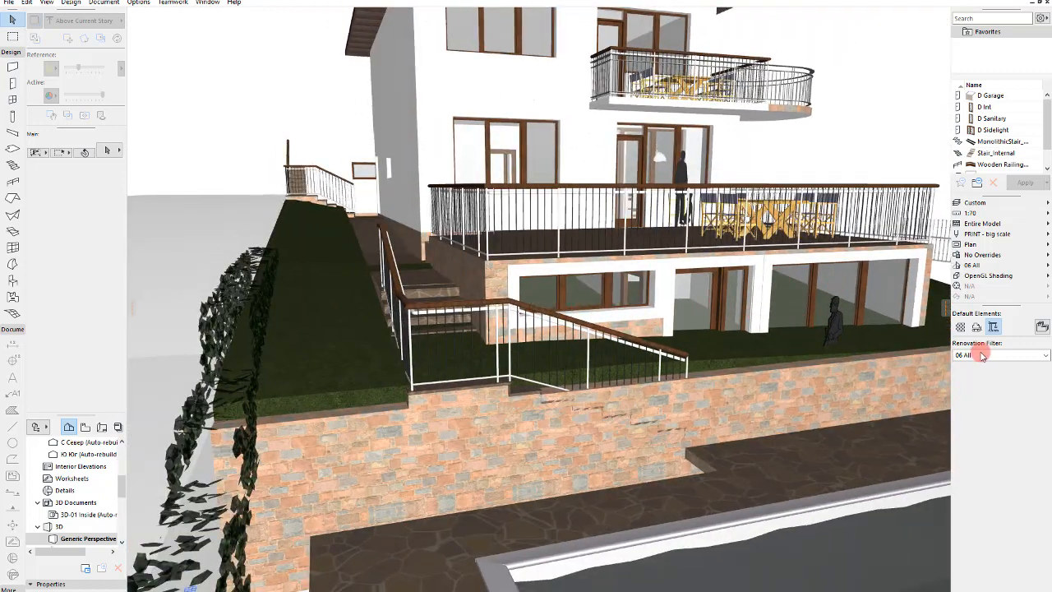
# Apply the 01 Existing Plan renovation filter and view the existing house and garden in 3D
pyautogui.click(981, 355)
pyautogui.click(979, 366)
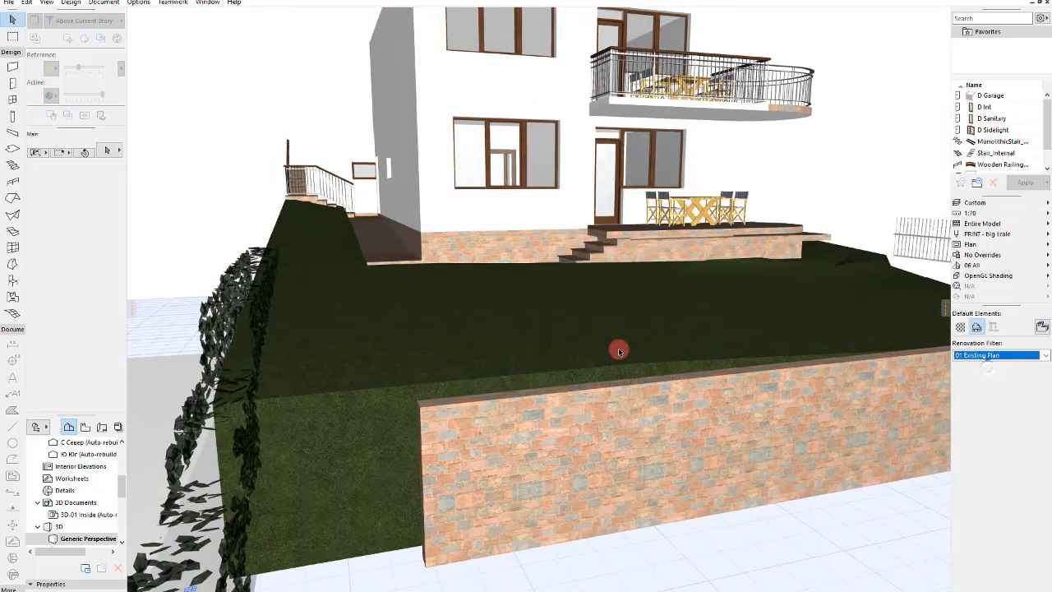
pyautogui.keyDown('shift'); pyautogui.moveTo(618, 351); pyautogui.dragTo(599, 293, button='middle'); pyautogui.keyUp('shift')
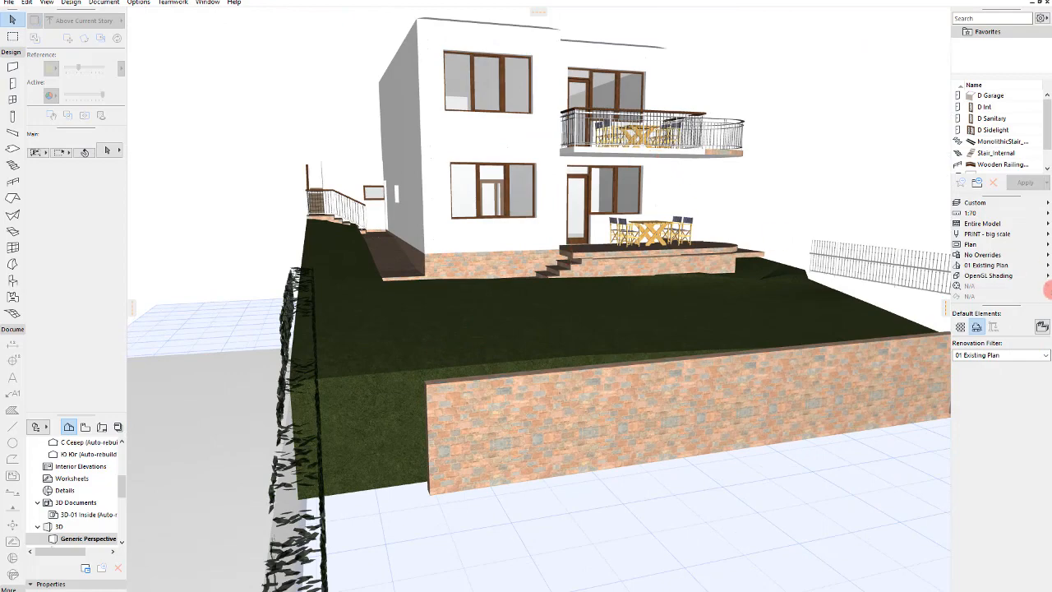
# Apply the 02 Planned Status renovation filter and view the planned garden facade with its outdoor stairs in 3D
pyautogui.click(991, 357)
pyautogui.click(983, 377)
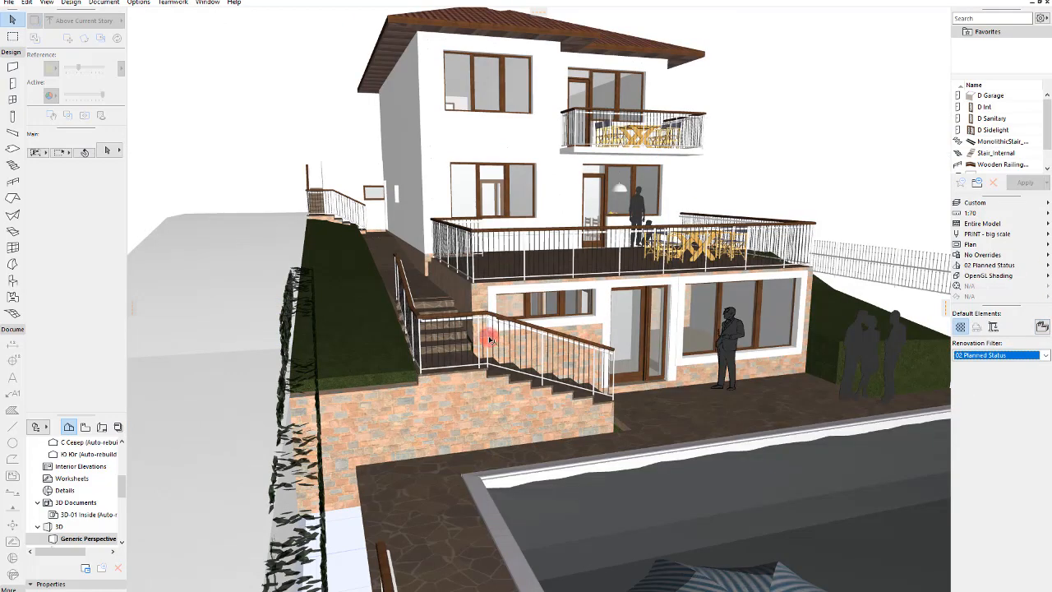
pyautogui.keyDown('shift'); pyautogui.moveTo(490, 340); pyautogui.dragTo(417, 316, button='middle'); pyautogui.keyUp('shift')
pyautogui.scroll(3, 624, 271)
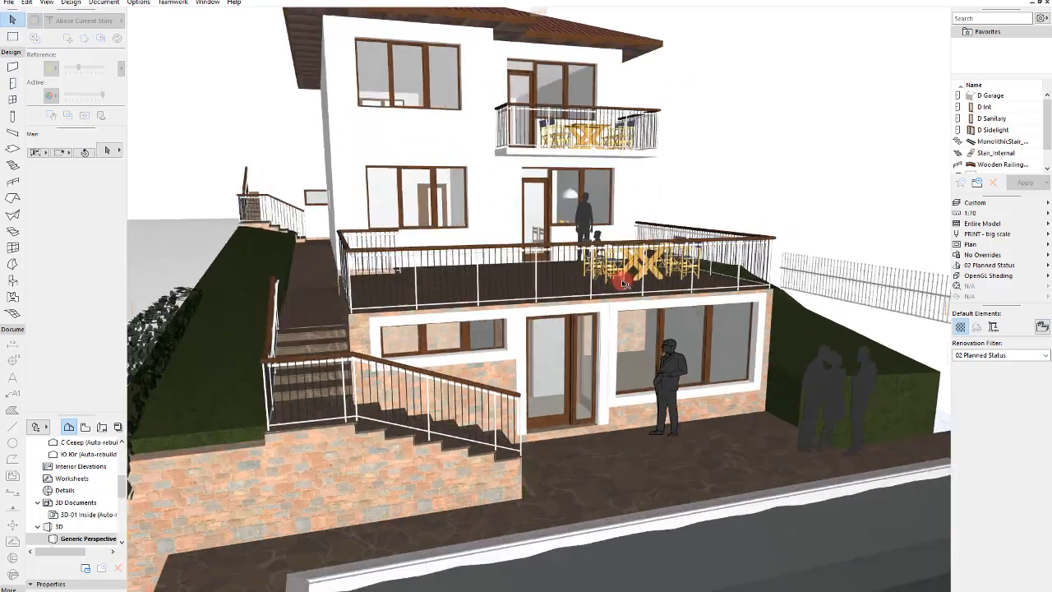
pyautogui.keyDown('shift'); pyautogui.moveTo(475, 296); pyautogui.dragTo(594, 233, button='middle'); pyautogui.keyUp('shift')
pyautogui.scroll(3, 312, 345)
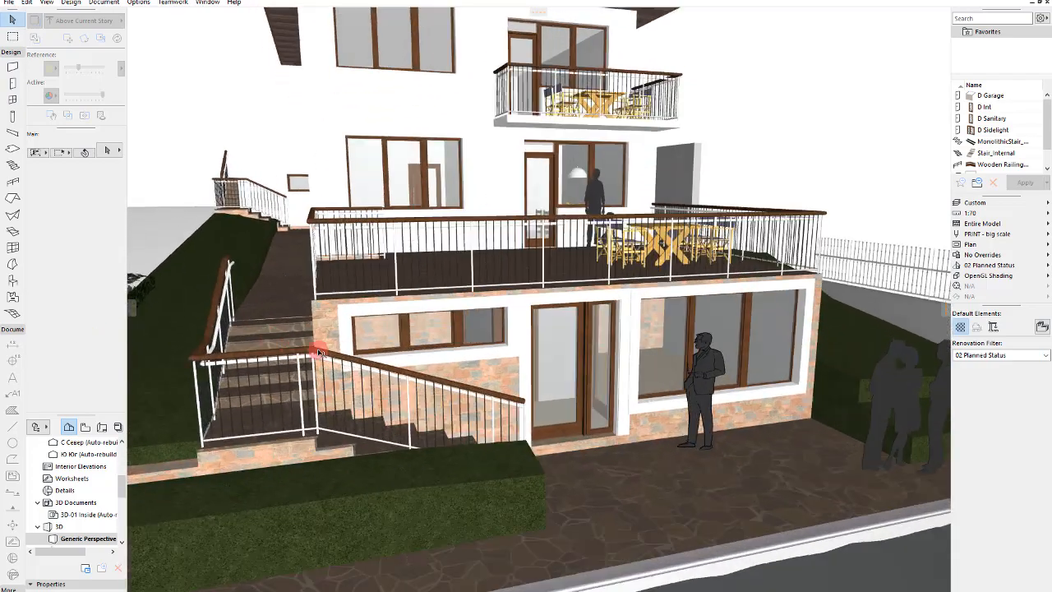
# Examine the planned ground-floor rooms, terrace and pool area in the 3D model
pyautogui.scroll(3, 530, 308)
pyautogui.scroll(-2, 530, 308)
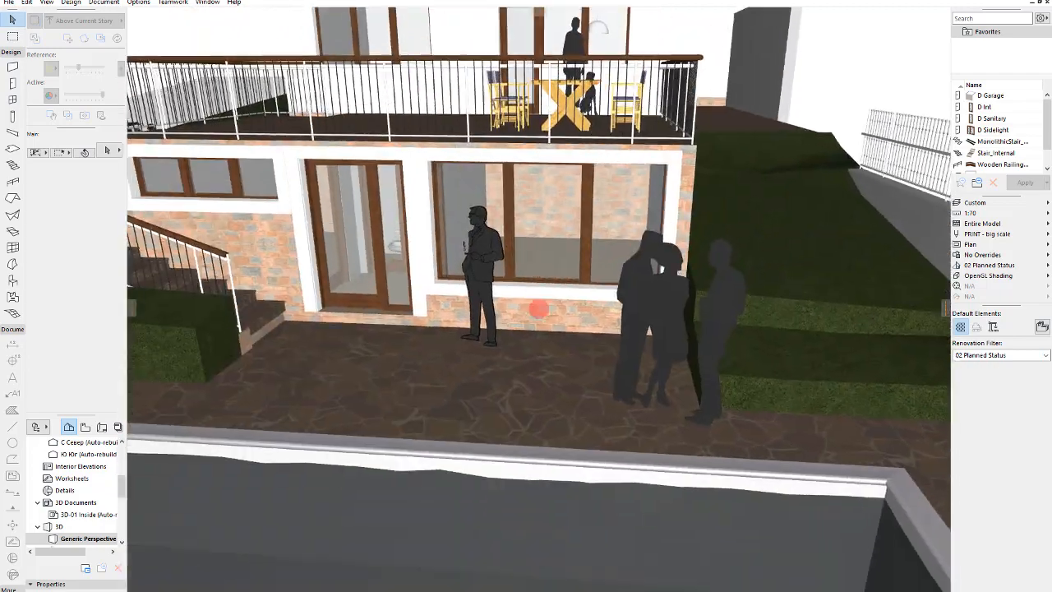
pyautogui.scroll(-1, 535, 301)
pyautogui.scroll(-1, 617, 282)
pyautogui.scroll(-2, 622, 221)
pyautogui.scroll(-3, 521, 359)
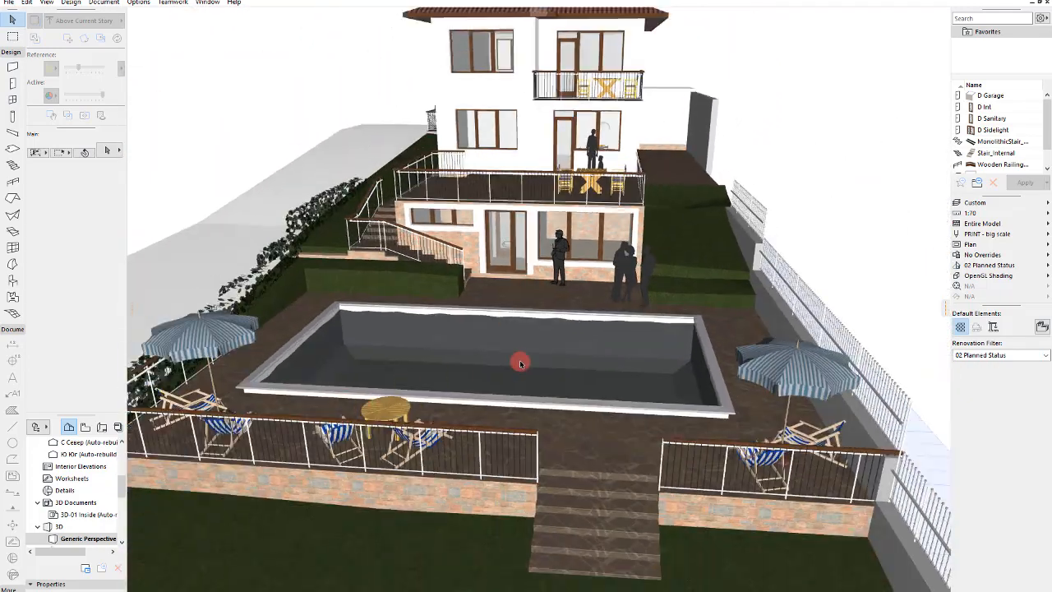
pyautogui.scroll(1, 469, 227)
pyautogui.scroll(1, 554, 194)
pyautogui.scroll(1, 678, 197)
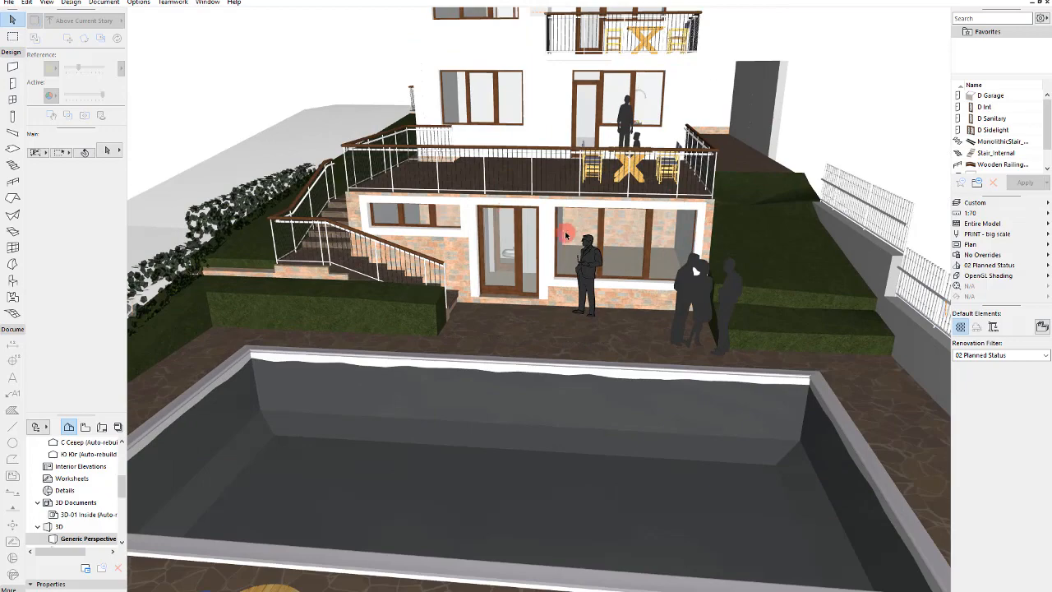
# Return to the 1. Лятна Кухня floor plan with the 06 All renovation filter
pyautogui.press('F2')
pyautogui.scroll(-1, 371, 206)
pyautogui.scroll(3, 627, 345)
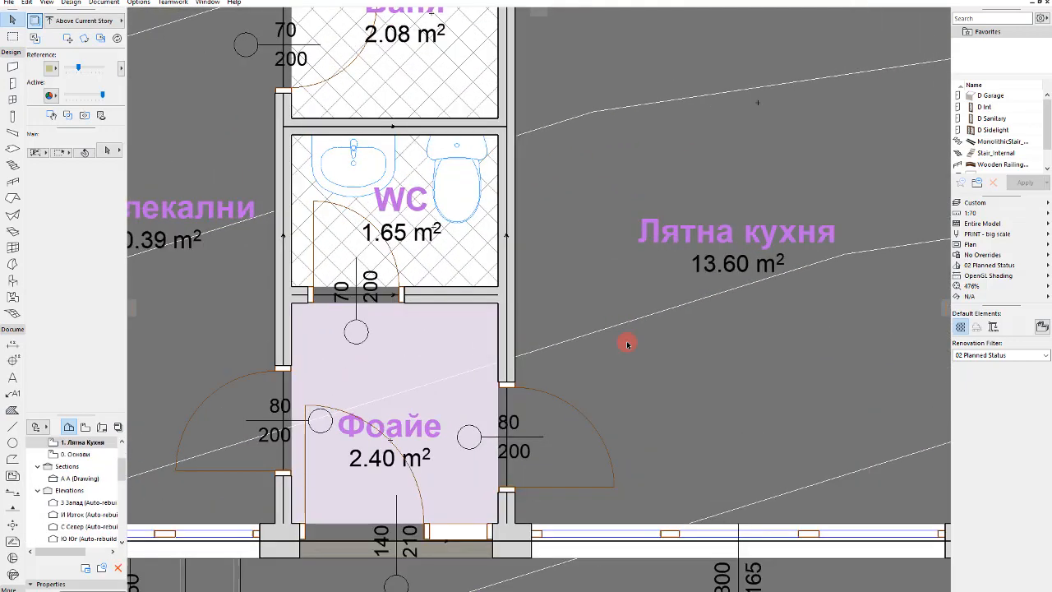
pyautogui.scroll(-3, 498, 288)
pyautogui.scroll(2, 510, 229)
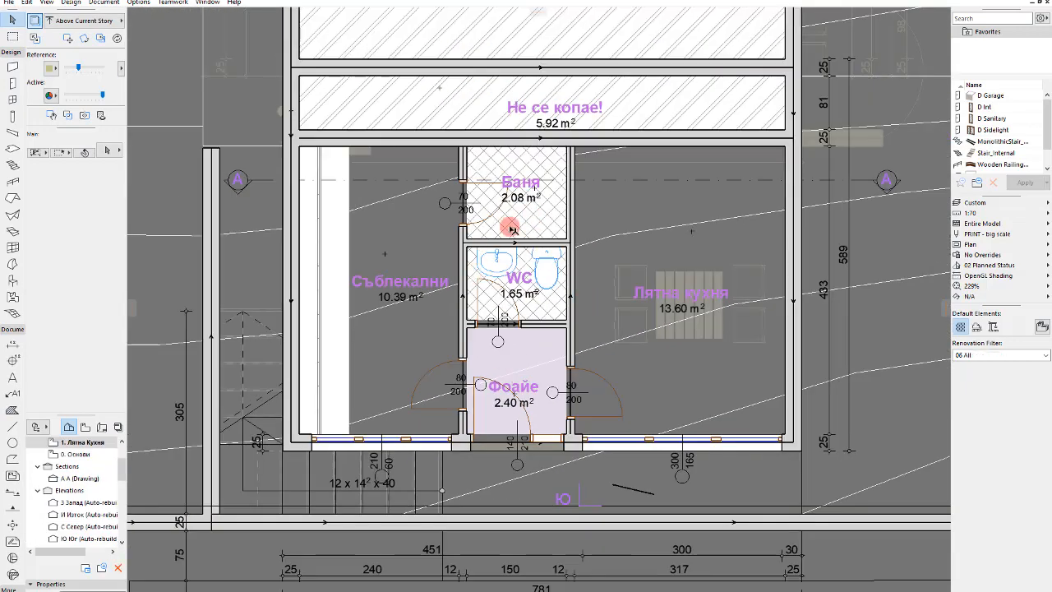
# Set the first stamp row of all zones on the story to Zone Name(EN) and deselect them
pyautogui.click(534, 396)
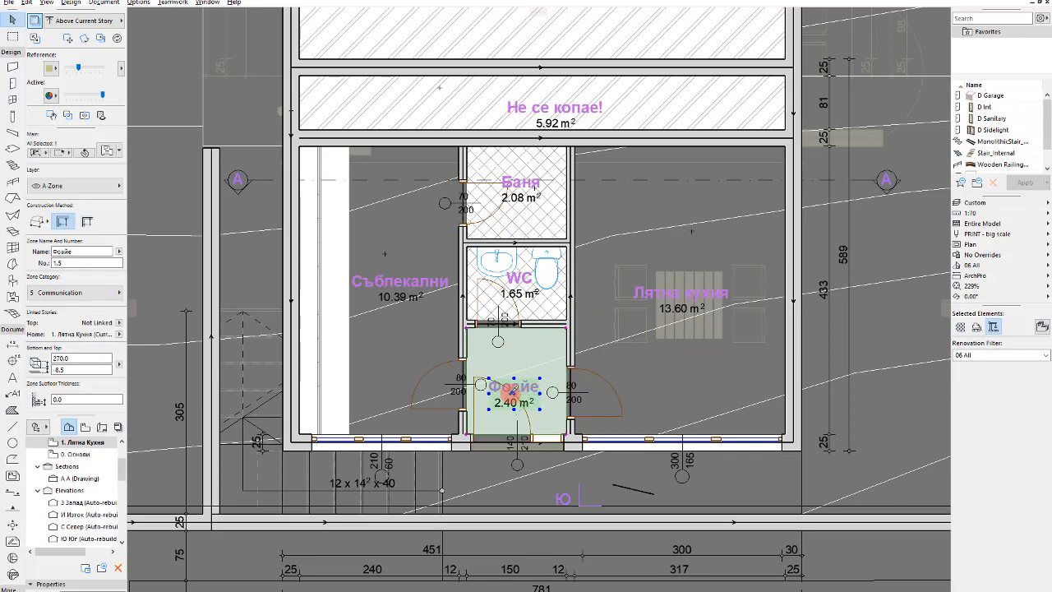
pyautogui.keyDown('alt'); pyautogui.click(512, 393); pyautogui.keyUp('alt')
pyautogui.hotkey('ctrl', 'a')
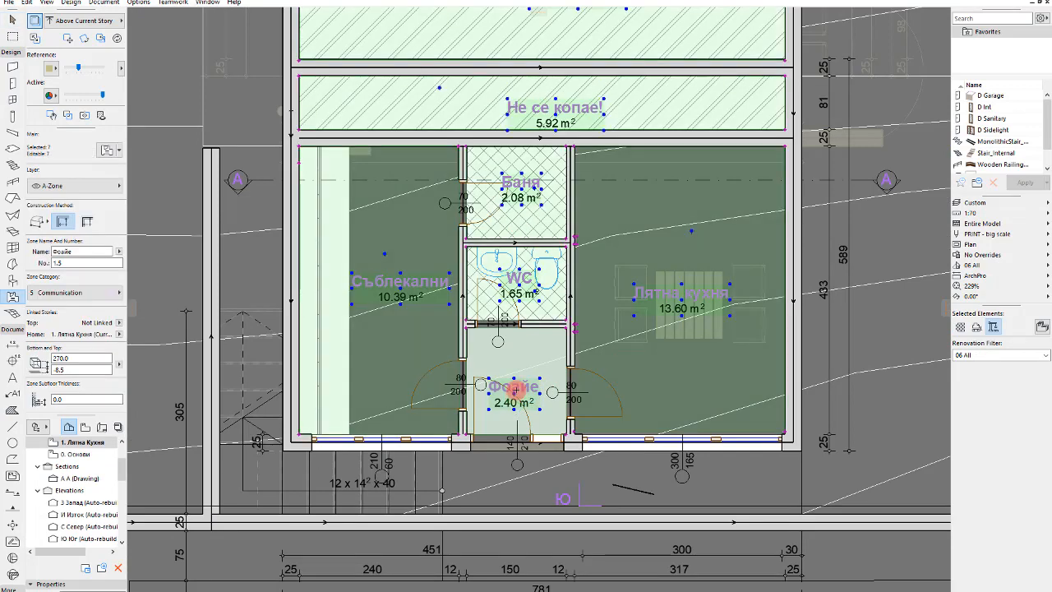
pyautogui.hotkey('ctrl', 't')
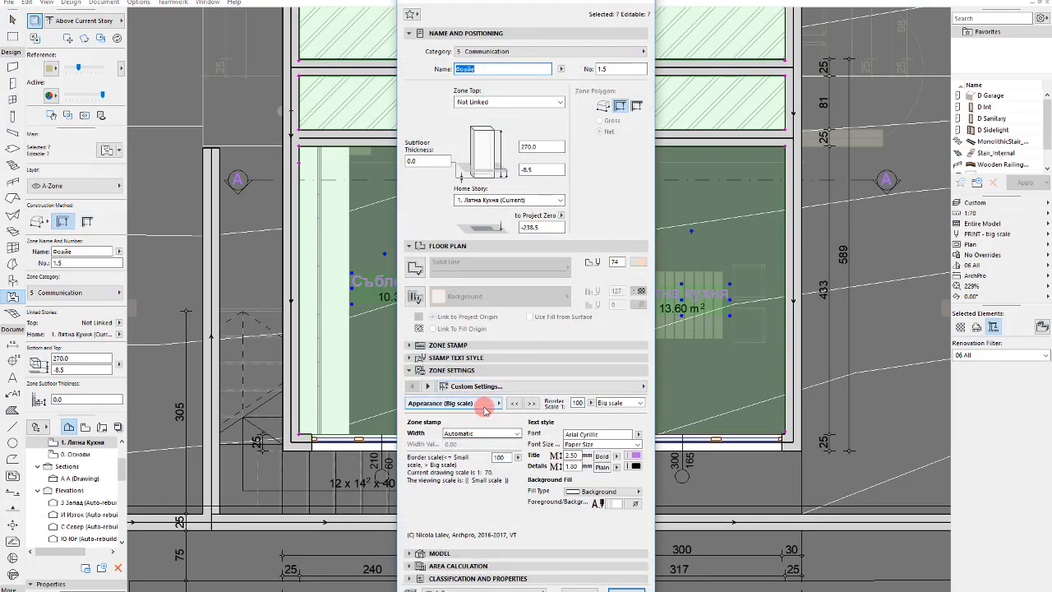
pyautogui.click(512, 405)
pyautogui.click(464, 423)
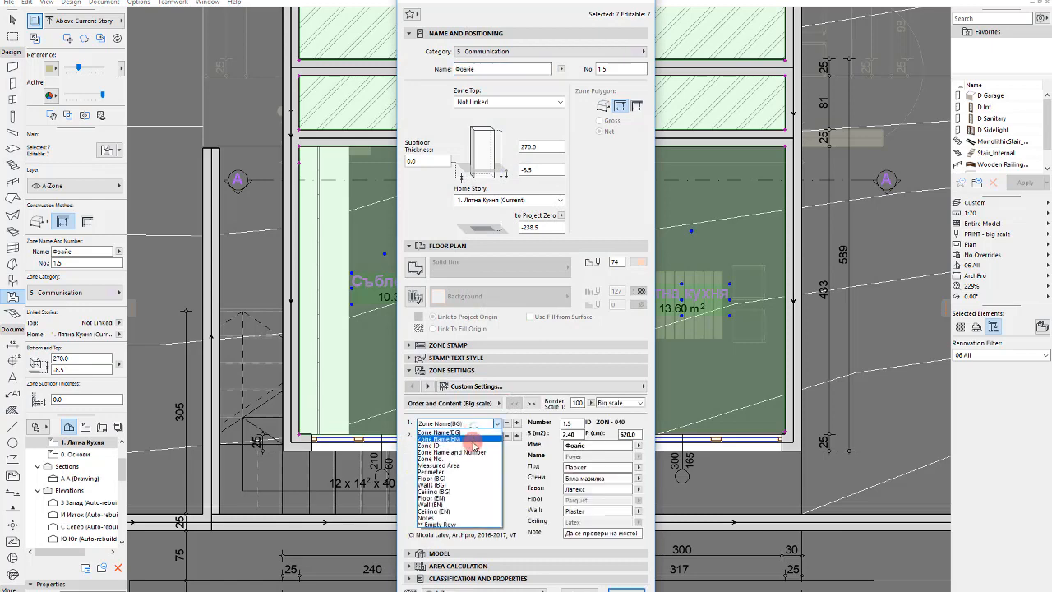
pyautogui.click(469, 443)
pyautogui.press('Return')
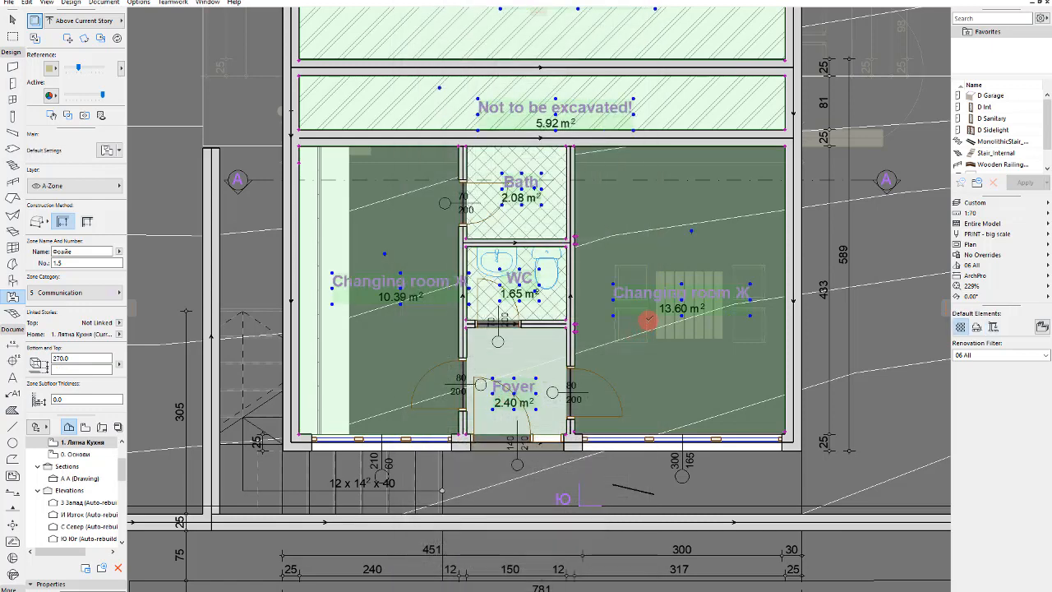
pyautogui.press('Escape')
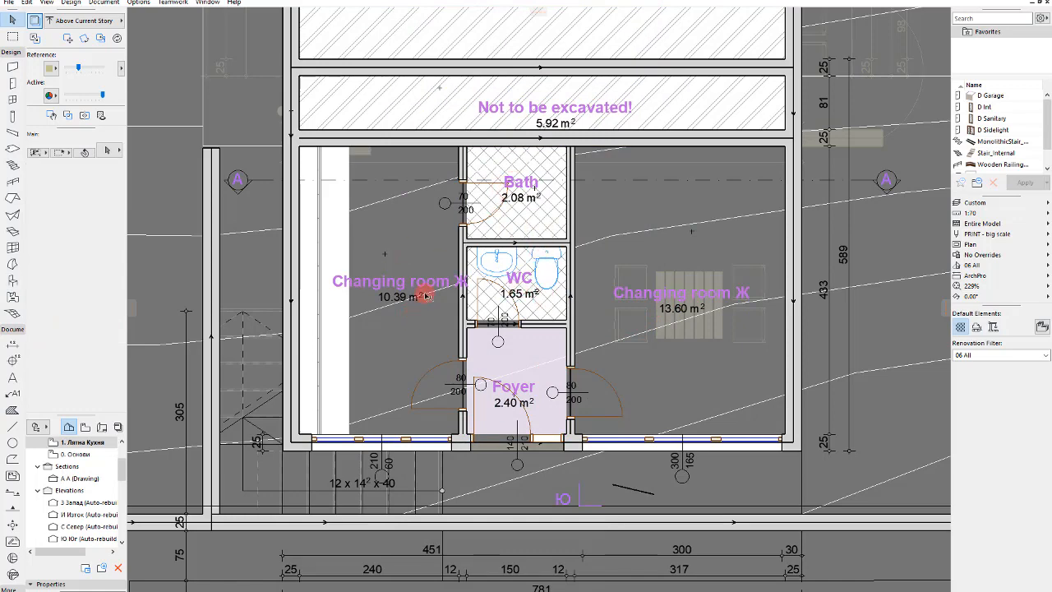
pyautogui.click(377, 246)
pyautogui.press('Escape')
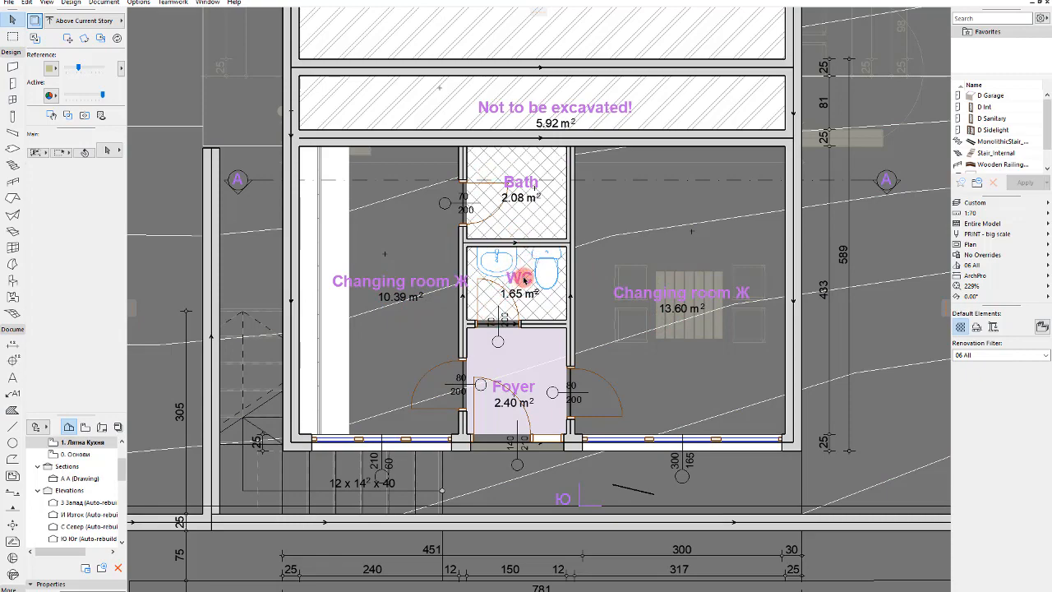
pyautogui.scroll(-5, 533, 393)
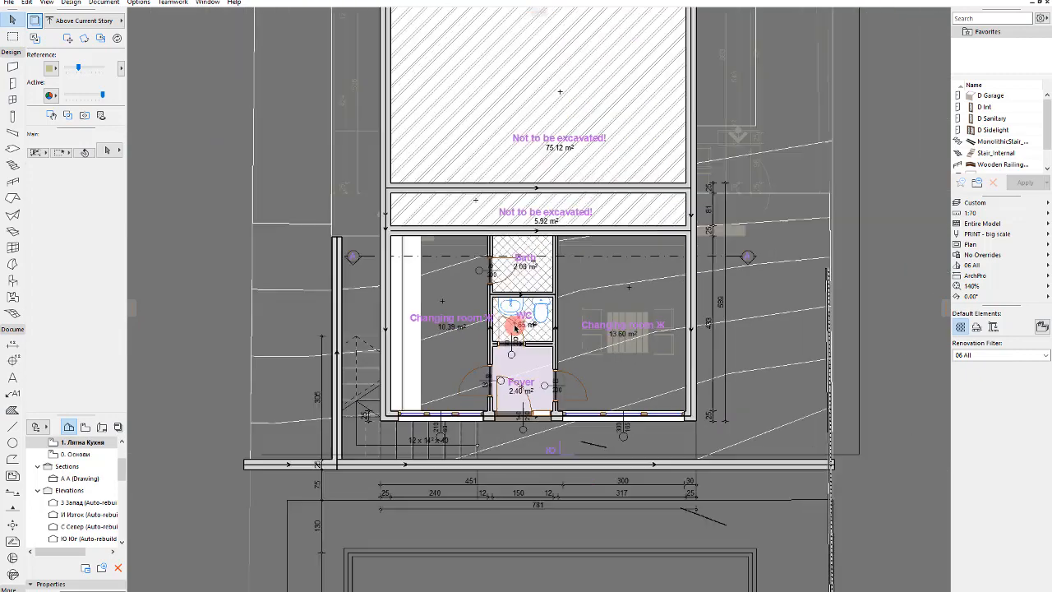
pyautogui.scroll(4, 507, 425)
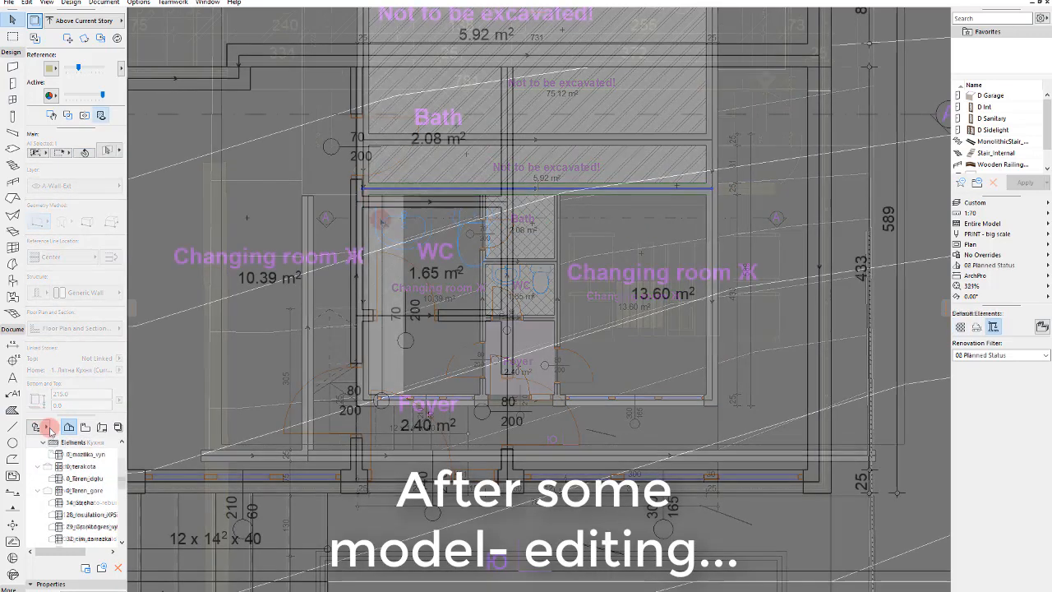
# Open the Organizer, place it near the upper edge of the drawing area and display the project map in it
pyautogui.click(54, 426)
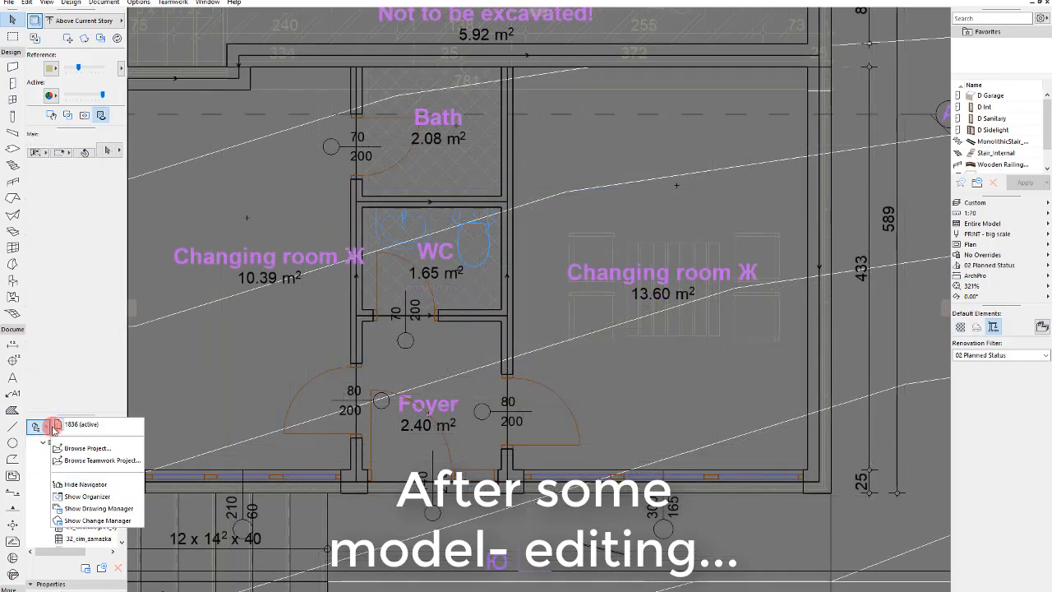
pyautogui.click(376, 164)
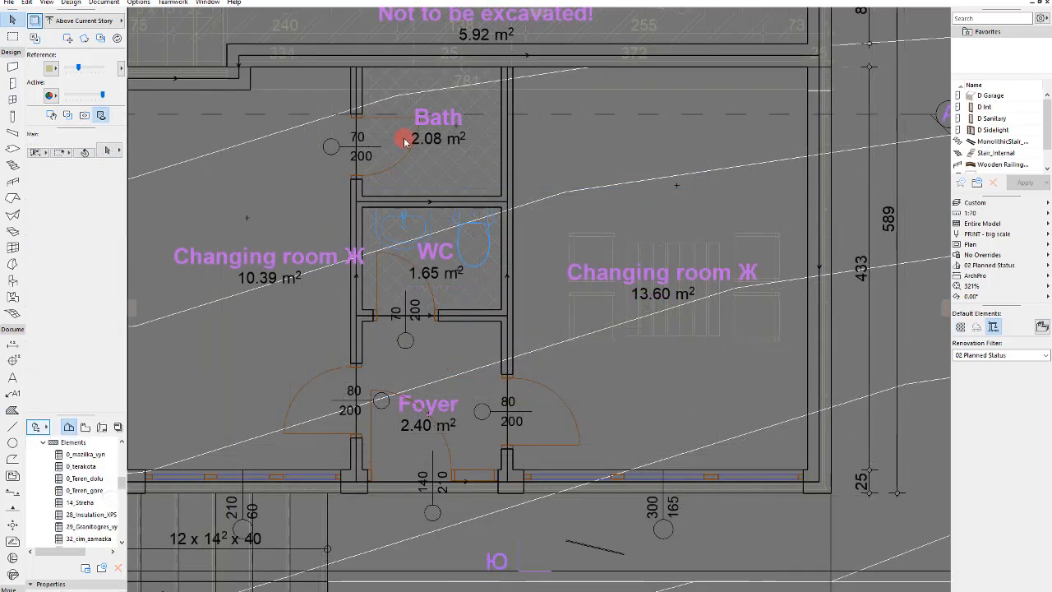
pyautogui.click(416, 82)
pyautogui.moveTo(419, 60); pyautogui.dragTo(334, 14)
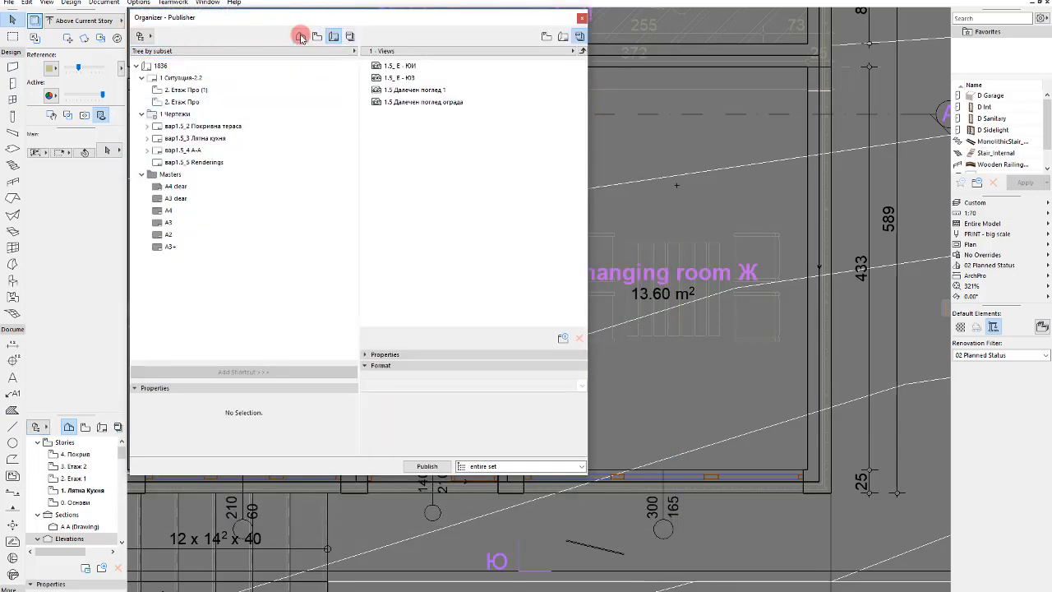
pyautogui.click(301, 37)
# Collapse the Stories, Sections, Elevations, 3D Documents and 3D branches of the Organizer's project map
pyautogui.click(142, 64)
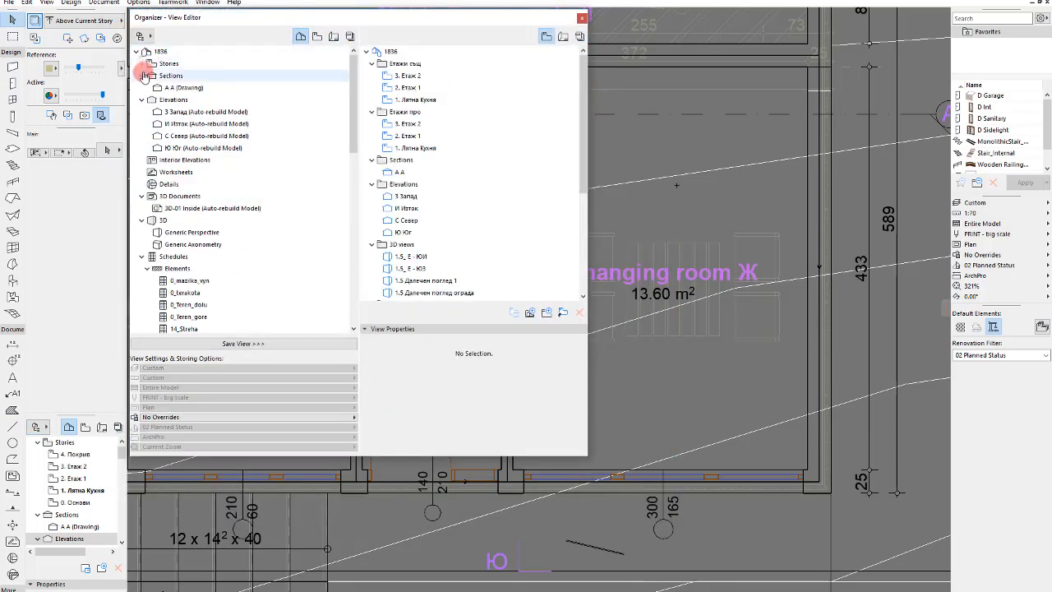
pyautogui.click(142, 76)
pyautogui.click(142, 87)
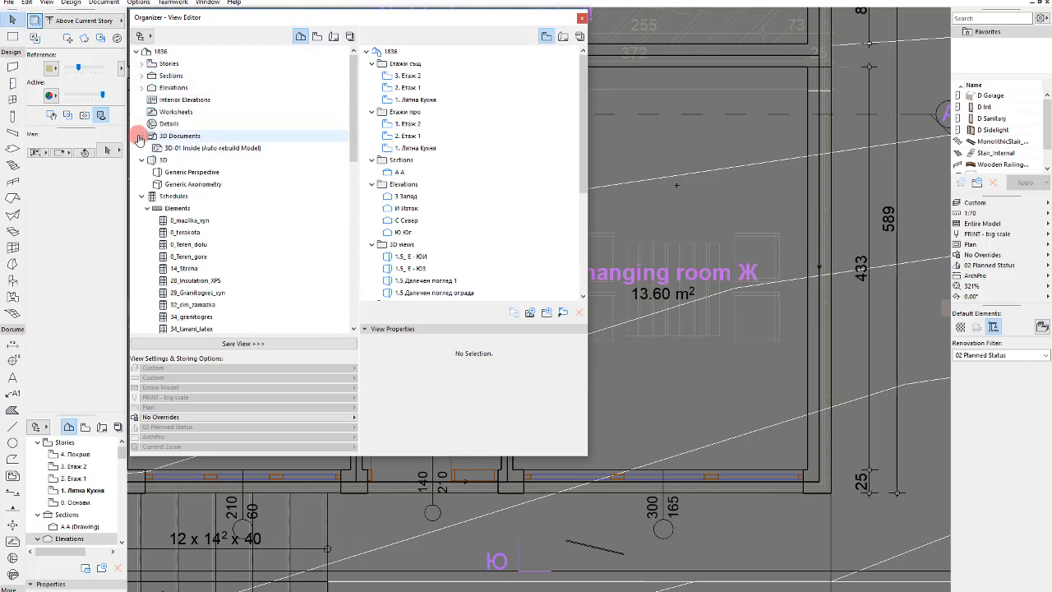
pyautogui.click(140, 137)
pyautogui.click(142, 148)
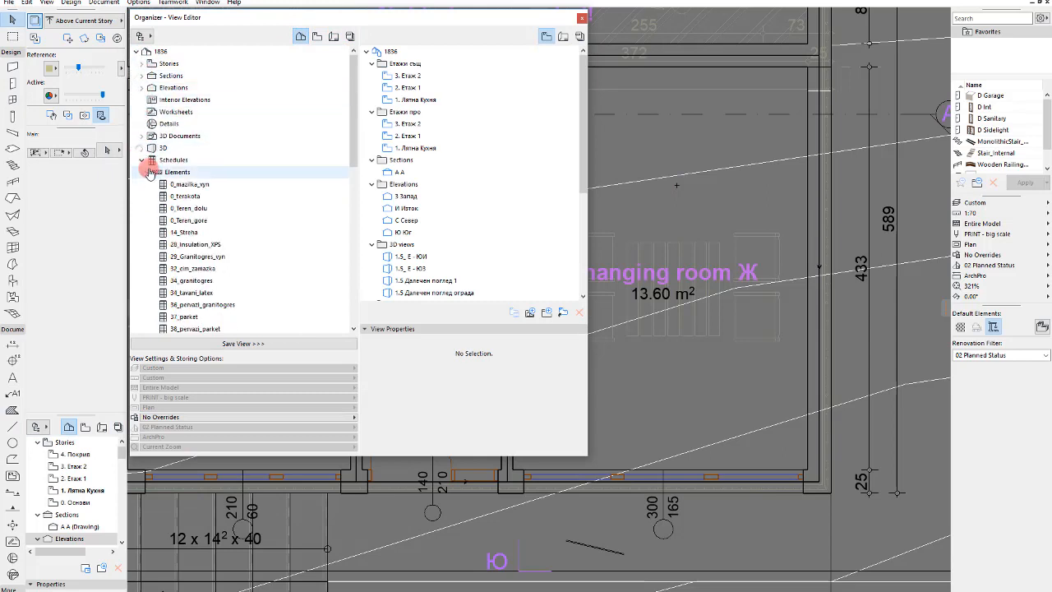
# Extend the Organizer window's height and look through the element schedules in the project map
pyautogui.click(212, 186)
pyautogui.scroll(-5, 212, 207)
pyautogui.scroll(2, 216, 209)
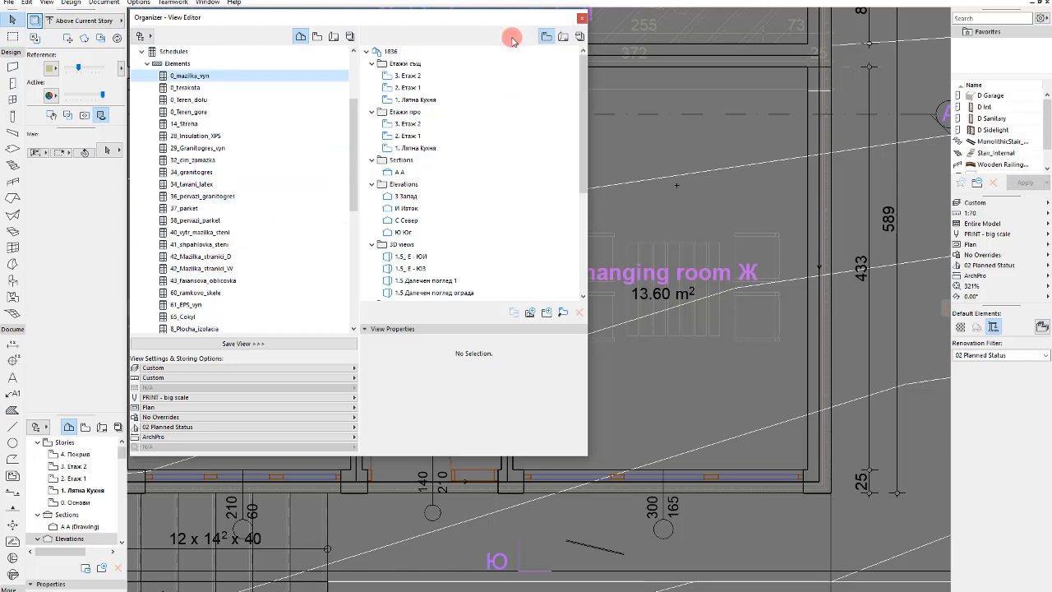
pyautogui.moveTo(286, 457); pyautogui.dragTo(286, 588)
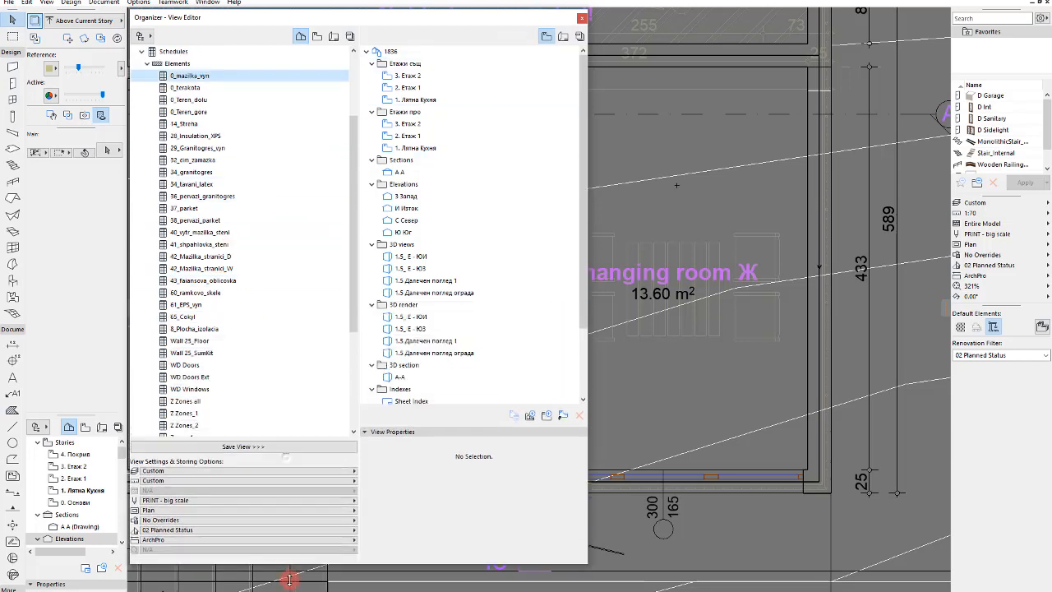
pyautogui.click(254, 243)
pyautogui.click(178, 328)
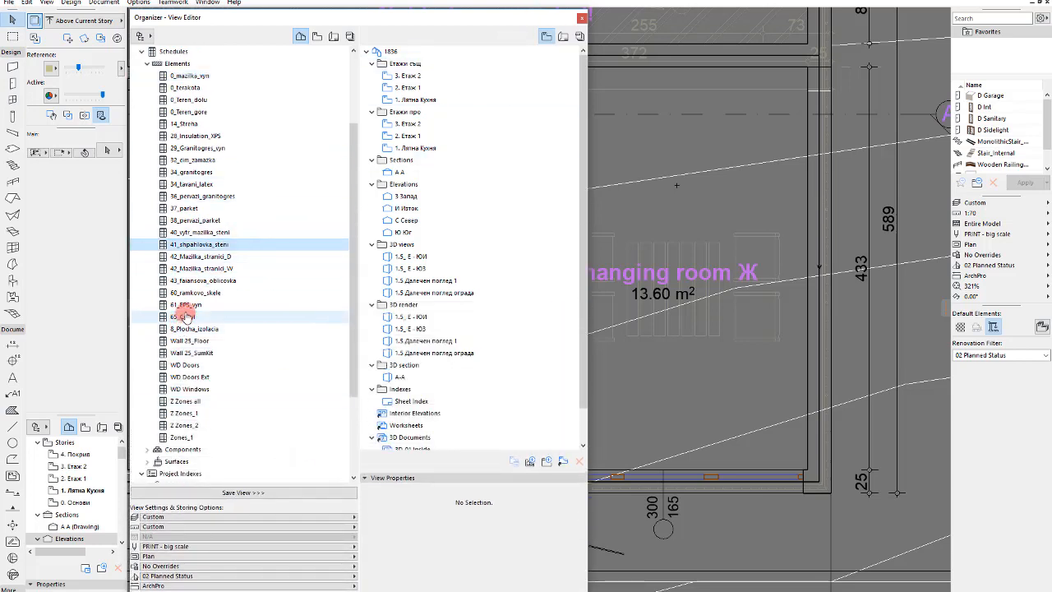
# Delete the Wall 25_SumKit schedule from the element schedules
pyautogui.click(200, 354)
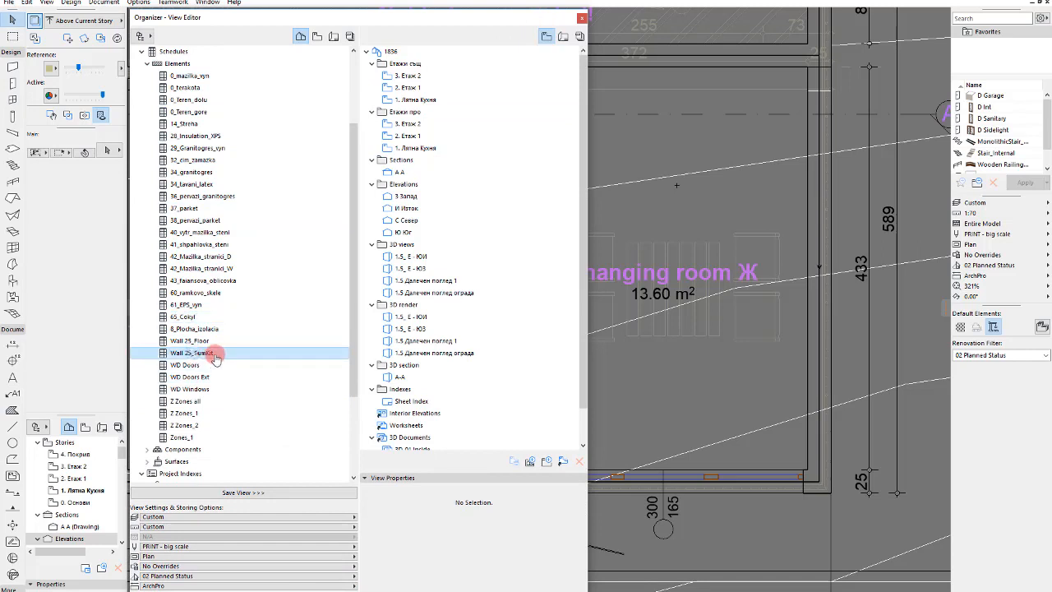
pyautogui.rightClick(215, 359)
pyautogui.click(333, 415)
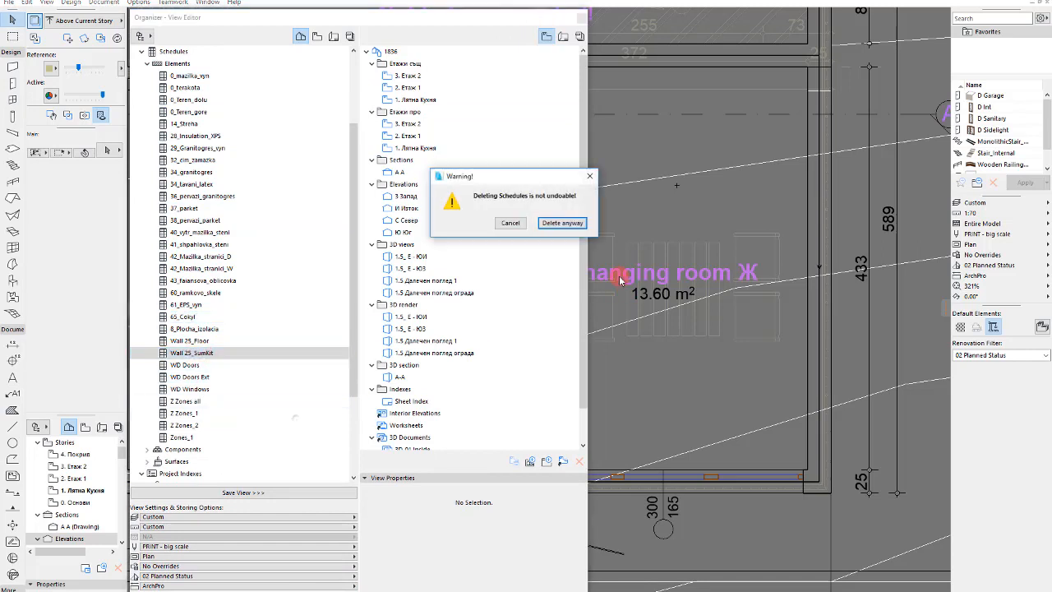
pyautogui.click(564, 223)
pyautogui.click(244, 341)
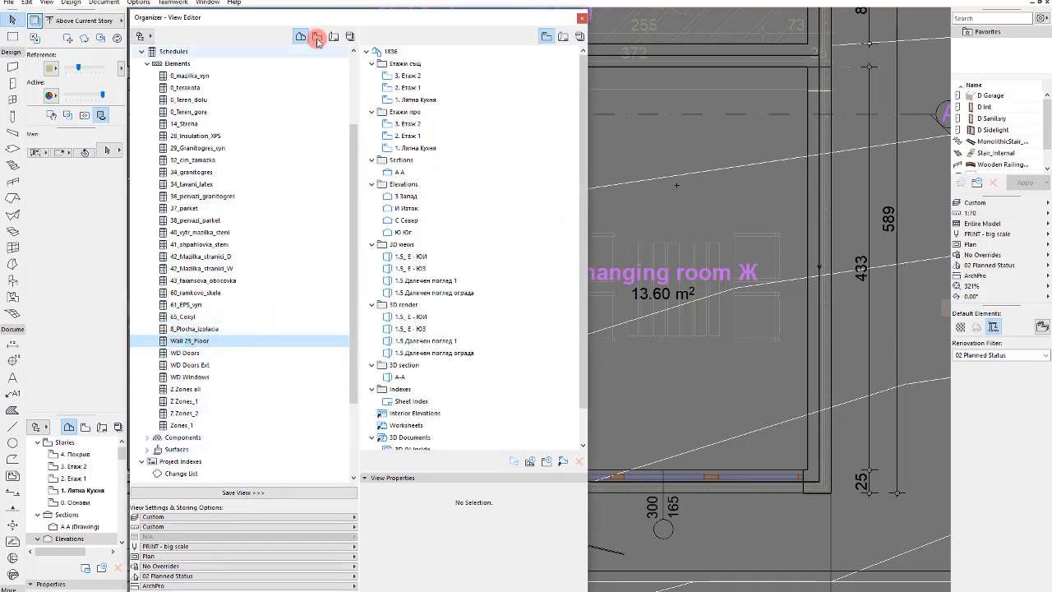
# Create a new Elements schedule scheme named Walls_12_or_less_SK
pyautogui.rightClick(201, 62)
pyautogui.click(269, 70)
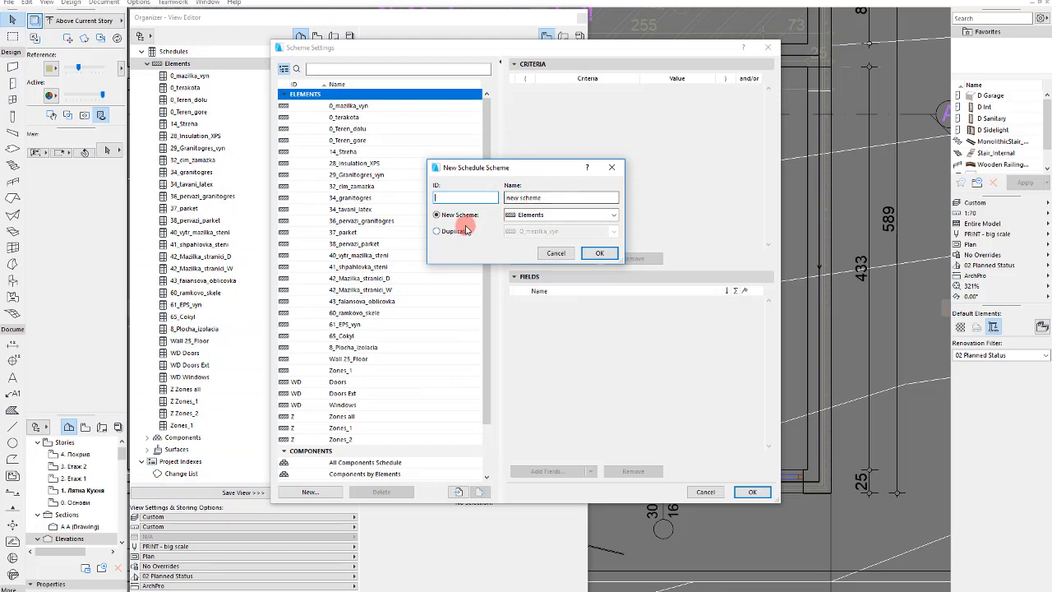
pyautogui.click(537, 215)
pyautogui.click(542, 225)
pyautogui.click(549, 199)
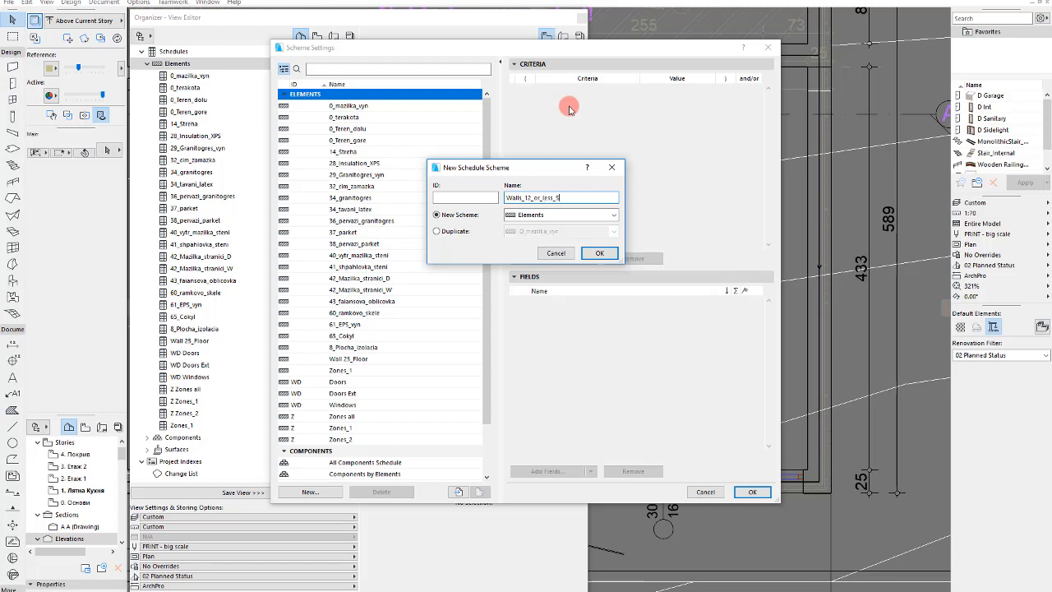
pyautogui.press('Return')
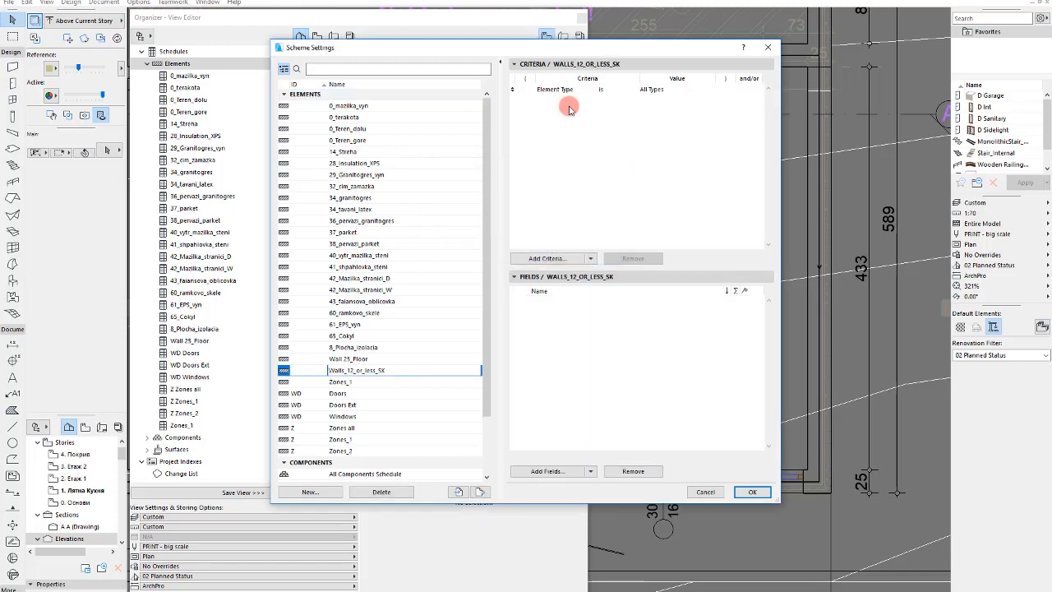
# Set the Element Type criterion of the Walls_12_or_less_SK scheme to Wall
pyautogui.click(588, 92)
pyautogui.click(707, 88)
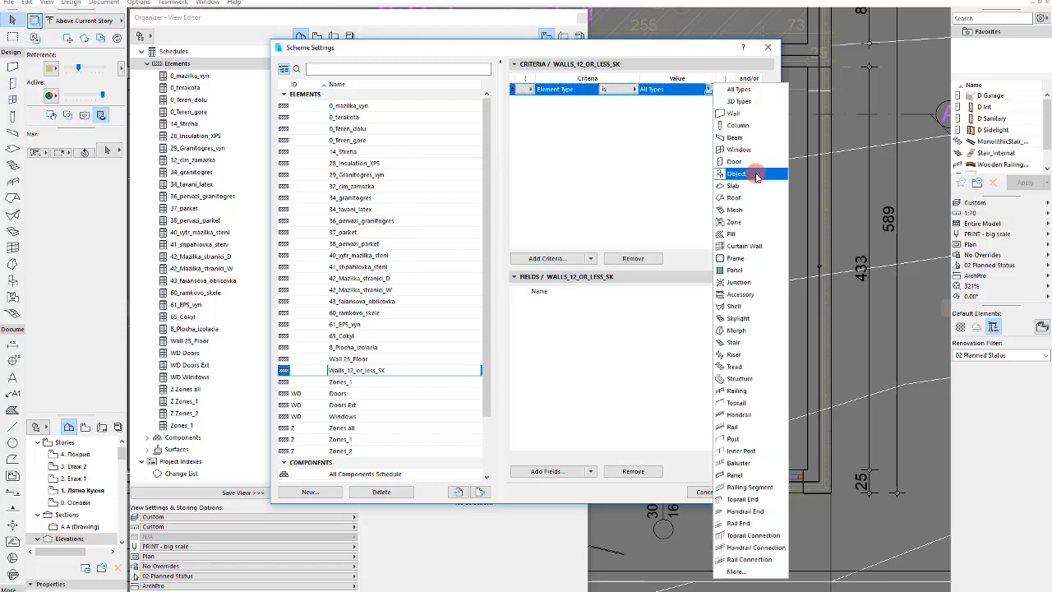
pyautogui.click(746, 112)
# Add a geometry Width criterion to the scheme that limits the width to less than or equal to 12
pyautogui.click(542, 258)
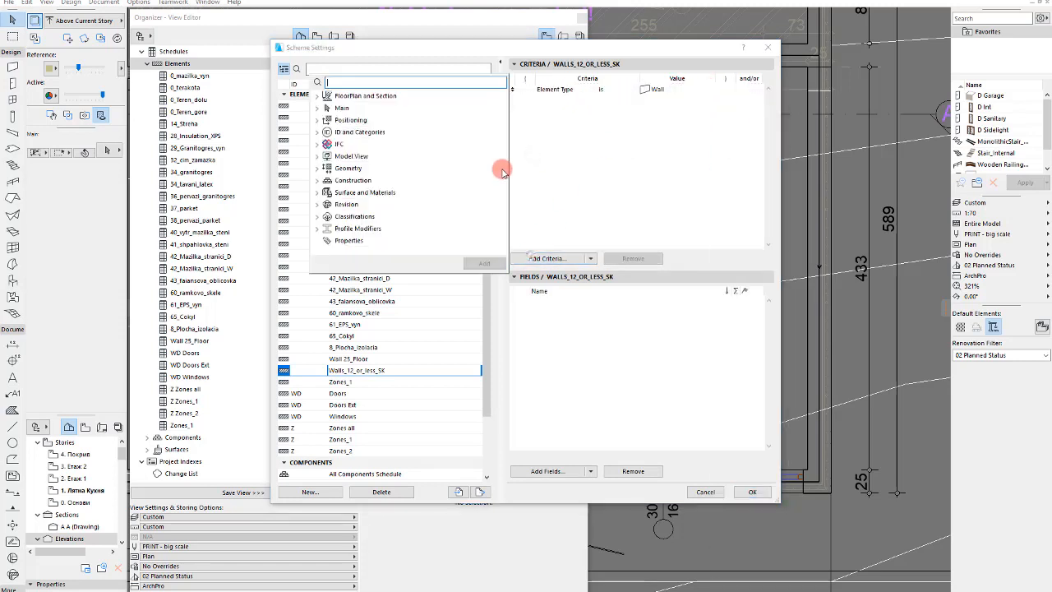
pyautogui.write('widt')
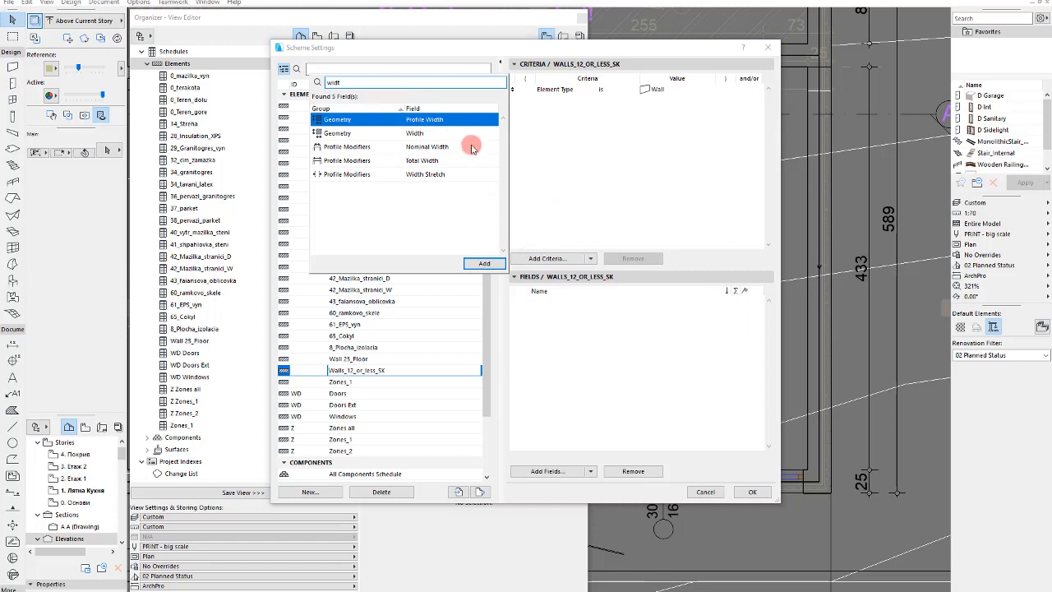
pyautogui.doubleClick(481, 133)
pyautogui.click(613, 101)
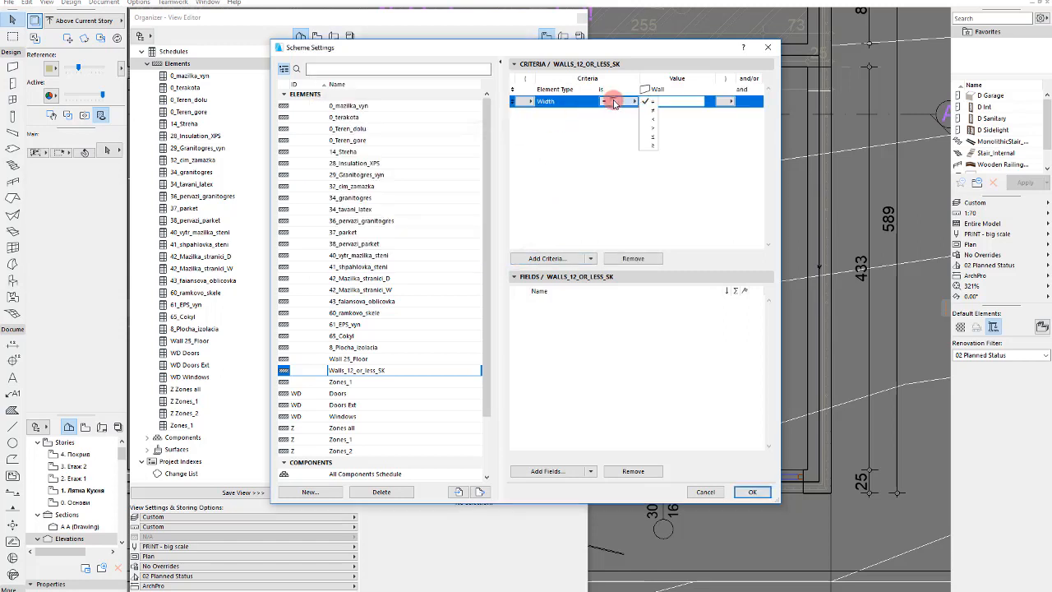
pyautogui.click(655, 136)
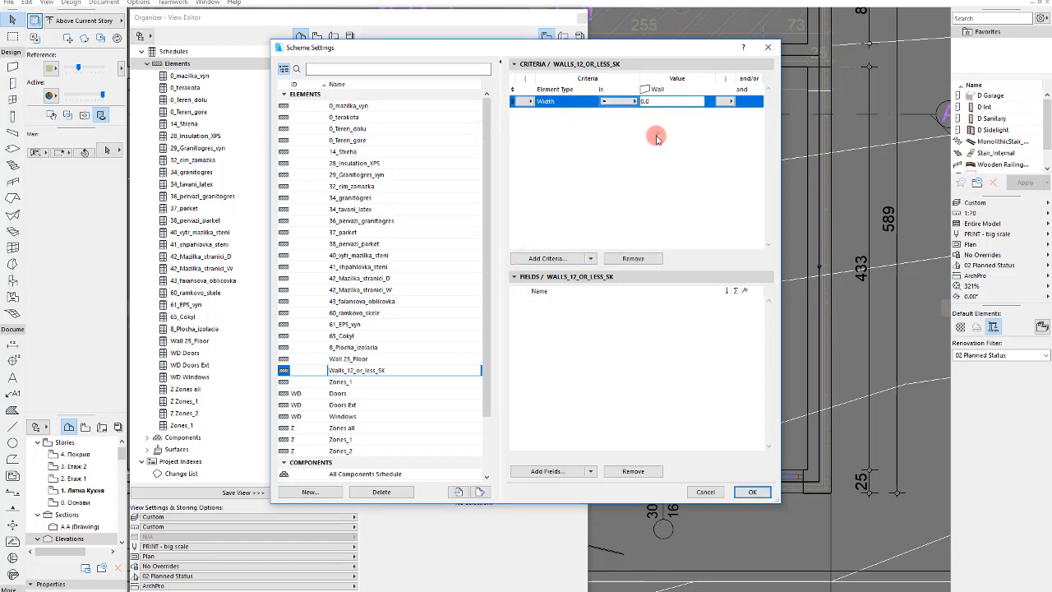
pyautogui.click(622, 101)
pyautogui.click(657, 136)
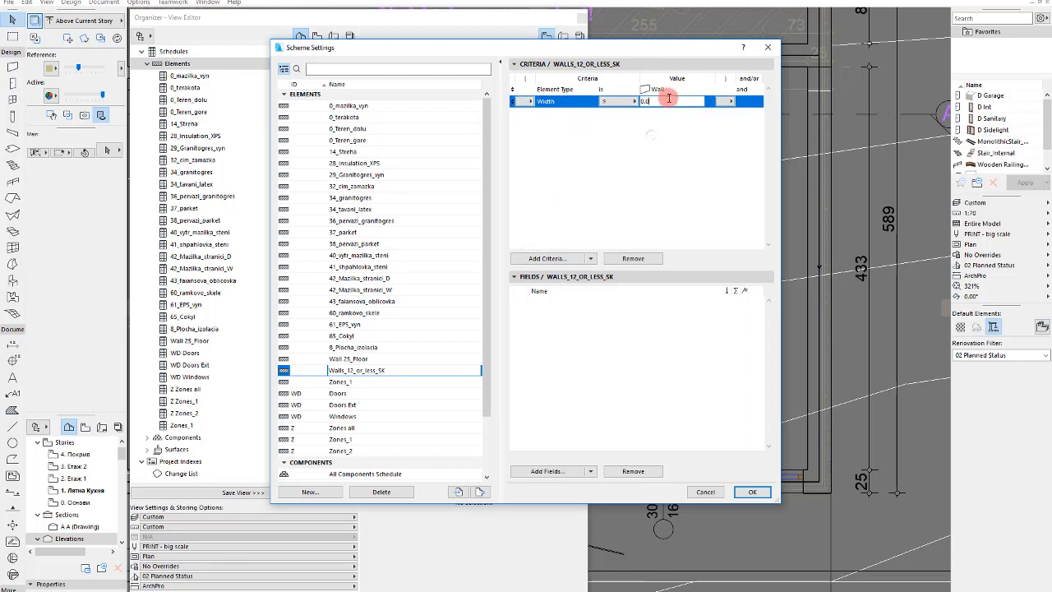
pyautogui.write('12')
pyautogui.click(637, 136)
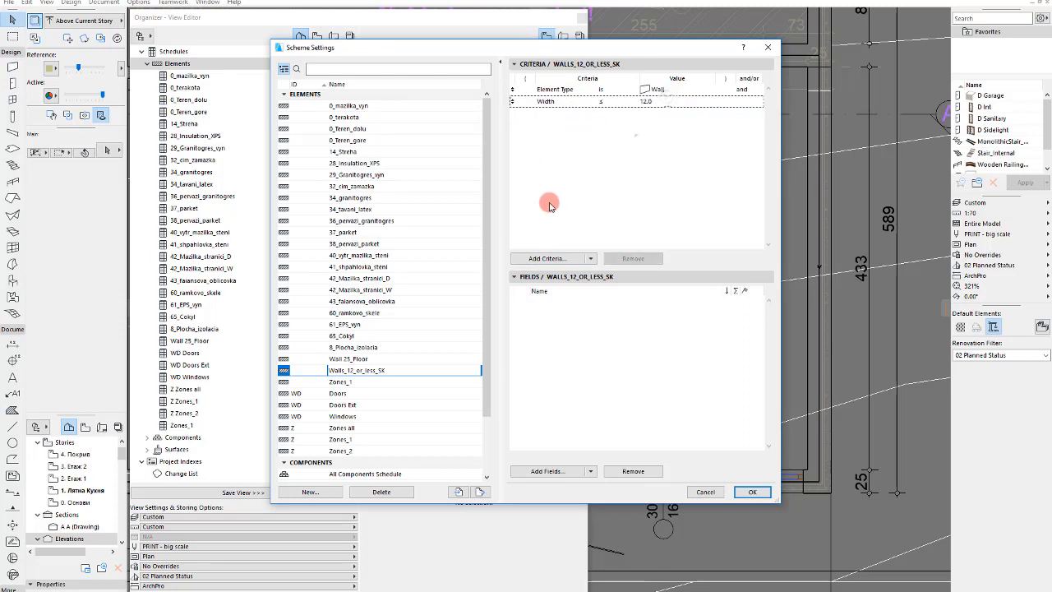
# Add a Layer criterion to the scheme and set it to A-Wall-Int
pyautogui.click(543, 258)
pyautogui.write('layer')
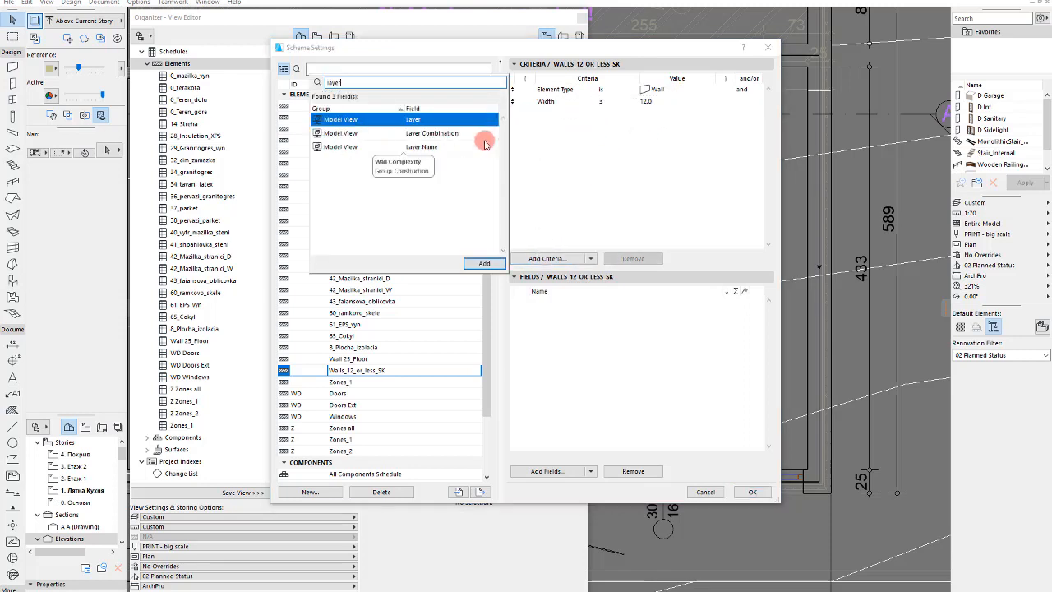
pyautogui.press('Return')
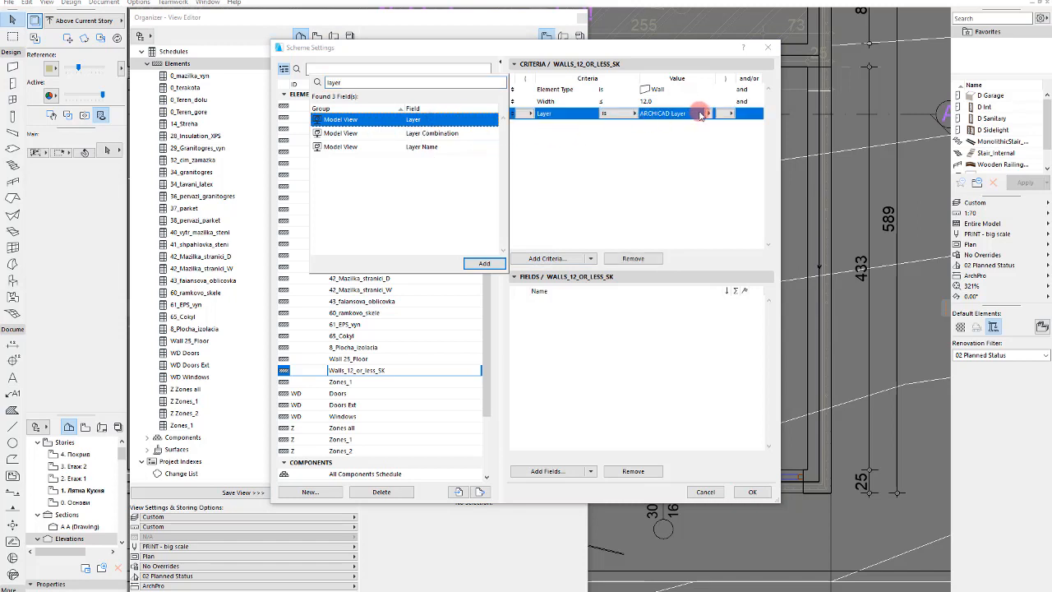
pyautogui.click(700, 115)
pyautogui.click(706, 114)
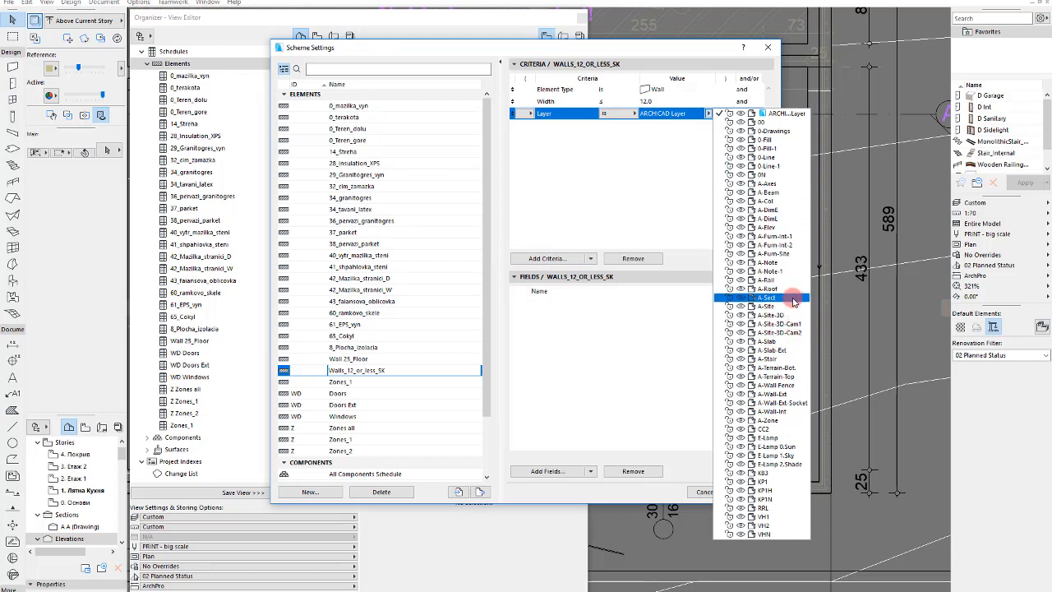
pyautogui.click(785, 411)
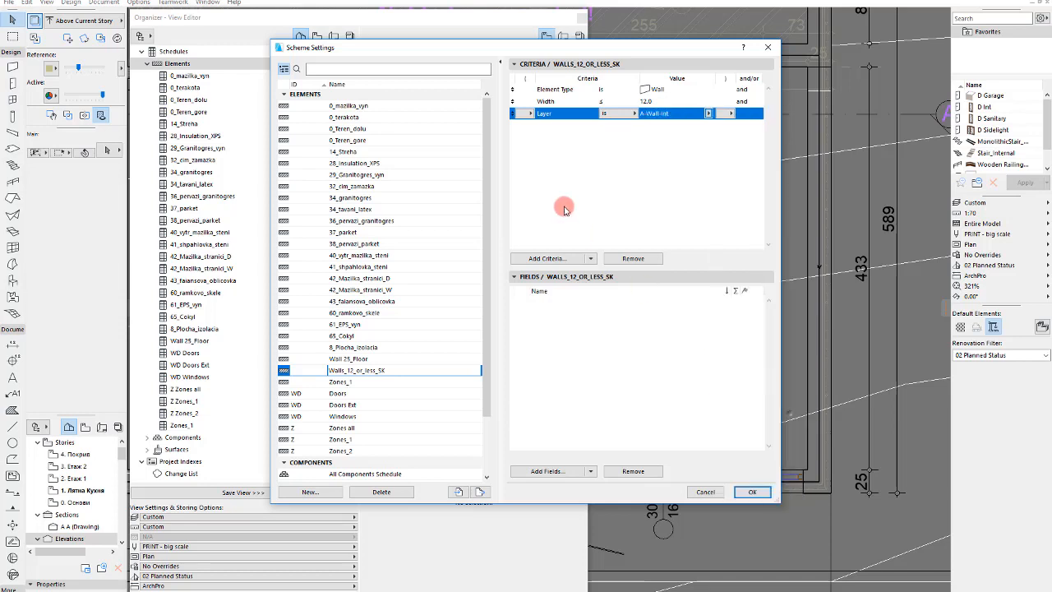
pyautogui.click(564, 209)
# Add a Renovation Status criterion to the scheme and set it to New
pyautogui.click(545, 259)
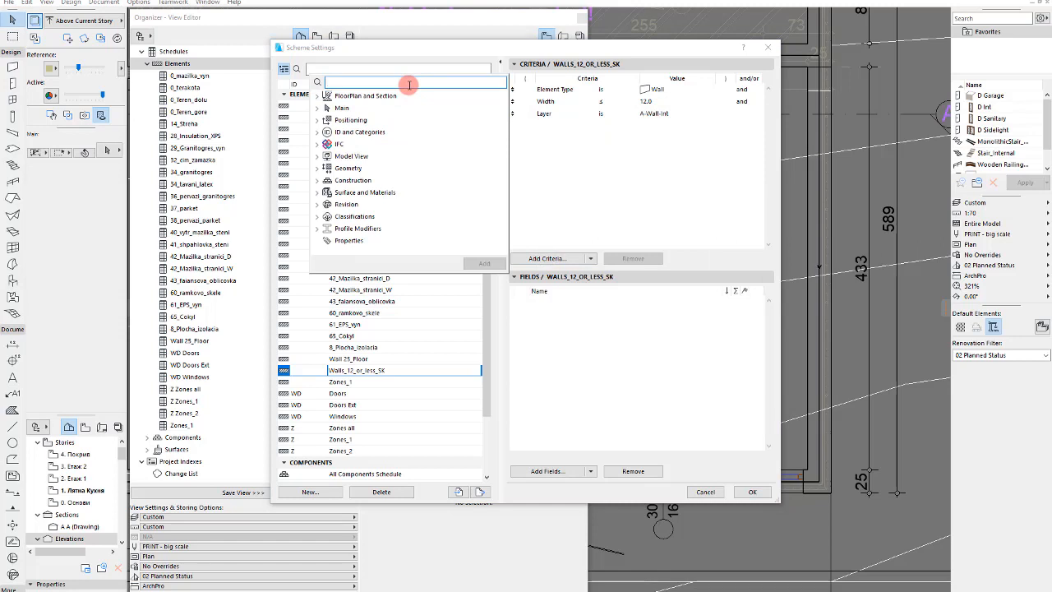
pyautogui.write('renov')
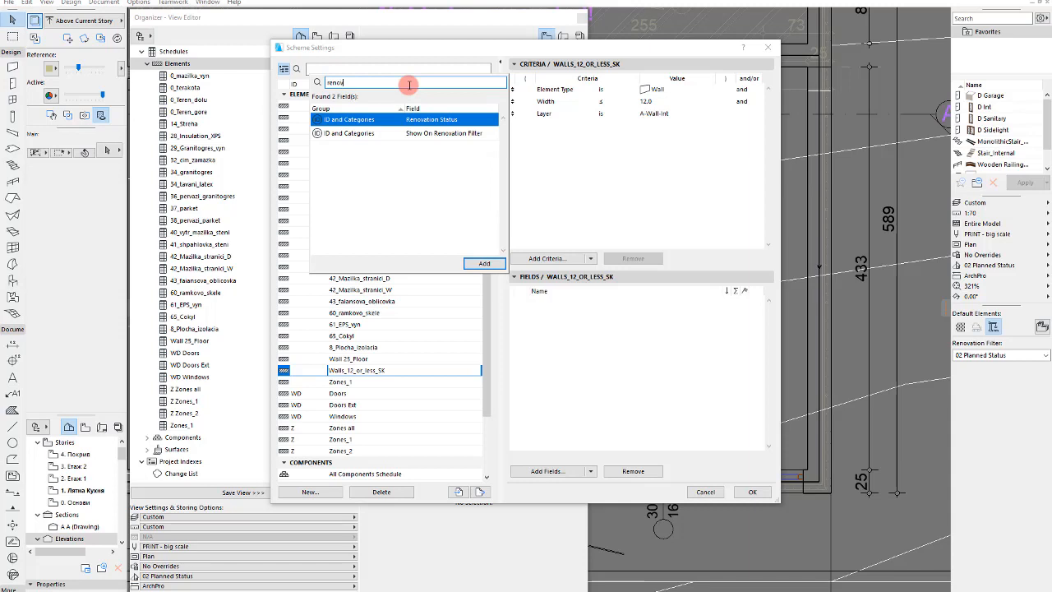
pyautogui.doubleClick(448, 121)
pyautogui.click(707, 125)
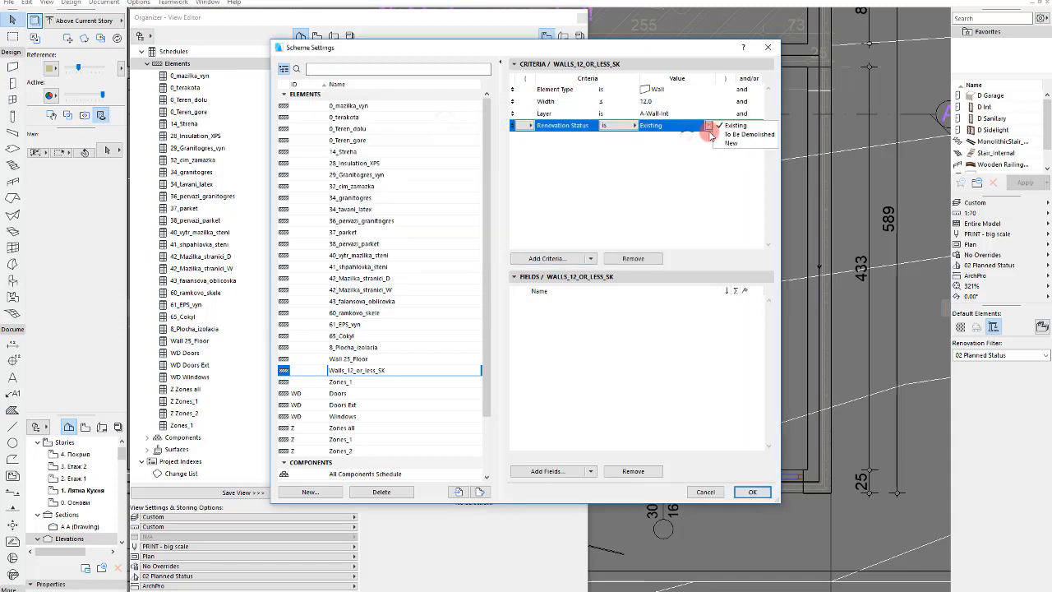
pyautogui.click(740, 144)
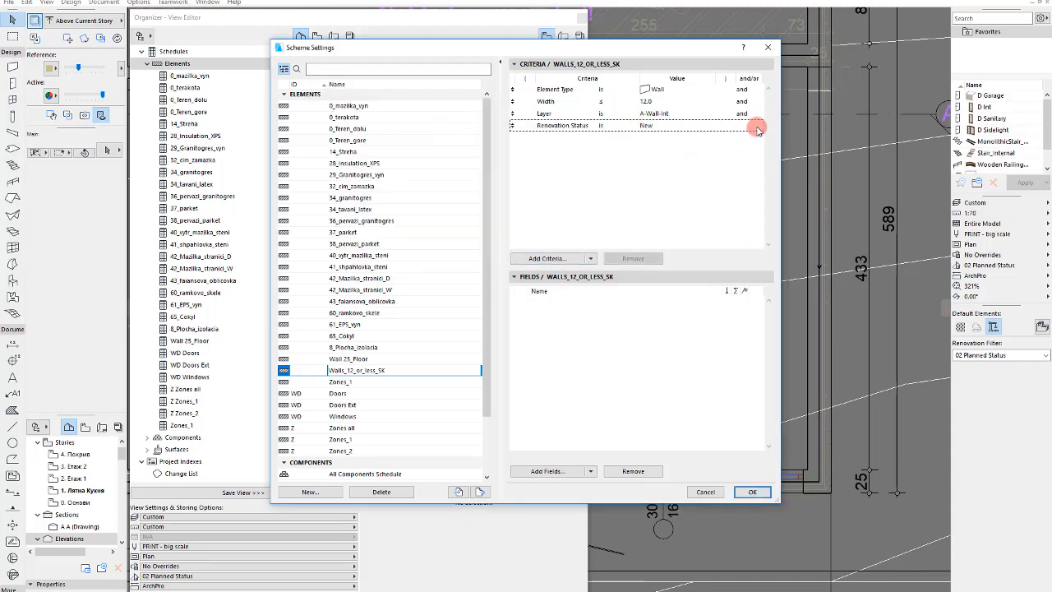
# Add the wall's Length of Reference Line to the scheme's fields
pyautogui.click(580, 308)
pyautogui.click(548, 471)
pyautogui.click(340, 320)
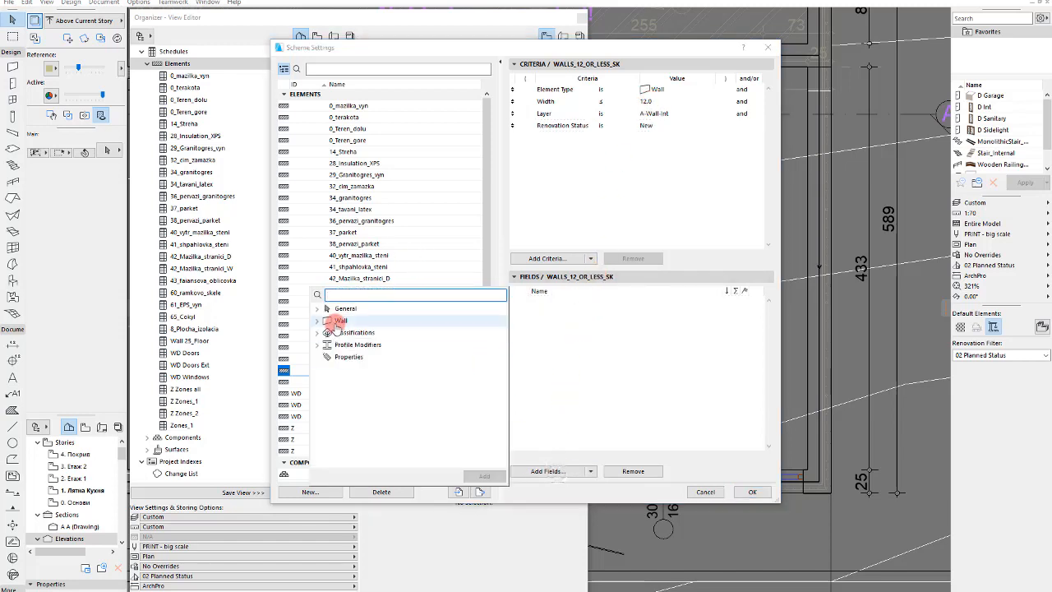
pyautogui.click(354, 294)
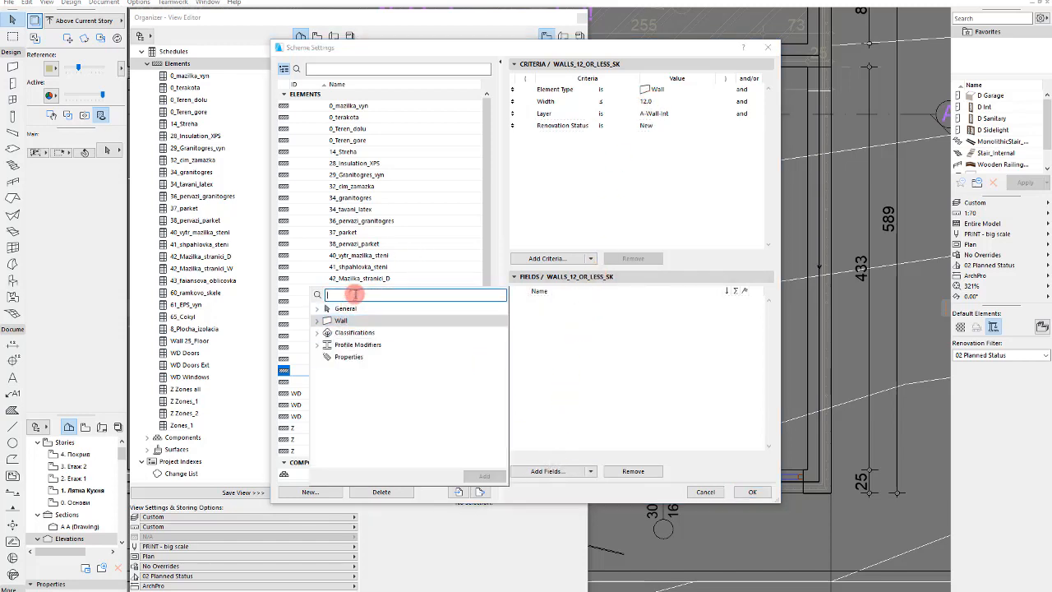
pyautogui.write('len')
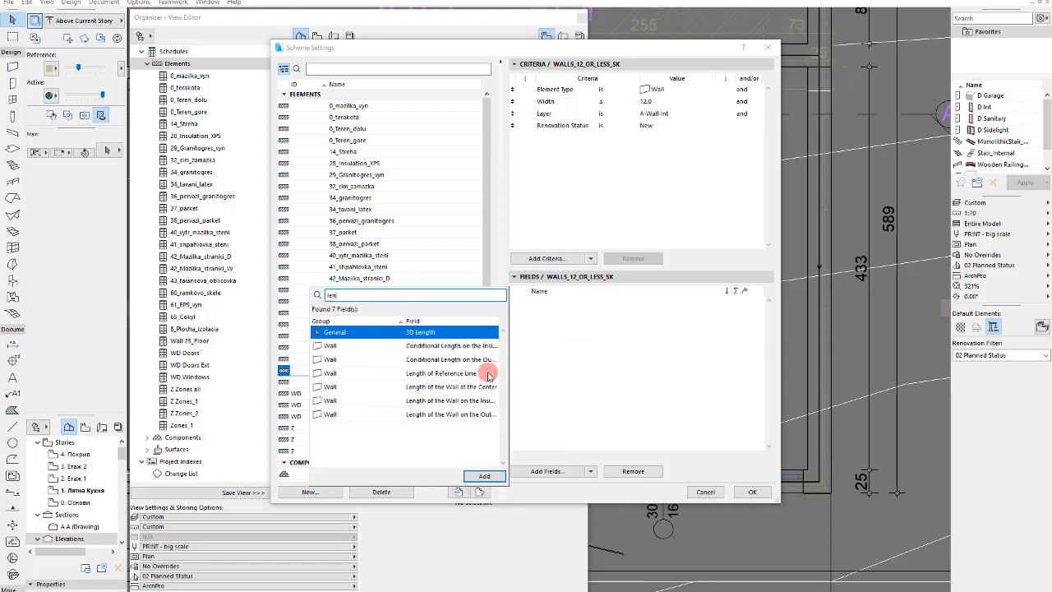
pyautogui.doubleClick(488, 374)
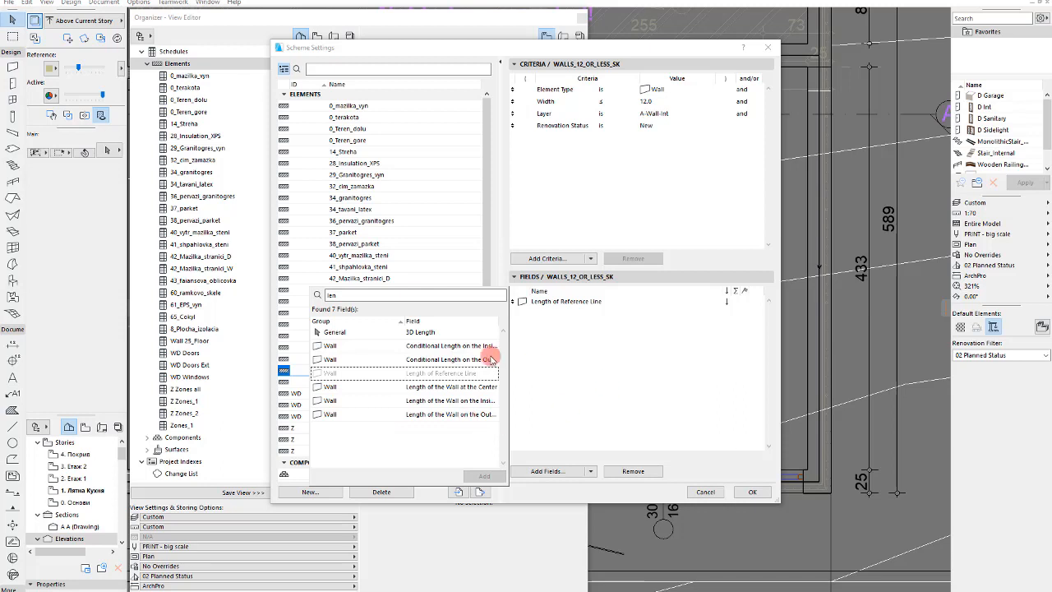
# Find the area fields and add Conditional Surface Area on the Outside Face to the scheme
pyautogui.hotkey('shift', 'Tab')
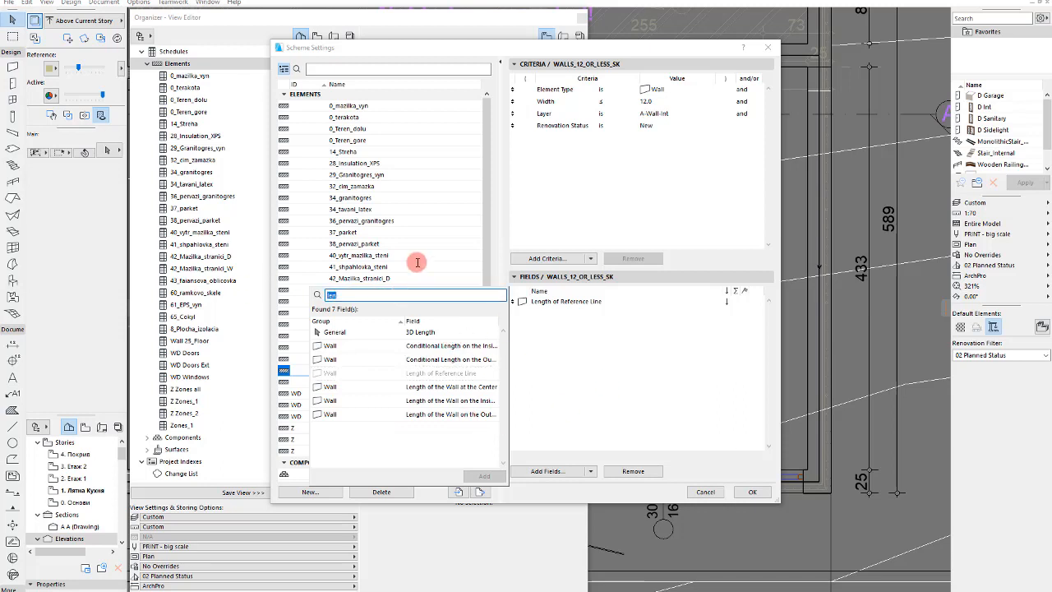
pyautogui.write('area')
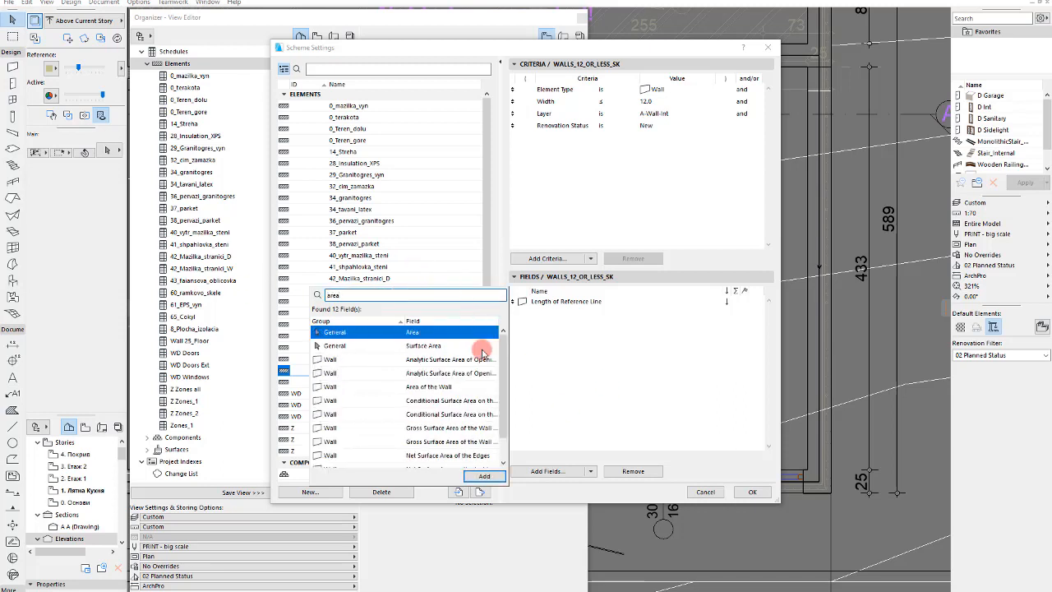
pyautogui.click(470, 359)
pyautogui.click(471, 373)
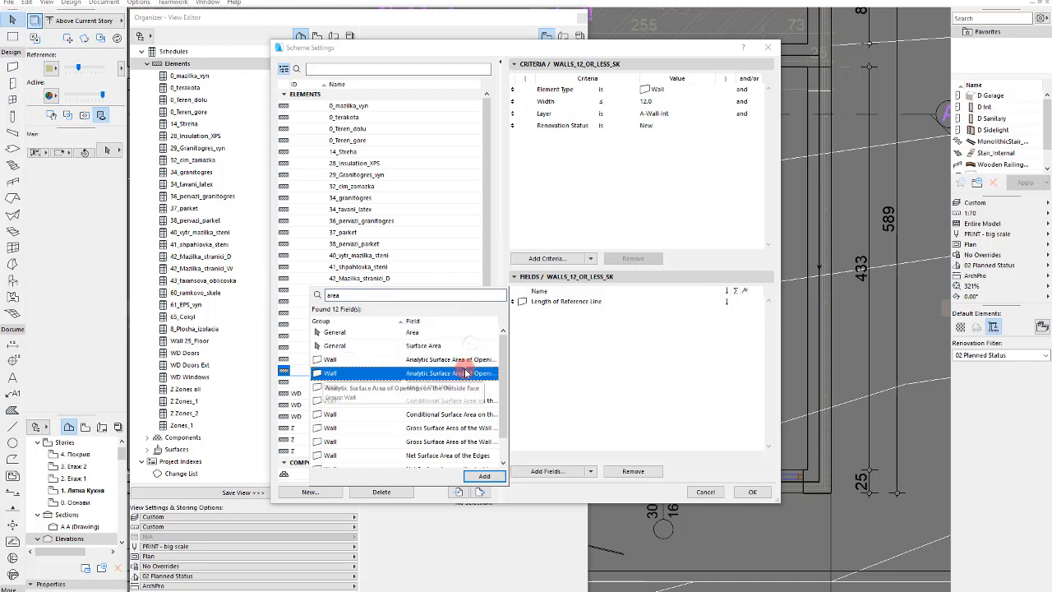
pyautogui.doubleClick(469, 414)
# Find the volume fields, add Conditional Volume to the scheme and close the field list
pyautogui.click(382, 297)
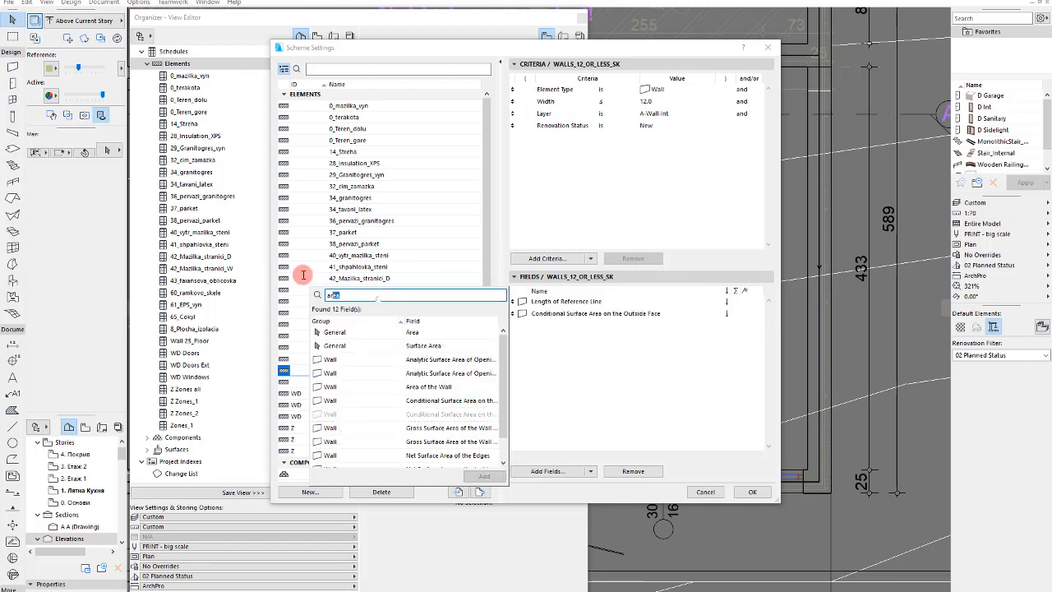
pyautogui.write('volu')
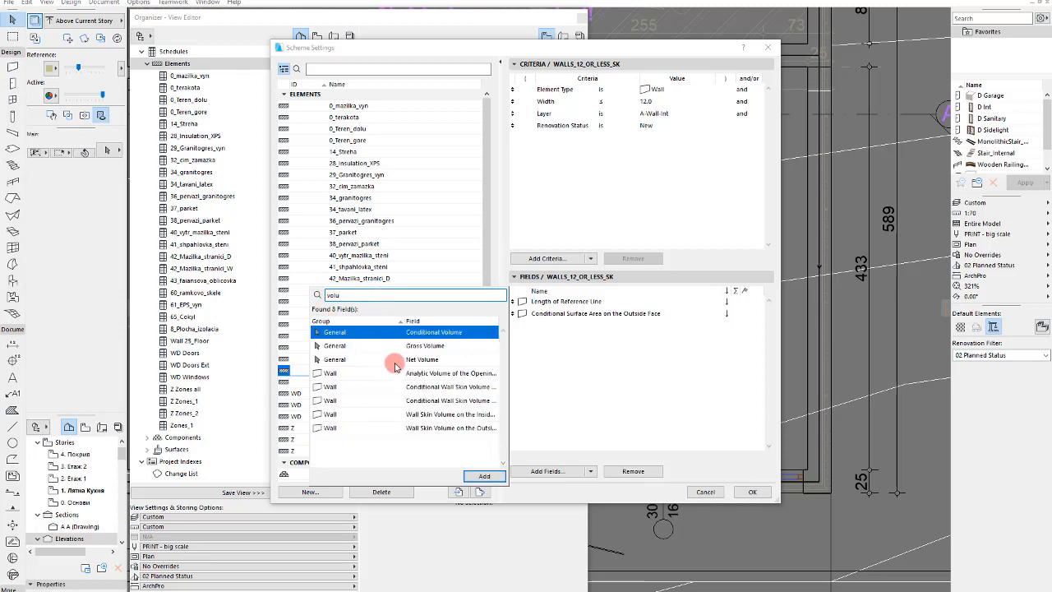
pyautogui.doubleClick(430, 332)
pyautogui.click(530, 386)
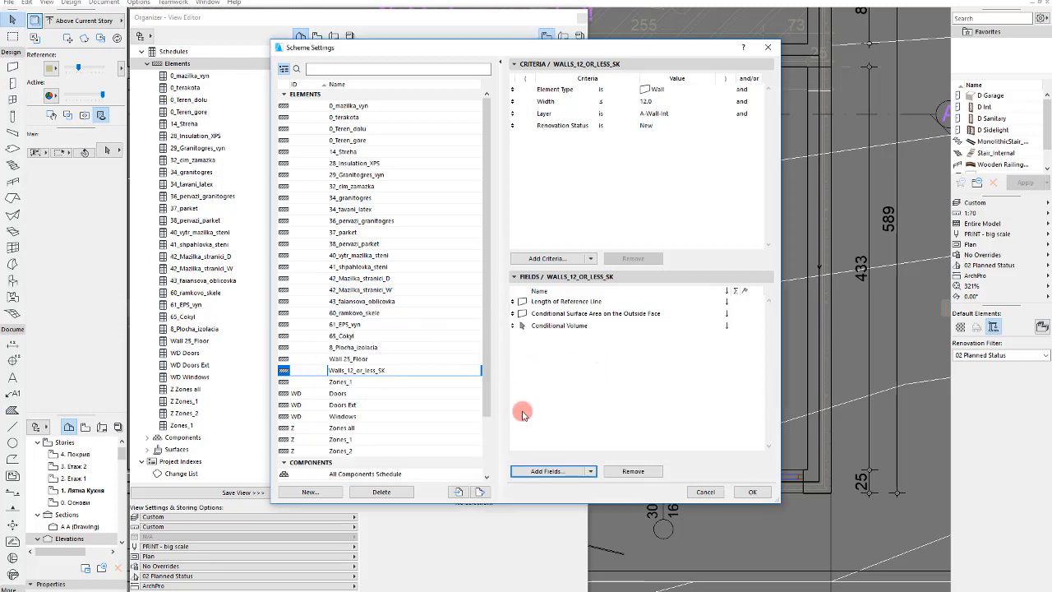
# Turn on summing for the Conditional Volume and Conditional Surface Area on the Outside Face fields and accept the scheme settings
pyautogui.click(739, 326)
pyautogui.click(736, 315)
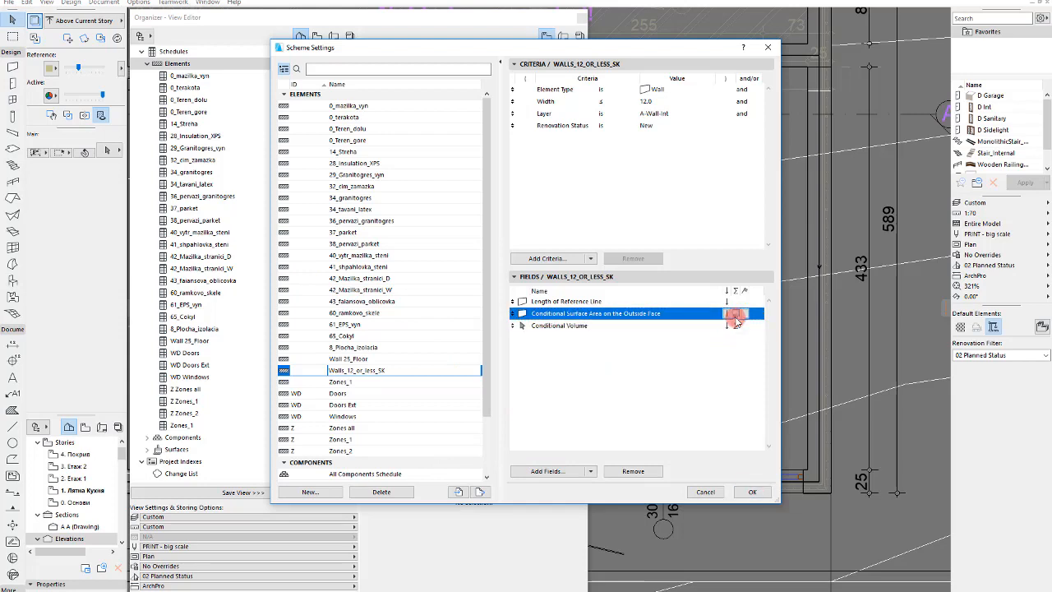
pyautogui.click(706, 359)
pyautogui.click(754, 491)
# Open the Walls_12_or_less_SK schedule from the project map and close the Organizer
pyautogui.click(202, 387)
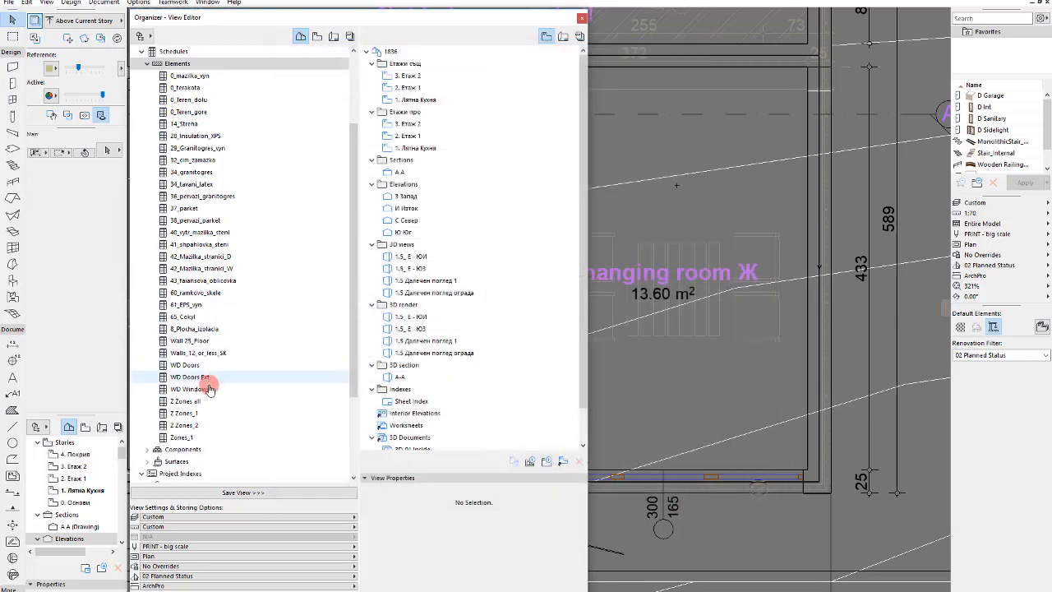
pyautogui.click(218, 353)
pyautogui.click(233, 353)
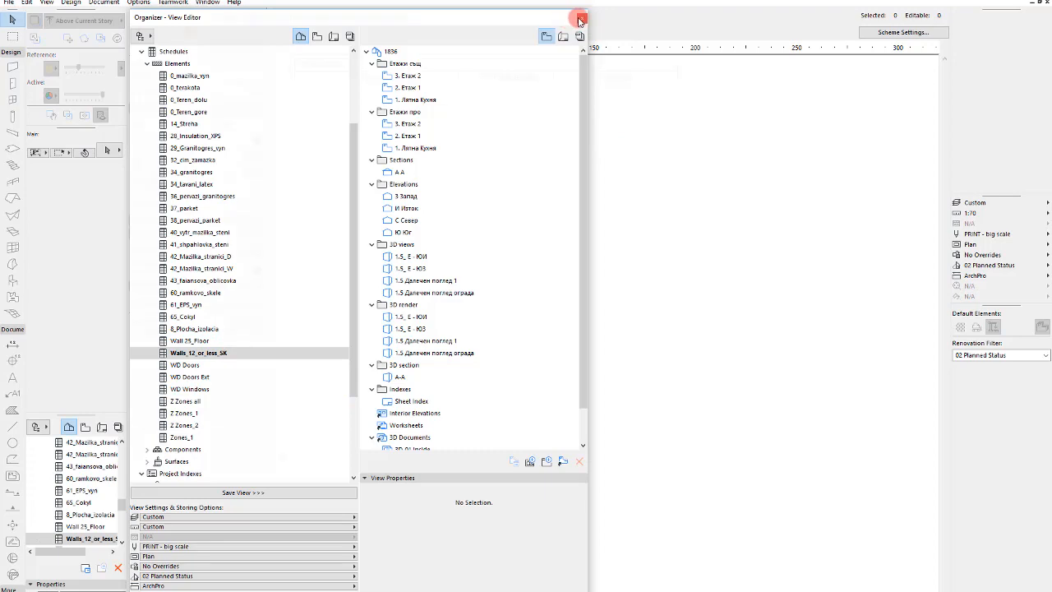
pyautogui.click(580, 18)
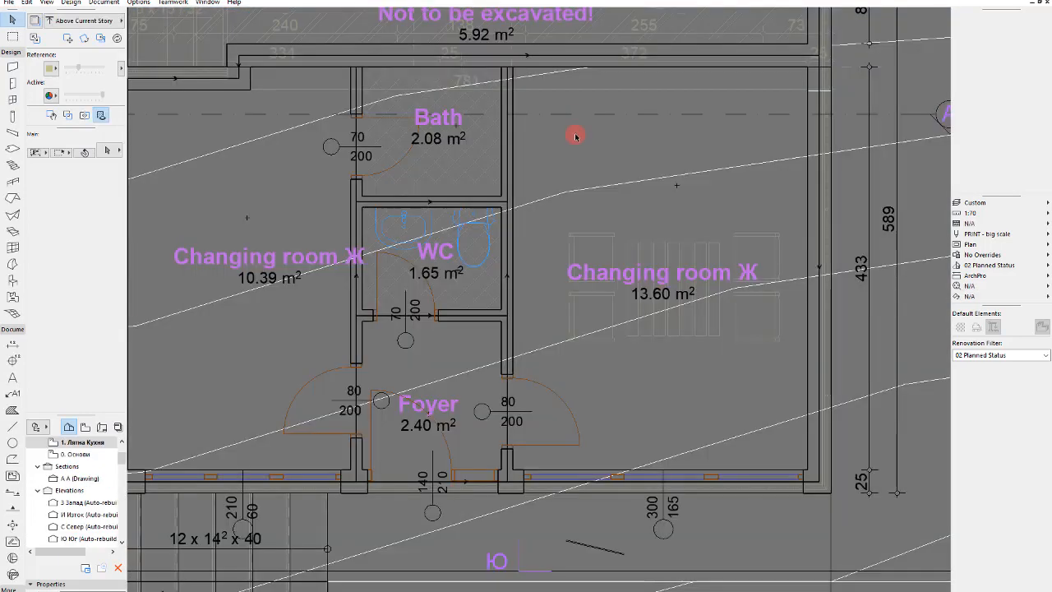
# Inspect the thickness and layer of the partition wall between the foyer and the 13.60 m² changing room
pyautogui.click(510, 338)
pyautogui.click(80, 359)
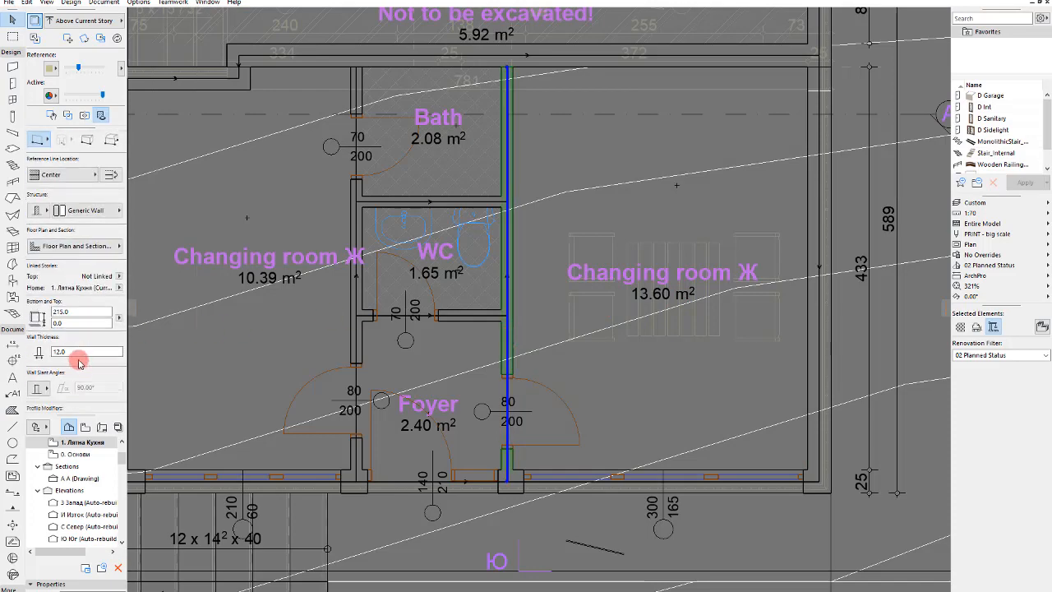
pyautogui.scroll(1, 70, 247)
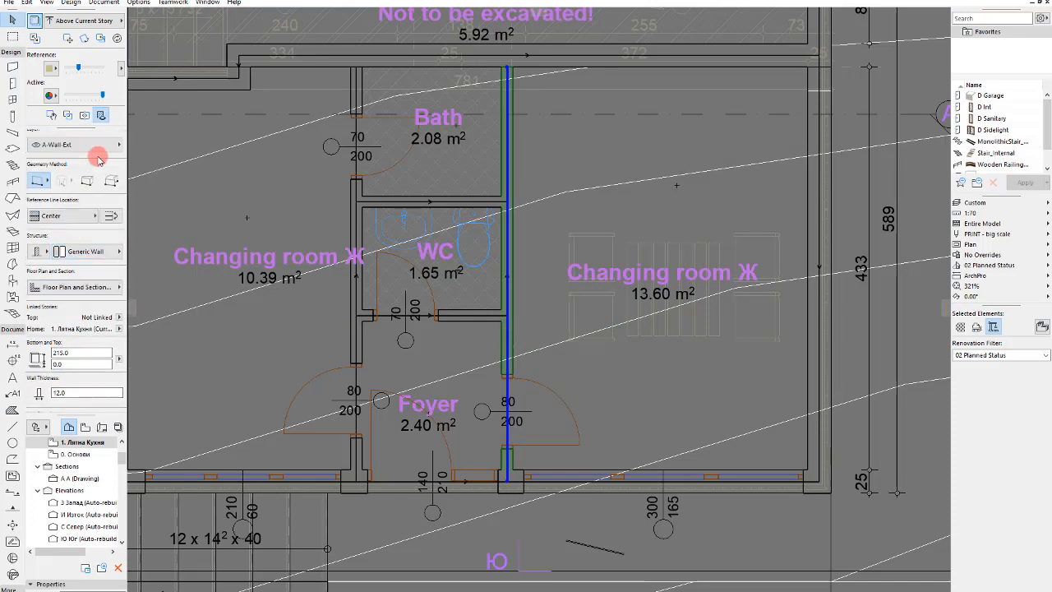
pyautogui.click(93, 146)
pyautogui.click(93, 146)
pyautogui.click(93, 146)
pyautogui.click(614, 311)
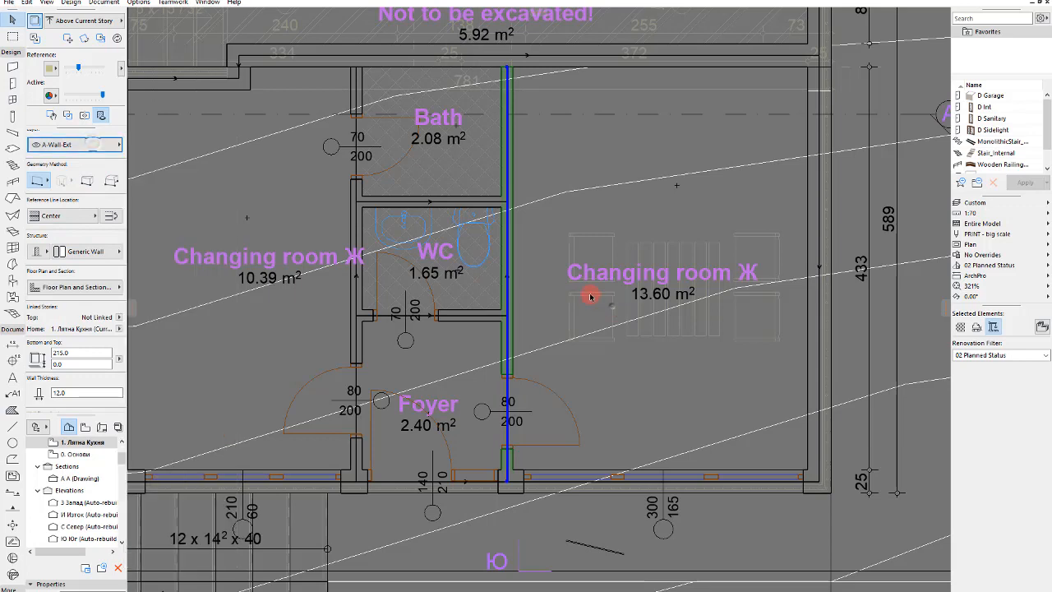
pyautogui.click(611, 305)
# Select the four partition walls around the Bath, WC and Foyer and assign them to the A-Wall-Int layer
pyautogui.click(510, 328)
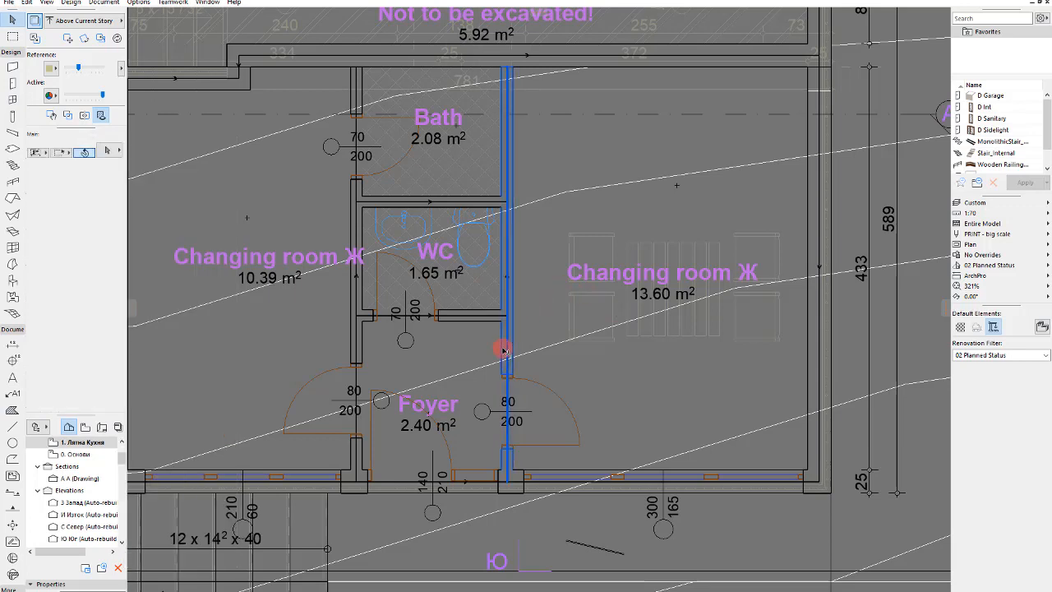
pyautogui.keyDown('shift'); pyautogui.click(358, 340); pyautogui.keyUp('shift')
pyautogui.keyDown('shift'); pyautogui.click(411, 203); pyautogui.keyUp('shift')
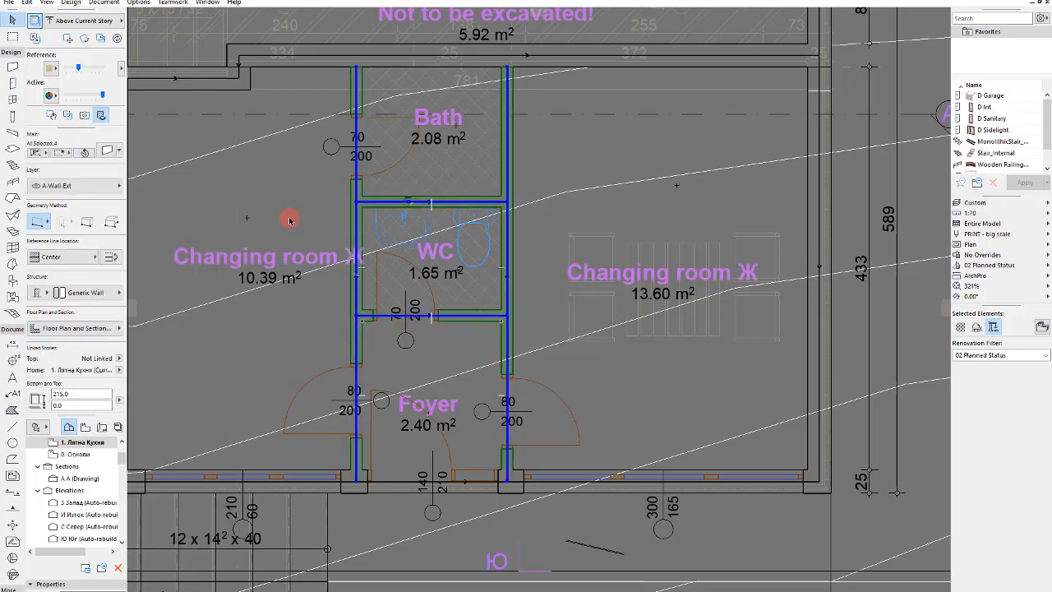
pyautogui.click(69, 185)
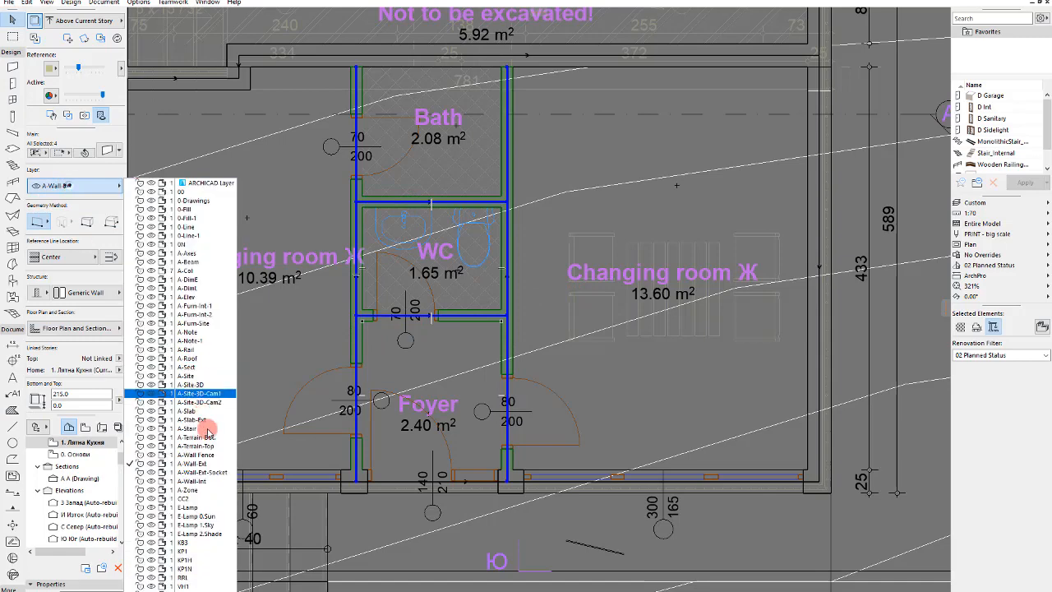
pyautogui.click(197, 480)
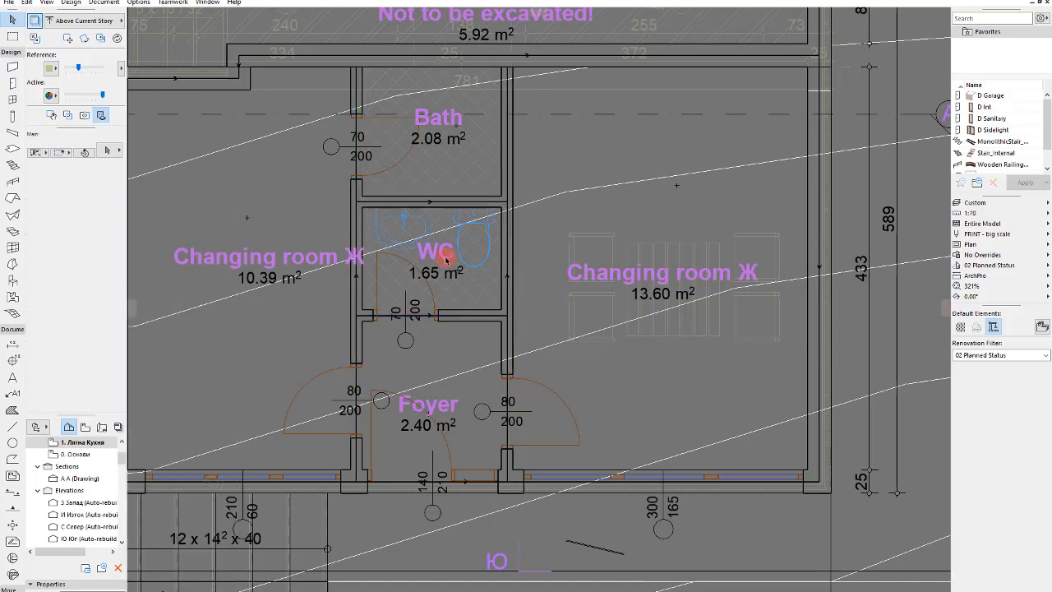
# Inspect the layer of the stepped wall bordering the 5.92 m² zone and clear the selection
pyautogui.scroll(-2, 456, 189)
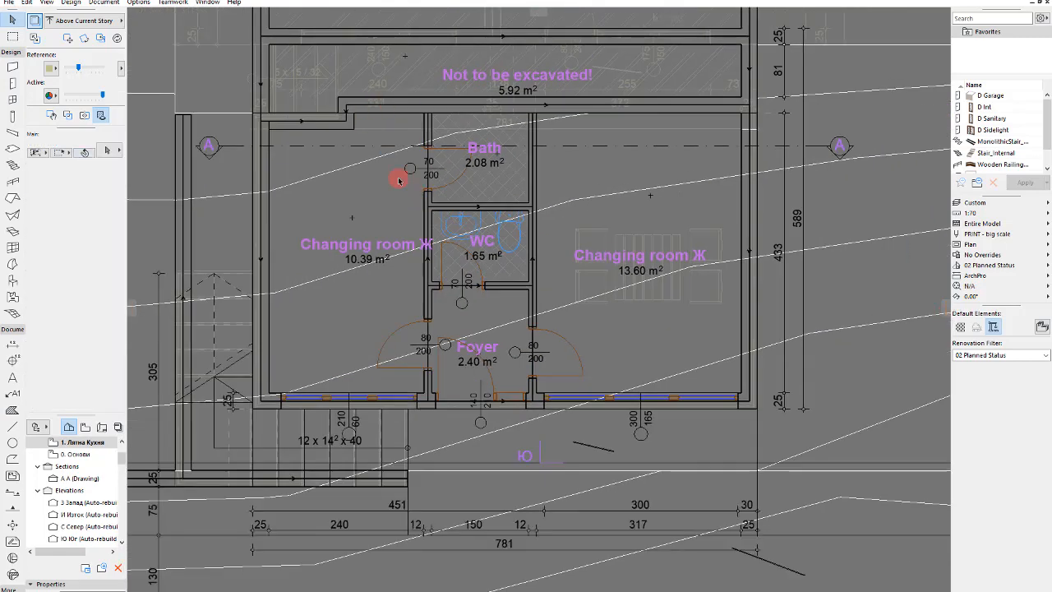
pyautogui.click(364, 108)
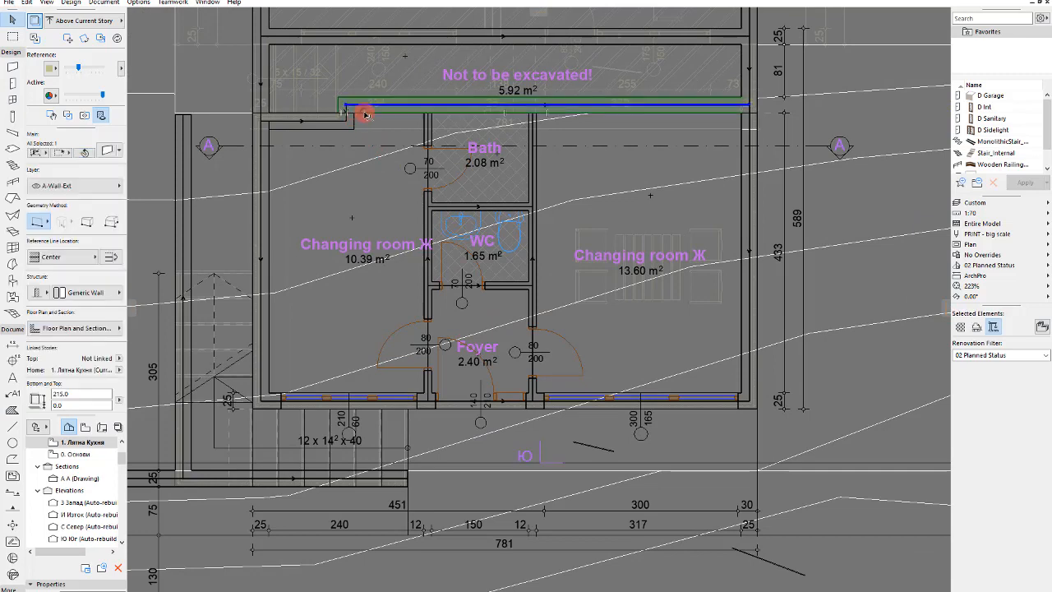
pyautogui.scroll(-4, 469, 211)
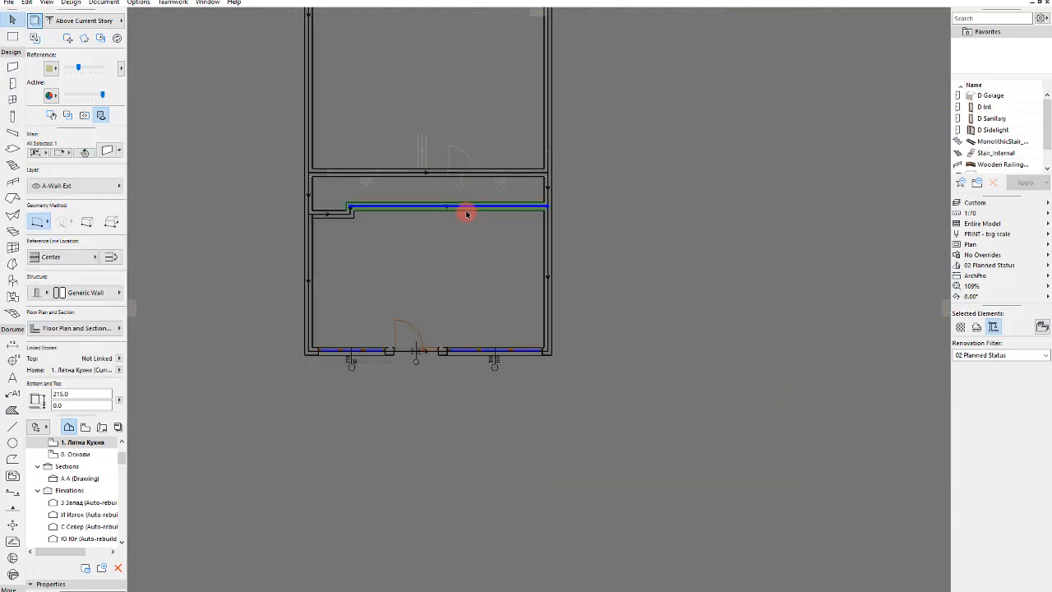
pyautogui.press('Escape')
pyautogui.scroll(-4, 469, 199)
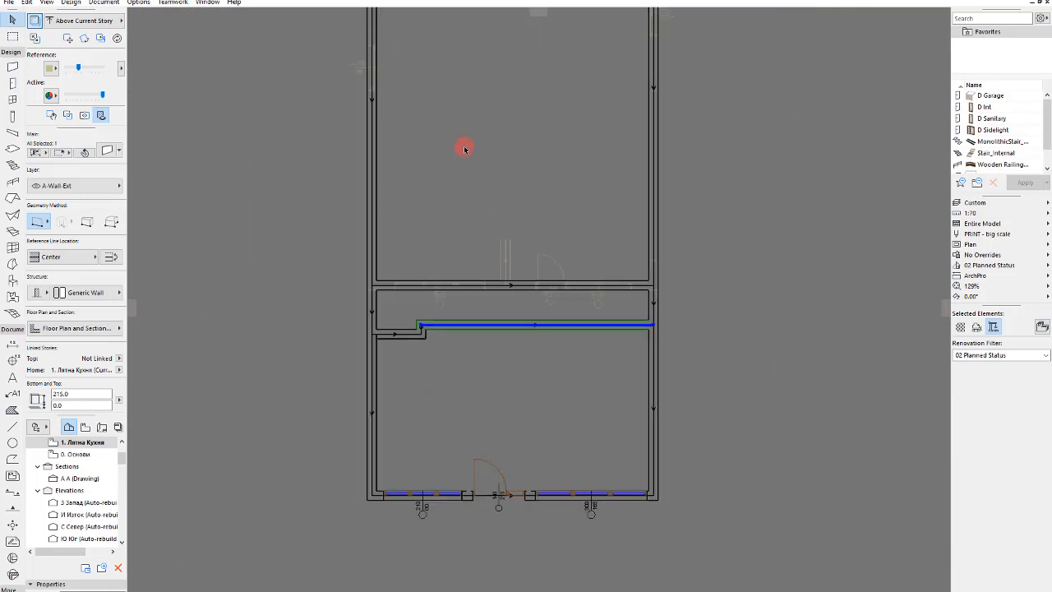
pyautogui.scroll(4, 485, 534)
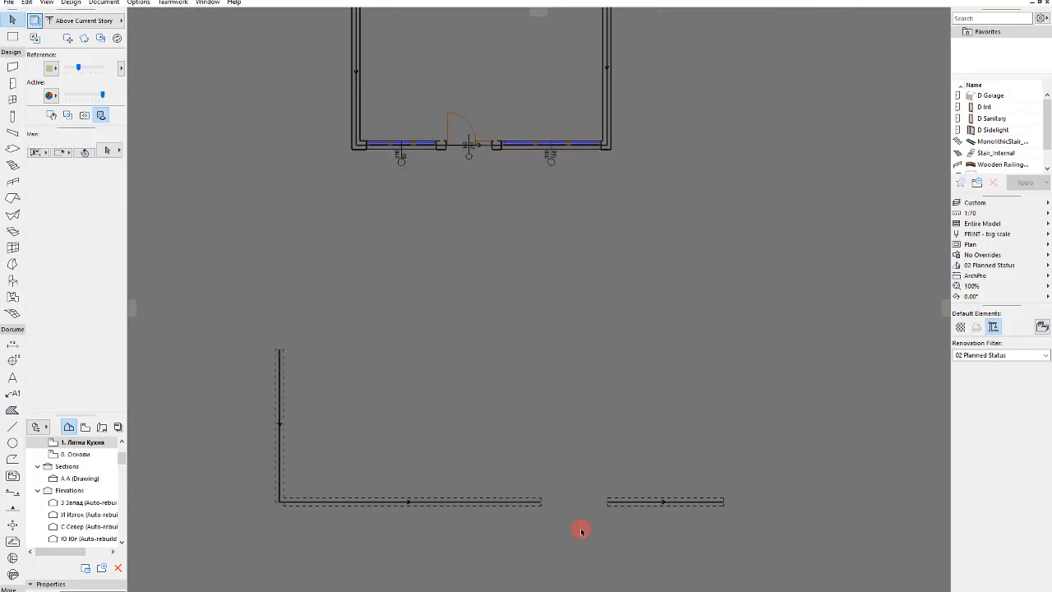
# Select the three dashed outdoor walls in front of the house and assign them to a different layer
pyautogui.moveTo(220, 287); pyautogui.dragTo(219, 286)
pyautogui.click(111, 186)
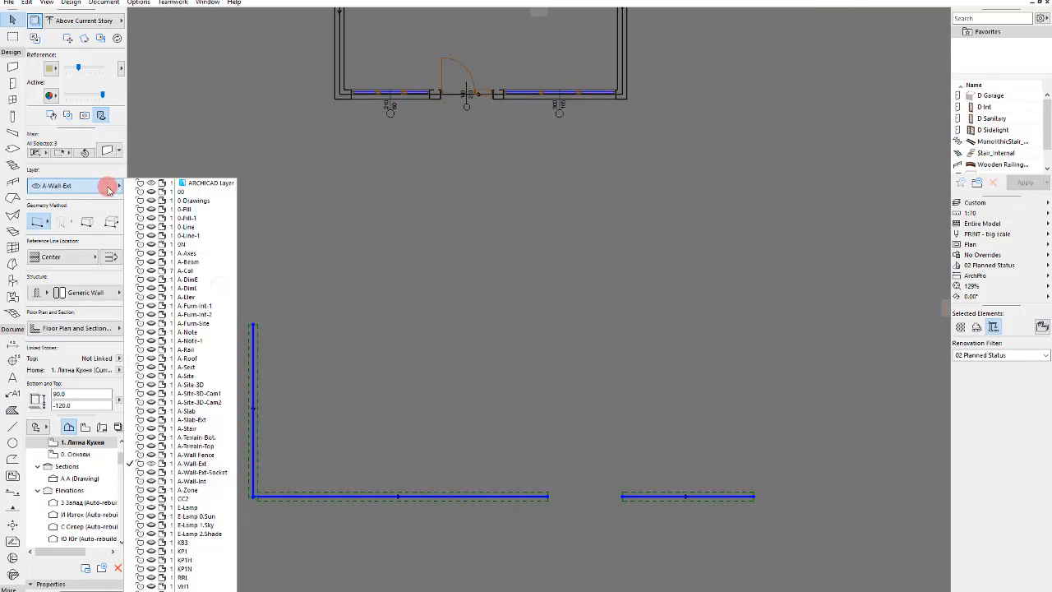
pyautogui.click(210, 368)
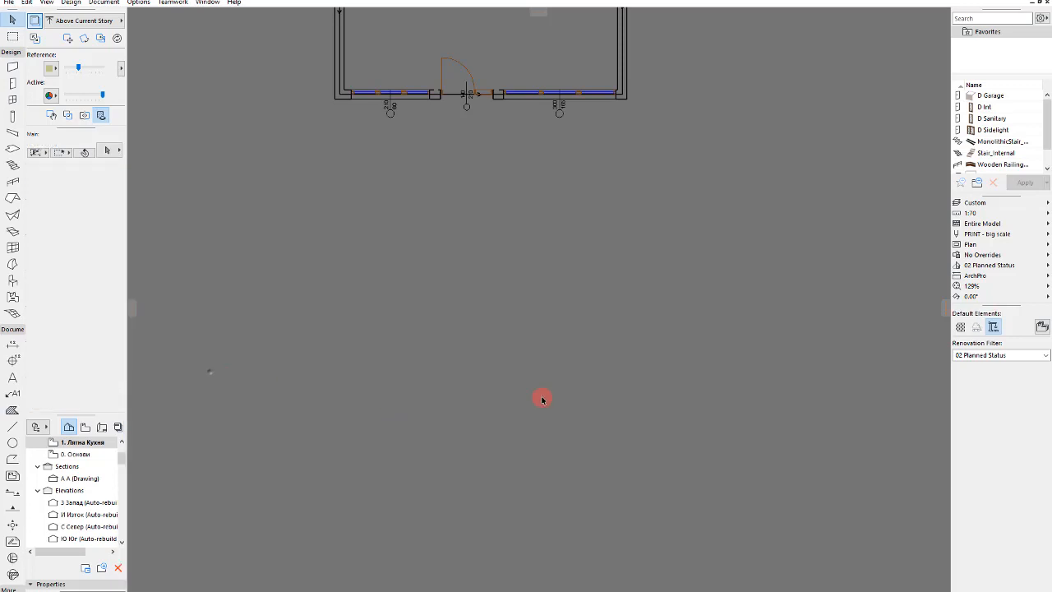
# Show the Organizer and open the Walls_12_or_less_SK schedule from its element schedules
pyautogui.scroll(-3, 542, 399)
pyautogui.scroll(2, 470, 161)
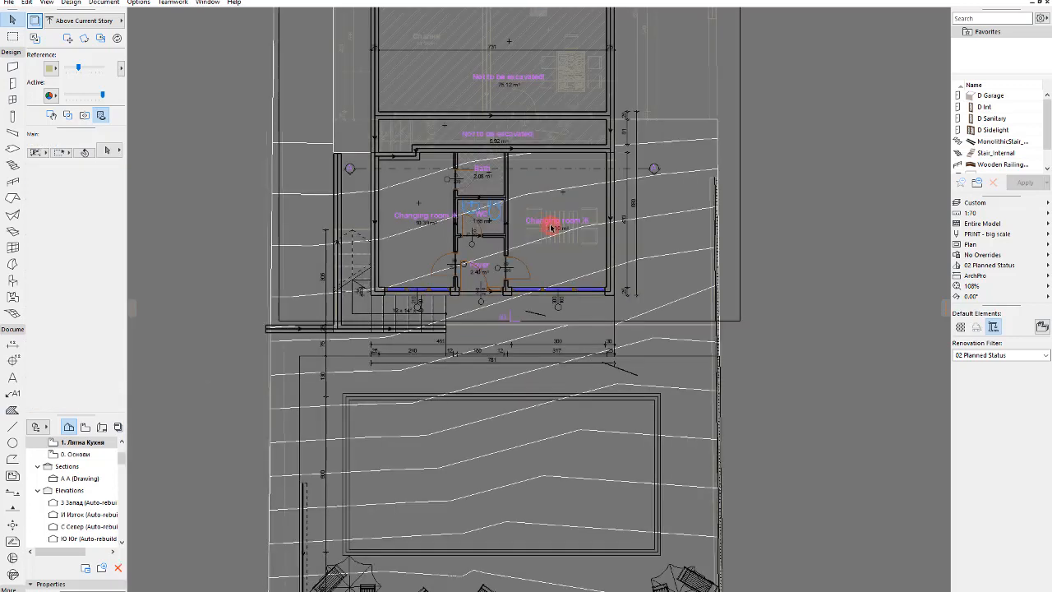
pyautogui.click(68, 445)
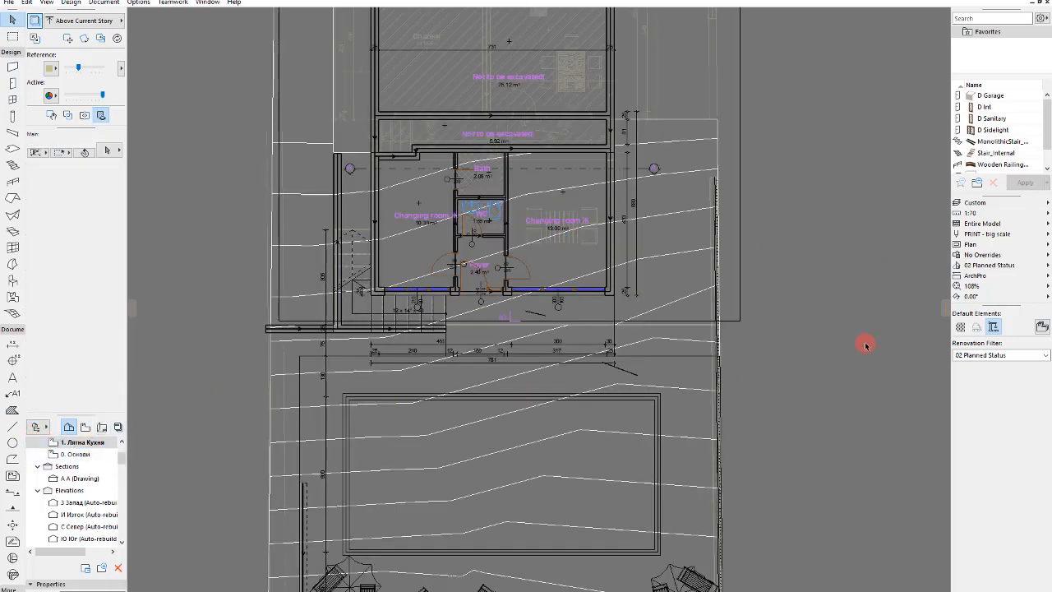
pyautogui.click(110, 446)
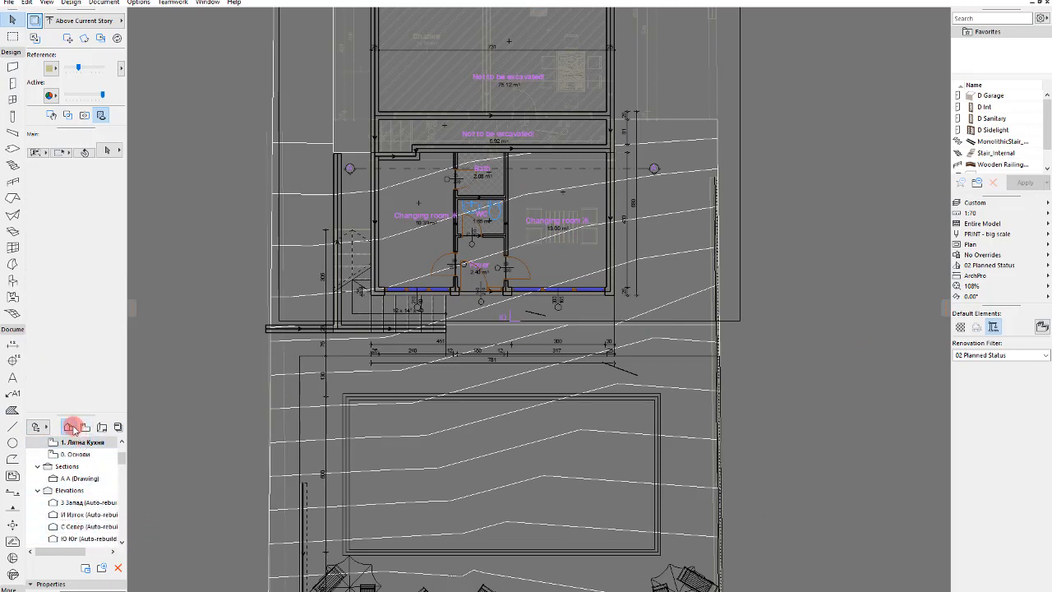
pyautogui.click(45, 427)
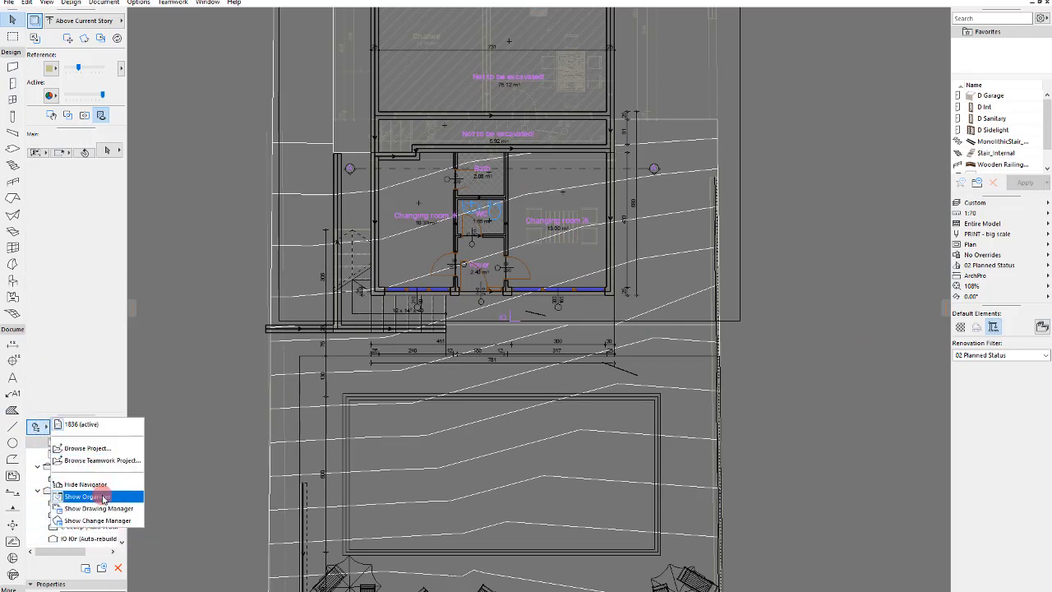
pyautogui.click(102, 497)
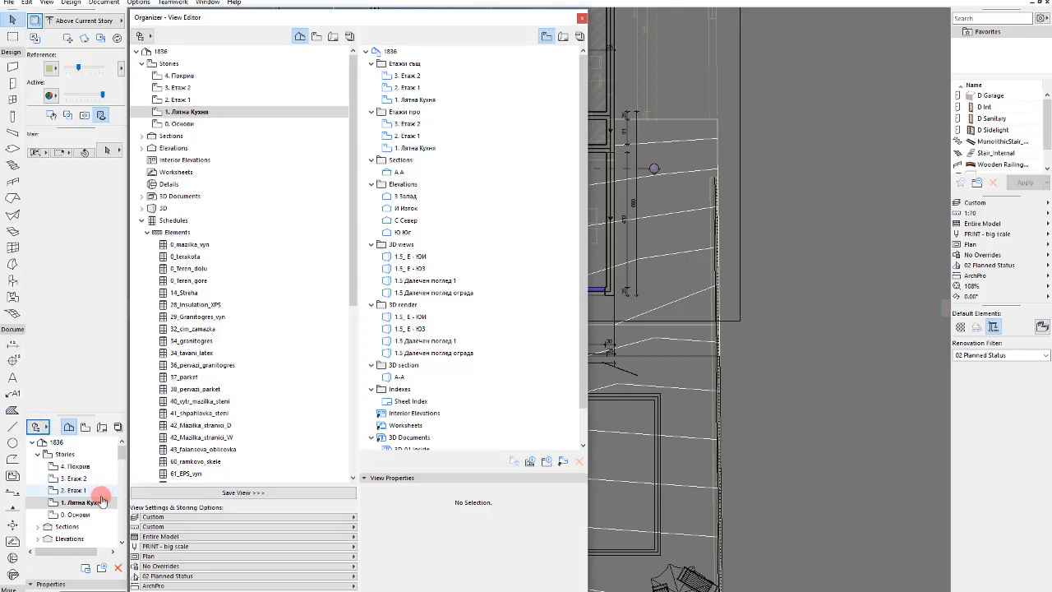
pyautogui.click(237, 449)
pyautogui.scroll(-3, 222, 443)
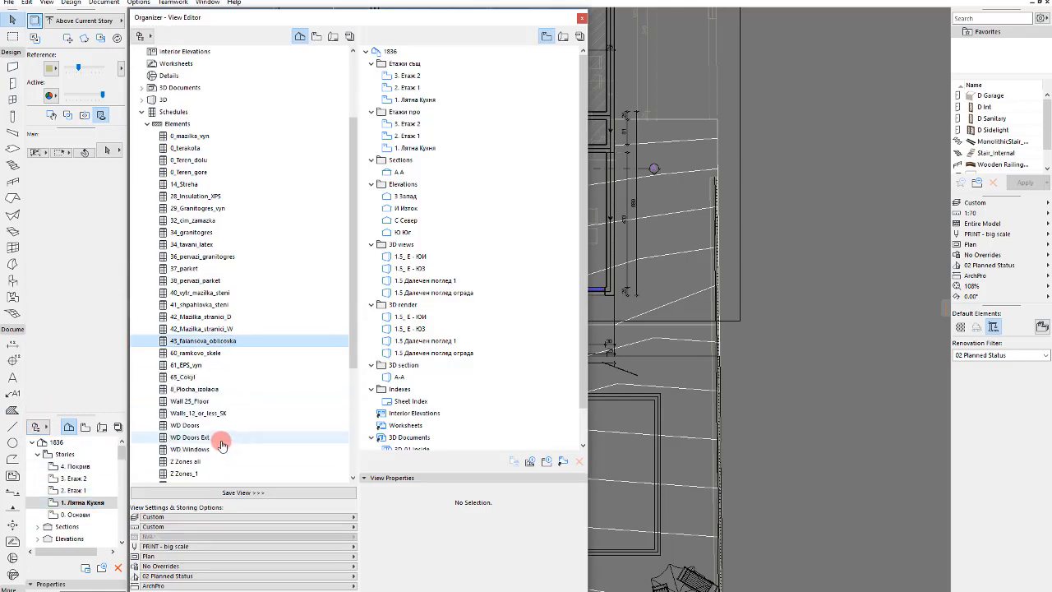
pyautogui.doubleClick(212, 413)
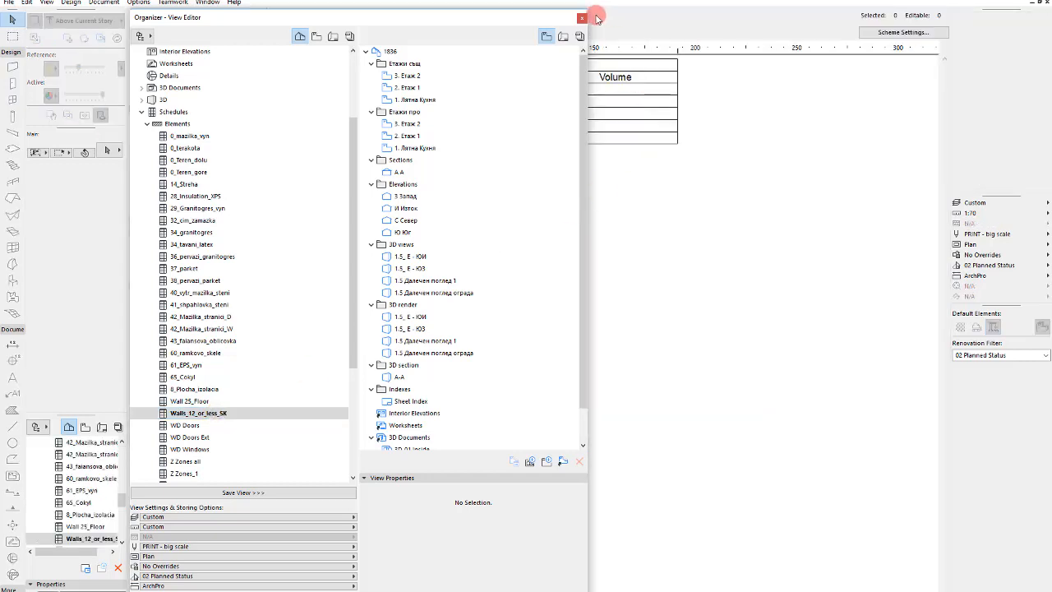
# Move and narrow the Organizer to uncover the Walls 12 or less table, and close it
pyautogui.moveTo(552, 18); pyautogui.dragTo(504, 31)
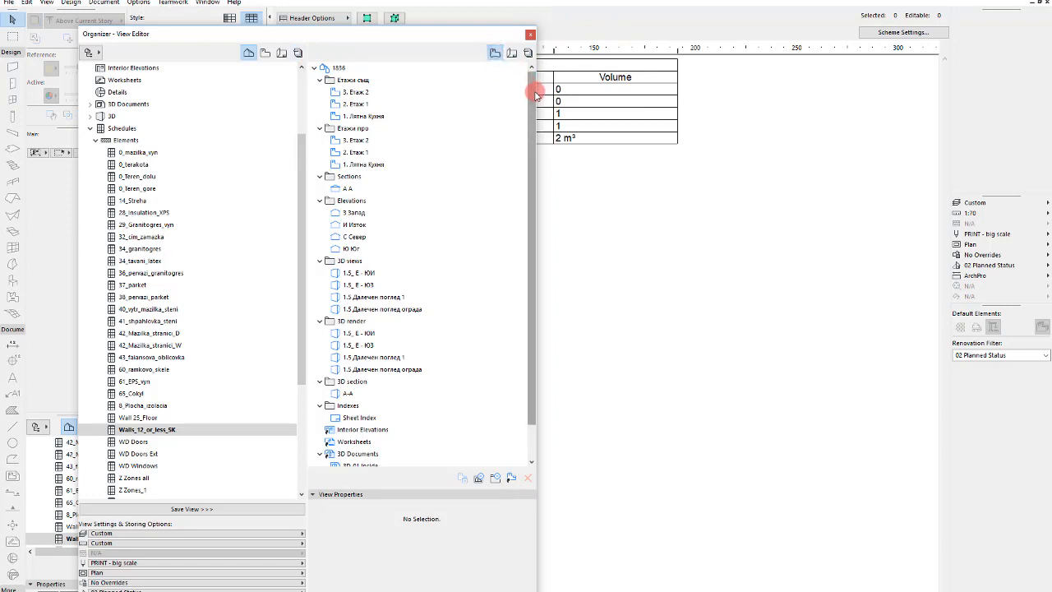
pyautogui.moveTo(537, 97); pyautogui.dragTo(376, 99)
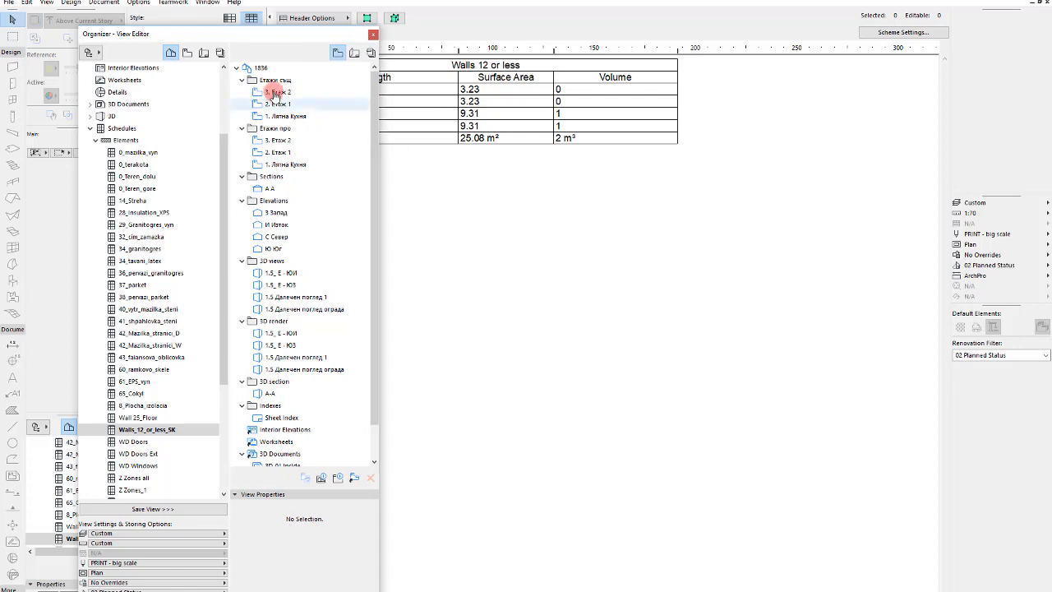
pyautogui.click(374, 35)
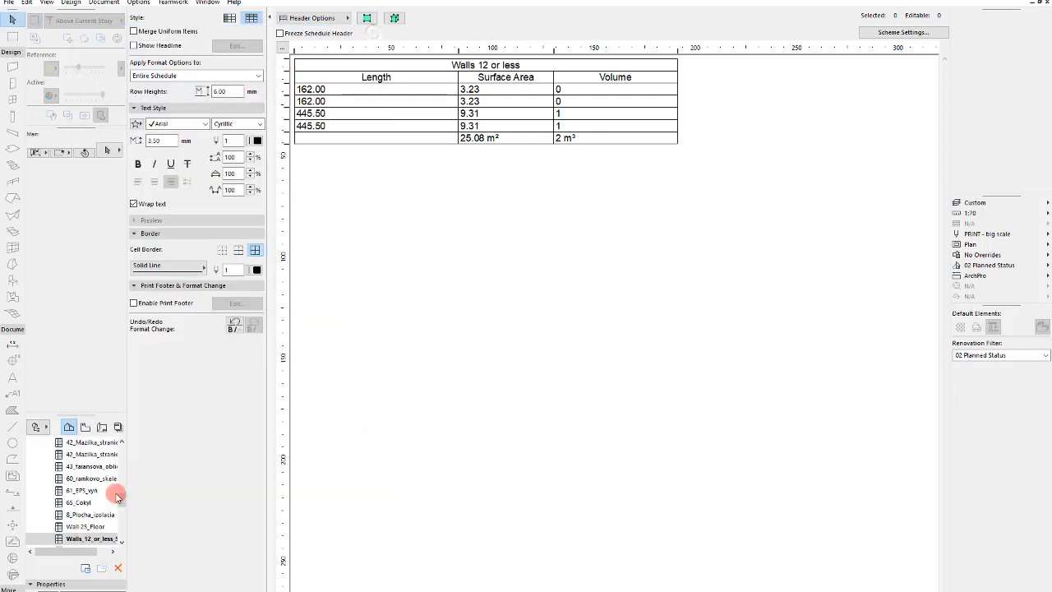
# Enlarge the Navigator's project map area and browse its list of element schedules
pyautogui.click(37, 428)
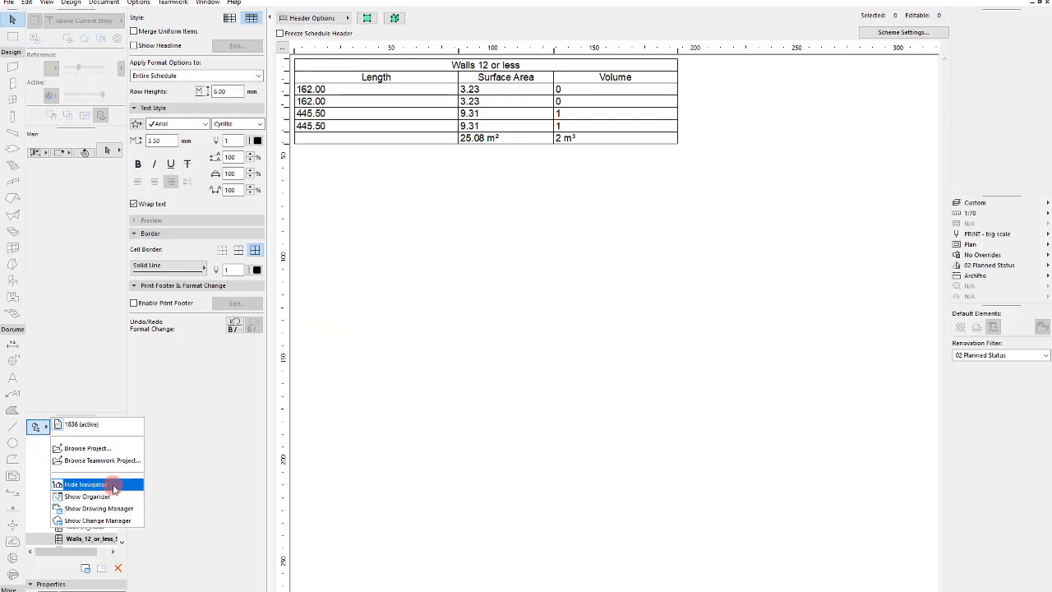
pyautogui.click(70, 360)
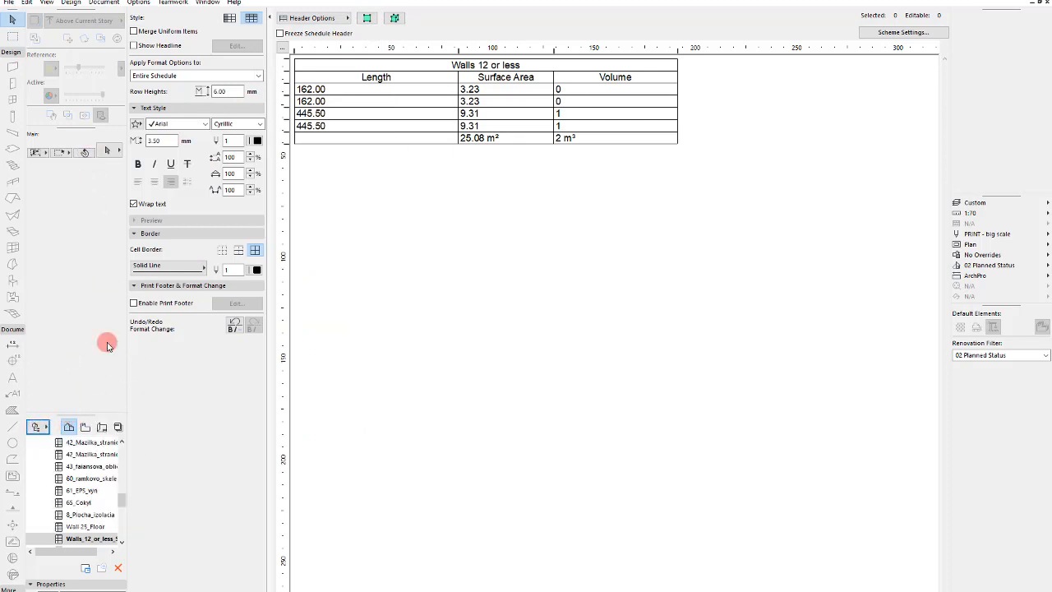
pyautogui.moveTo(84, 410); pyautogui.dragTo(88, 236)
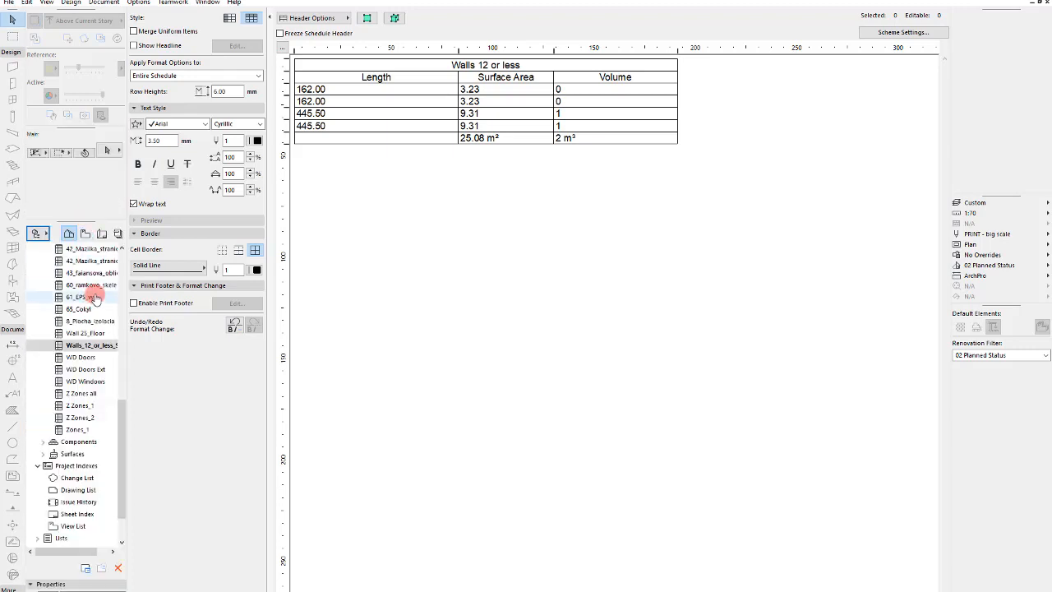
pyautogui.scroll(6, 71, 366)
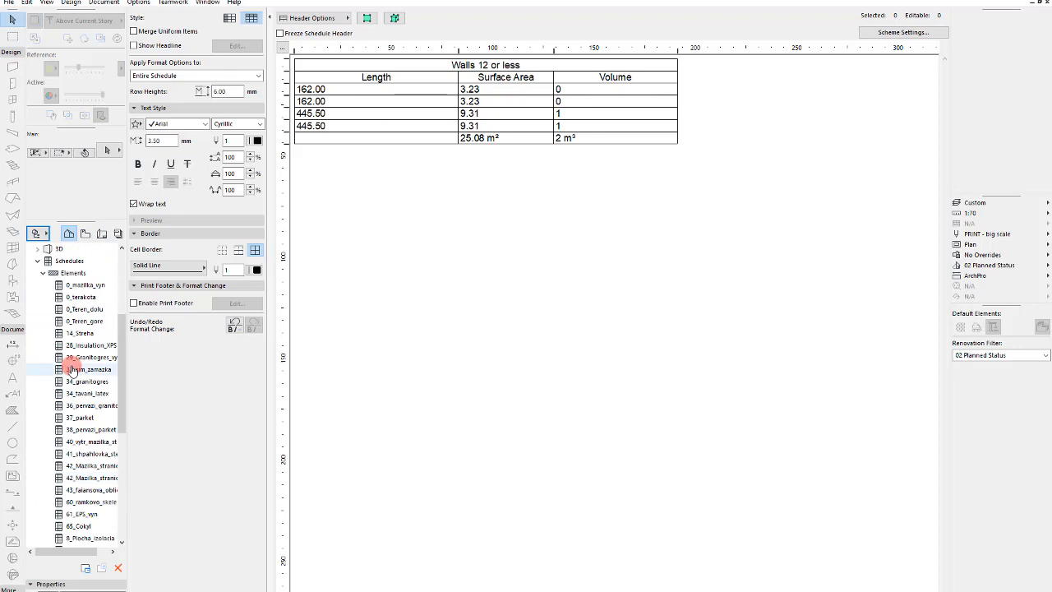
pyautogui.scroll(-3, 74, 365)
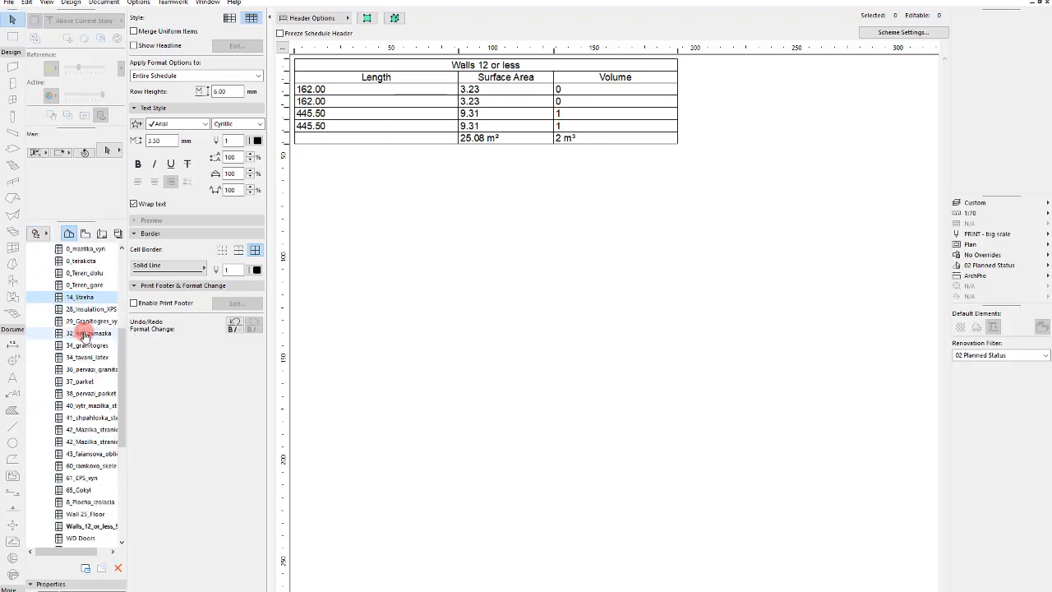
# Locate the wall of the second 162.00 row of the schedule on the floor plan and view its surroundings
pyautogui.click(409, 102)
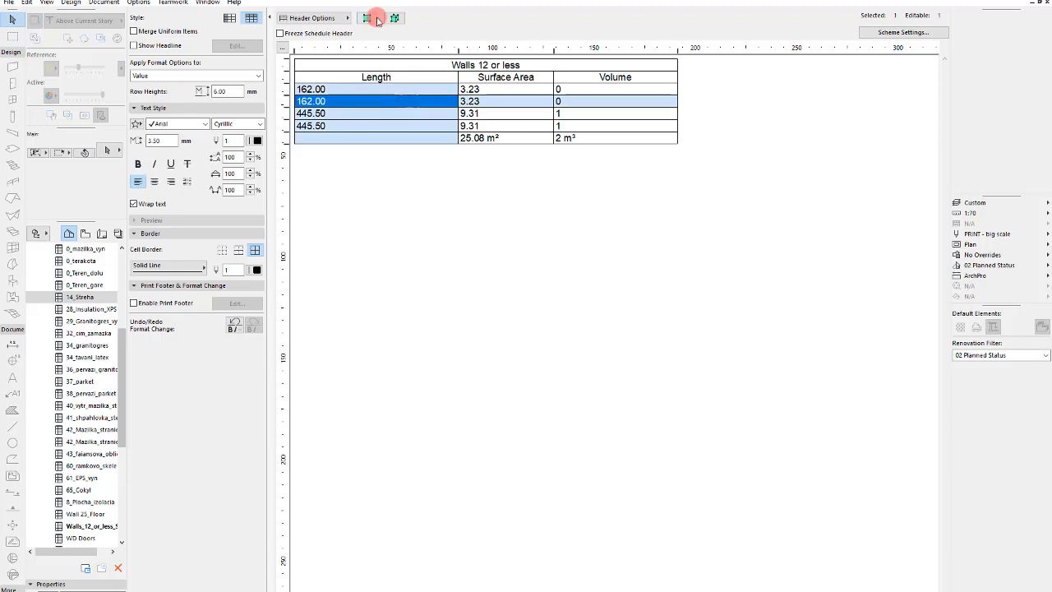
pyautogui.click(369, 18)
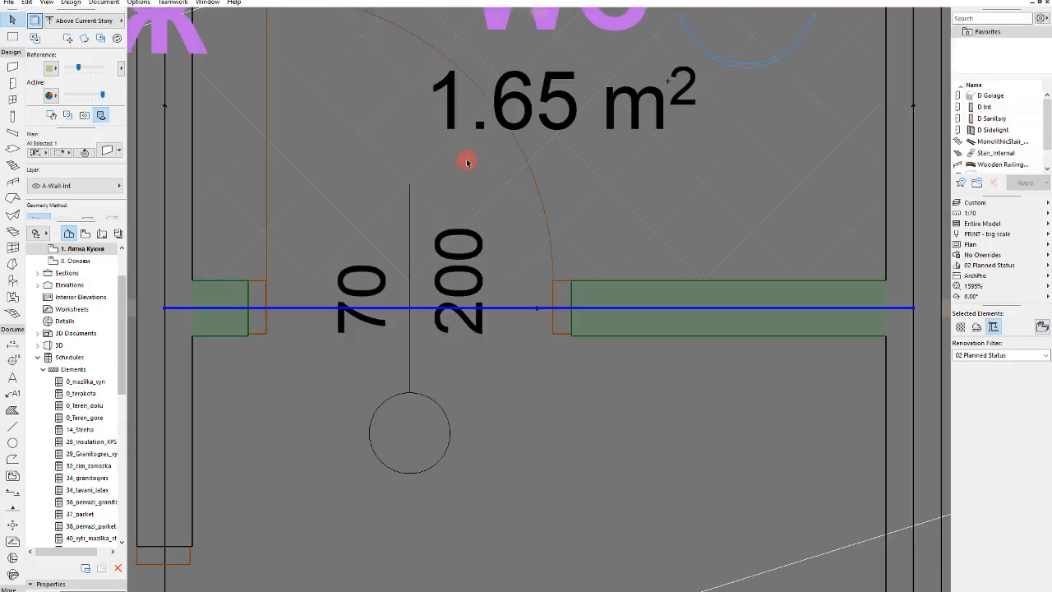
pyautogui.scroll(-4, 441, 321)
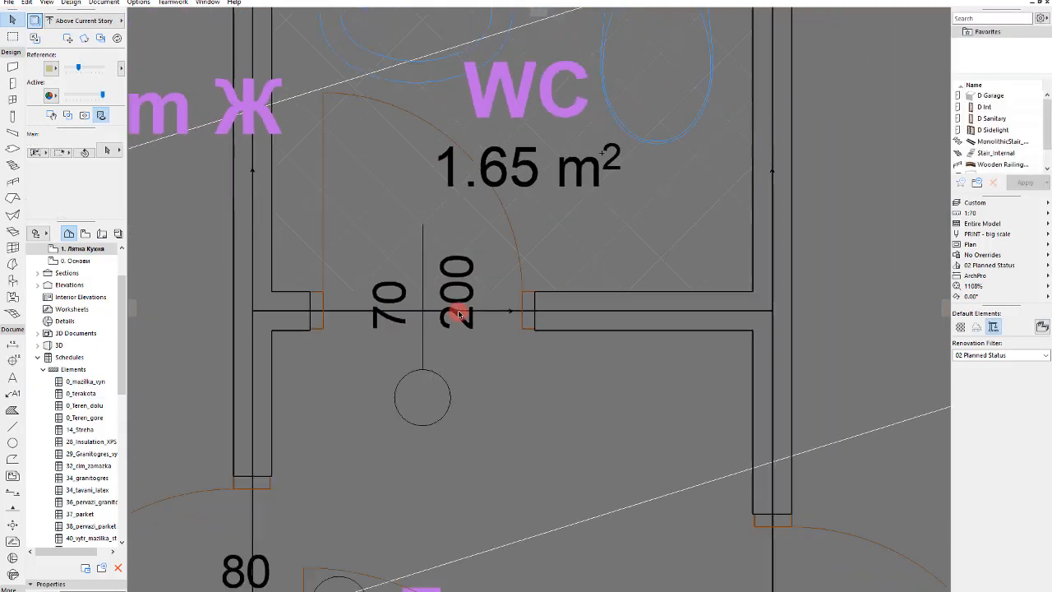
pyautogui.scroll(-3, 457, 296)
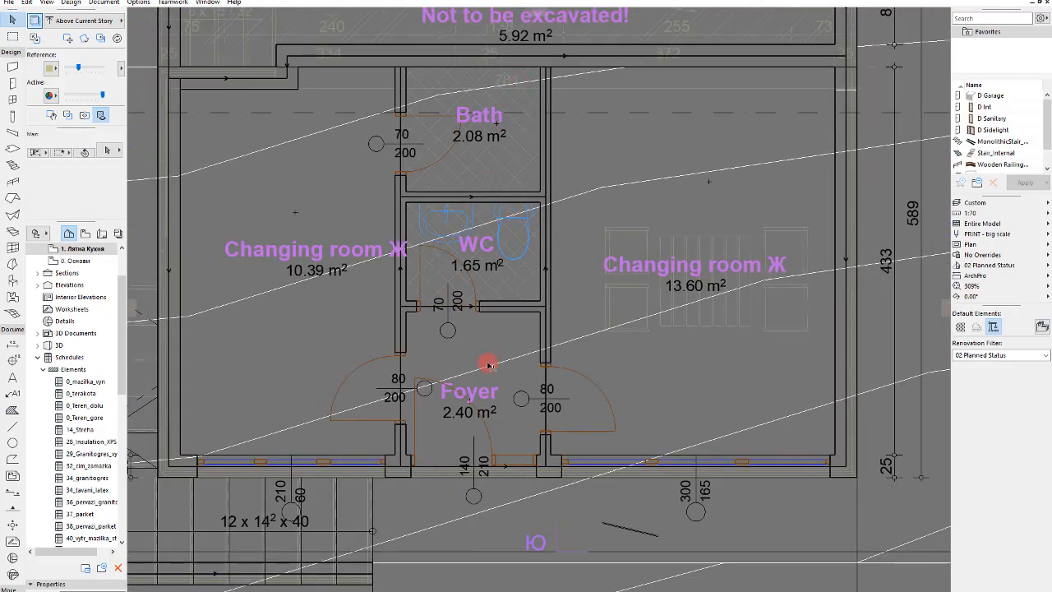
# Open the Walls_12_or_less_SK schedule from the project map and check its Volume column
pyautogui.scroll(-3, 82, 513)
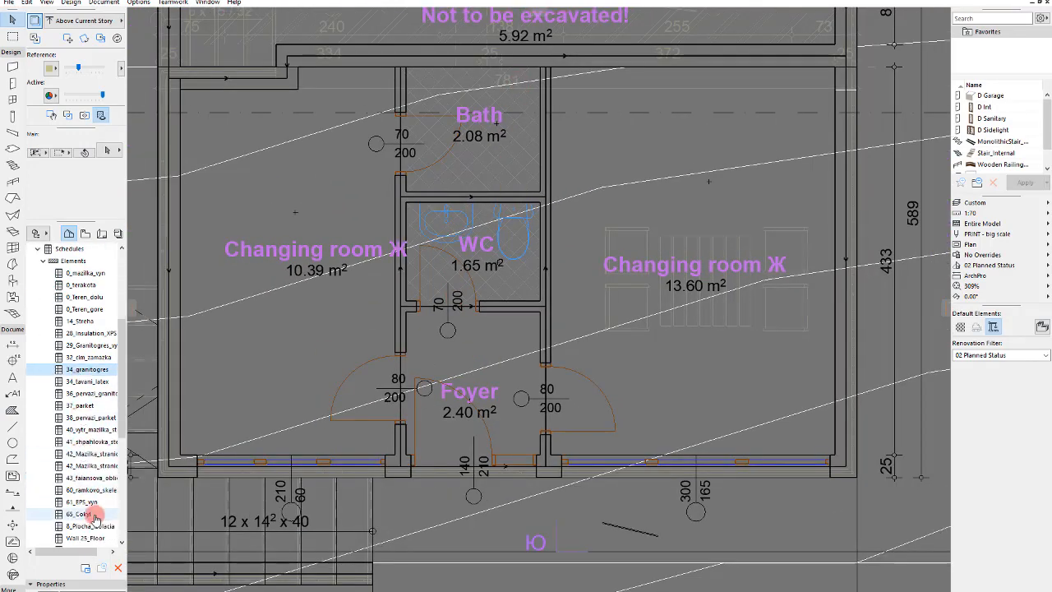
pyautogui.scroll(-1, 96, 517)
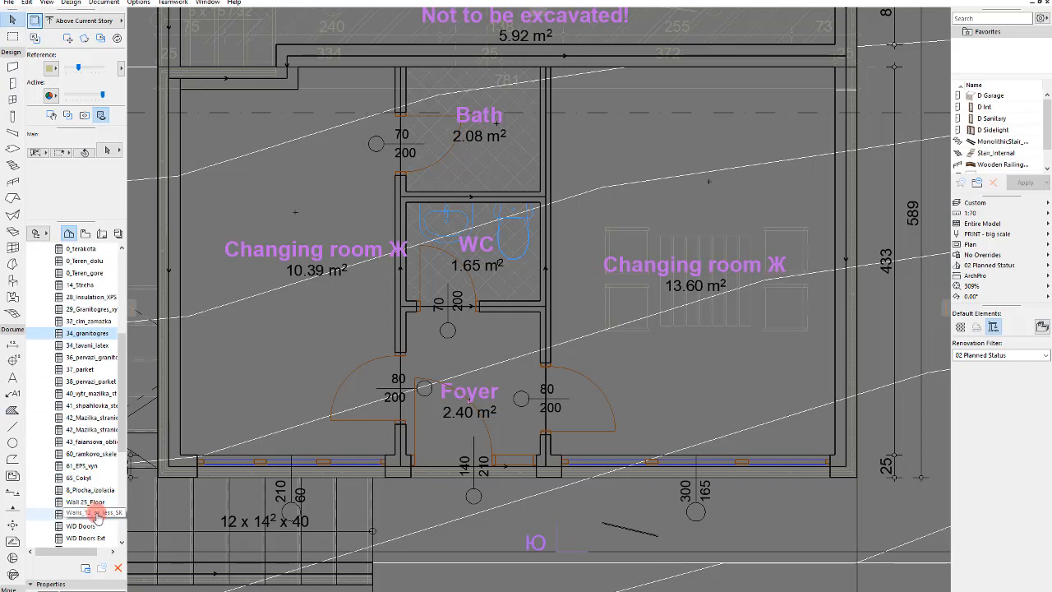
pyautogui.doubleClick(96, 514)
pyautogui.moveTo(590, 126); pyautogui.dragTo(591, 99)
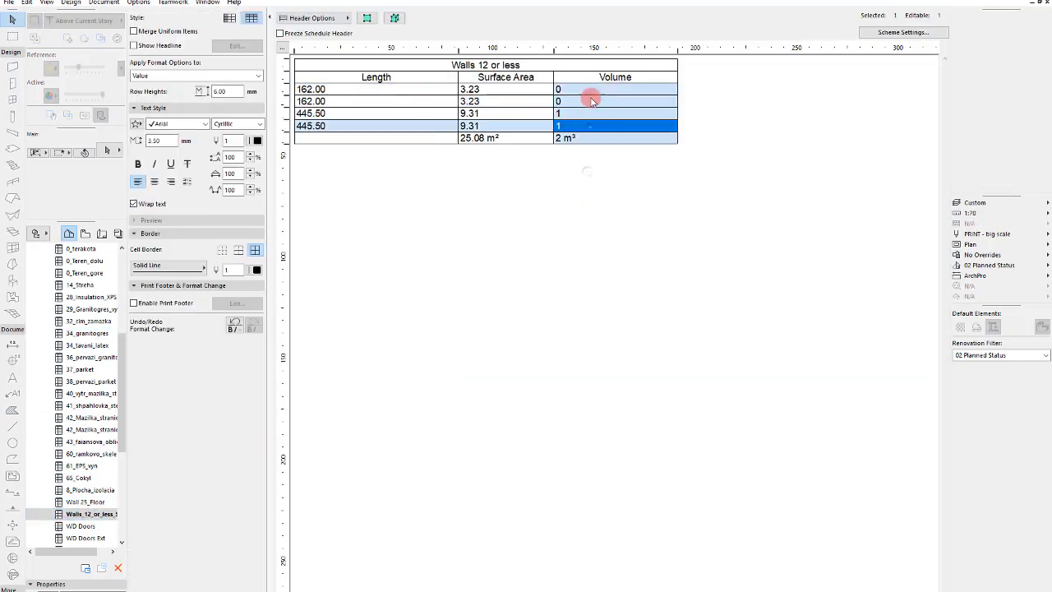
pyautogui.click(597, 273)
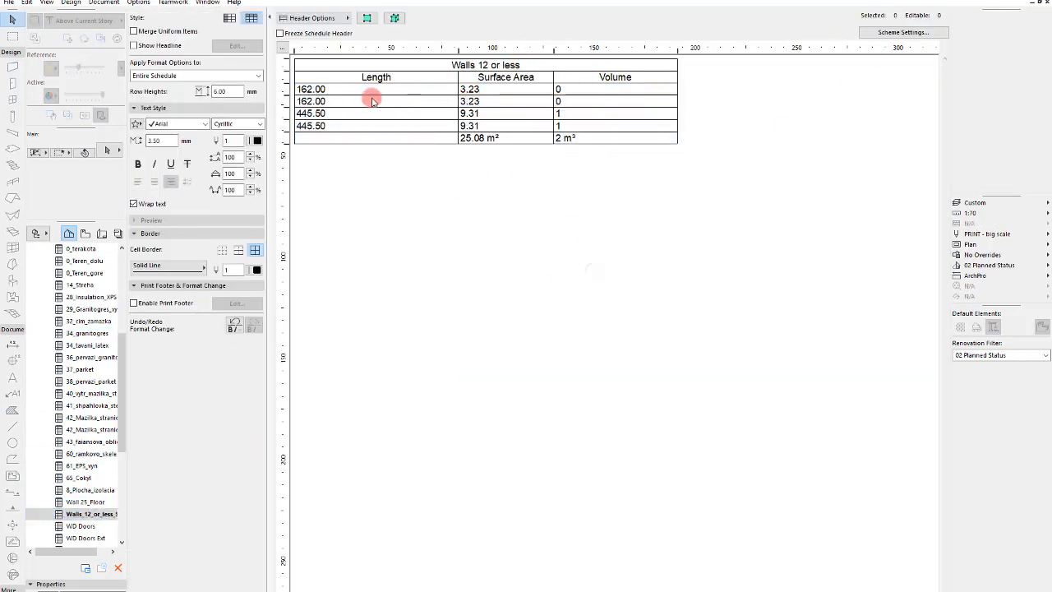
# Add Analytic Volume of the Openings and the four inside and outside wall skin volume fields to the Walls_12_or_less_SK scheme
pyautogui.click(861, 34)
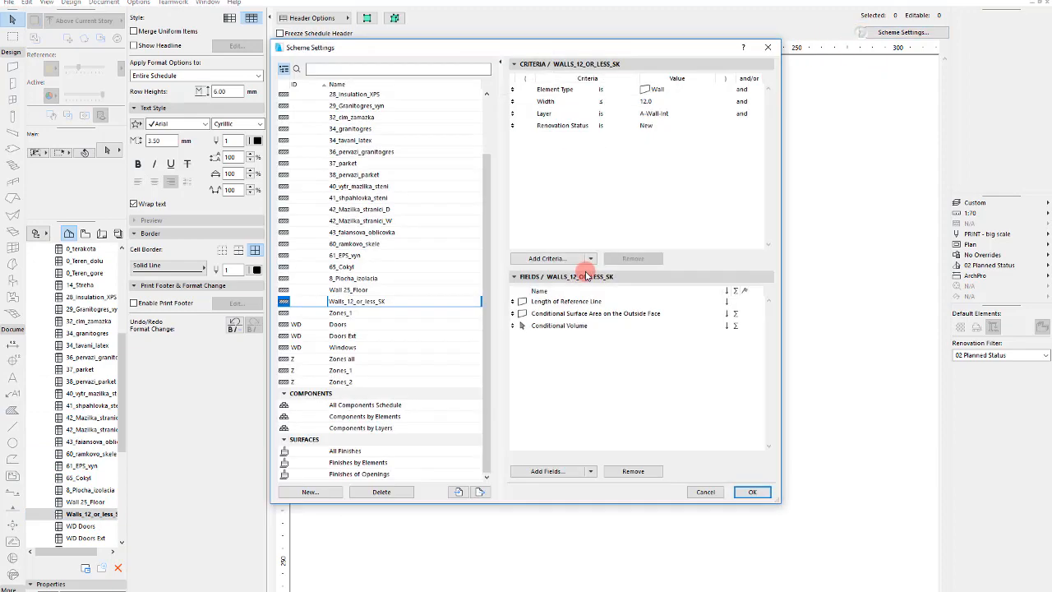
pyautogui.click(549, 471)
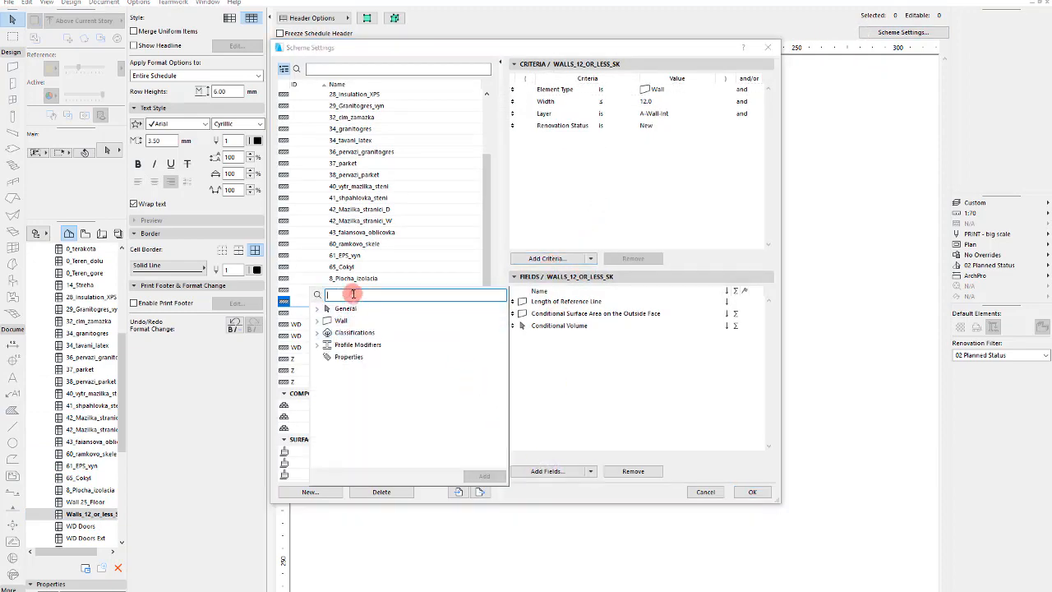
pyautogui.write('vol')
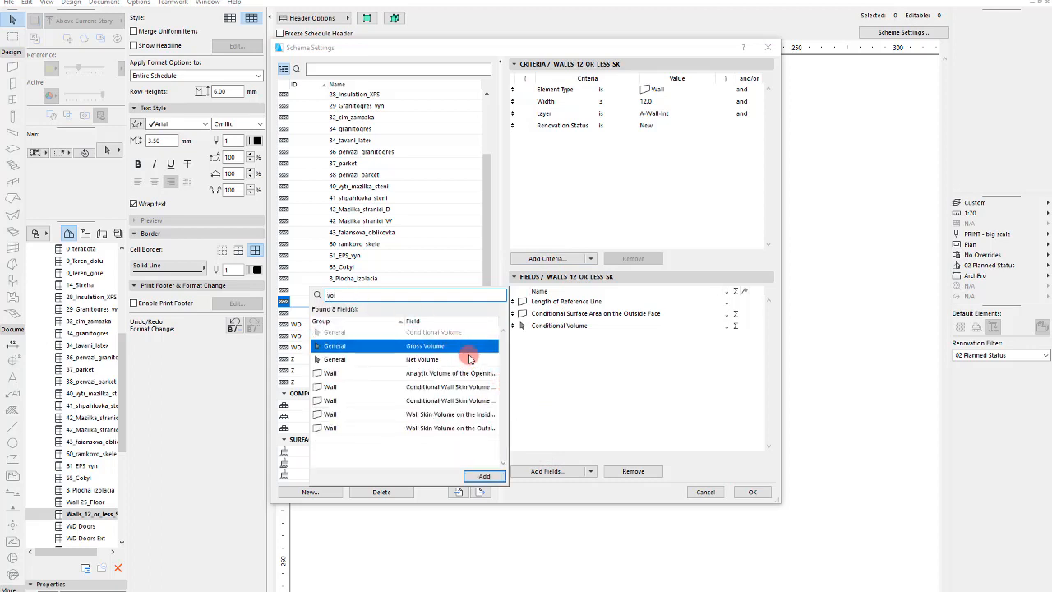
pyautogui.click(426, 375)
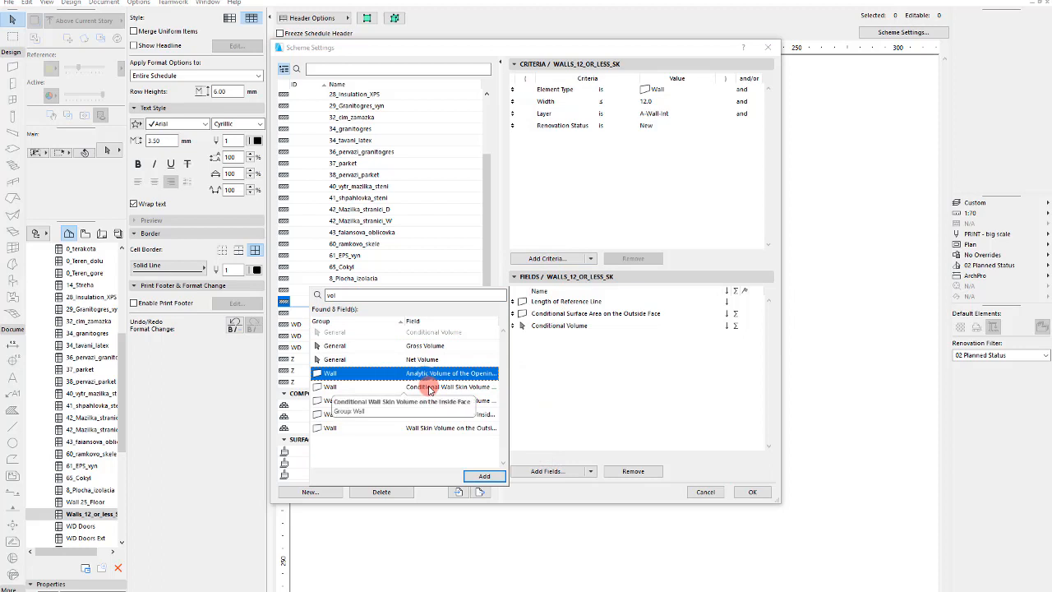
pyautogui.doubleClick(440, 376)
pyautogui.doubleClick(444, 387)
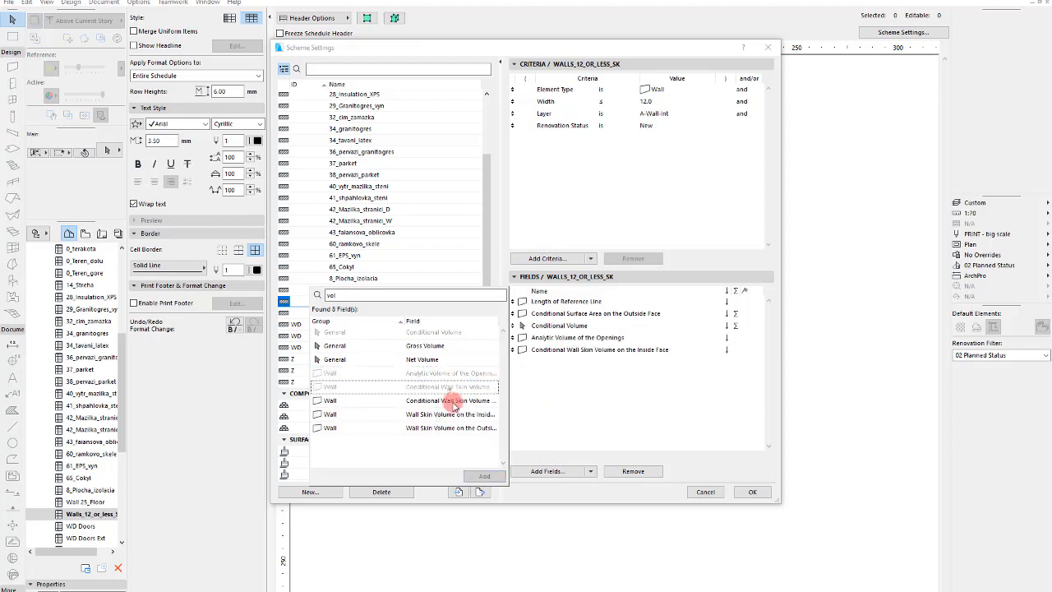
pyautogui.doubleClick(447, 400)
pyautogui.doubleClick(450, 414)
pyautogui.doubleClick(454, 429)
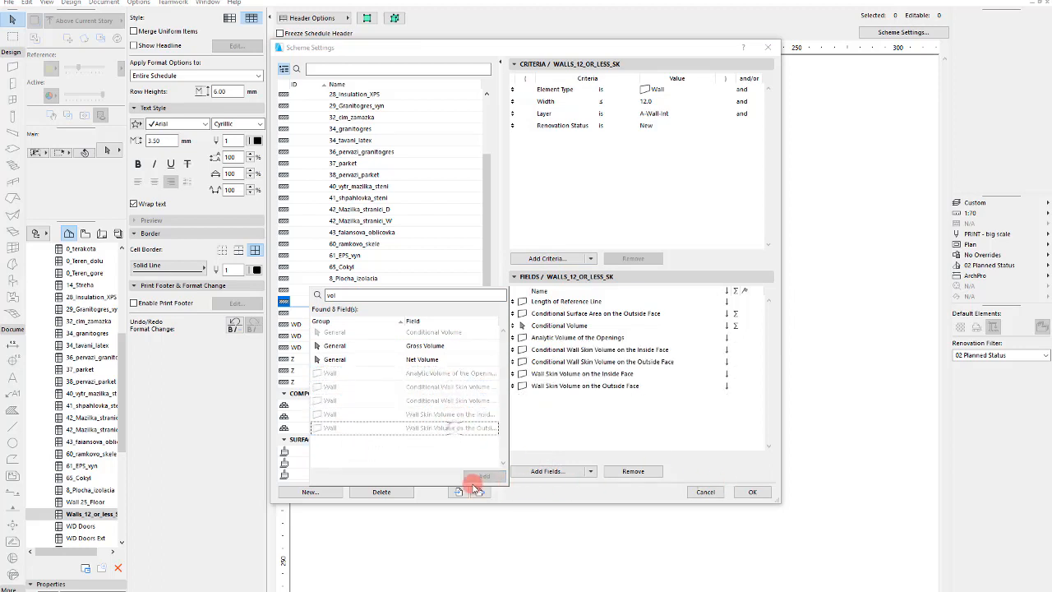
pyautogui.click(645, 421)
pyautogui.click(753, 492)
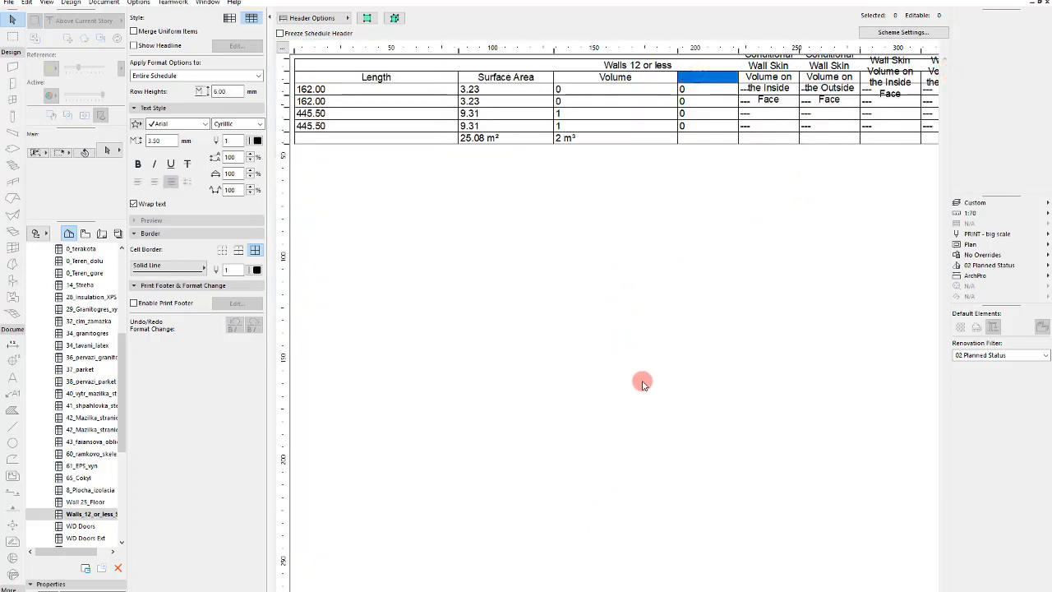
# Review the added volume columns and remove all five opening and wall skin volume fields from the scheme
pyautogui.hscroll(2, 613, 98)
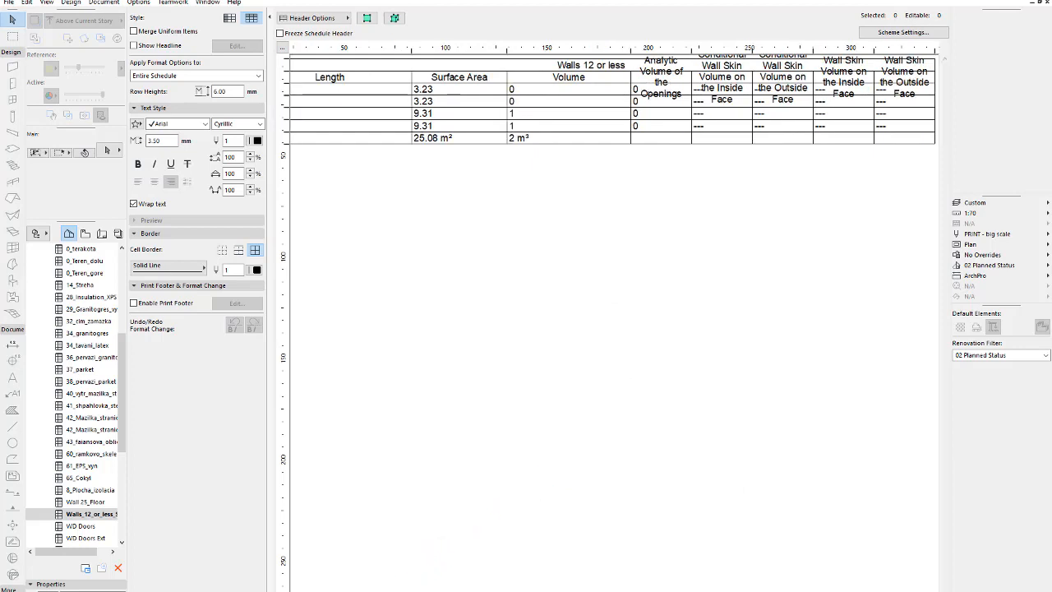
pyautogui.hscroll(-3, 359, 588)
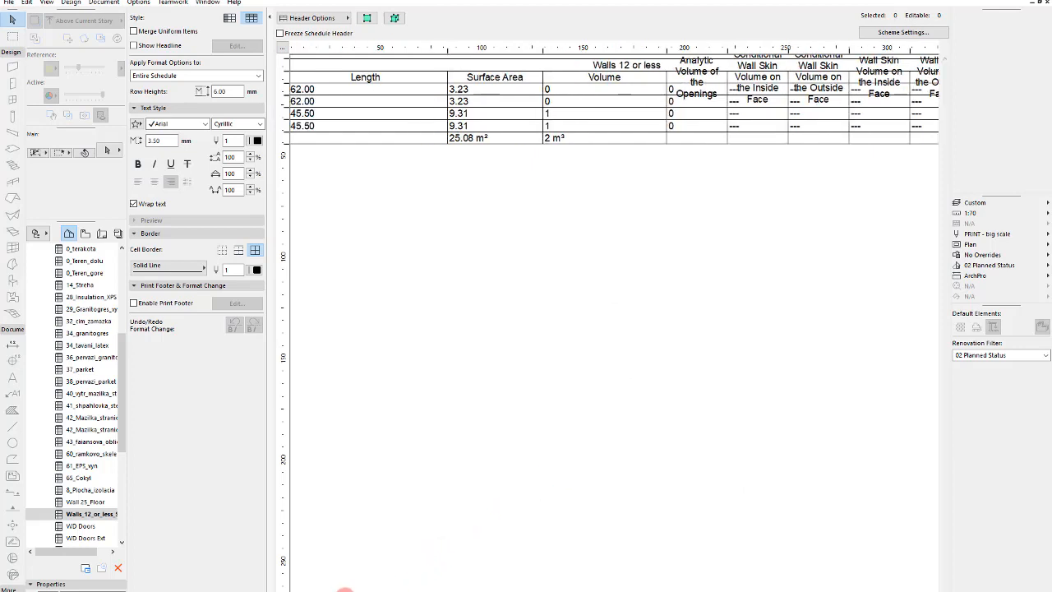
pyautogui.hscroll(3, 429, 580)
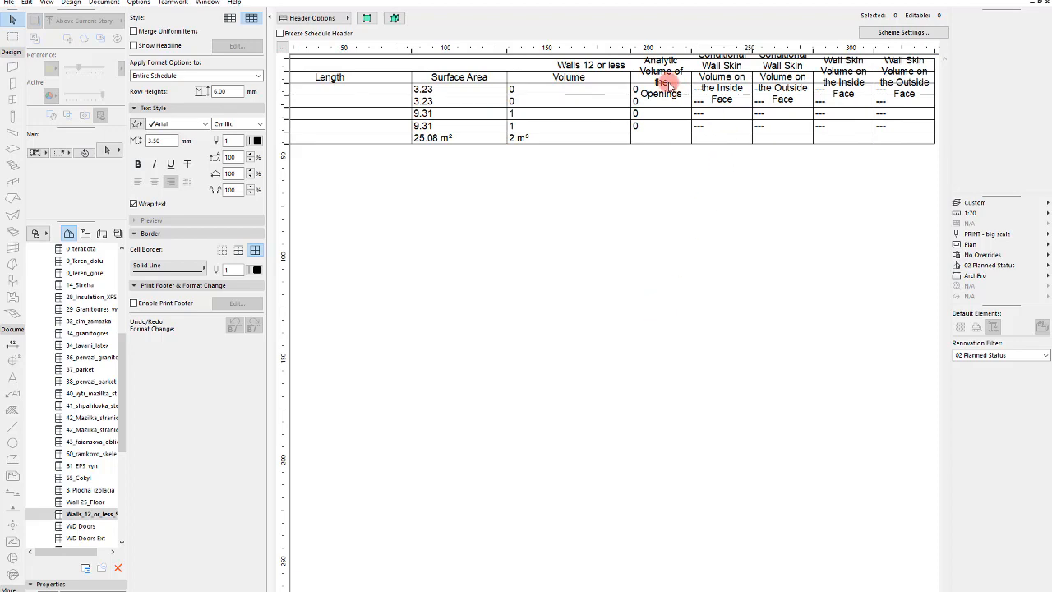
pyautogui.click(912, 32)
pyautogui.click(618, 341)
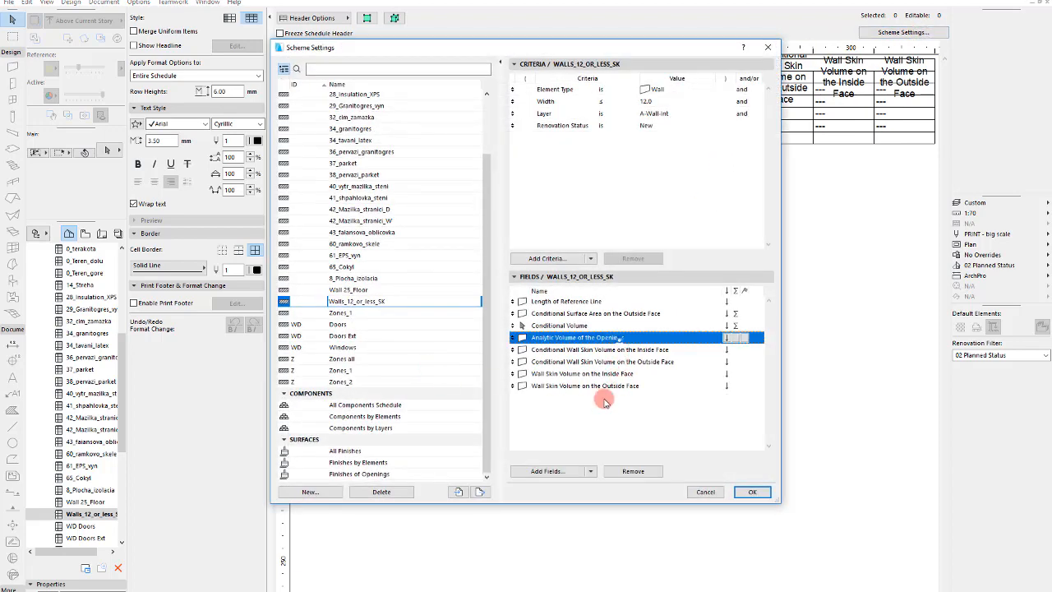
pyautogui.keyDown('shift'); pyautogui.click(605, 386); pyautogui.keyUp('shift')
pyautogui.click(635, 471)
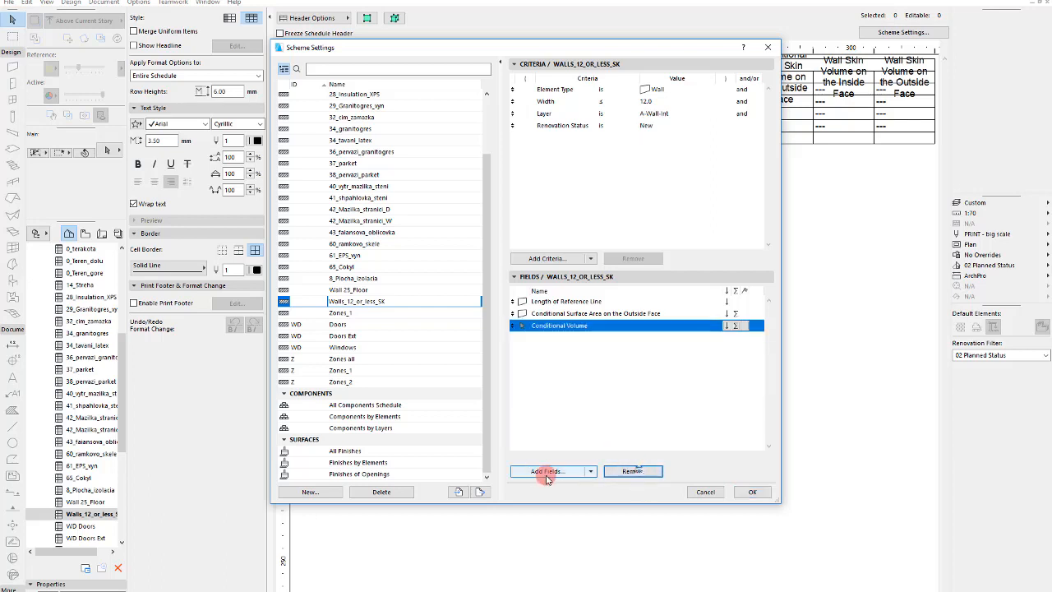
# Add the general Gross Volume and Net Volume fields to the Walls_12_or_less_SK scheme and apply it
pyautogui.click(546, 471)
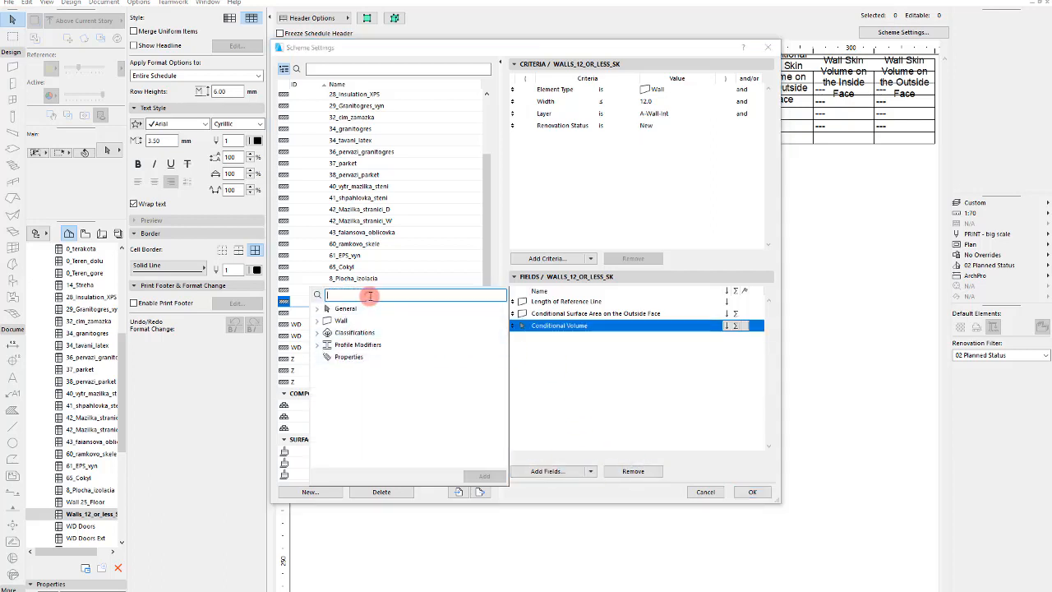
pyautogui.write('volum')
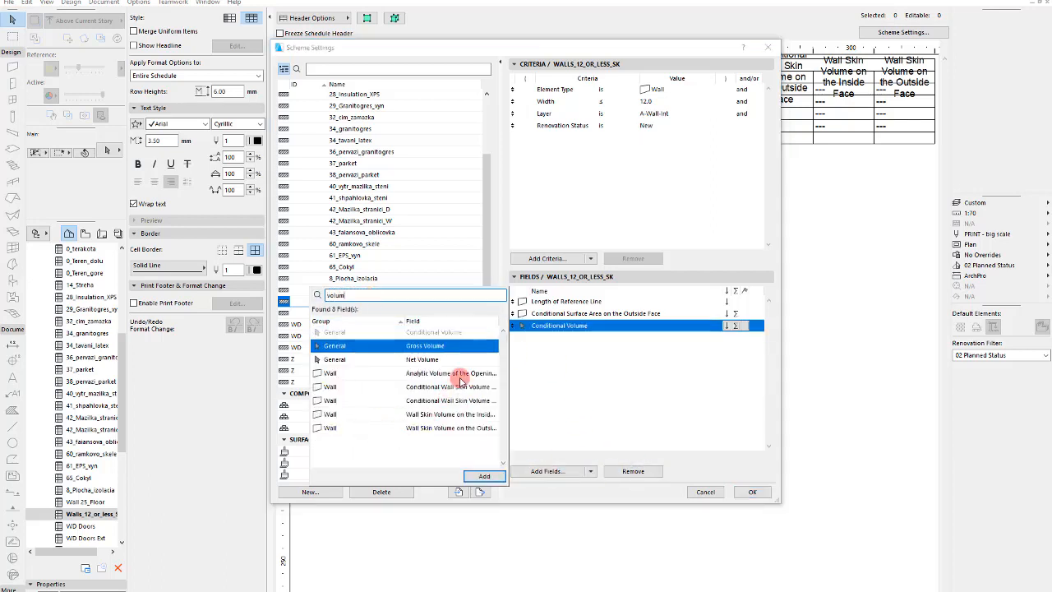
pyautogui.click(463, 374)
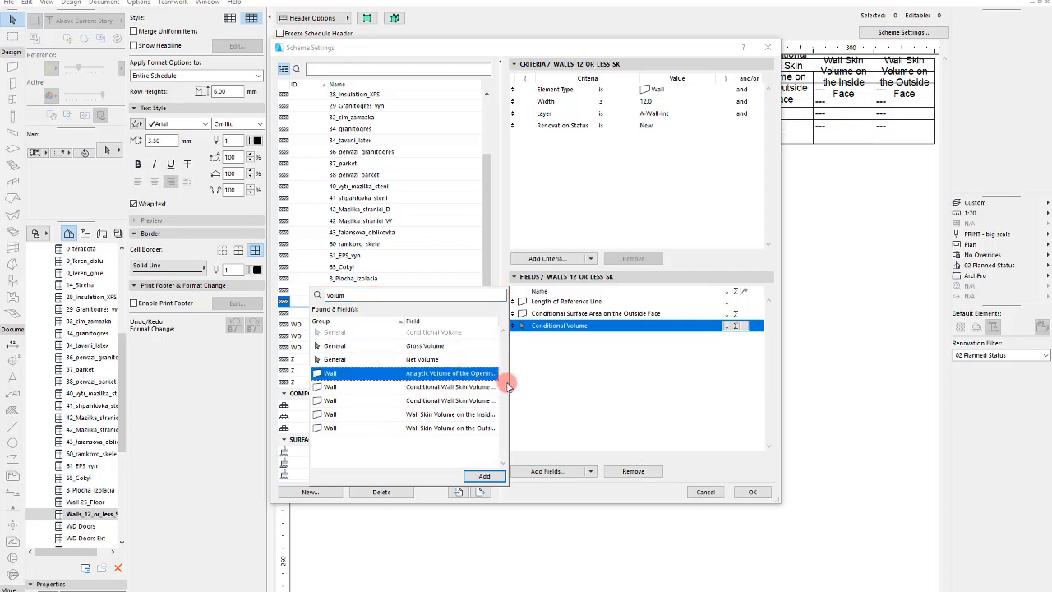
pyautogui.doubleClick(432, 346)
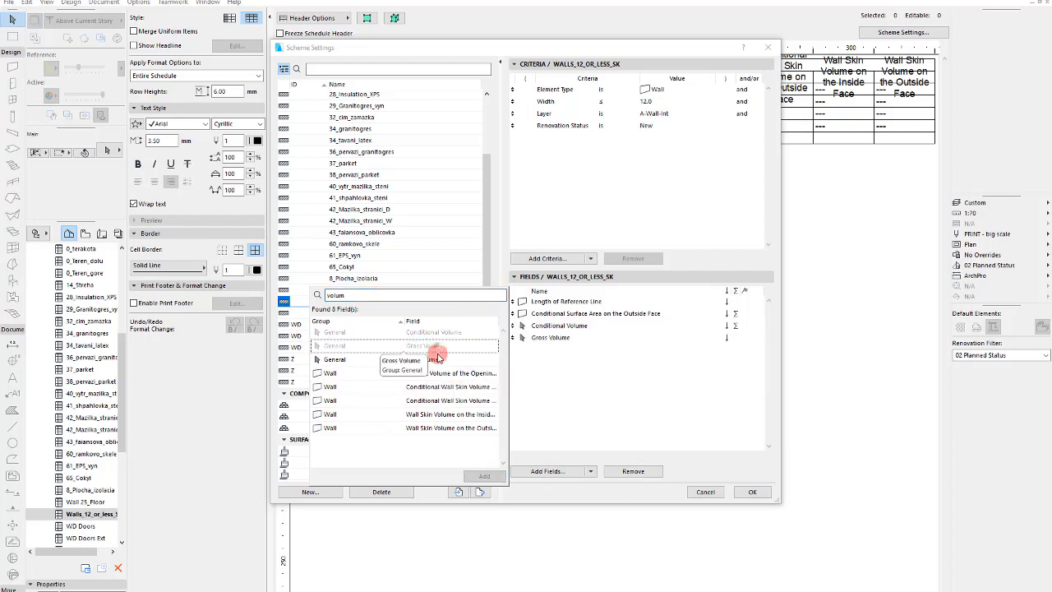
pyautogui.doubleClick(436, 360)
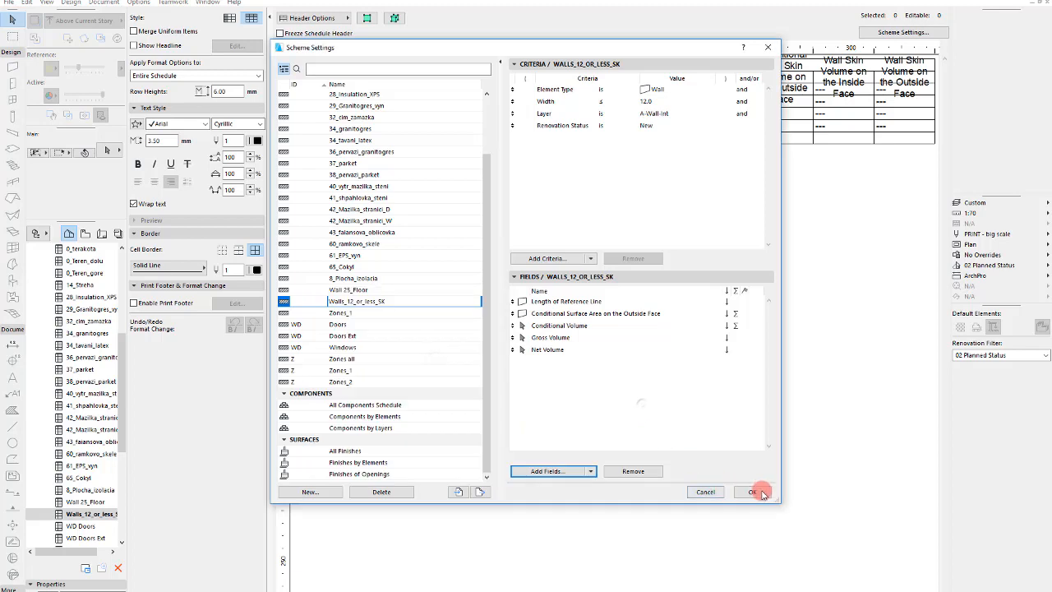
pyautogui.click(752, 491)
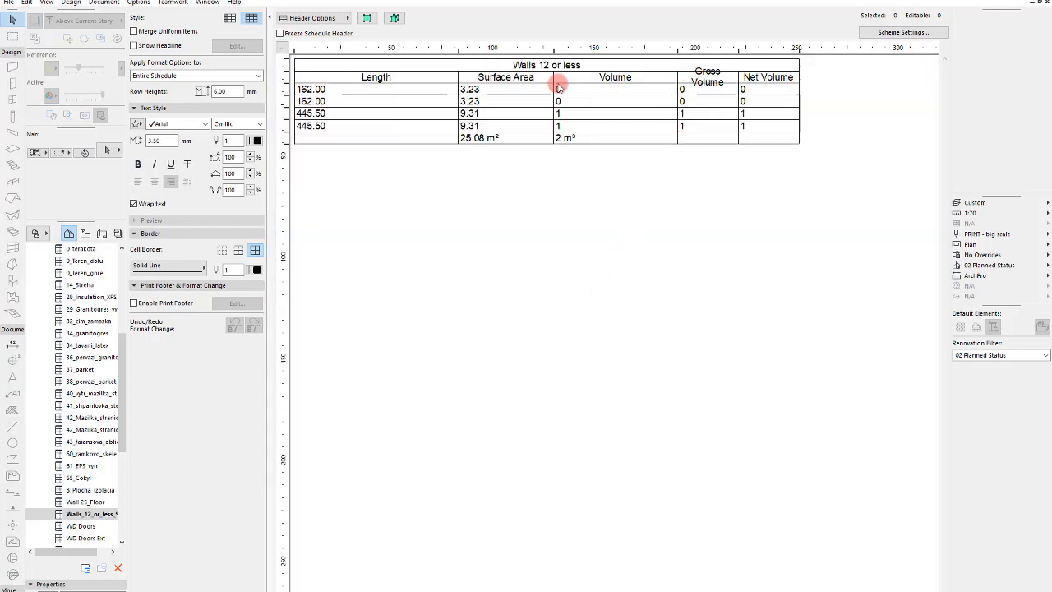
# Remove the Gross Volume and Net Volume fields from the Walls_12_or_less_SK scheme
pyautogui.click(886, 35)
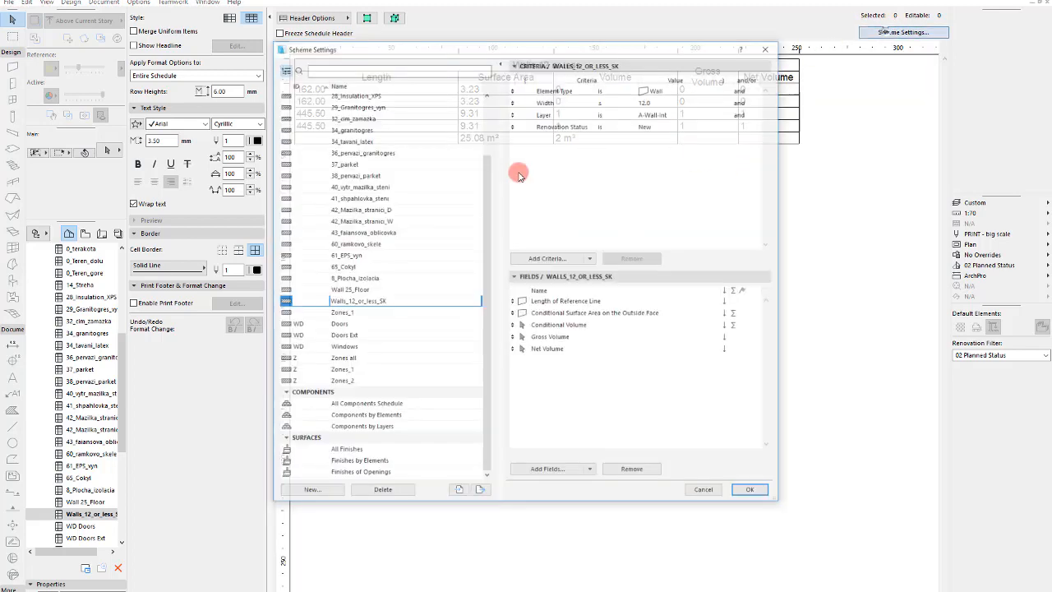
pyautogui.click(579, 337)
pyautogui.keyDown('shift'); pyautogui.click(581, 352); pyautogui.keyUp('shift')
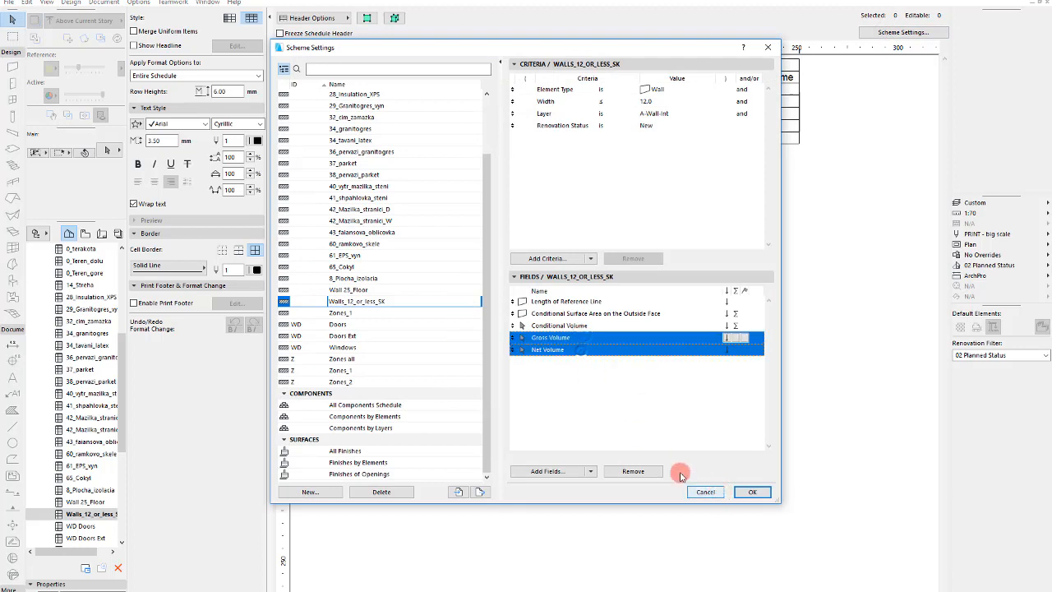
pyautogui.click(633, 471)
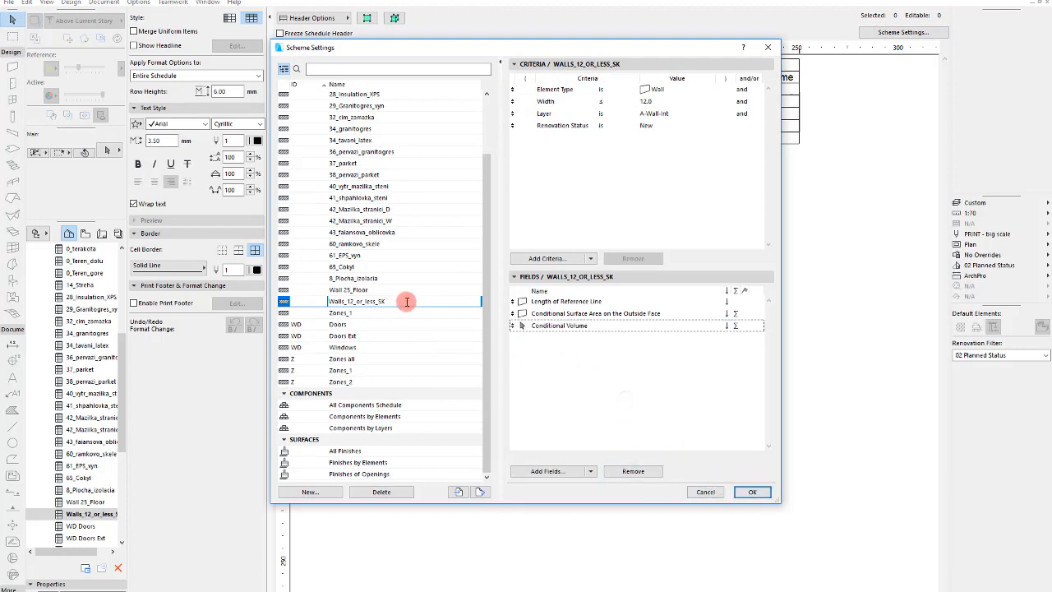
# Examine the criteria and fields of the Windows, Zones all and Doors schemes, including the field groups available for windows
pyautogui.click(387, 346)
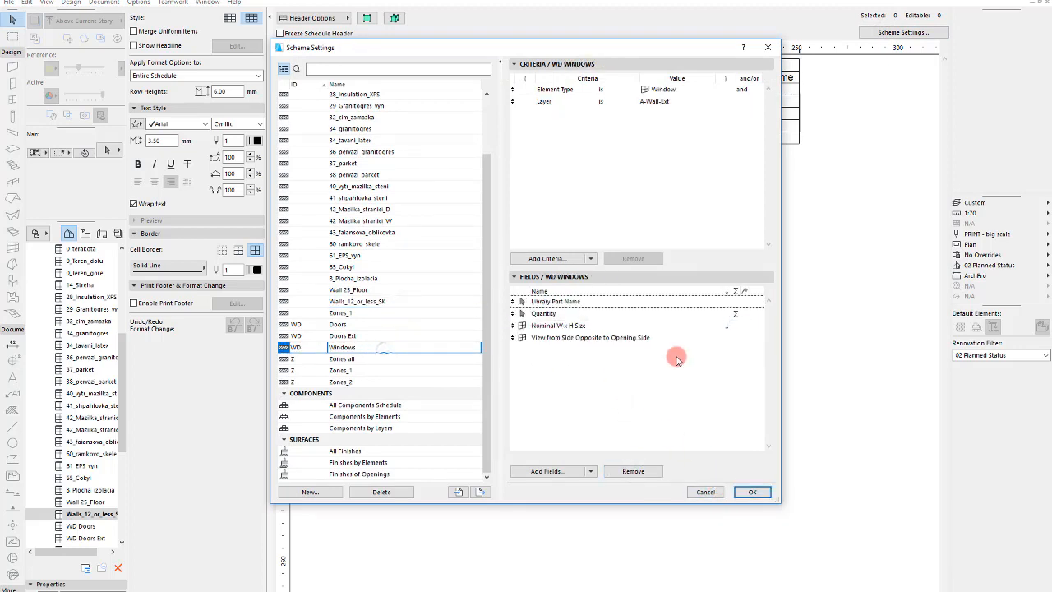
pyautogui.click(563, 468)
pyautogui.click(374, 333)
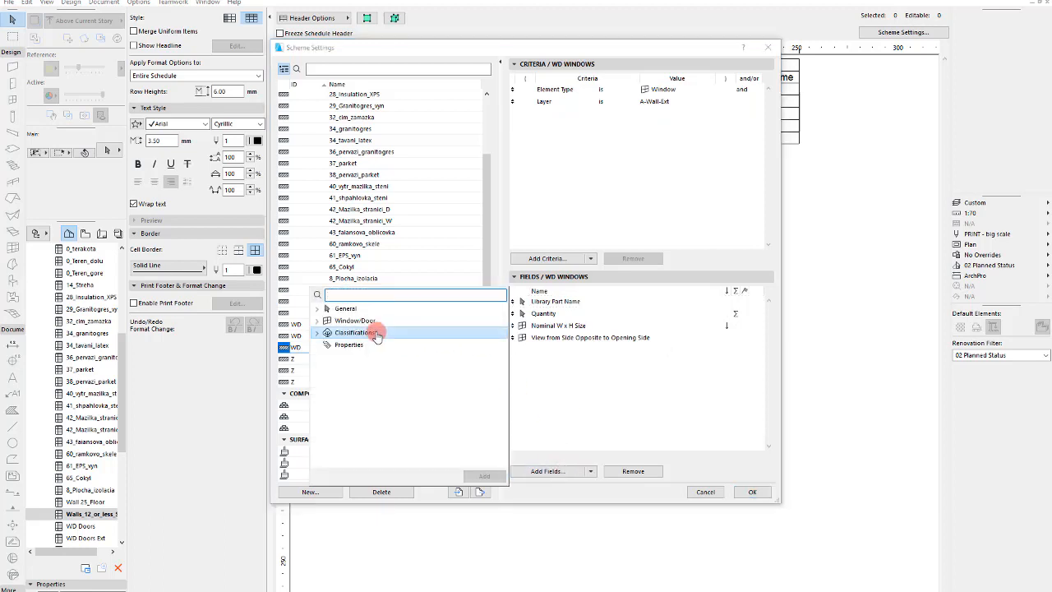
pyautogui.click(649, 370)
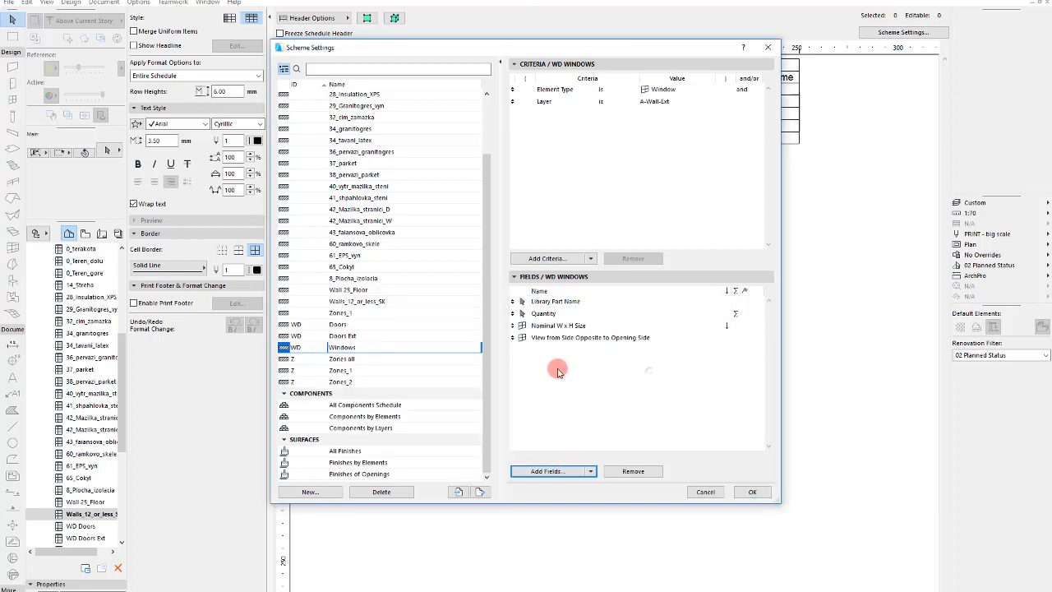
pyautogui.click(370, 358)
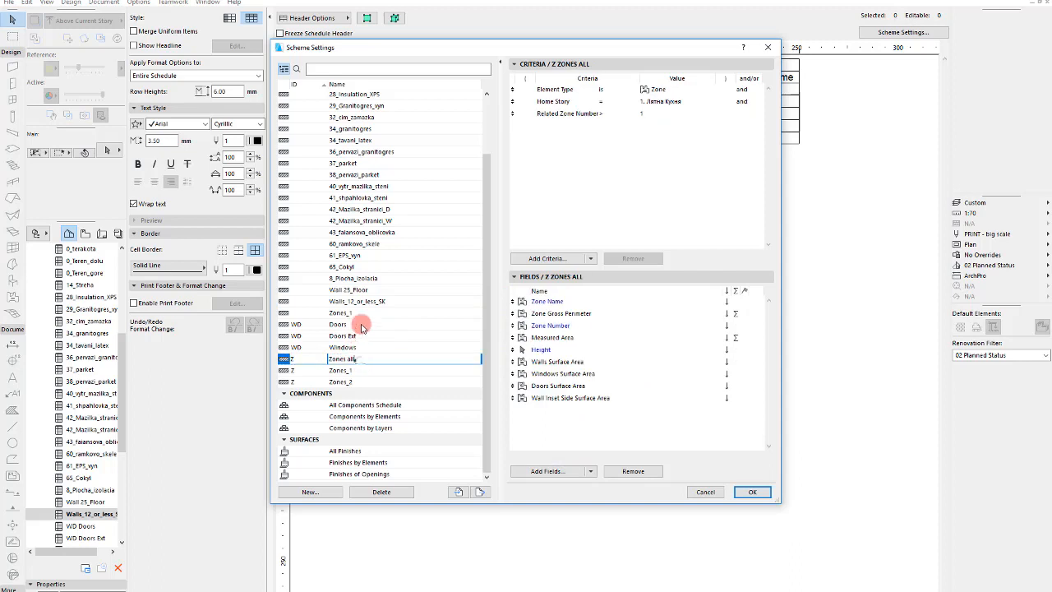
pyautogui.click(361, 329)
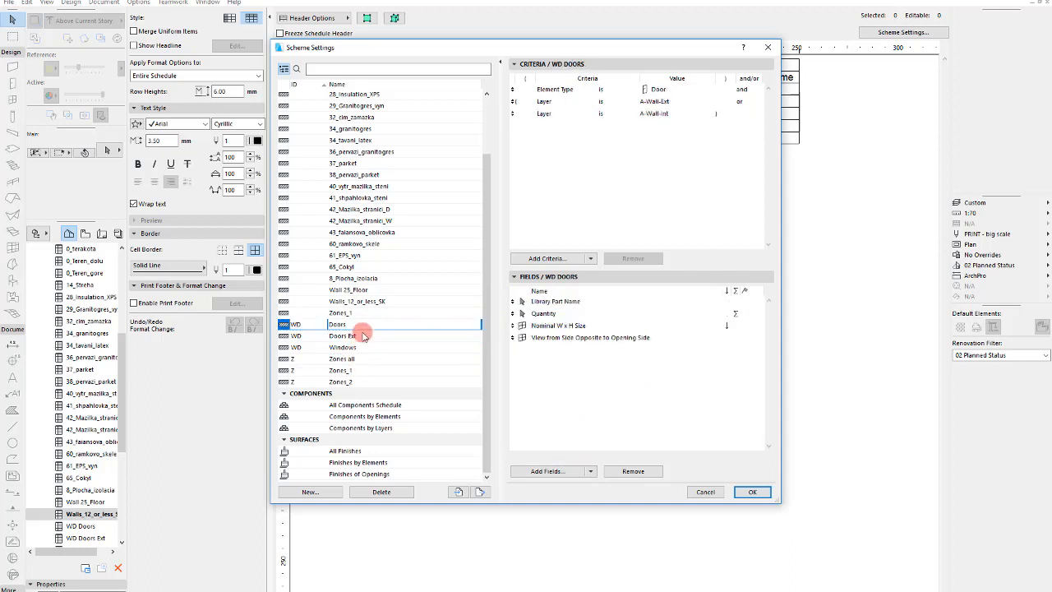
# Return to the Walls_12_or_less_SK scheme, browse its available wall fields and search them for "vol"
pyautogui.click(370, 302)
pyautogui.click(546, 471)
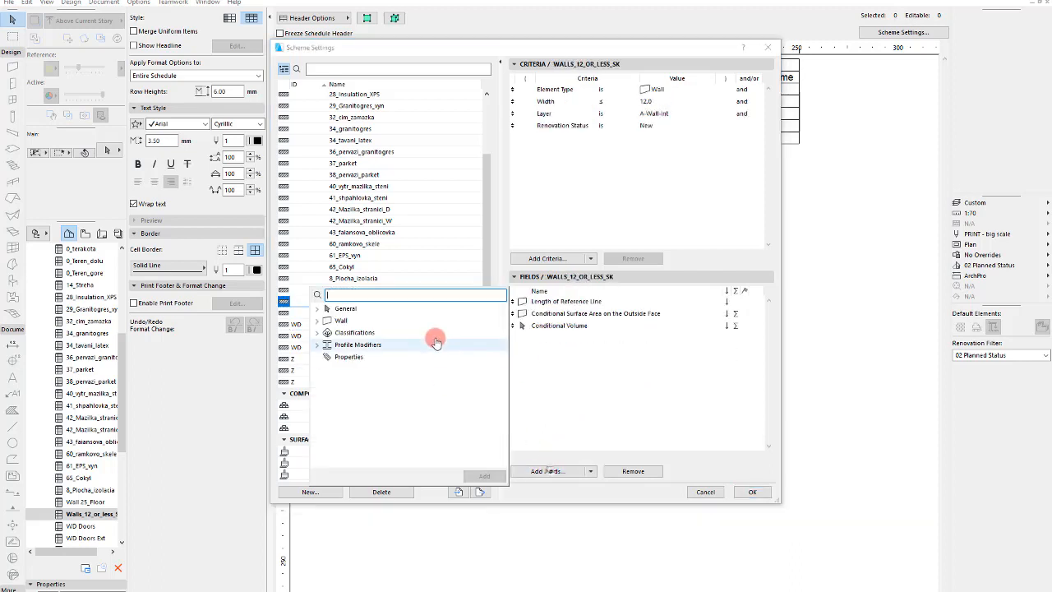
pyautogui.click(360, 345)
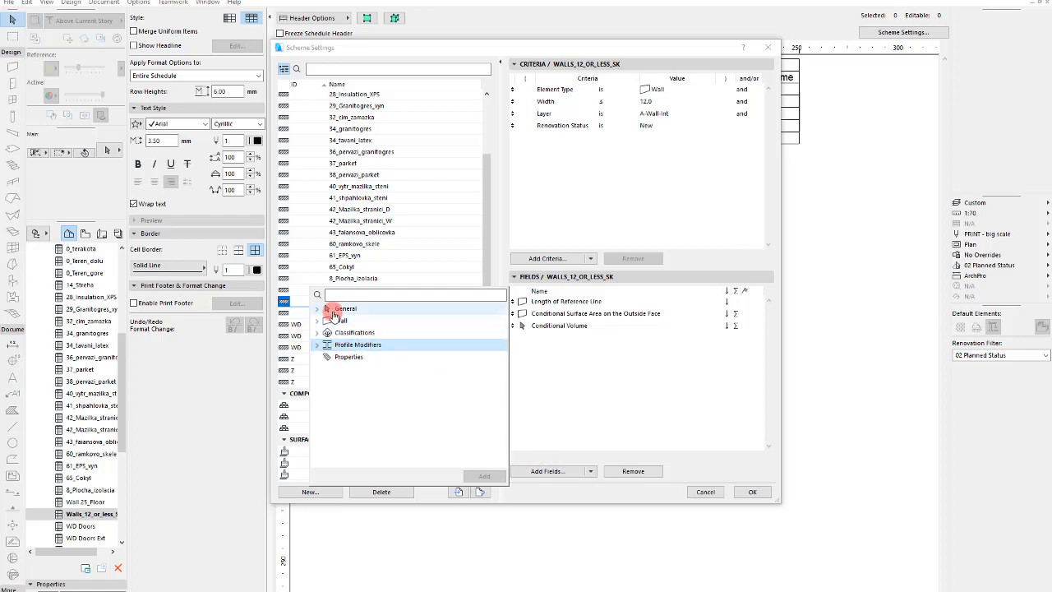
pyautogui.click(317, 321)
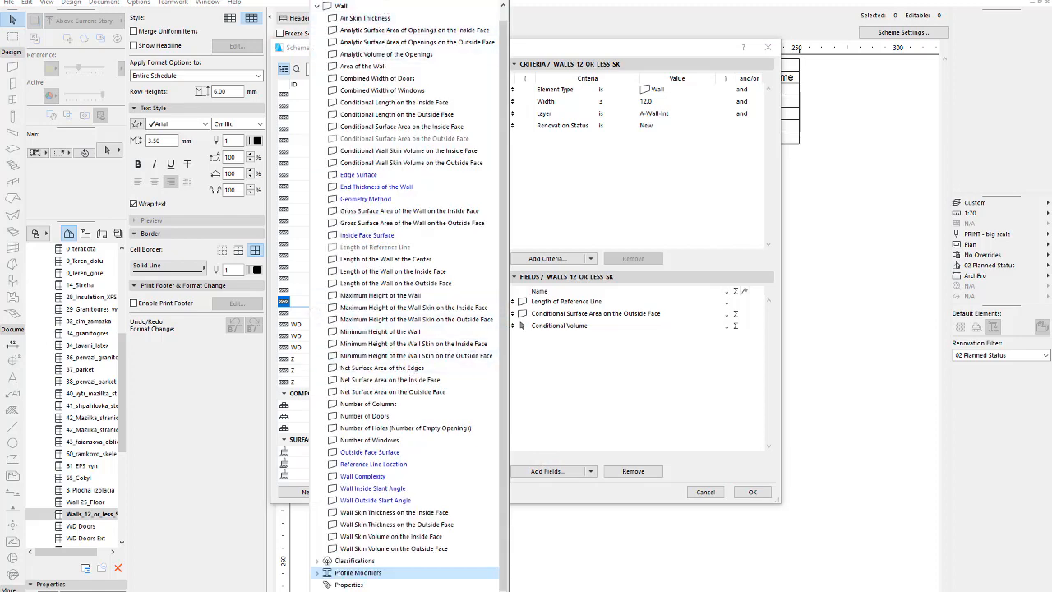
pyautogui.click(380, 1)
pyautogui.write('vol')
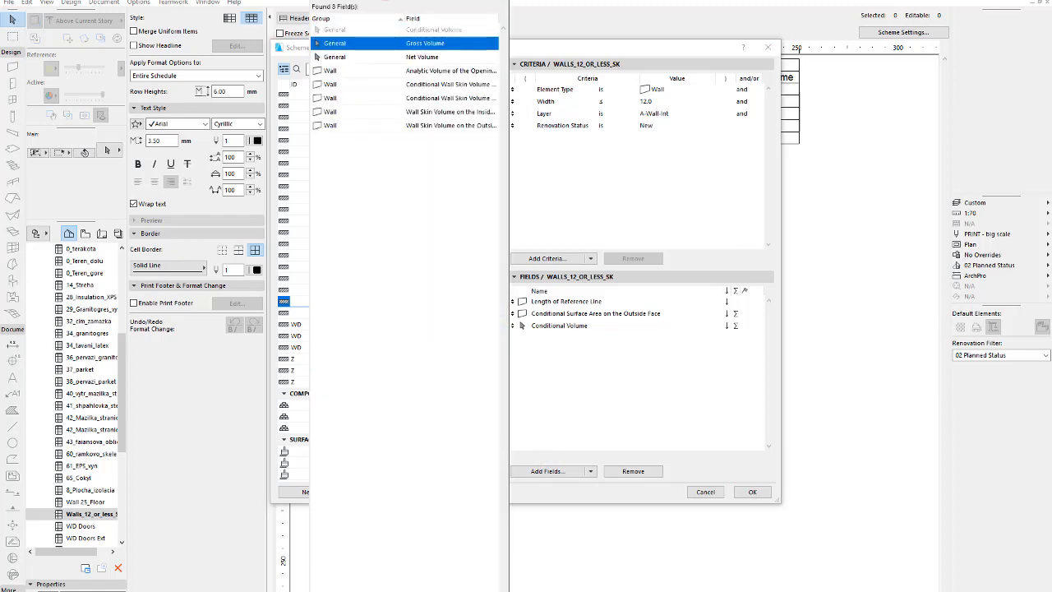
pyautogui.click(516, 236)
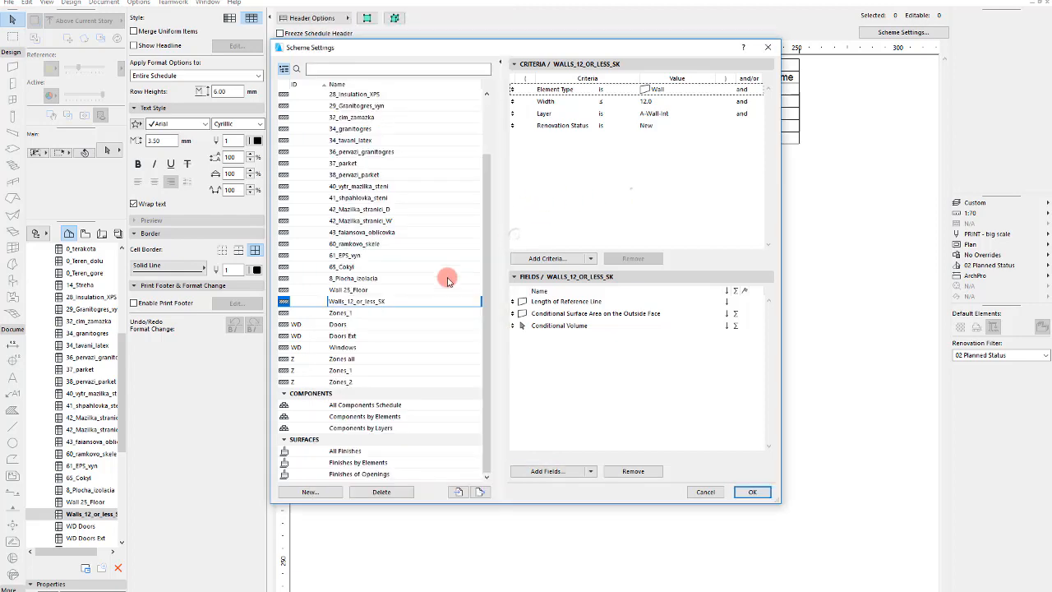
# Close the scheme settings and open the Walls_12_or_less_SK schedule to check its surface area total
pyautogui.click(381, 315)
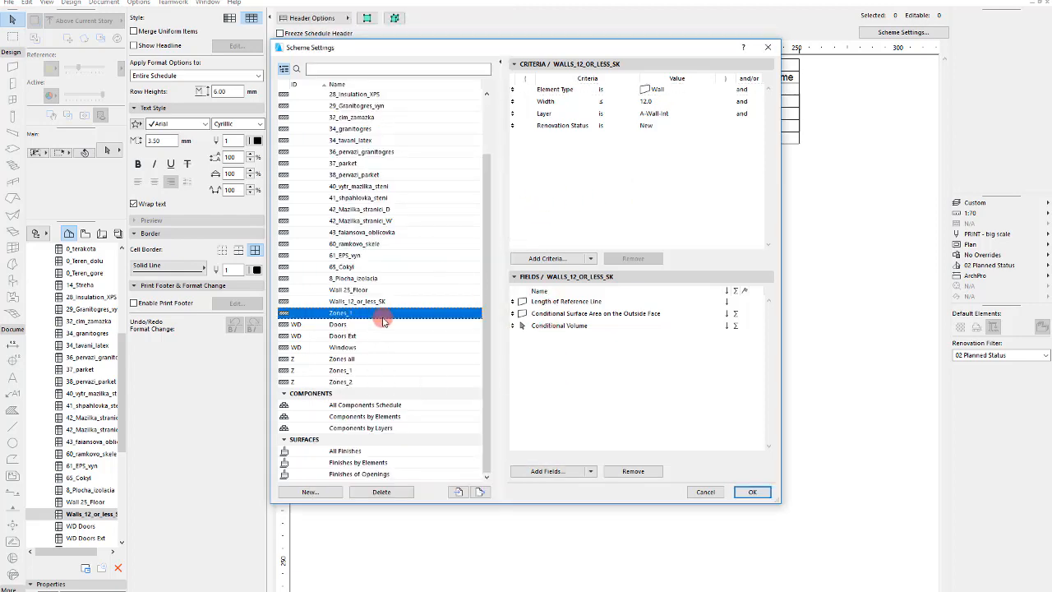
pyautogui.click(752, 491)
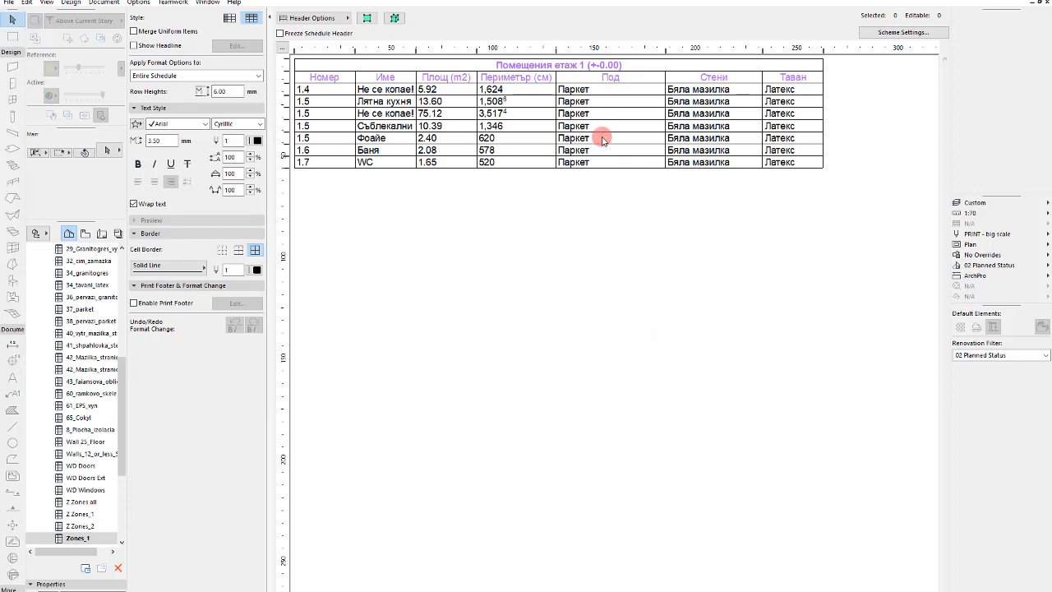
pyautogui.click(79, 417)
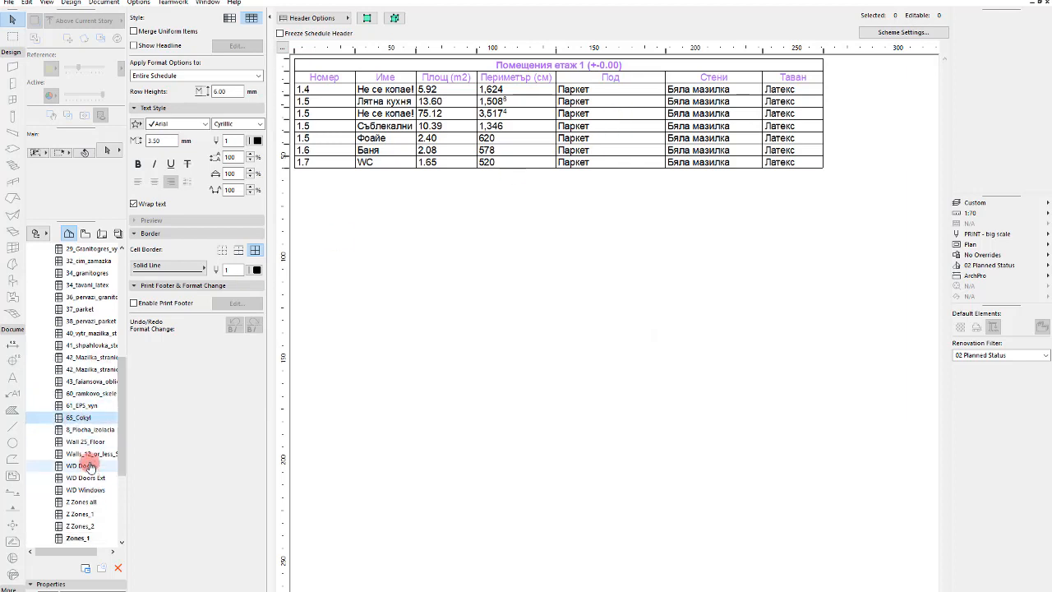
pyautogui.doubleClick(88, 453)
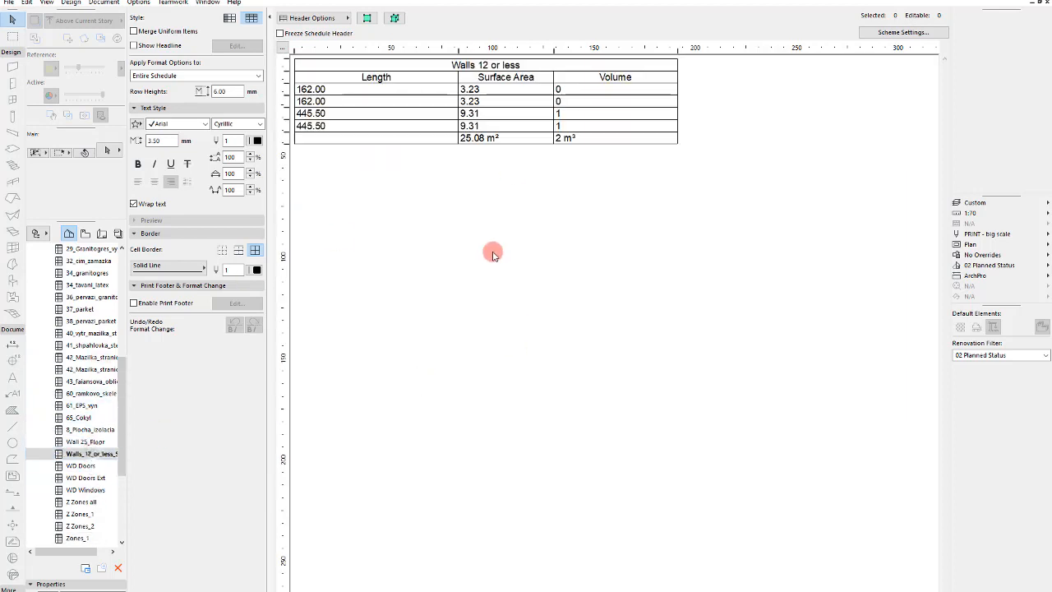
pyautogui.click(473, 139)
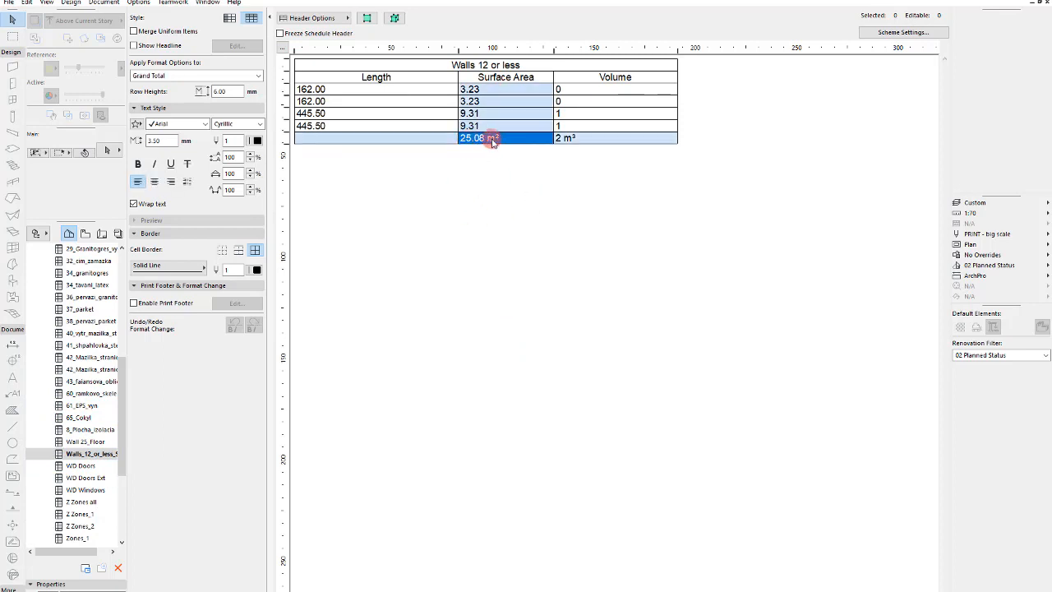
pyautogui.click(518, 223)
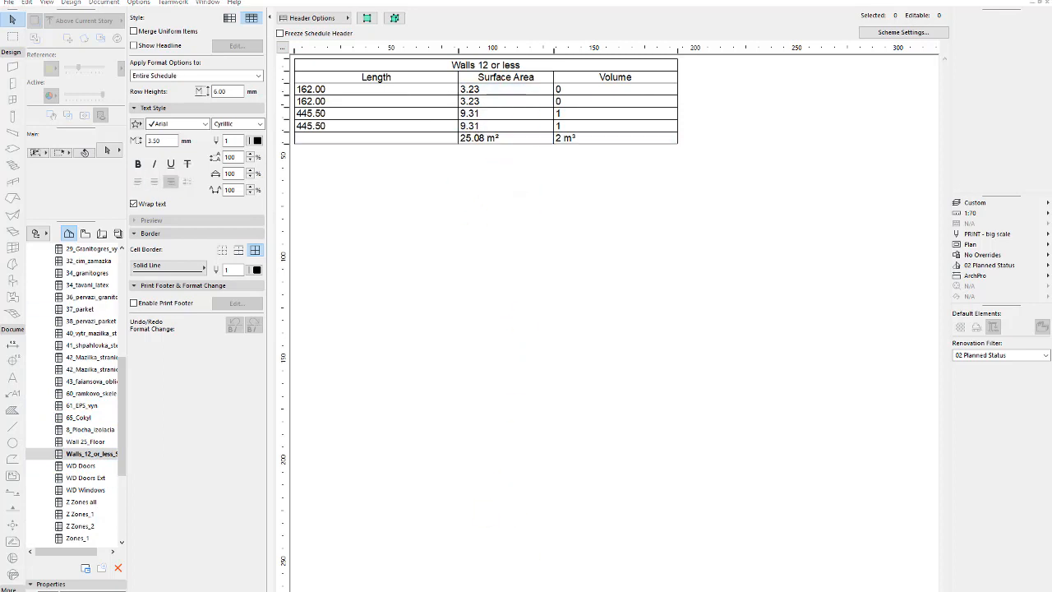
# Switch to the Excel quantity sheet and enter 25.08 in cell H12 for the masonry over half a brick
pyautogui.moveTo(0, 19); pyautogui.dragTo(444, 0)
pyautogui.click(416, 129)
pyautogui.scroll(7, 416, 129)
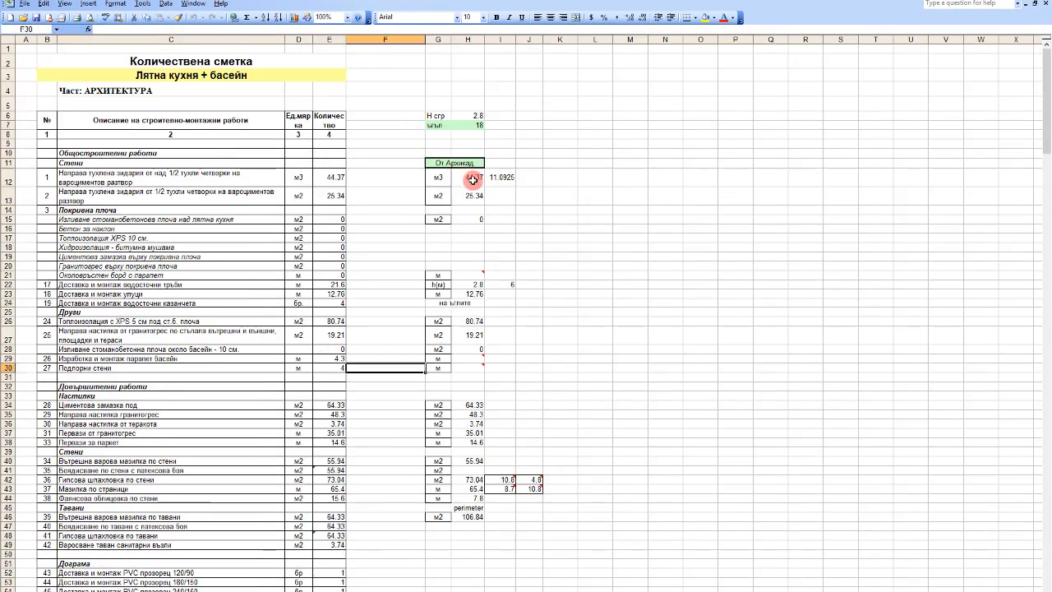
pyautogui.click(472, 179)
pyautogui.write('25.')
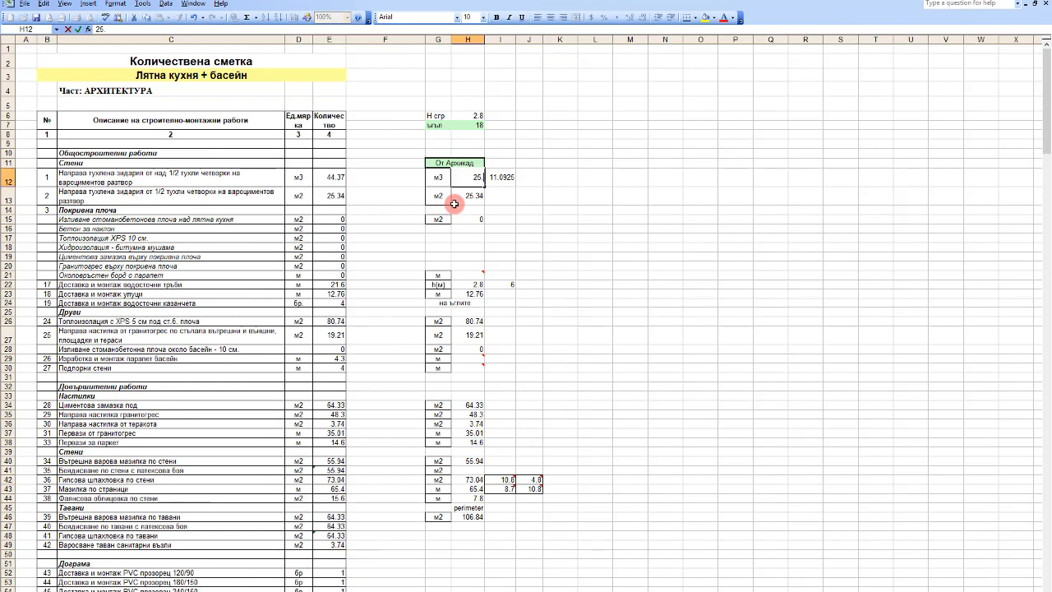
pyautogui.write('08')
pyautogui.click(549, 228)
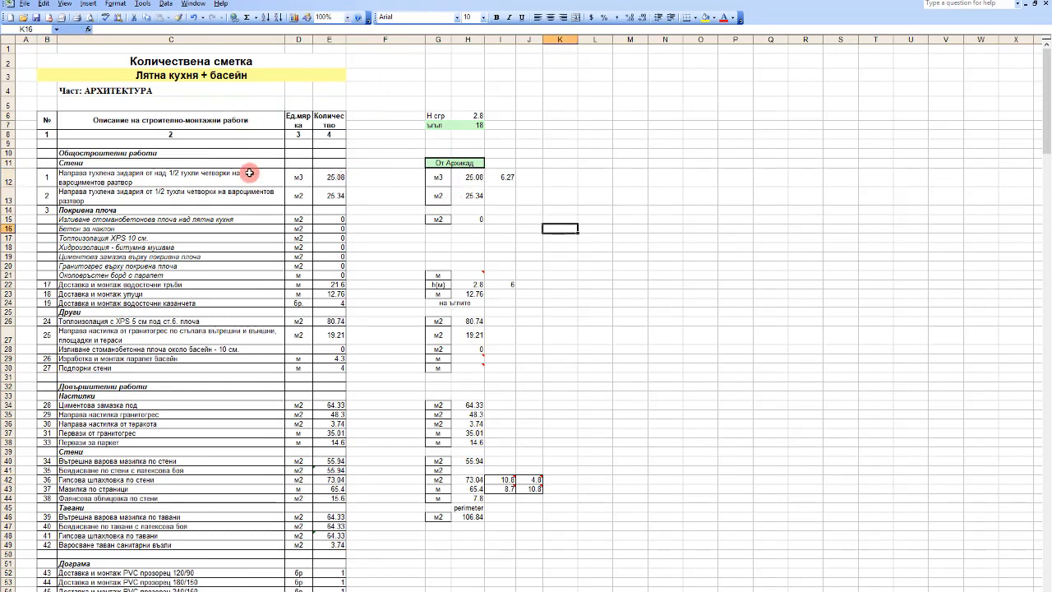
# Enter 25.08 in cell H13 for the half-brick masonry area and check the linked quantity formula in E13
pyautogui.click(483, 192)
pyautogui.write('2')
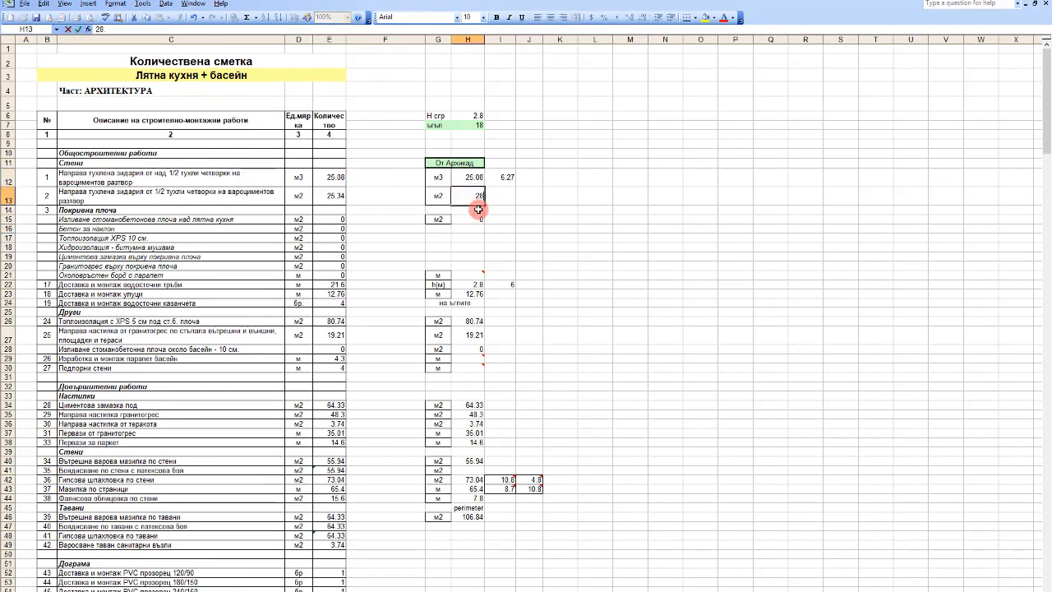
pyautogui.write('5.08')
pyautogui.click(520, 218)
pyautogui.click(329, 196)
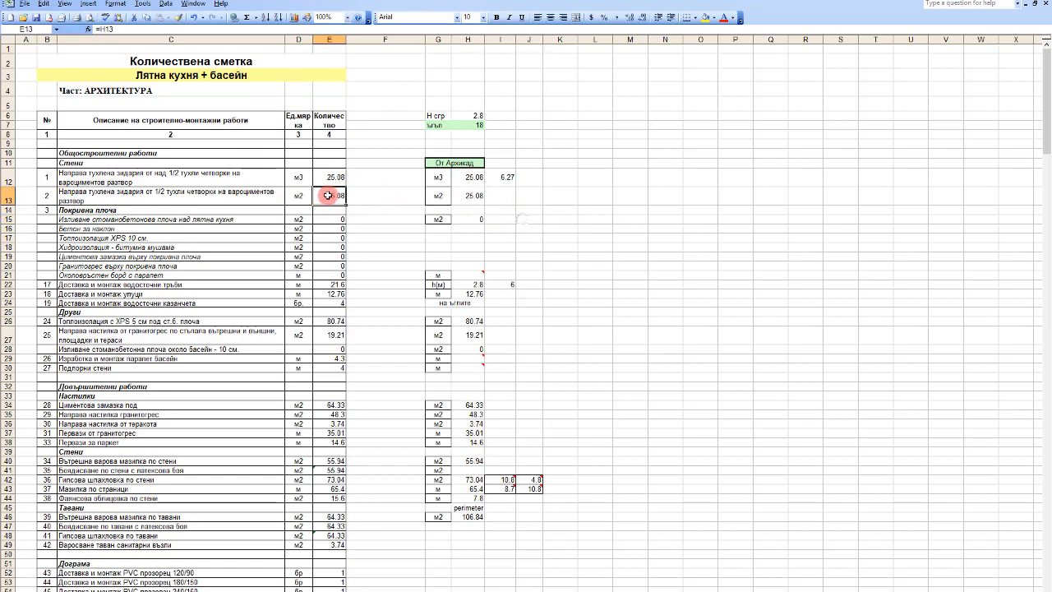
pyautogui.doubleClick(308, 198)
pyautogui.click(559, 238)
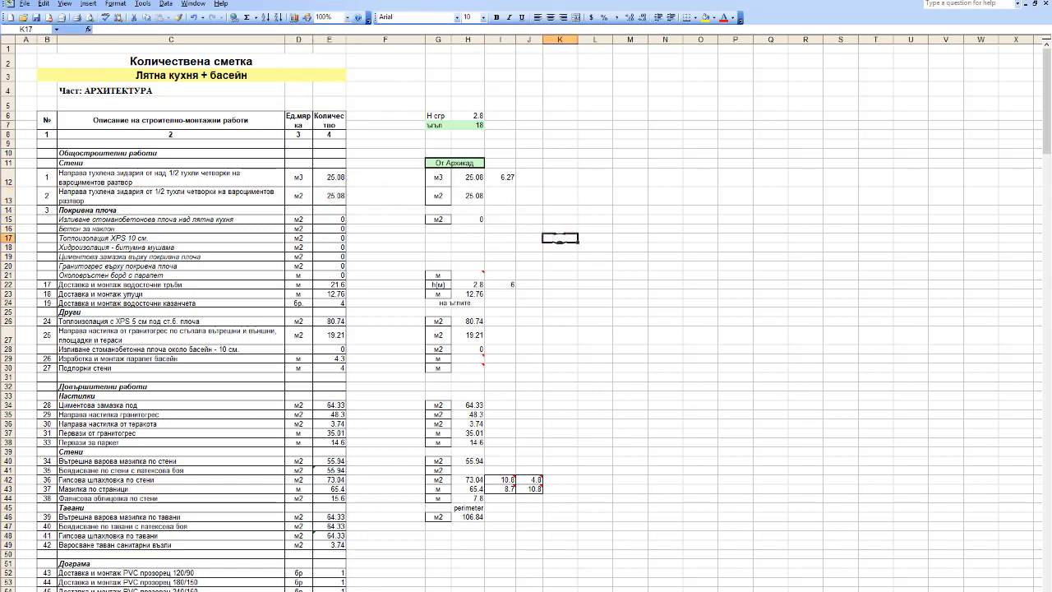
# Switch back to Archicad and create a new schedule scheme named Walls_25 as a duplicate of Walls_12_or_less_SK
pyautogui.moveTo(756, 0); pyautogui.dragTo(0, 43)
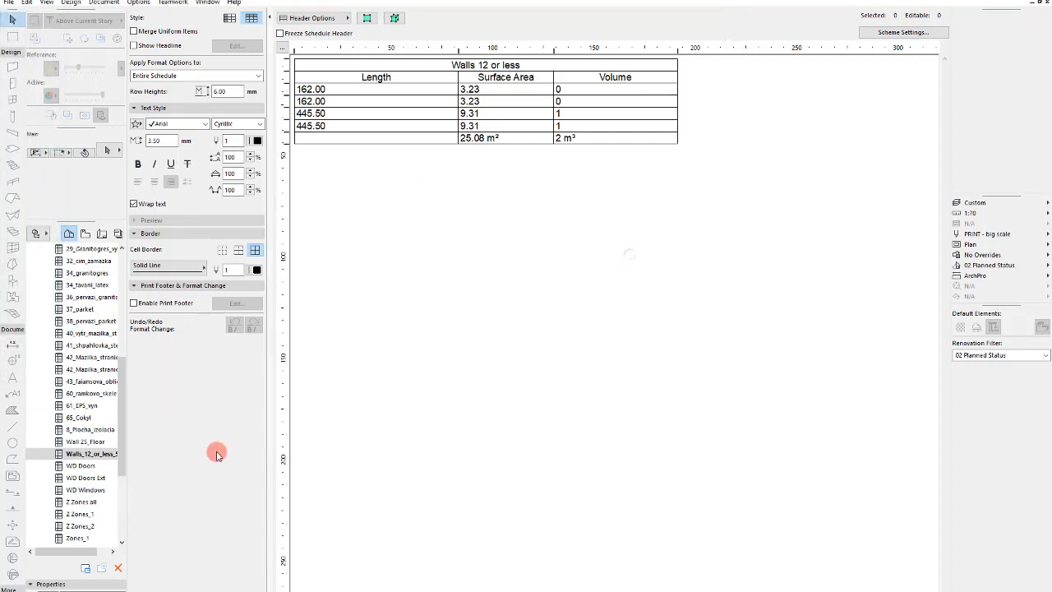
pyautogui.rightClick(94, 454)
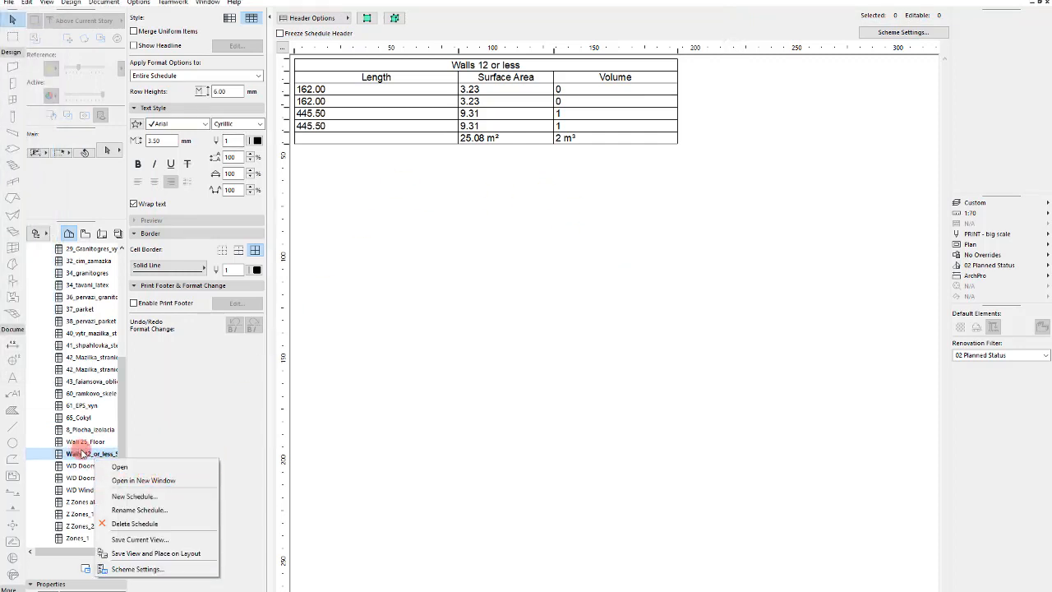
pyautogui.click(147, 501)
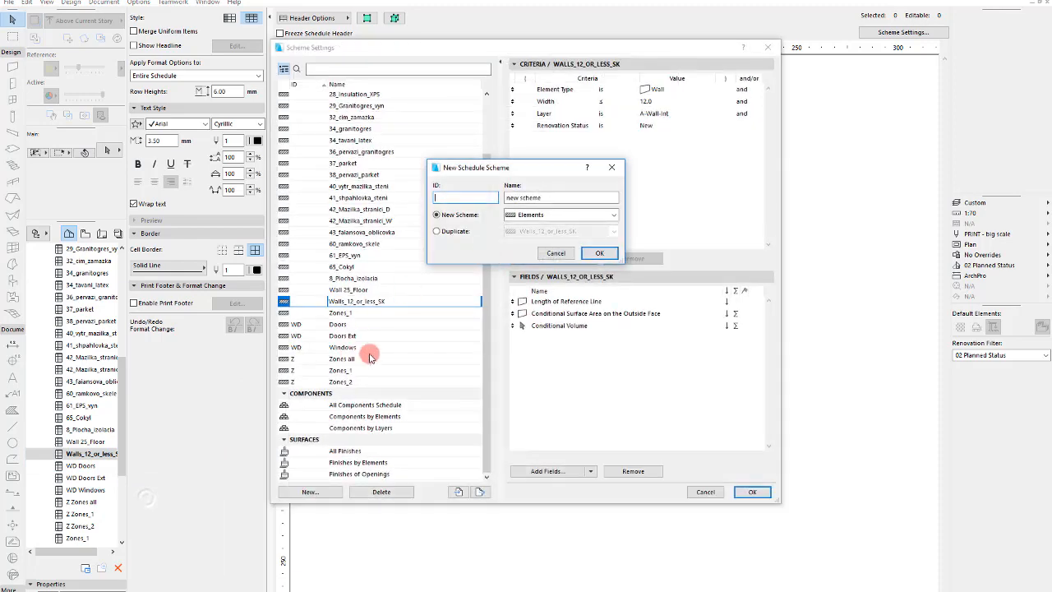
pyautogui.click(470, 230)
pyautogui.moveTo(582, 199); pyautogui.dragTo(513, 198)
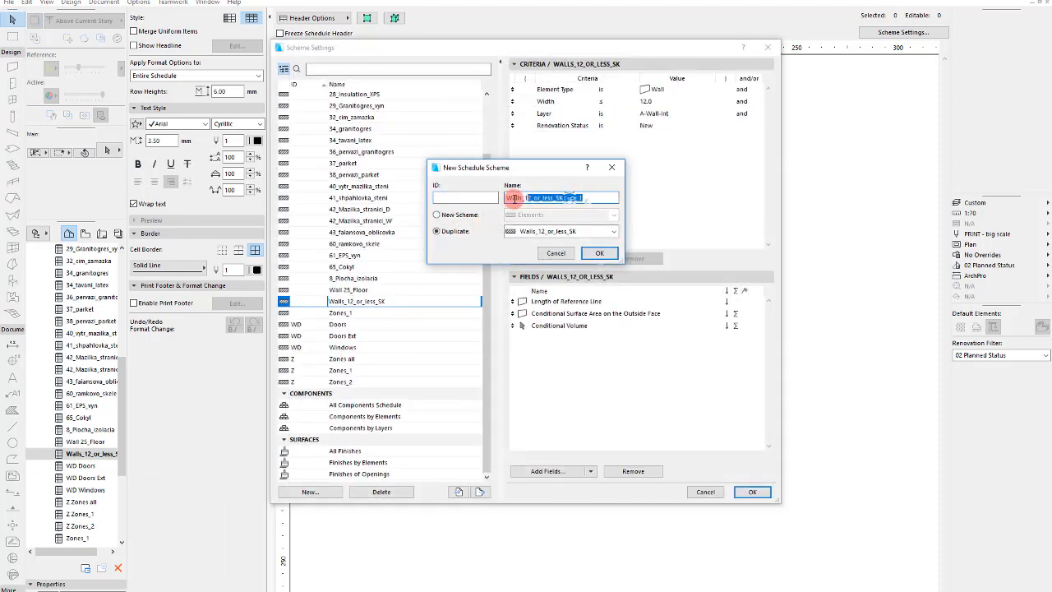
pyautogui.write('25')
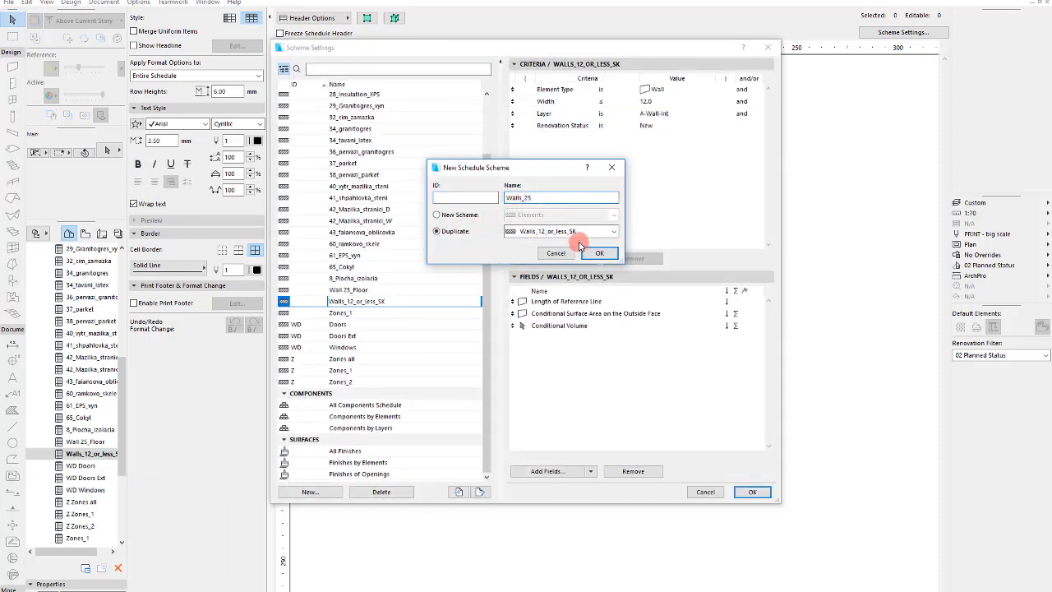
pyautogui.click(609, 256)
# Set the Walls_25 width criterion to 25 and its layer criterion to A-Wall-Ext, and apply the scheme
pyautogui.click(617, 101)
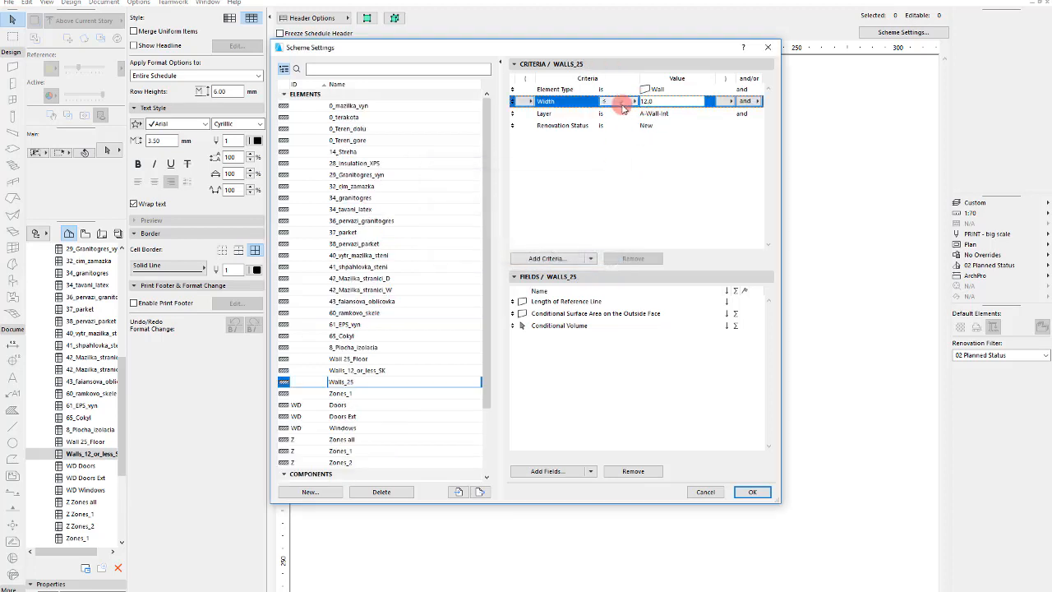
pyautogui.write('25')
pyautogui.press('Return')
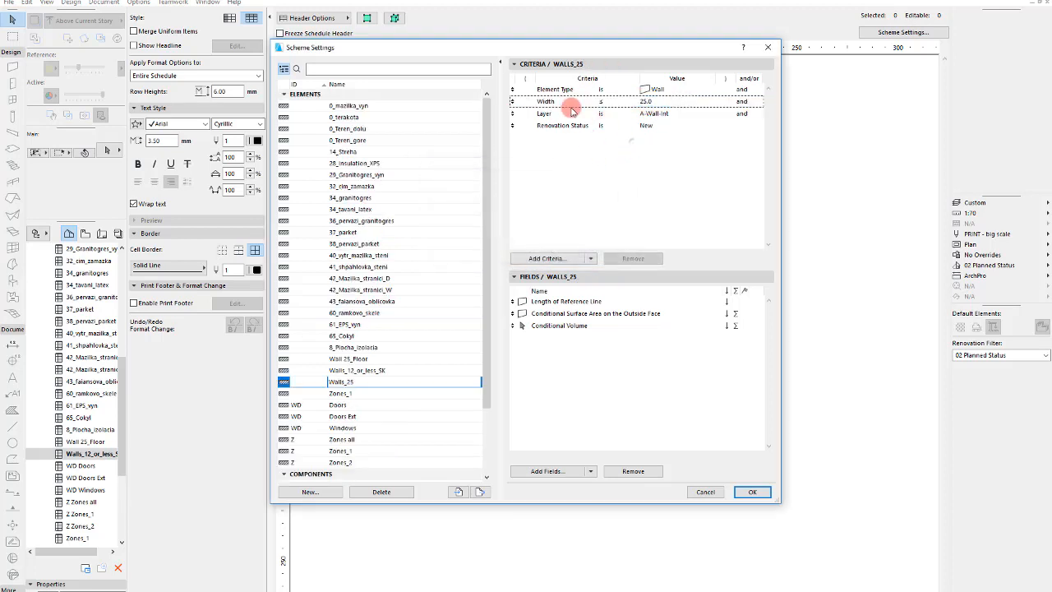
pyautogui.click(692, 115)
pyautogui.click(662, 103)
pyautogui.click(678, 115)
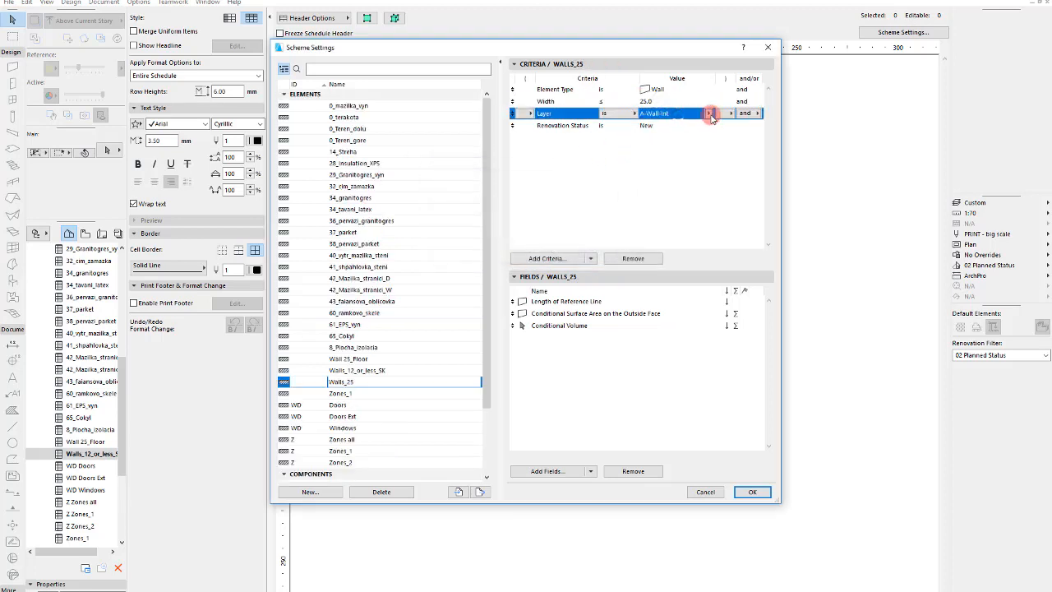
pyautogui.click(709, 114)
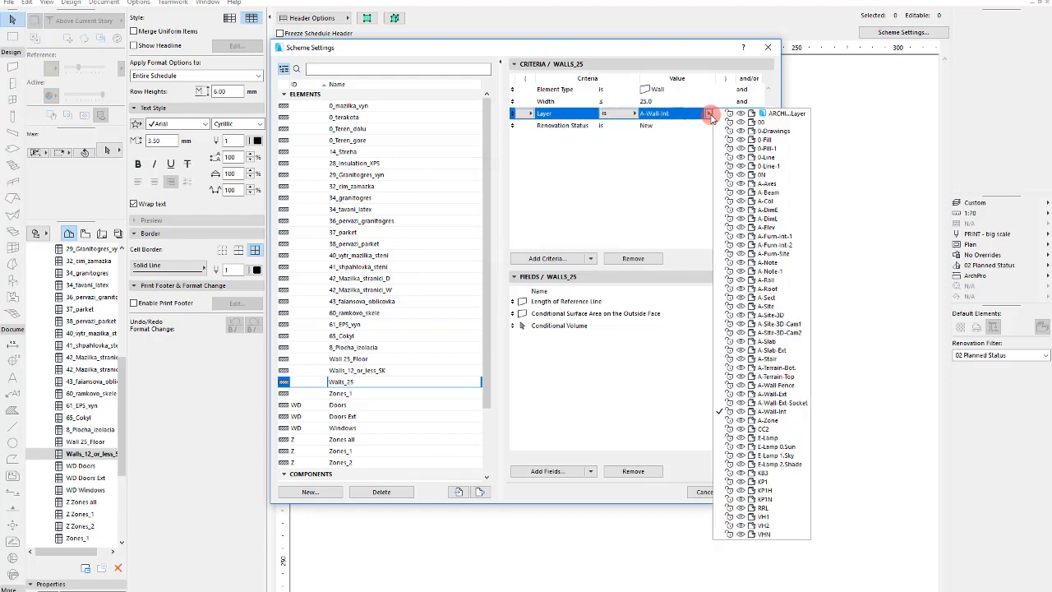
pyautogui.click(793, 395)
pyautogui.click(750, 493)
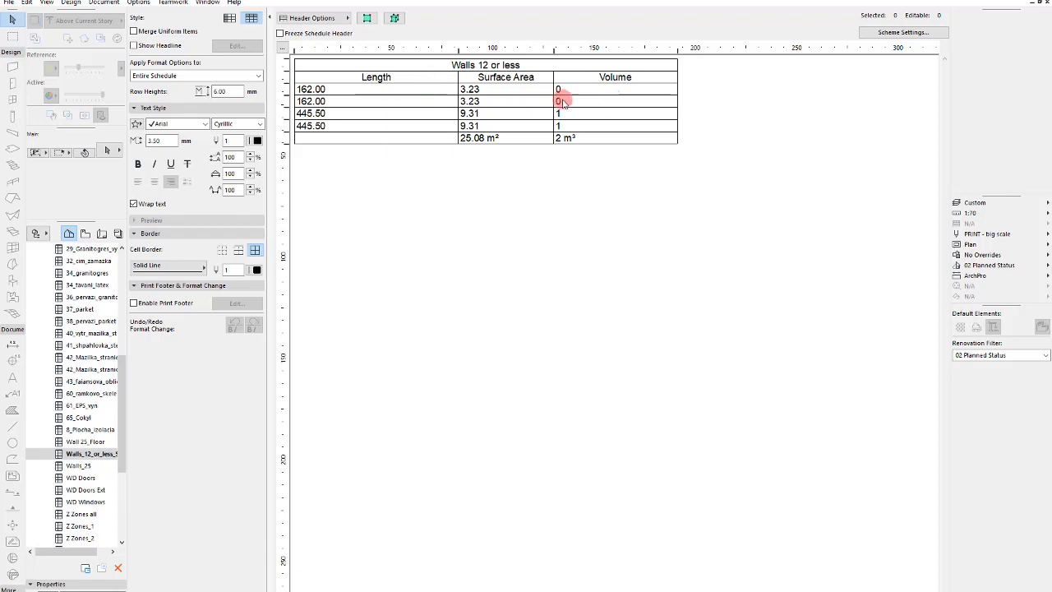
# Add a Home Story criterion set to "1. Лятна Кухня" to the Walls_12_or_less_SK scheme and apply it
pyautogui.click(901, 32)
pyautogui.click(607, 115)
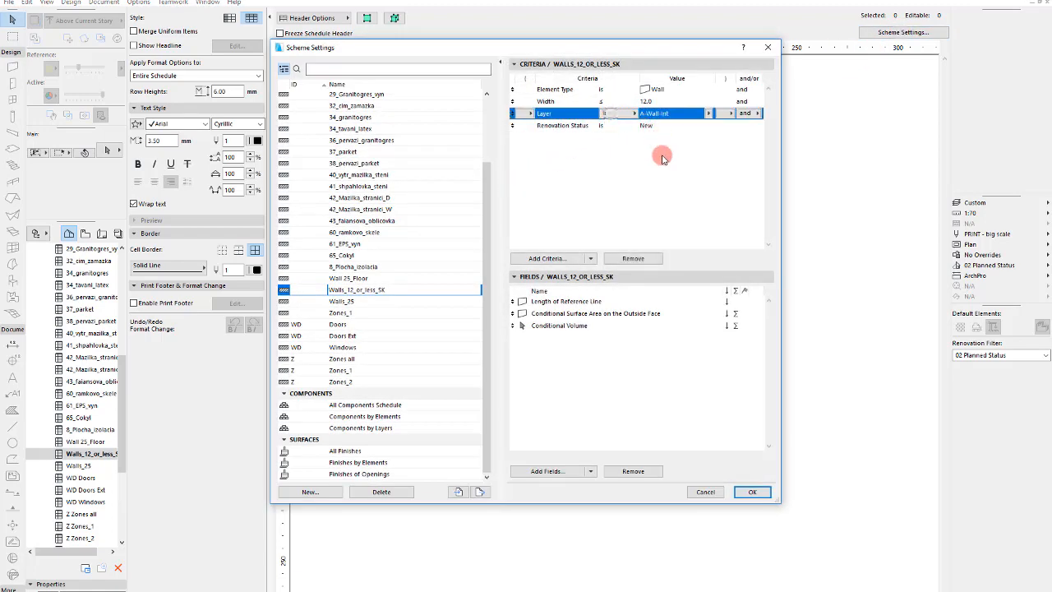
pyautogui.click(663, 155)
pyautogui.click(657, 113)
pyautogui.click(674, 162)
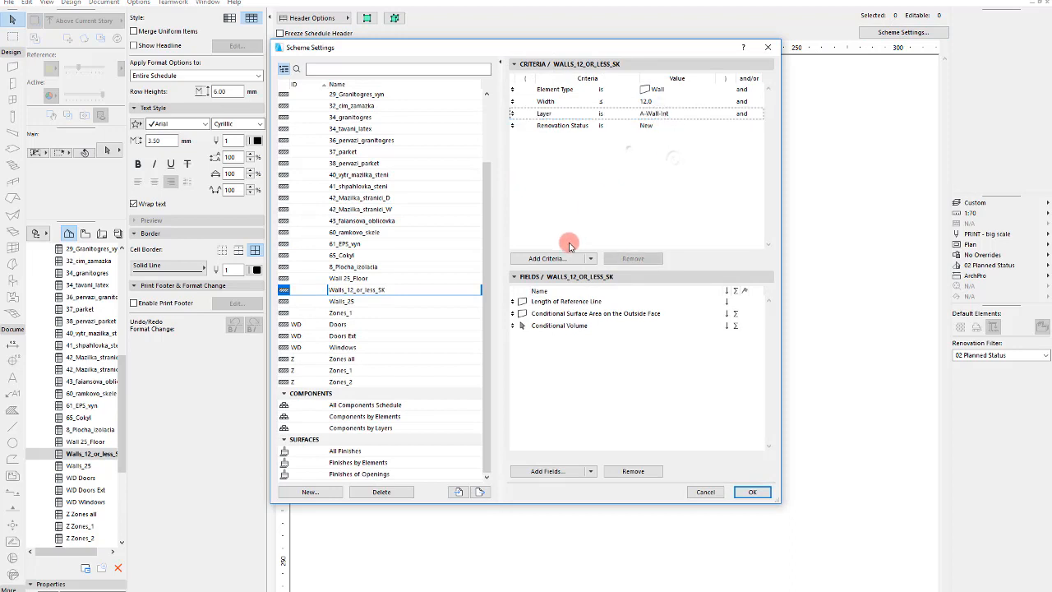
pyautogui.click(547, 258)
pyautogui.click(384, 81)
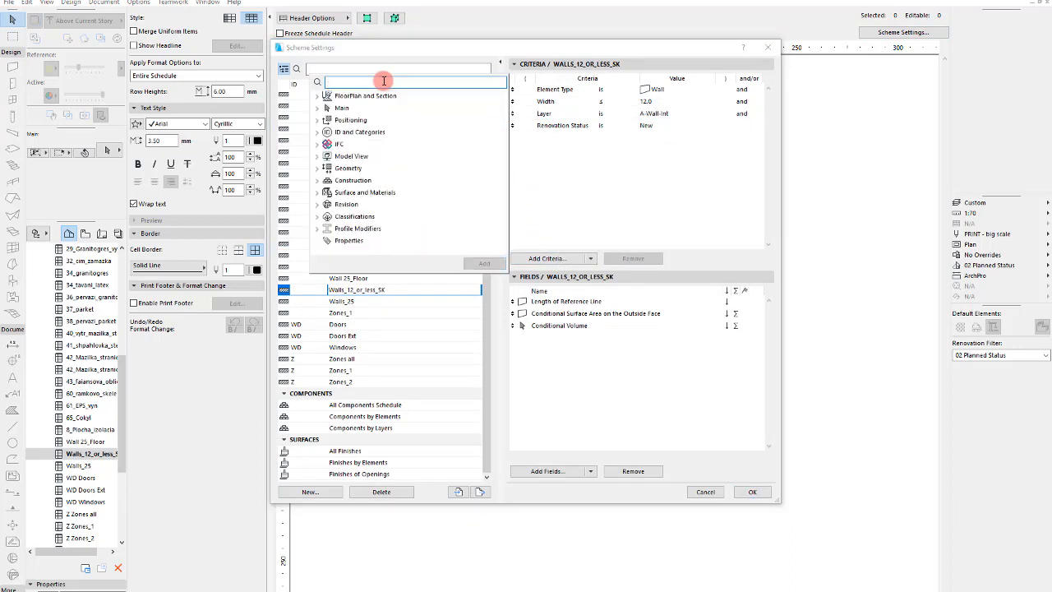
pyautogui.write('home')
pyautogui.doubleClick(418, 133)
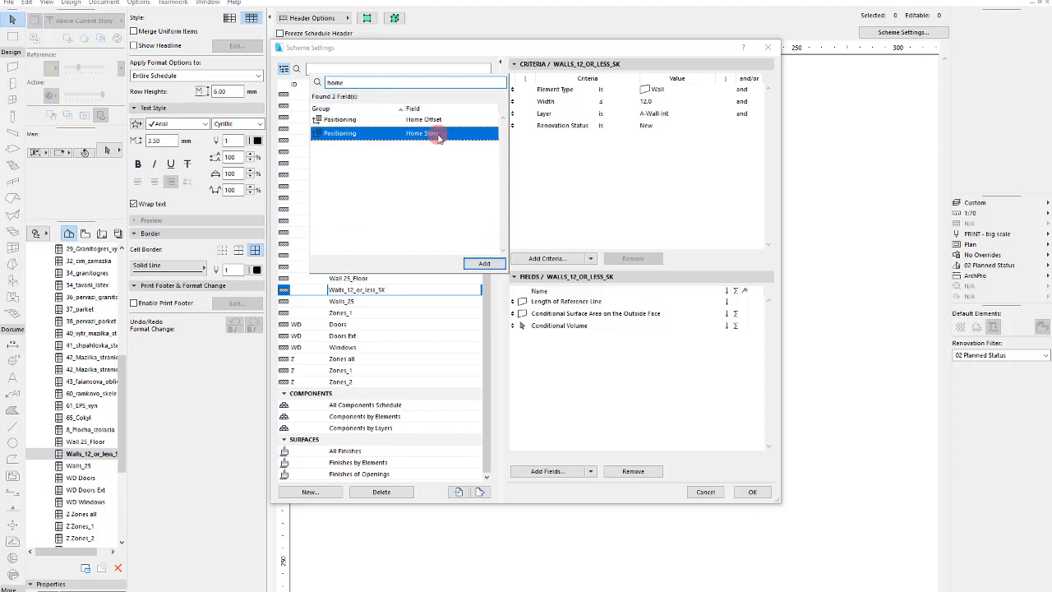
pyautogui.click(630, 171)
pyautogui.click(707, 137)
pyautogui.click(739, 164)
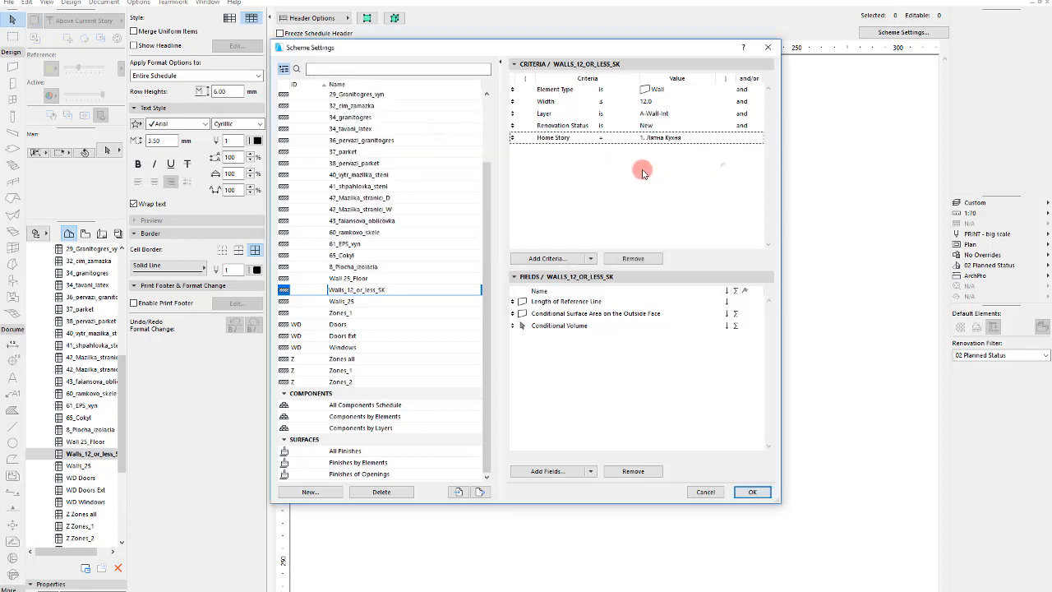
pyautogui.click(746, 490)
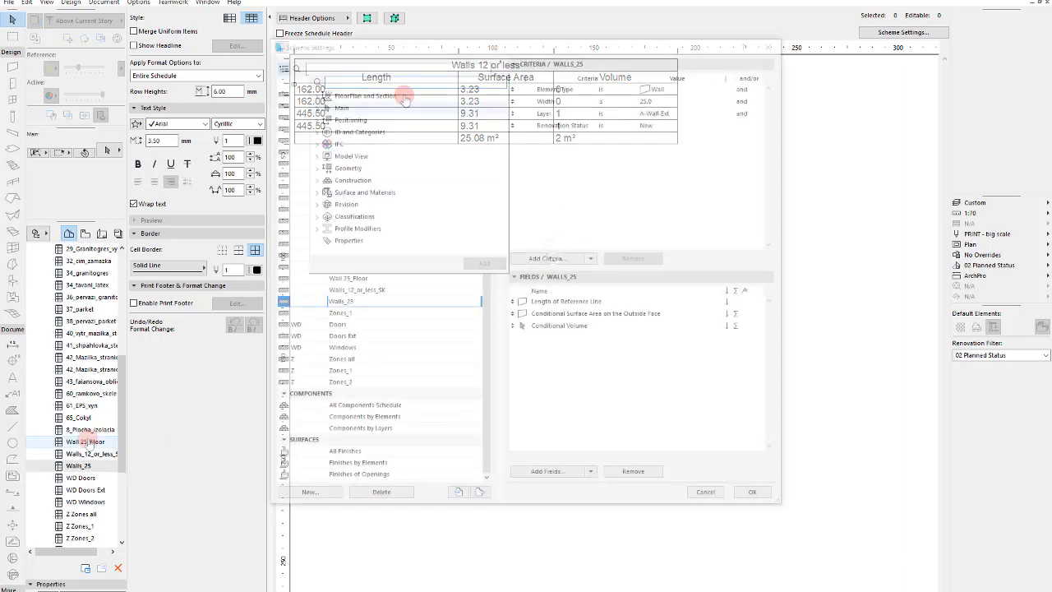
# Add a Home Story criterion set to "1. Лятна Кухня" to the Walls_25 scheme and apply it
pyautogui.write('home')
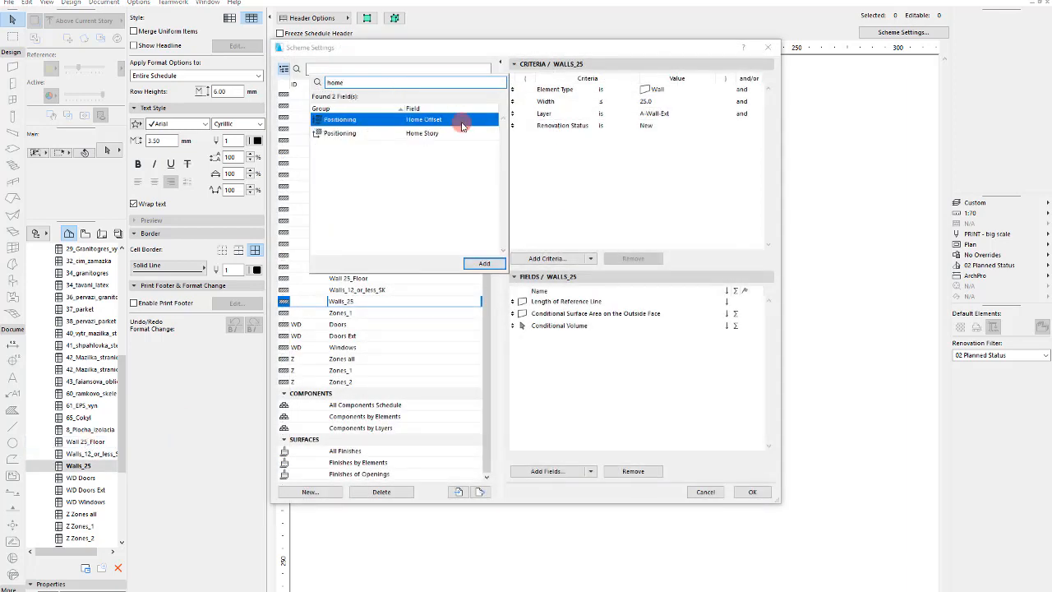
pyautogui.doubleClick(460, 132)
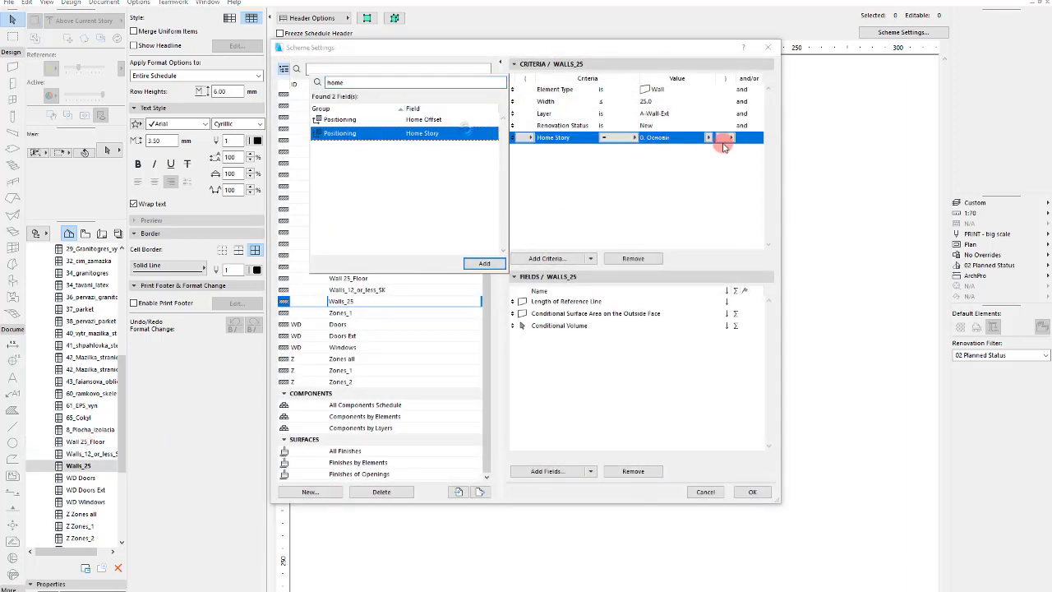
pyautogui.click(713, 137)
pyautogui.click(726, 163)
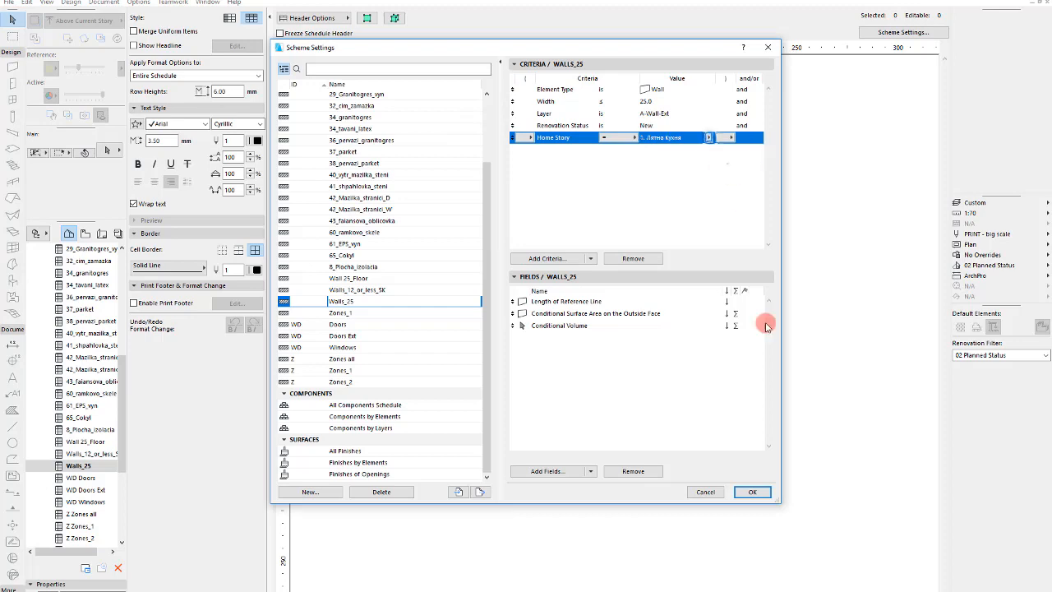
pyautogui.click(752, 492)
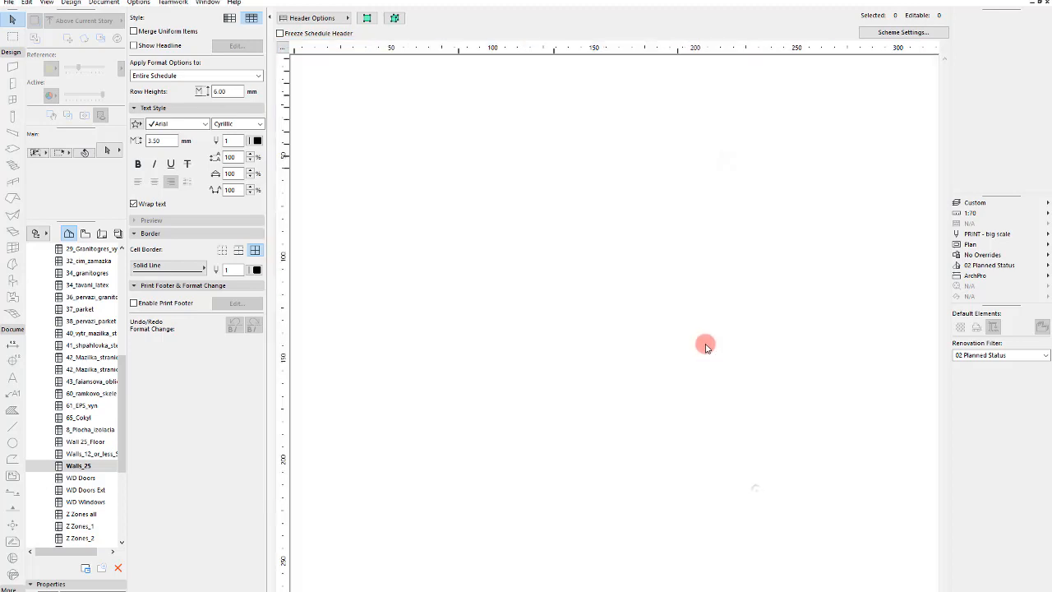
# Check the surface area total in the Walls_25 schedule and return to the "1. Лятна Кухня" floor plan
pyautogui.click(576, 166)
pyautogui.click(539, 210)
pyautogui.click(477, 165)
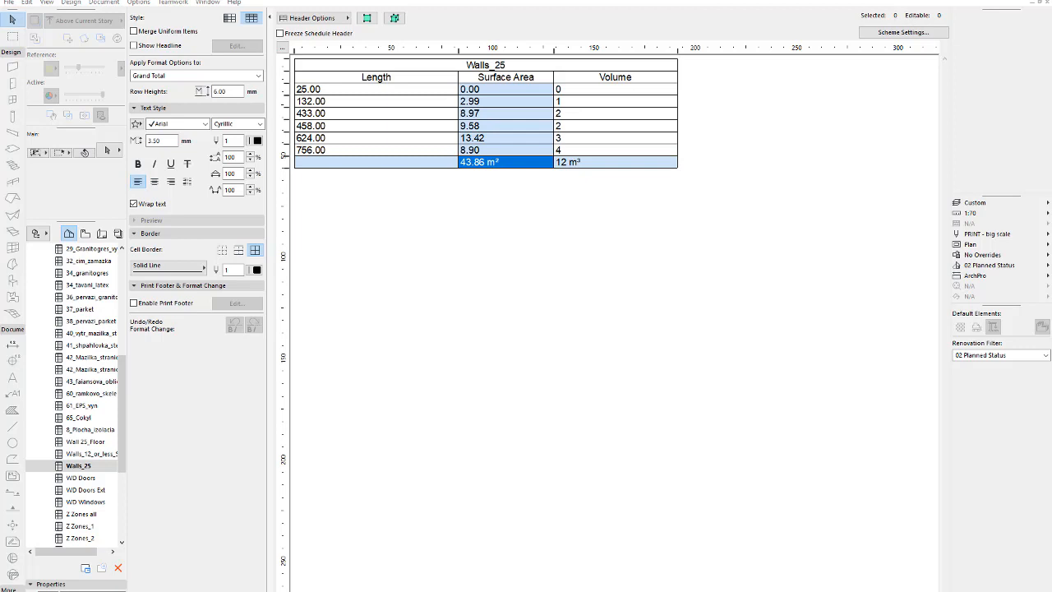
pyautogui.click(502, 223)
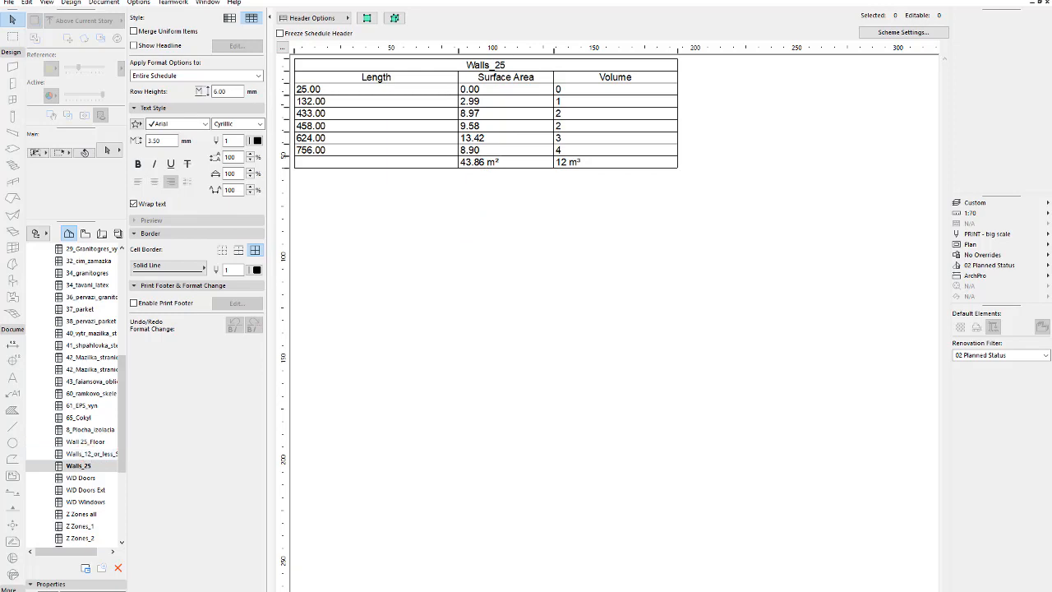
pyautogui.press('F2')
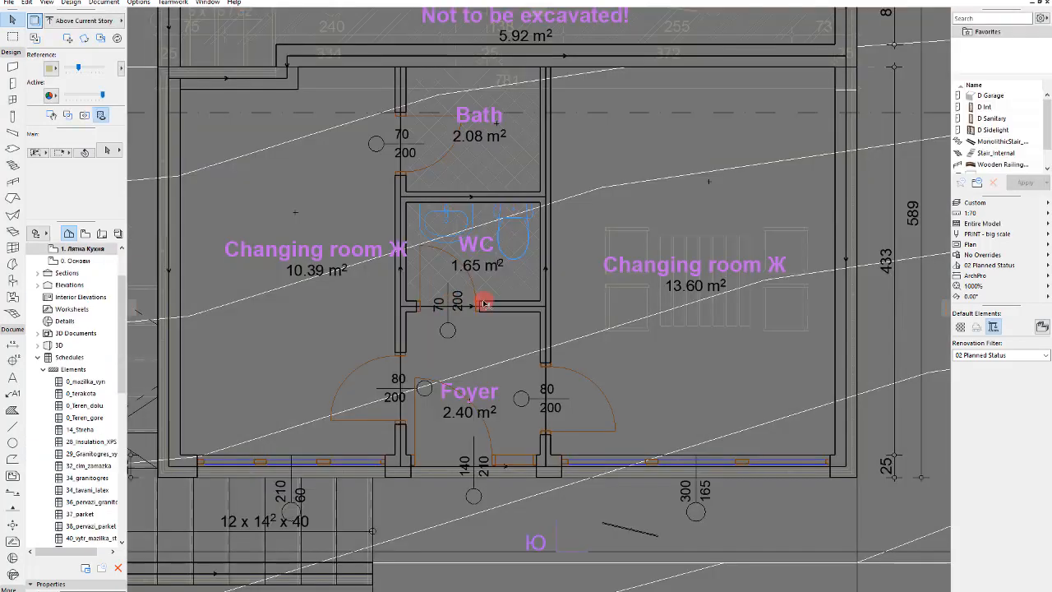
# Go up to the 2. Етаж 1 floor plan and examine the new terrace slab in front of the house
pyautogui.hotkey('ctrl', 'Up')
pyautogui.hotkey('ctrl', 'Down')
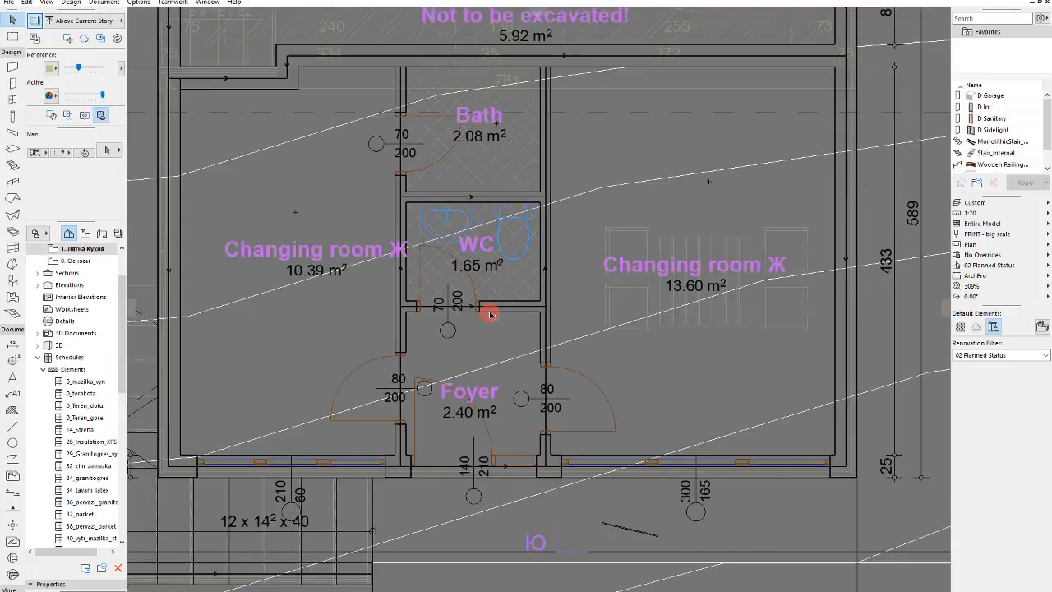
pyautogui.hotkey('ctrl', 'Up')
pyautogui.scroll(-3, 544, 306)
pyautogui.scroll(-1, 545, 305)
pyautogui.click(451, 301)
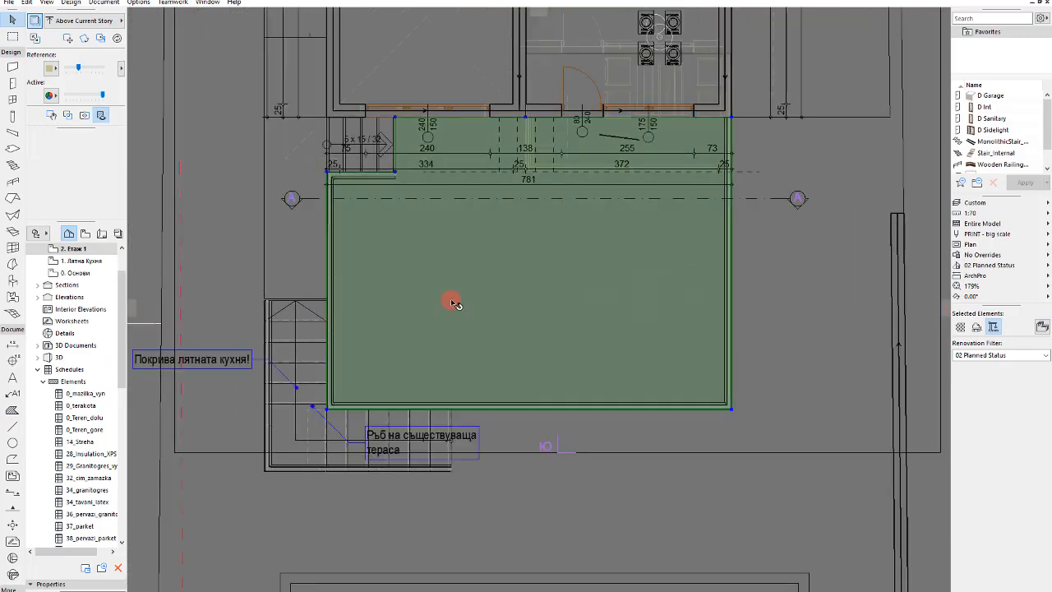
pyautogui.scroll(4, 429, 82)
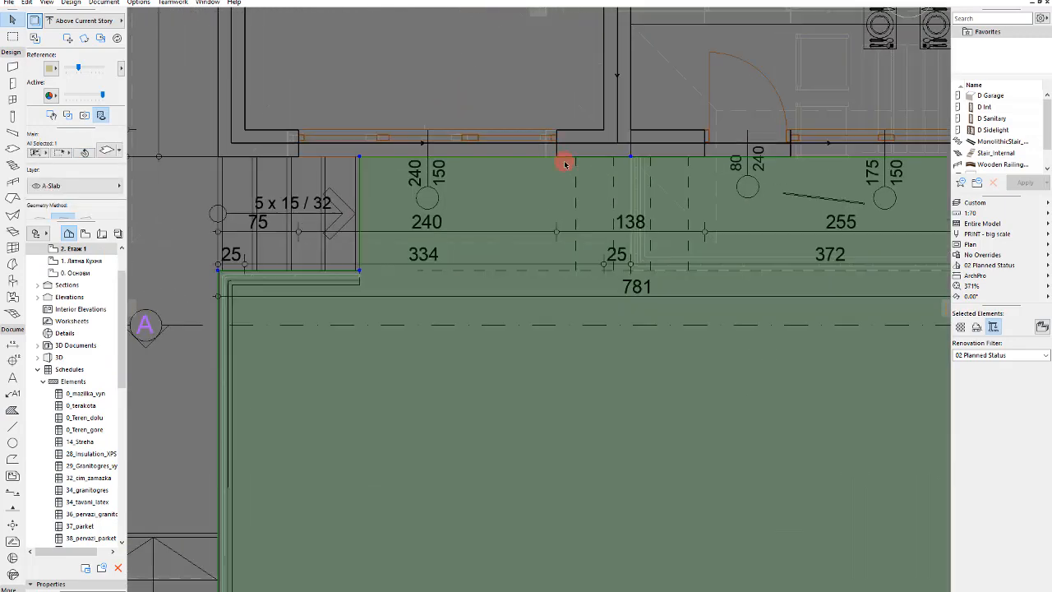
pyautogui.scroll(-2, 564, 165)
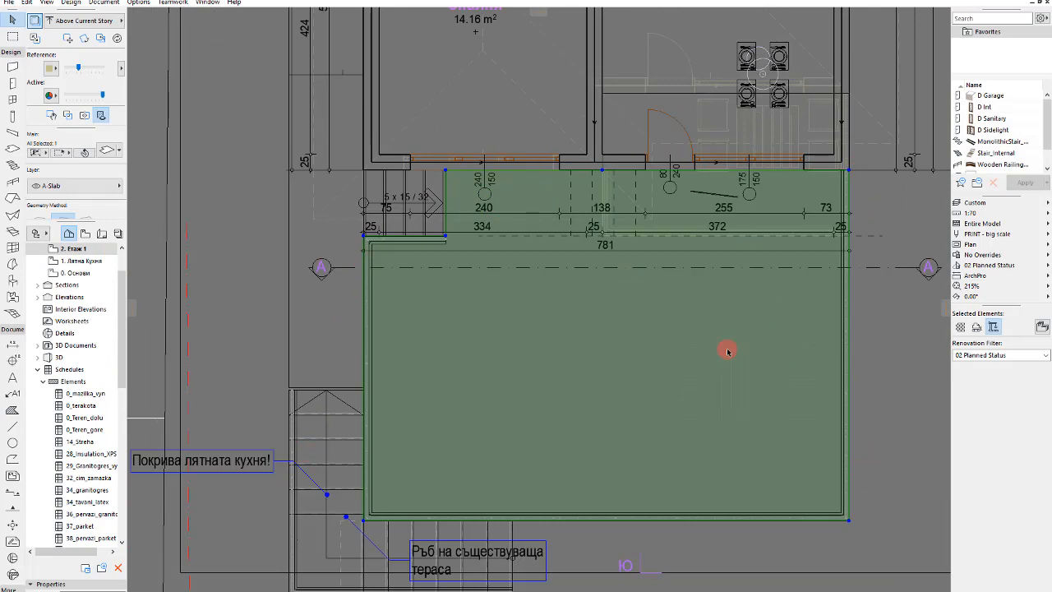
pyautogui.scroll(-2, 727, 351)
pyautogui.scroll(2, 782, 206)
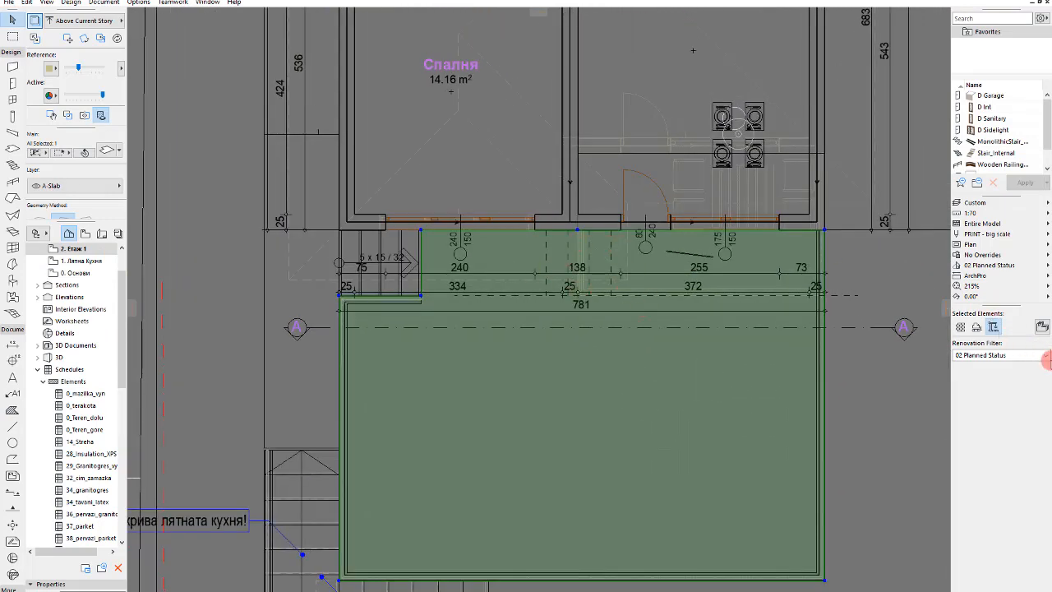
# Examine the old rounded terrace slab under the 01 Existing Plan renovation filter and return to 02 Planned Status
pyautogui.click(994, 355)
pyautogui.click(982, 367)
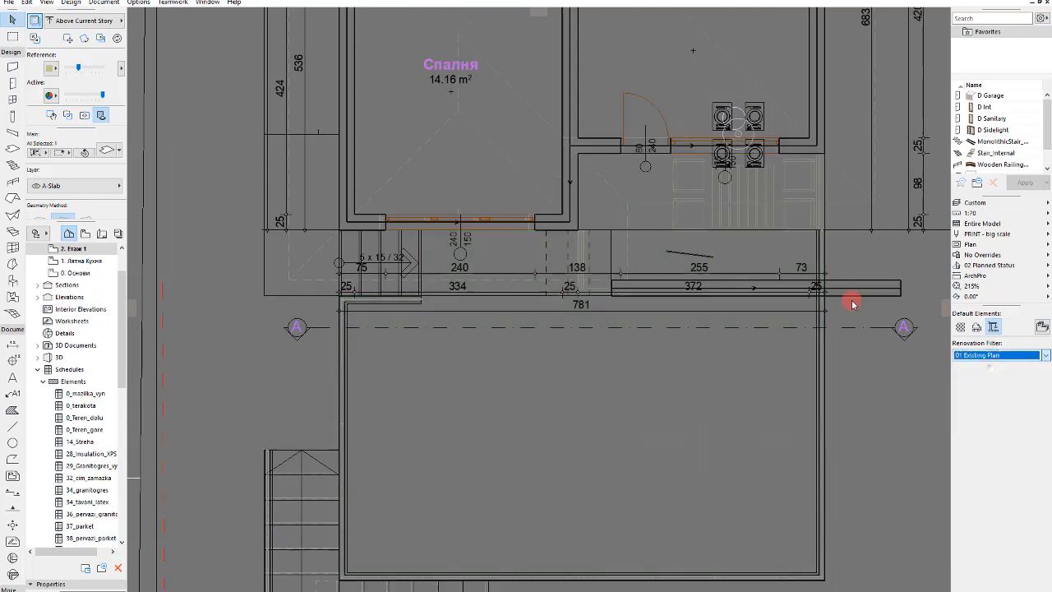
pyautogui.click(649, 216)
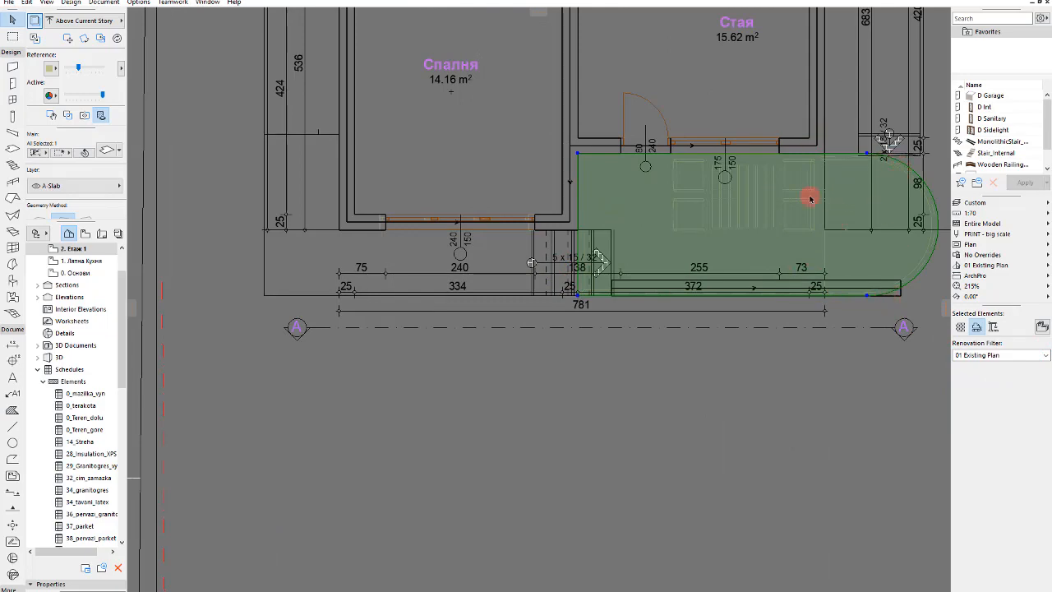
pyautogui.scroll(-3, 657, 272)
pyautogui.scroll(3, 822, 128)
pyautogui.click(1004, 355)
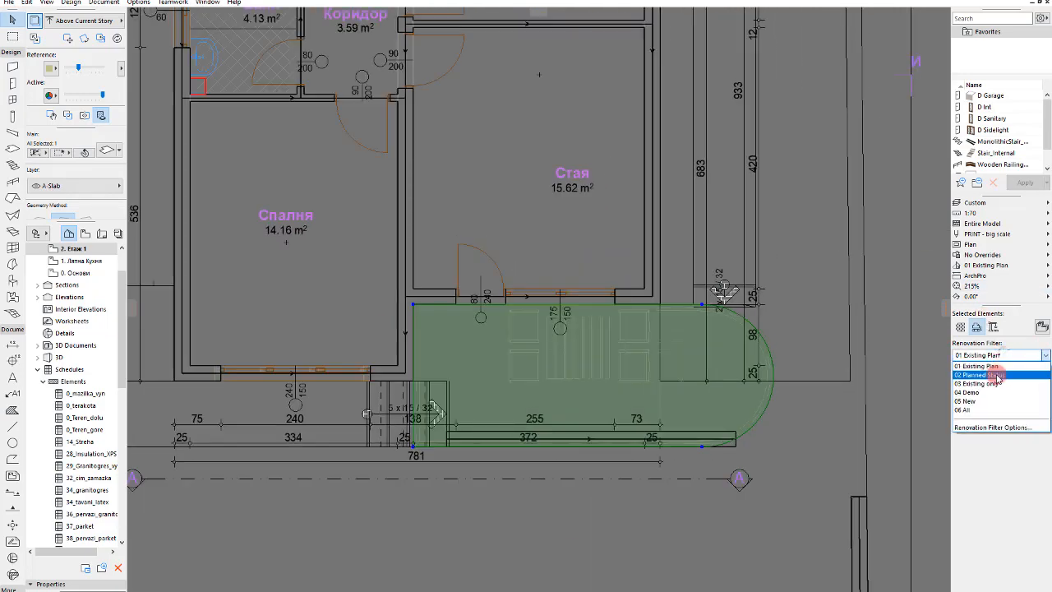
pyautogui.click(997, 375)
# Apply the 06 All renovation filter and subtract from the new terrace slab the rectangle where it overlaps the old terrace beside the house
pyautogui.scroll(-2, 406, 484)
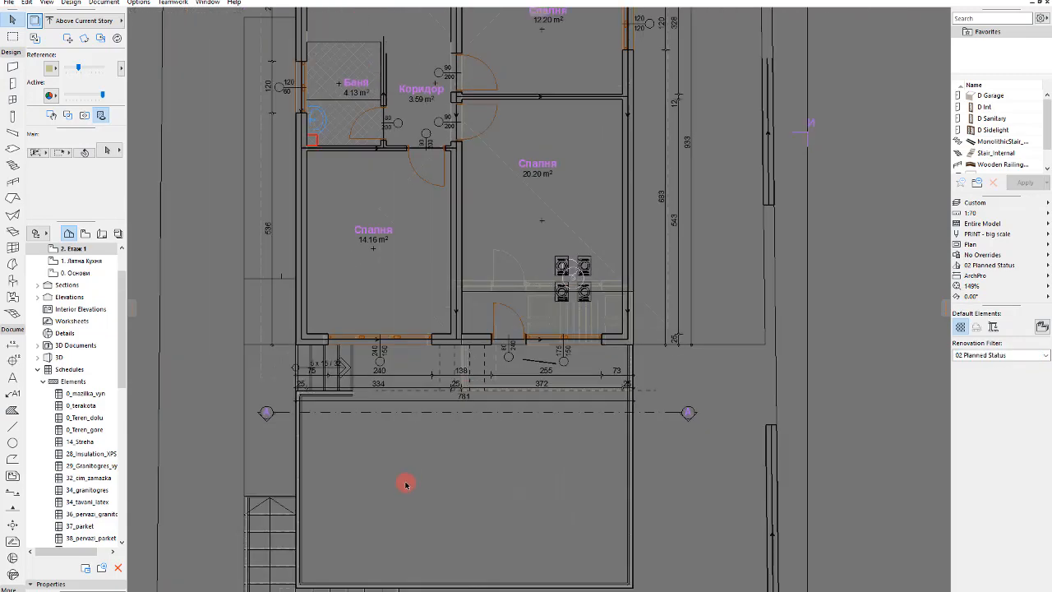
pyautogui.scroll(4, 383, 423)
pyautogui.click(385, 419)
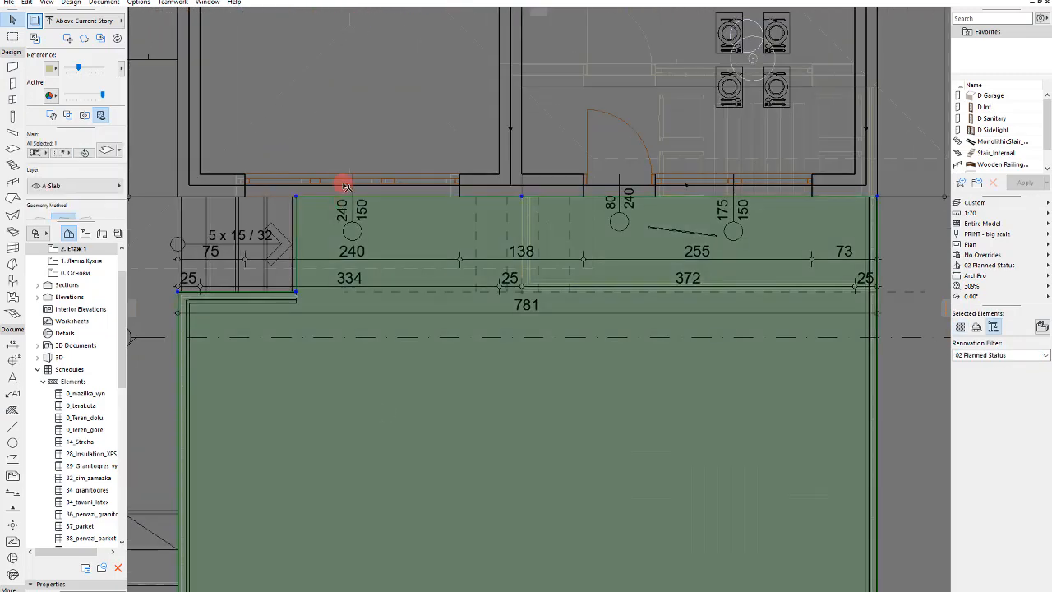
pyautogui.click(954, 354)
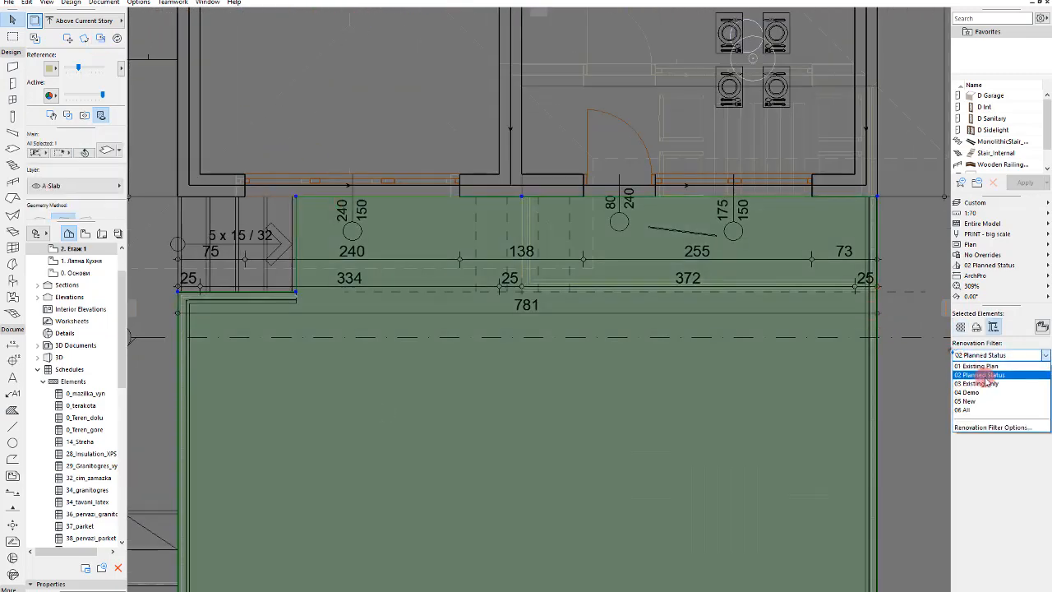
pyautogui.click(985, 403)
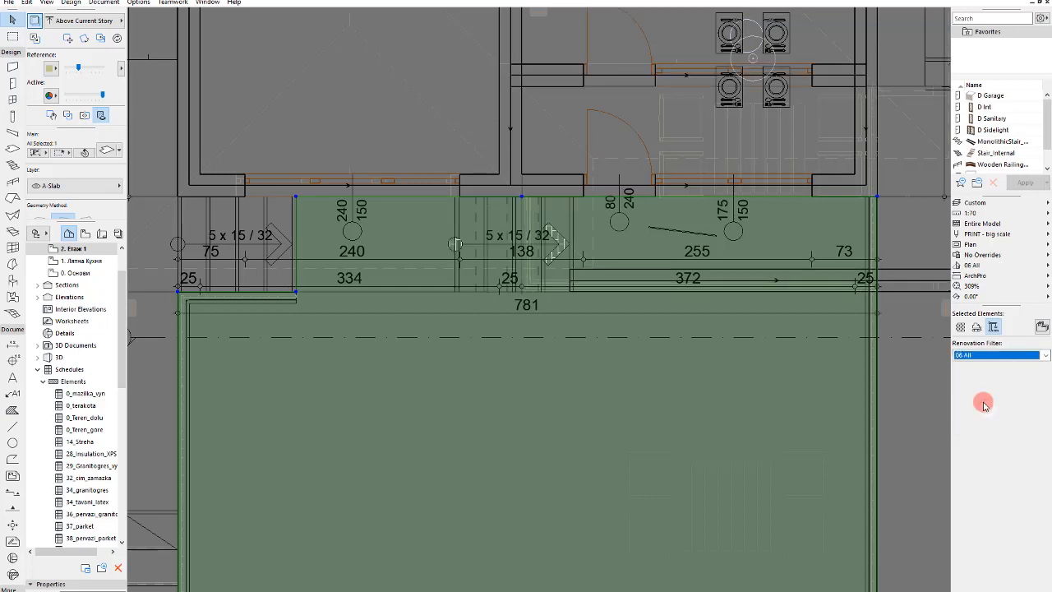
pyautogui.click(605, 198)
pyautogui.click(727, 248)
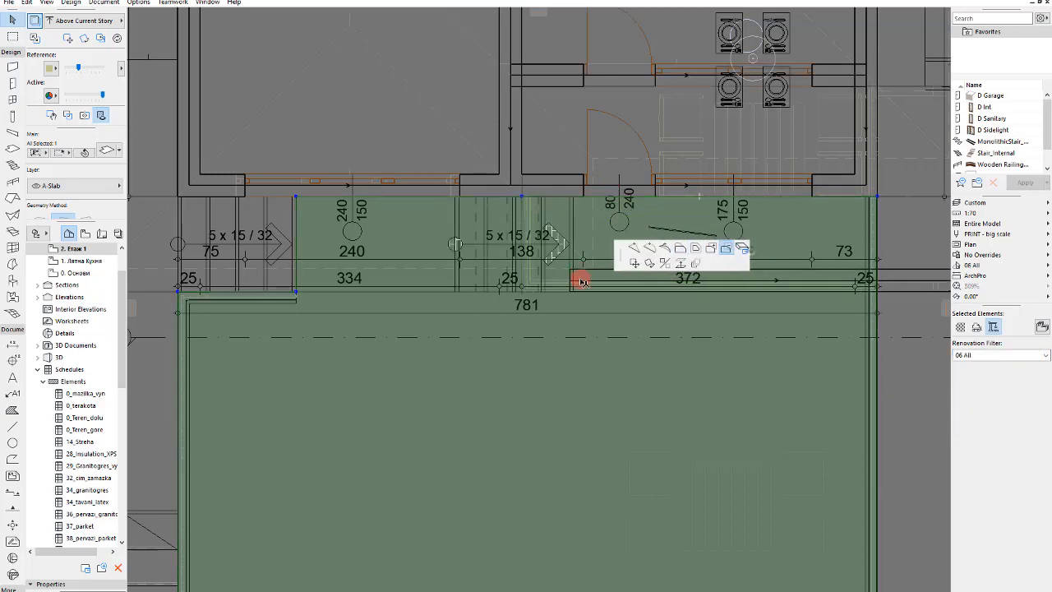
pyautogui.click(575, 291)
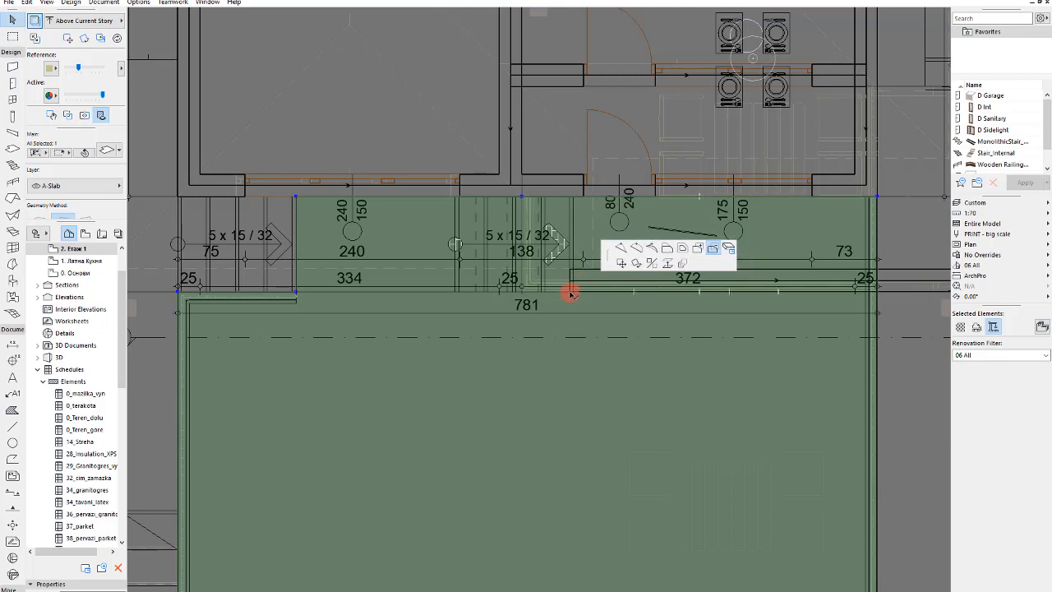
pyautogui.click(878, 164)
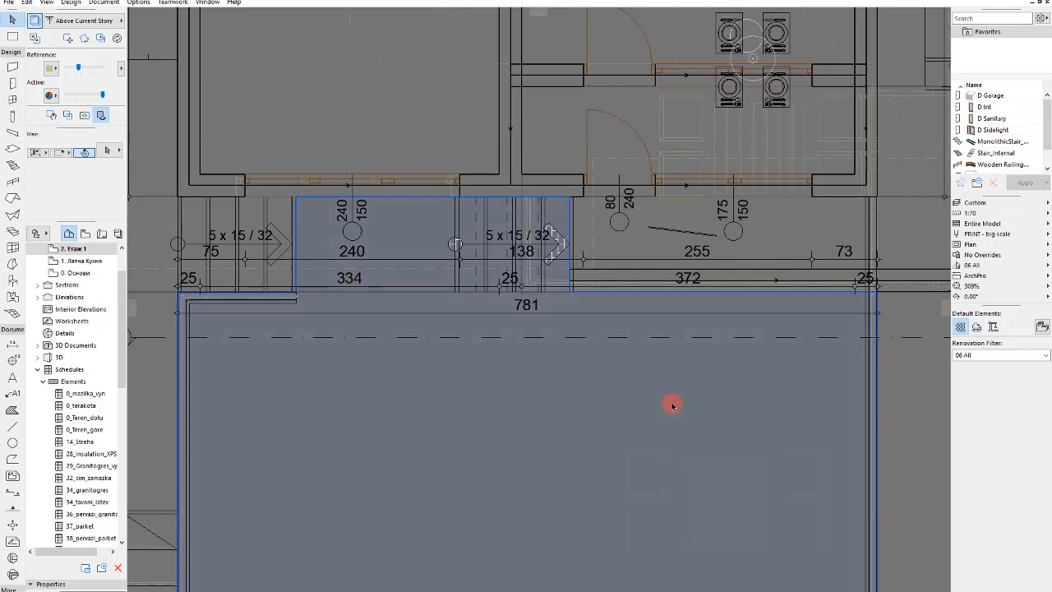
# Fill the terrace slab's rectangular cut-out with a separate A-Slab slab of Existing status
pyautogui.press('Escape')
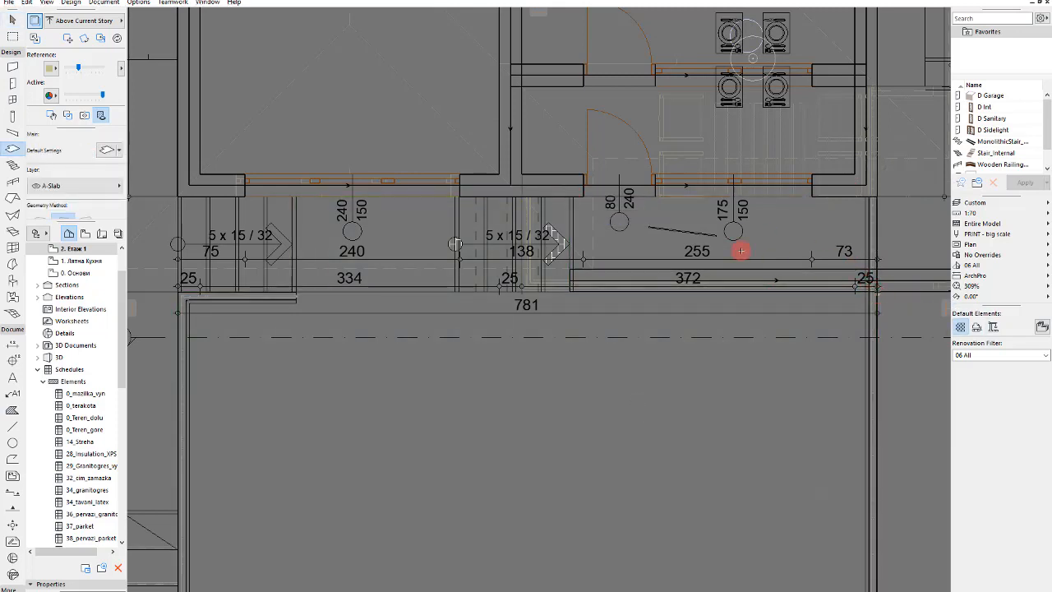
pyautogui.press('Escape')
pyautogui.click(637, 240)
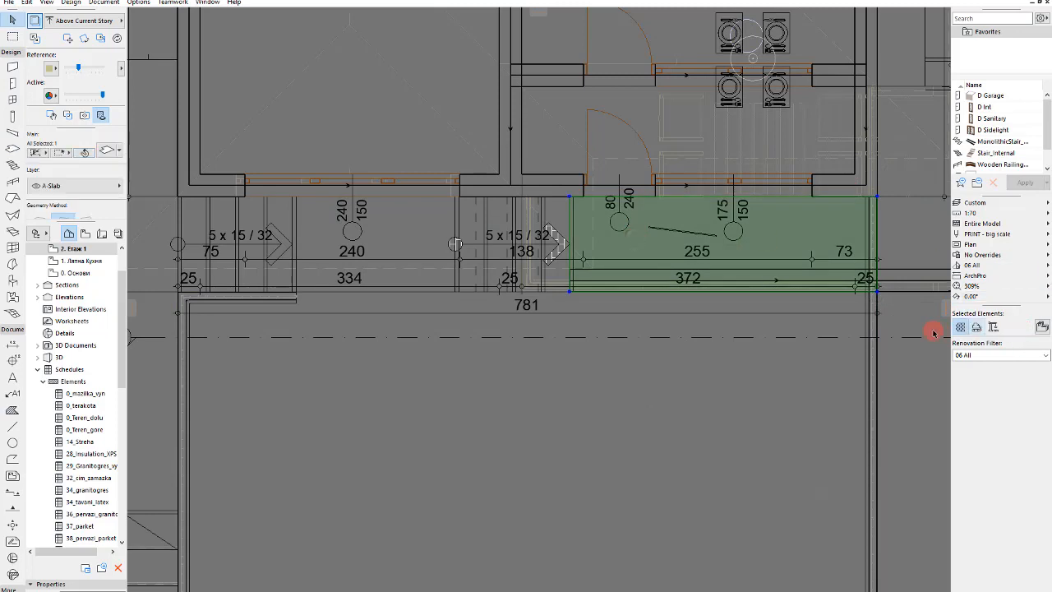
pyautogui.press('Escape')
pyautogui.click(672, 400)
pyautogui.press('Escape')
# Apply the 04 Demo renovation filter and select the demolished terrace slab with the rounded end
pyautogui.click(991, 355)
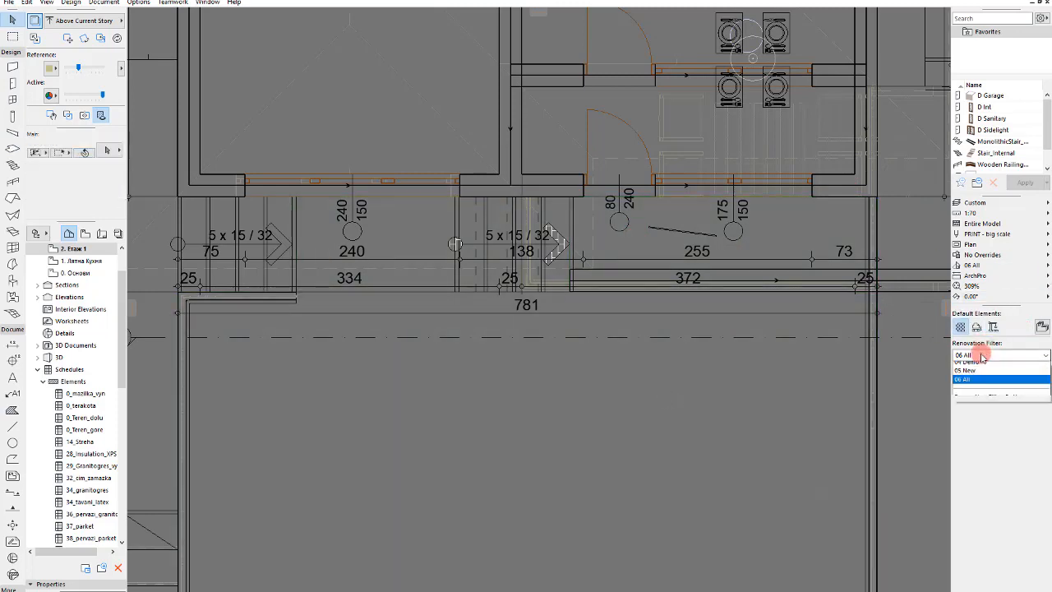
pyautogui.click(980, 389)
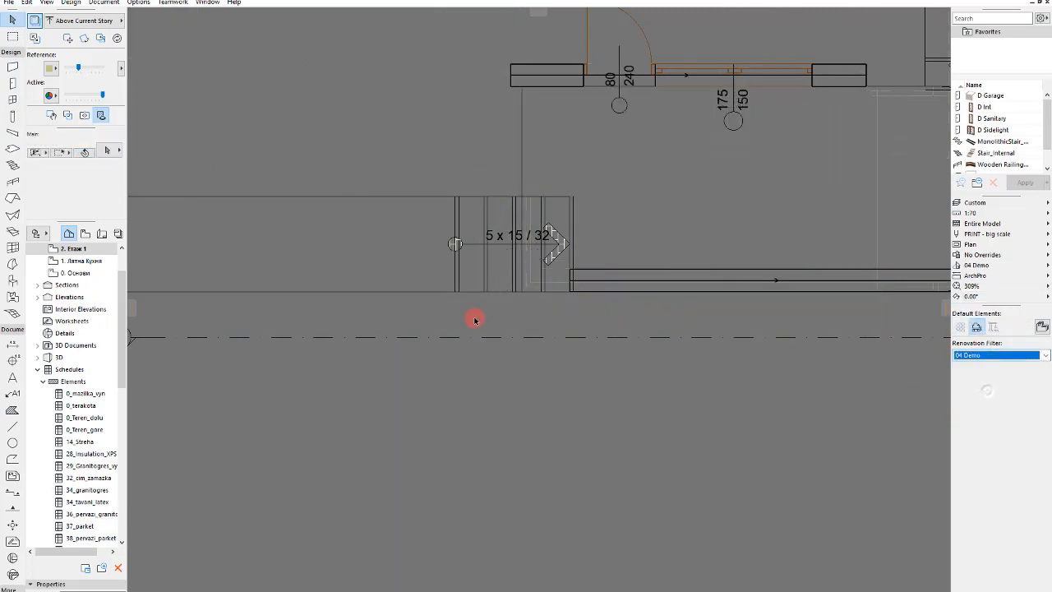
pyautogui.scroll(-4, 474, 317)
pyautogui.click(665, 241)
pyautogui.scroll(4, 599, 249)
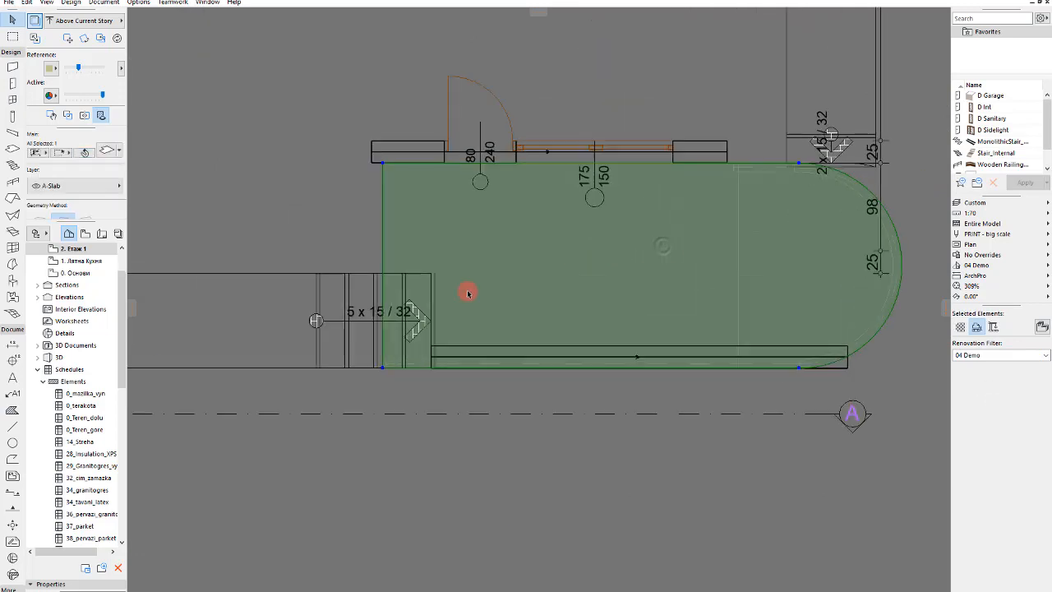
pyautogui.click(383, 248)
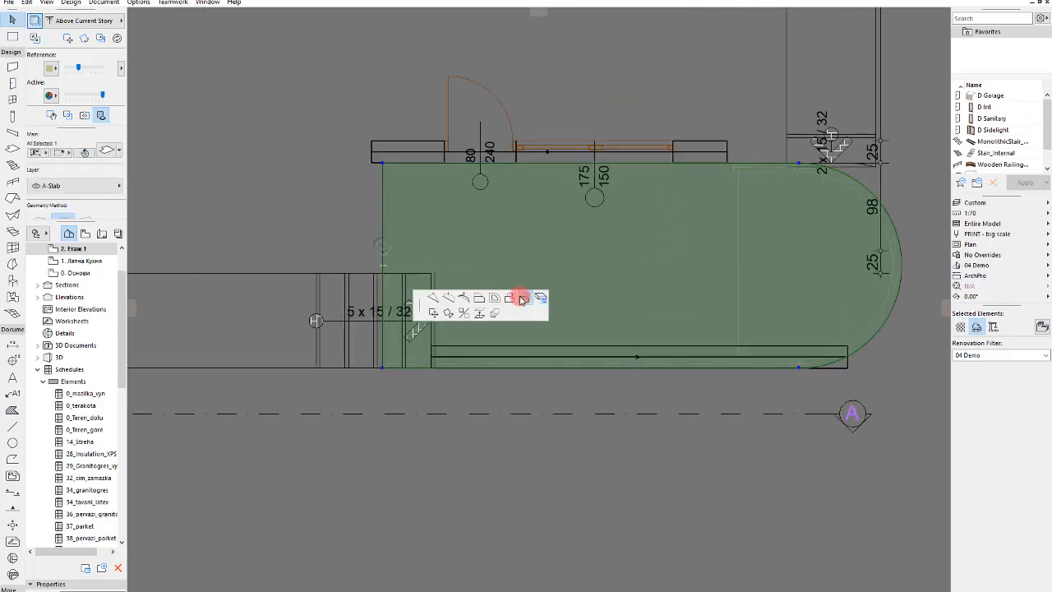
pyautogui.scroll(-4, 520, 300)
pyautogui.scroll(2, 554, 188)
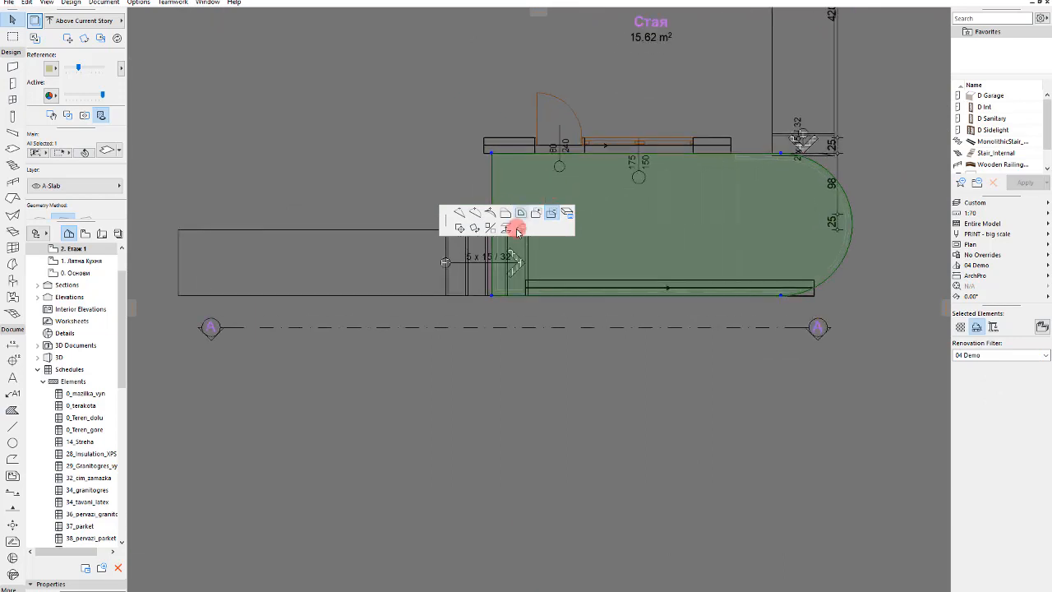
pyautogui.press('Escape')
pyautogui.click(493, 207)
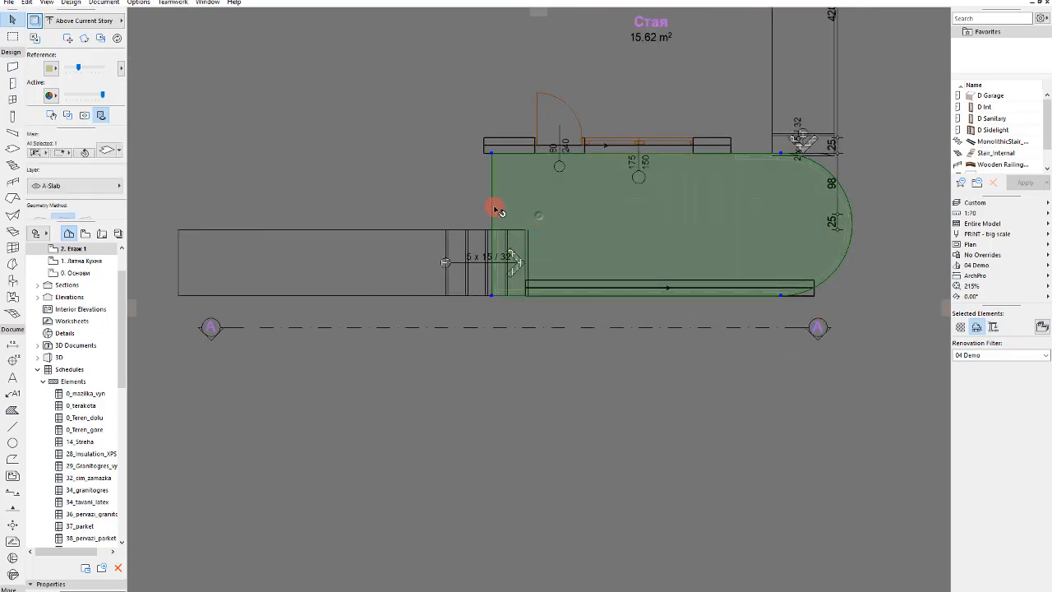
pyautogui.press('Escape')
# Subtract a rectangle of about 398 × 106 cm from the lower part of the demolished rounded terrace slab
pyautogui.click(494, 200)
pyautogui.click(493, 201)
pyautogui.click(638, 258)
pyautogui.click(489, 231)
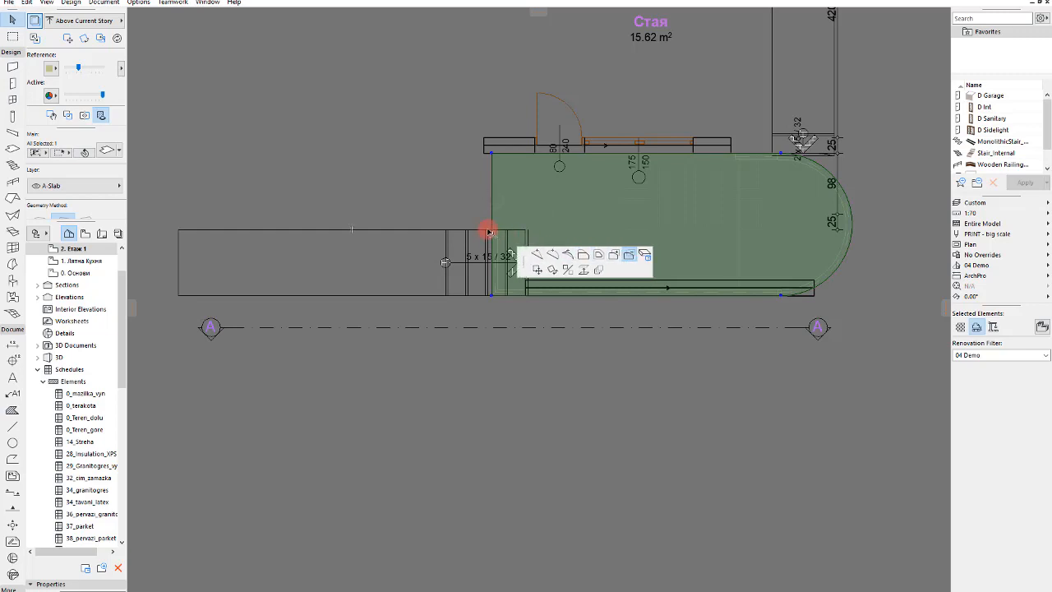
pyautogui.click(741, 292)
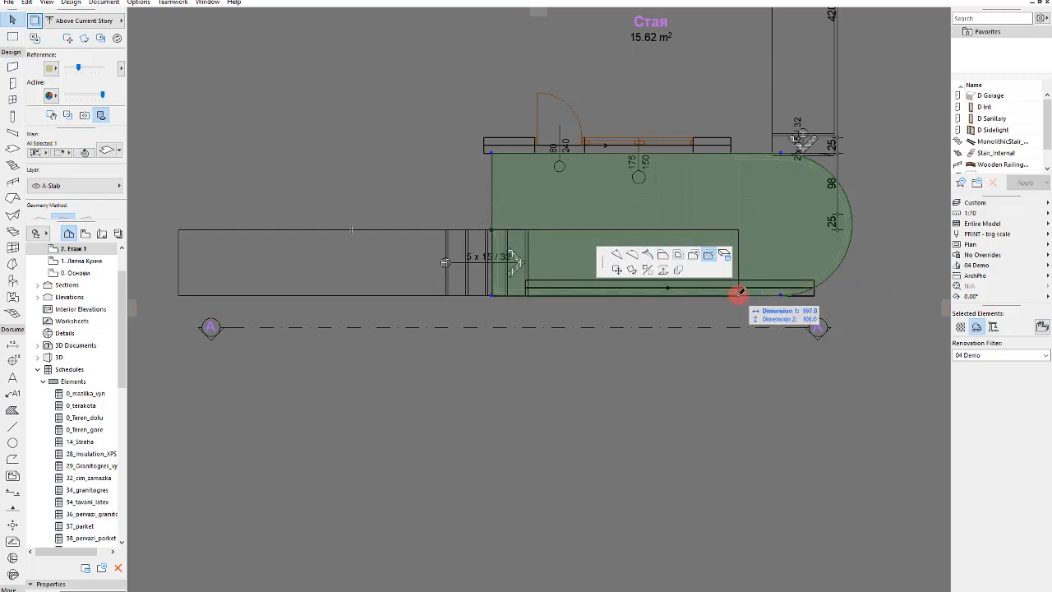
pyautogui.press('Escape')
pyautogui.click(698, 208)
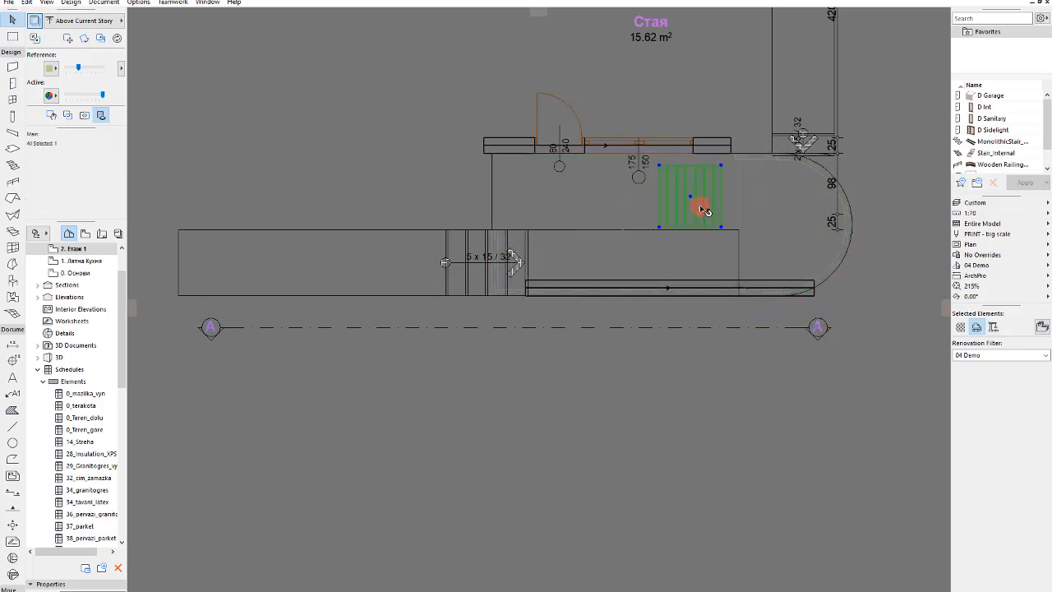
pyautogui.click(788, 227)
# Apply the 01 Existing Plan renovation filter and check the retained terrace slab beside the remaining demolished part
pyautogui.click(983, 354)
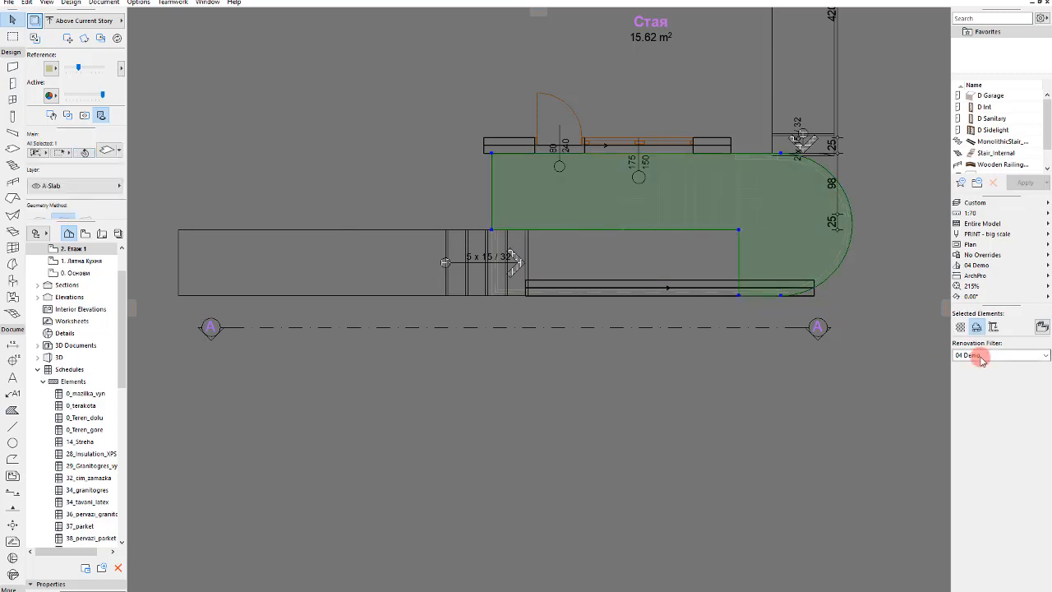
pyautogui.click(990, 367)
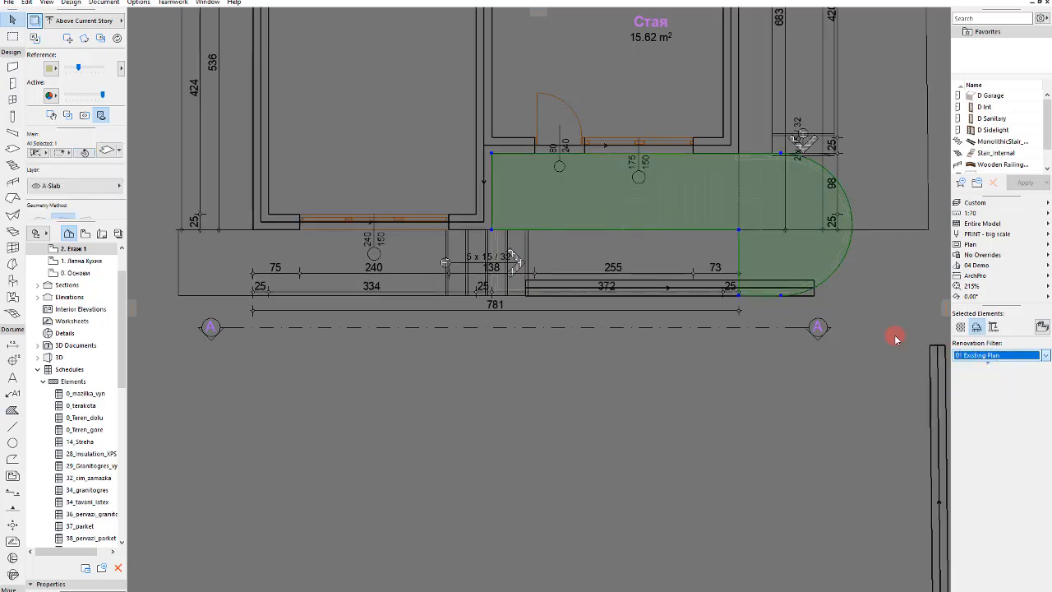
pyautogui.click(646, 251)
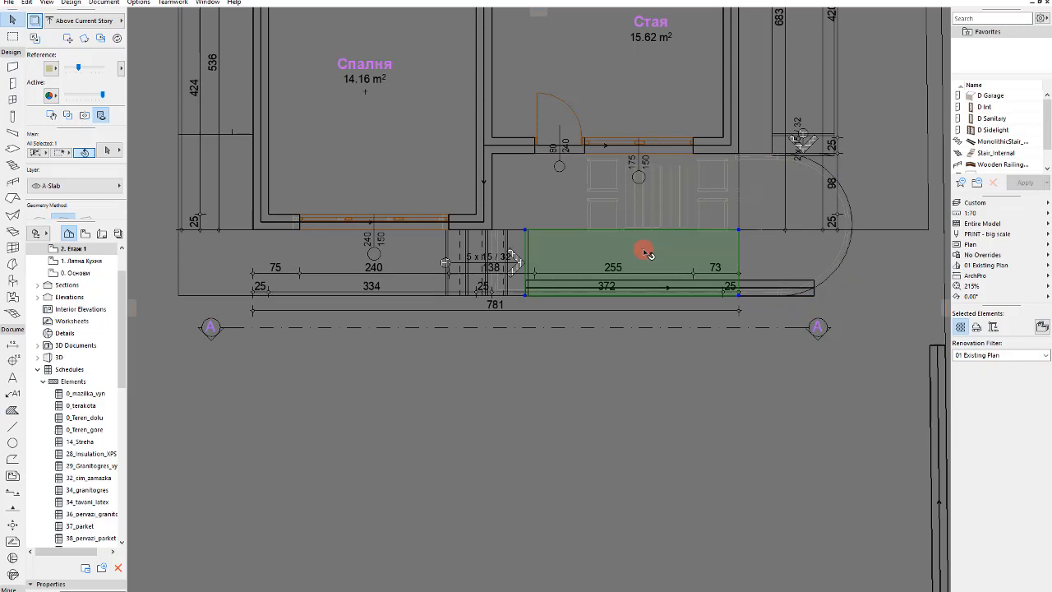
pyautogui.keyDown('shift'); pyautogui.click(774, 248); pyautogui.keyUp('shift')
pyautogui.press('Escape')
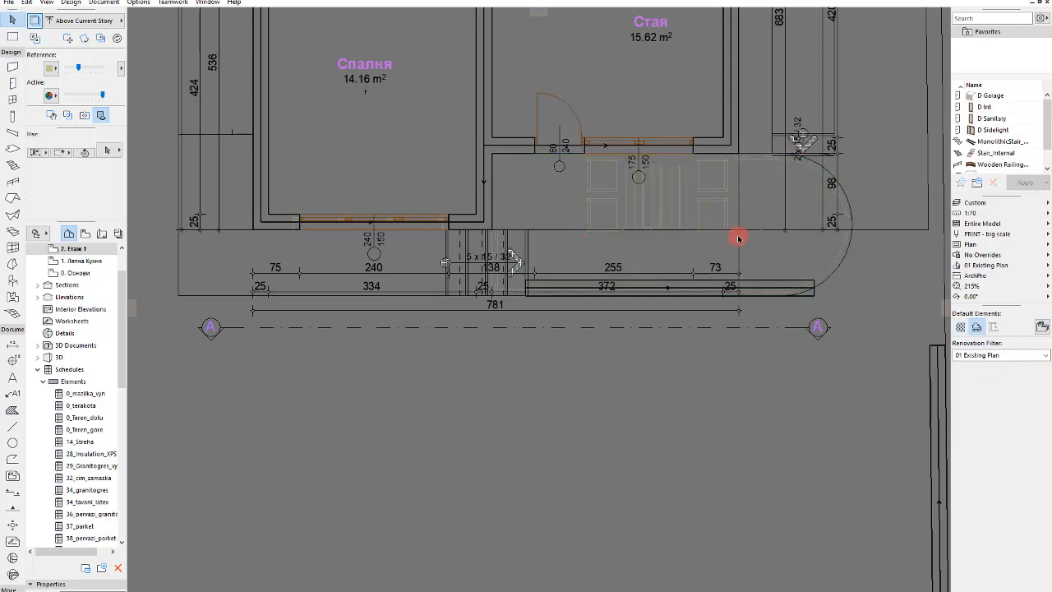
# View the plan with the 03 Existing only filter, return to 02 Planned Status and check the slab around the terrace door
pyautogui.click(995, 353)
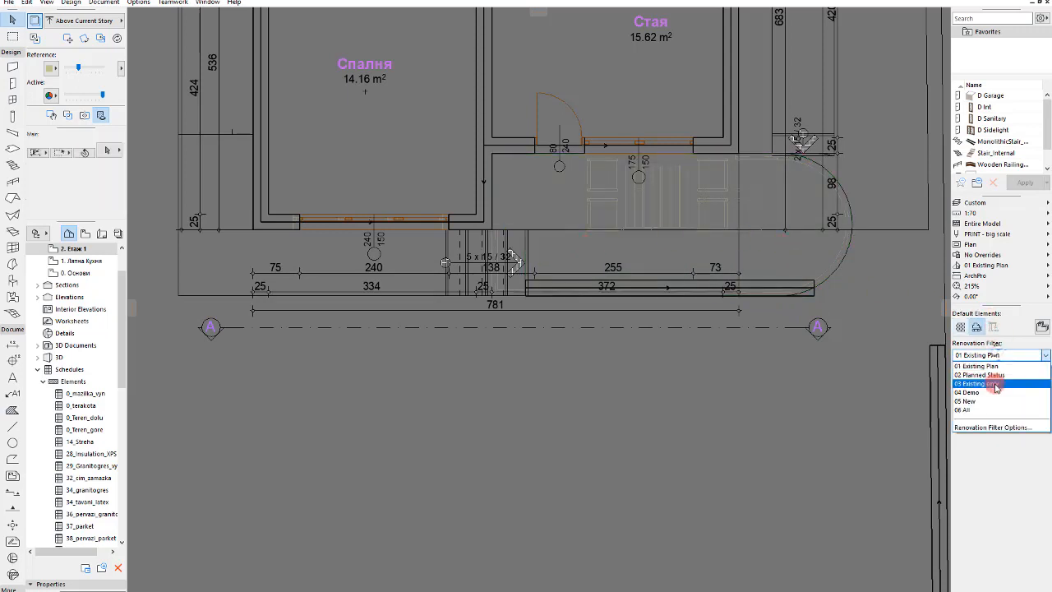
pyautogui.click(995, 381)
pyautogui.click(995, 355)
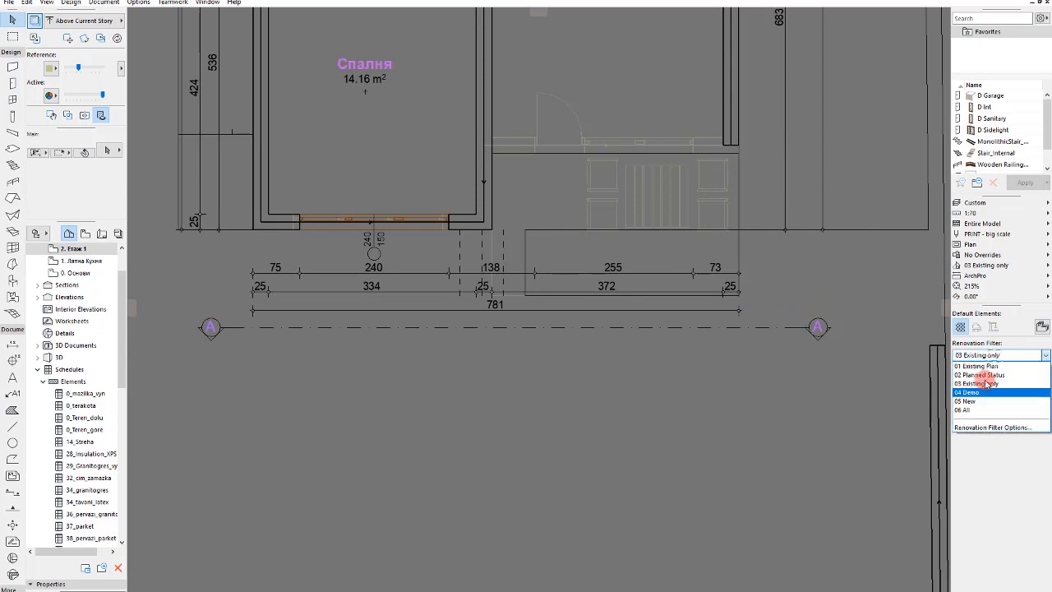
pyautogui.click(991, 372)
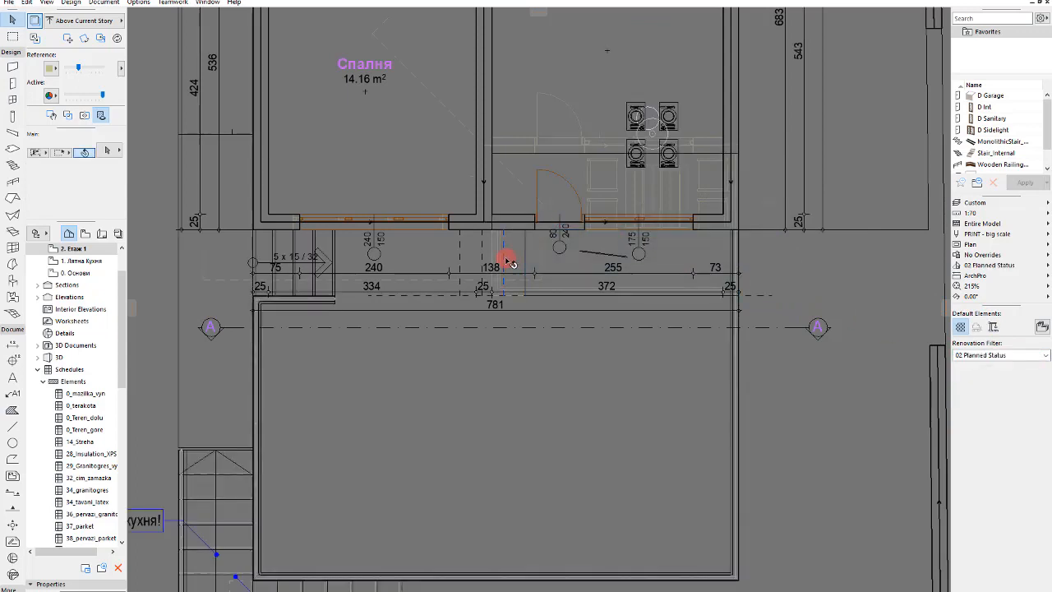
pyautogui.click(558, 185)
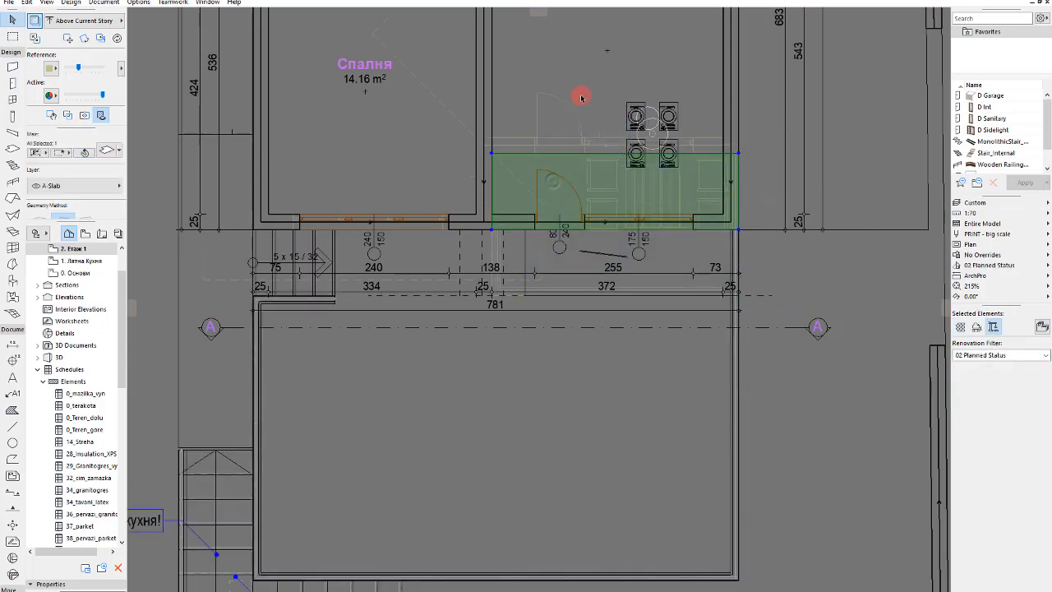
pyautogui.click(758, 211)
pyautogui.scroll(-3, 685, 230)
pyautogui.scroll(2, 667, 247)
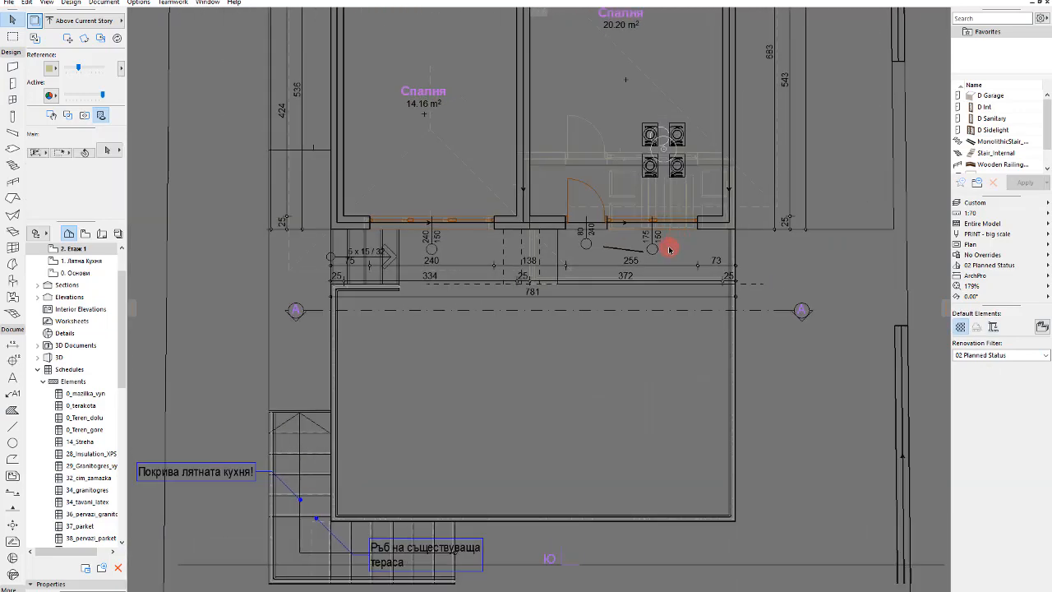
# Select the large terrace slab together with the small slab by the terrace door and check how their outlines meet
pyautogui.click(579, 353)
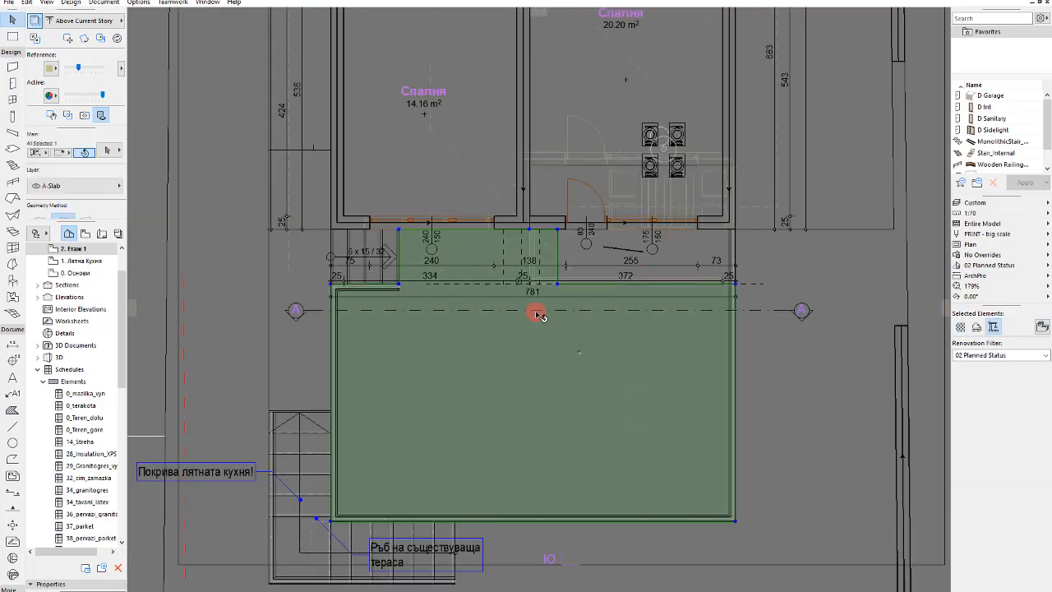
pyautogui.keyDown('shift'); pyautogui.click(606, 263); pyautogui.keyUp('shift')
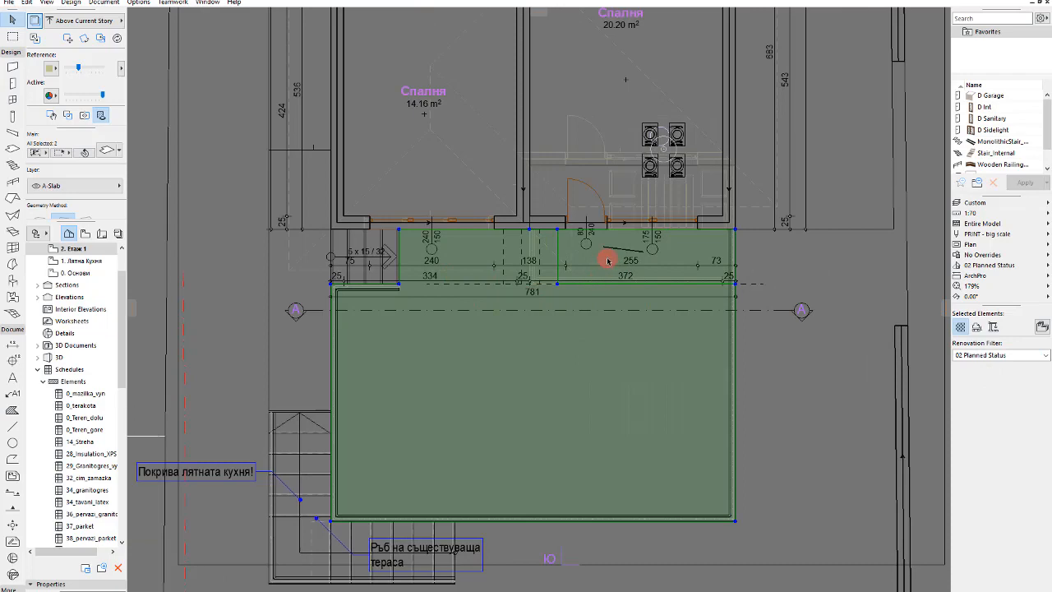
pyautogui.scroll(1, 482, 216)
pyautogui.scroll(-1, 453, 263)
pyautogui.press('Escape')
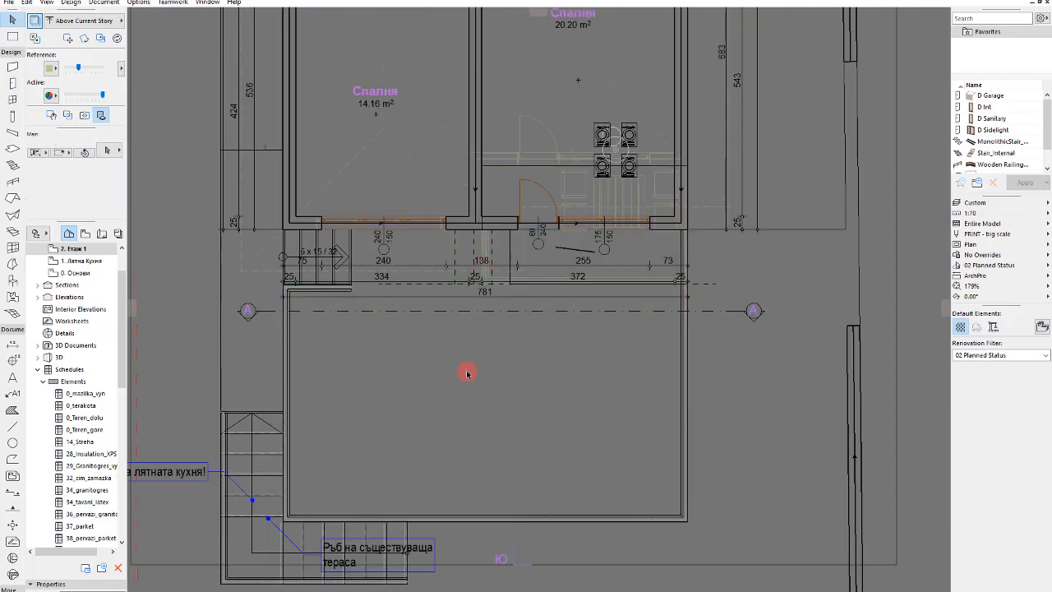
pyautogui.click(467, 387)
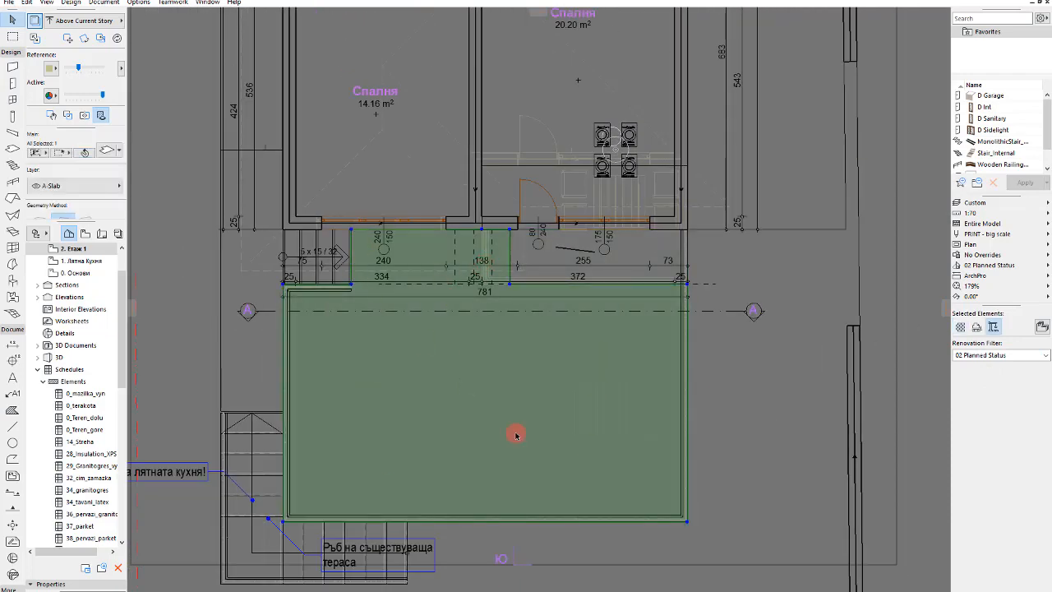
pyautogui.press('Escape')
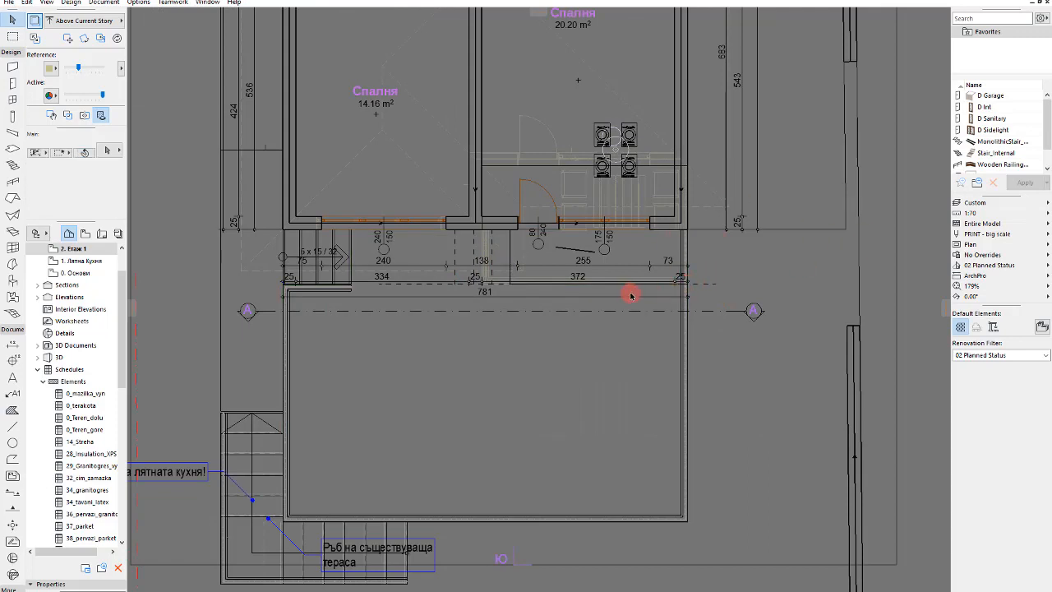
# Start a new schedule in the Elements group of the project's schedules
pyautogui.scroll(-7, 104, 434)
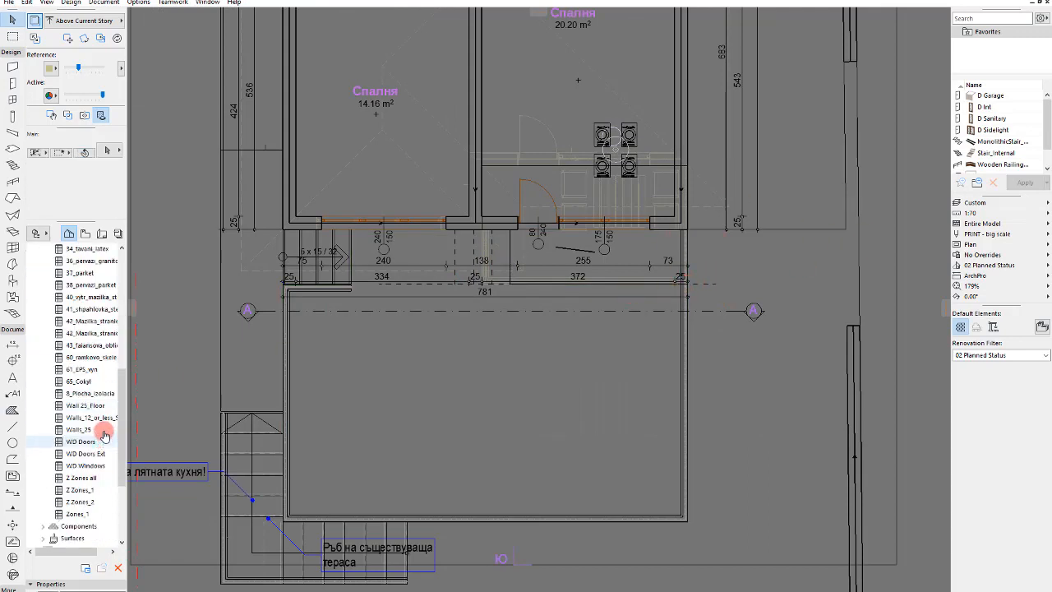
pyautogui.scroll(6, 105, 434)
pyautogui.rightClick(81, 346)
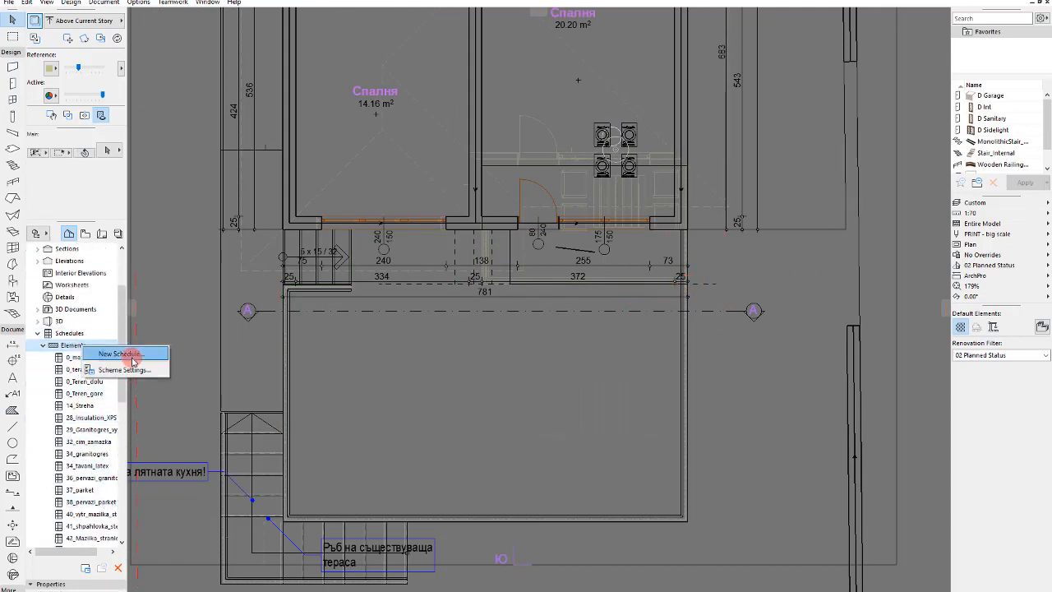
# Open the scheme settings for the Elements schedules through a new schedule
pyautogui.click(131, 355)
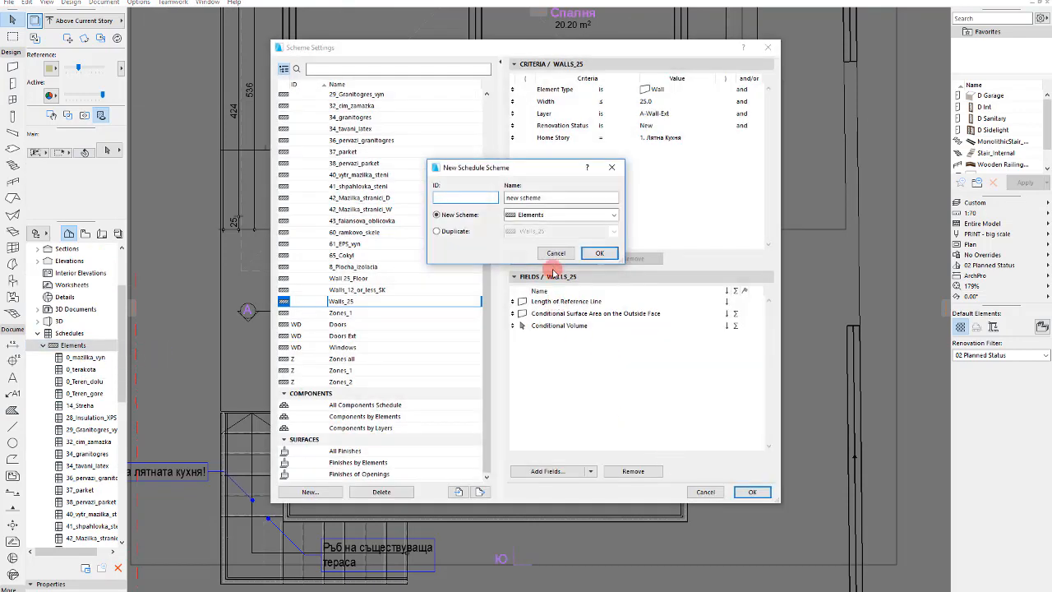
pyautogui.click(552, 253)
pyautogui.rightClick(59, 346)
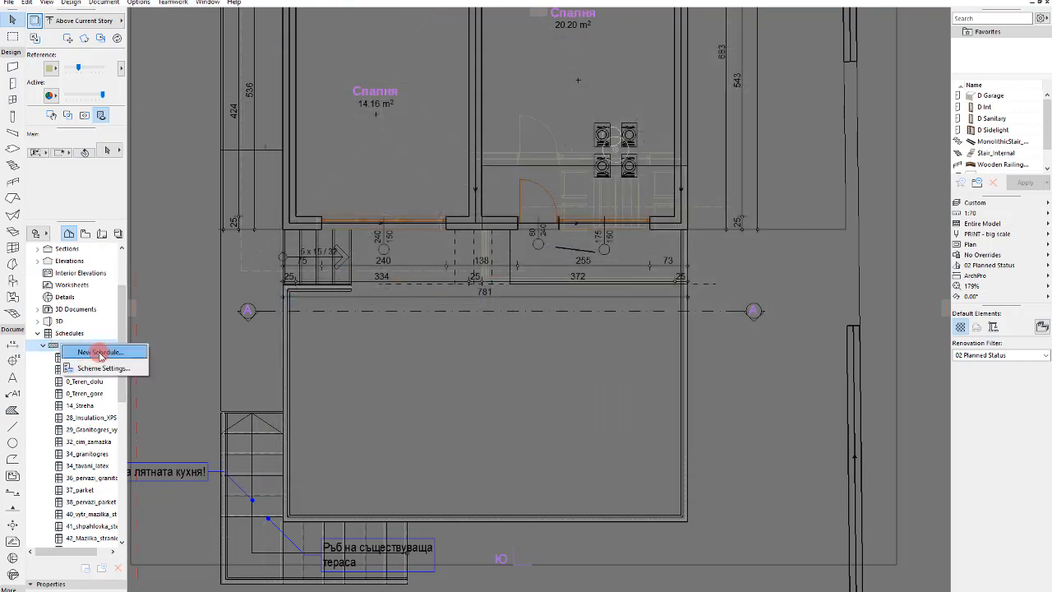
pyautogui.click(100, 354)
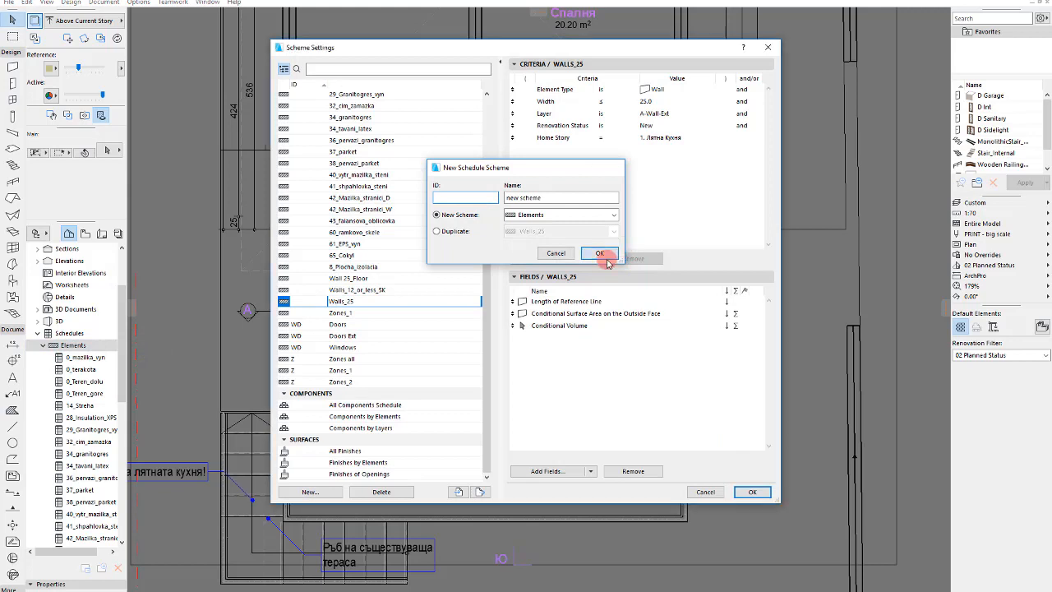
pyautogui.click(601, 253)
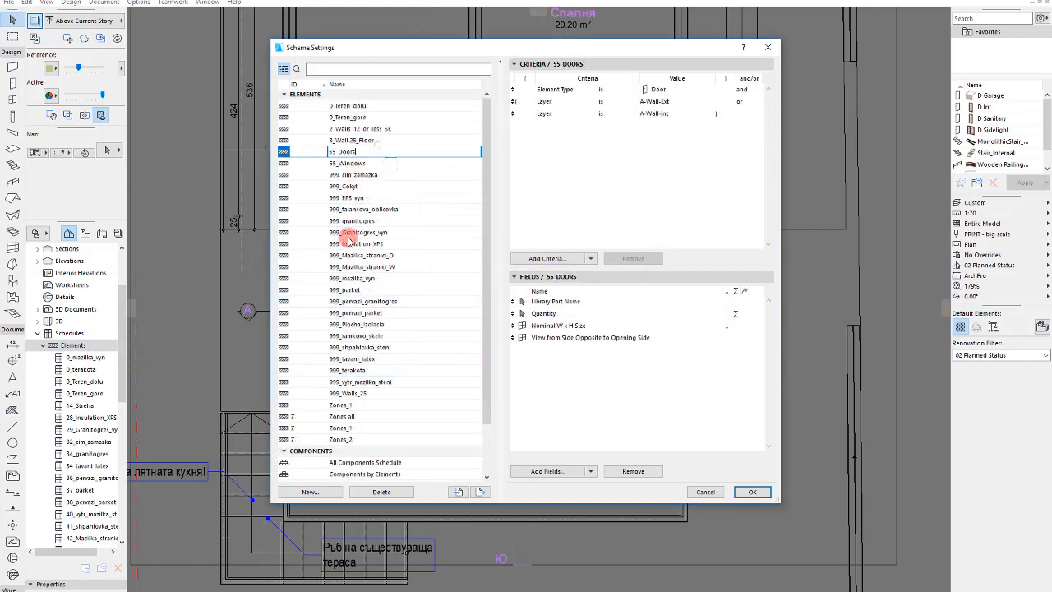
# Examine the criteria and fields of the 0_Teren_dolu, 2_Walls_12_or_less_SK and 3_Wall 25_Floor schemes
pyautogui.click(358, 105)
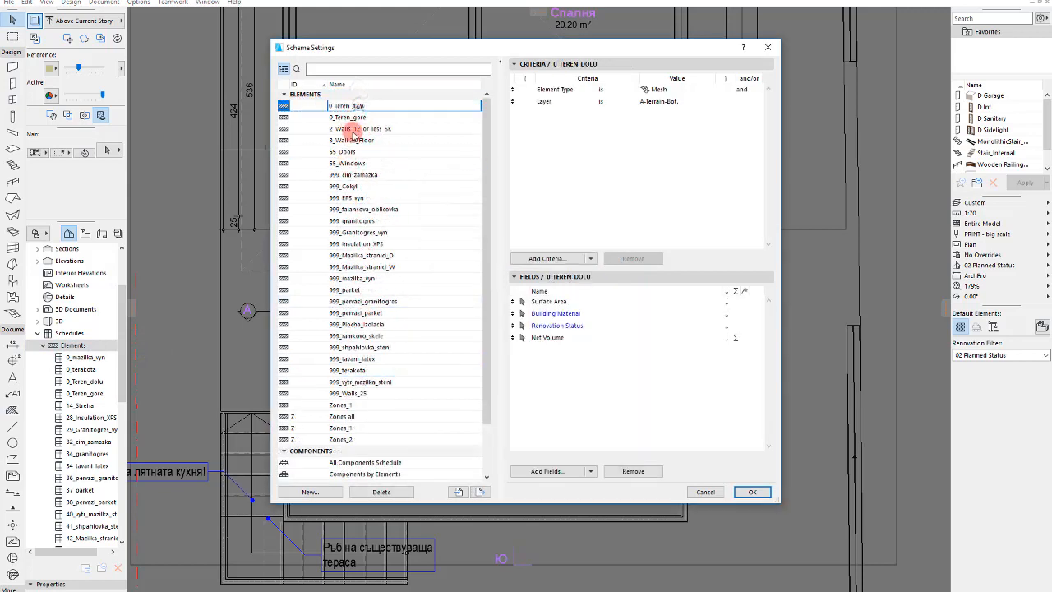
pyautogui.click(358, 142)
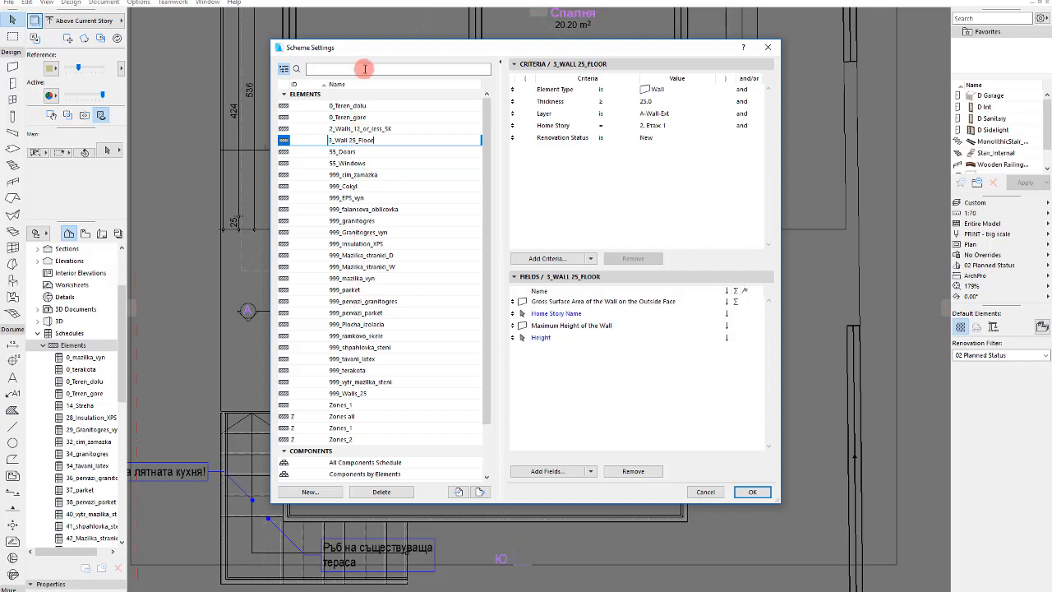
pyautogui.click(378, 129)
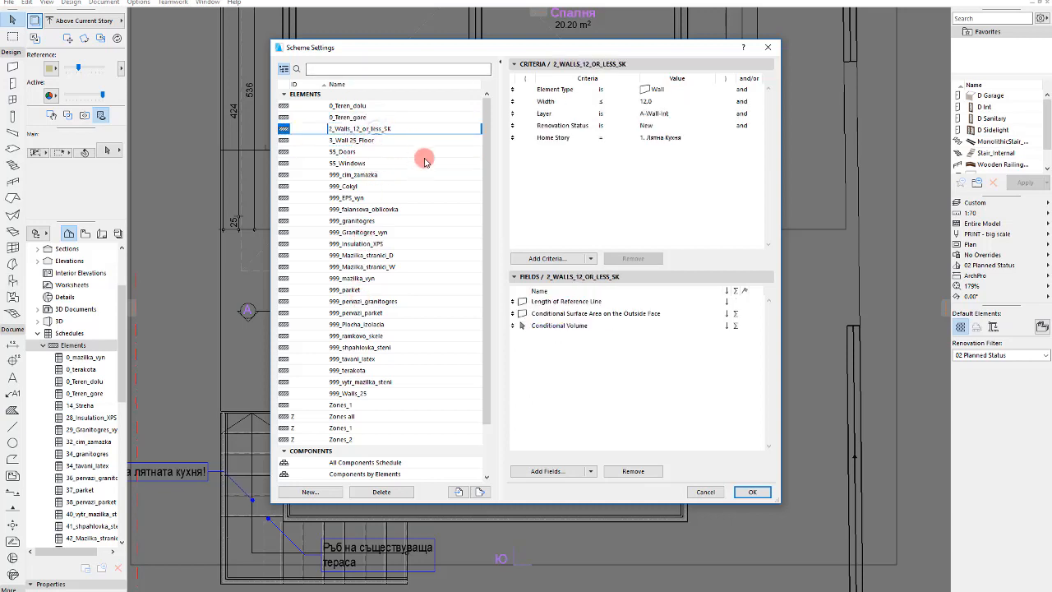
pyautogui.click(408, 140)
# Create a new Elements scheme and set its Element Type criterion to Slab
pyautogui.click(310, 492)
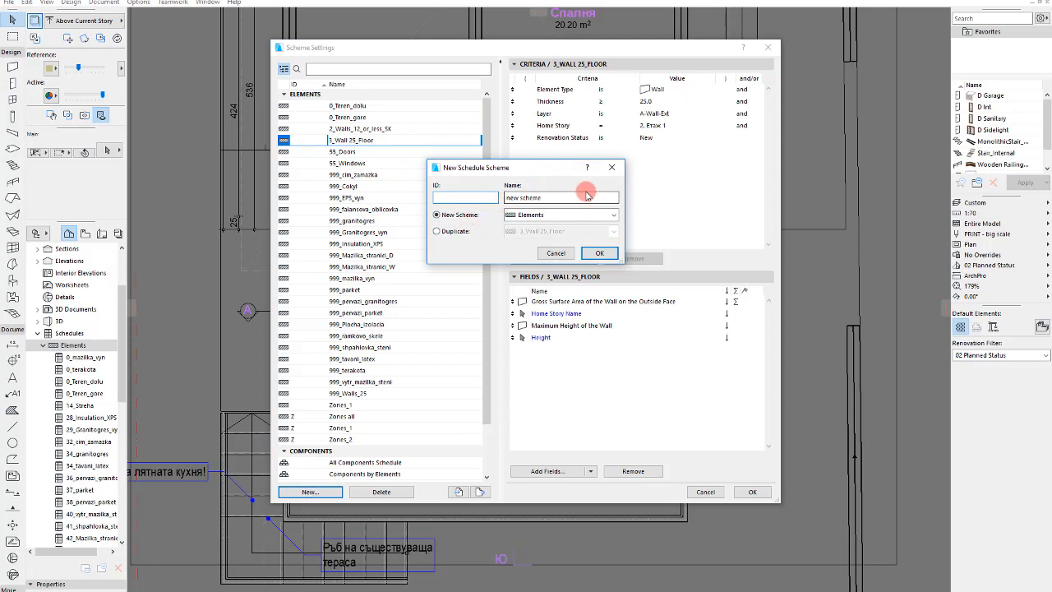
pyautogui.click(599, 252)
pyautogui.click(679, 89)
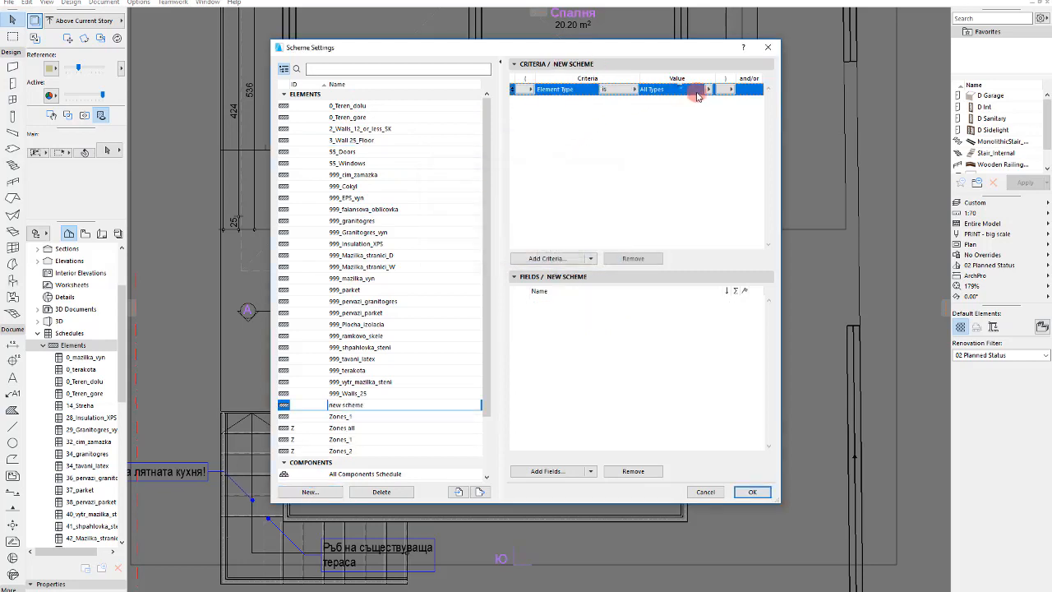
pyautogui.click(707, 88)
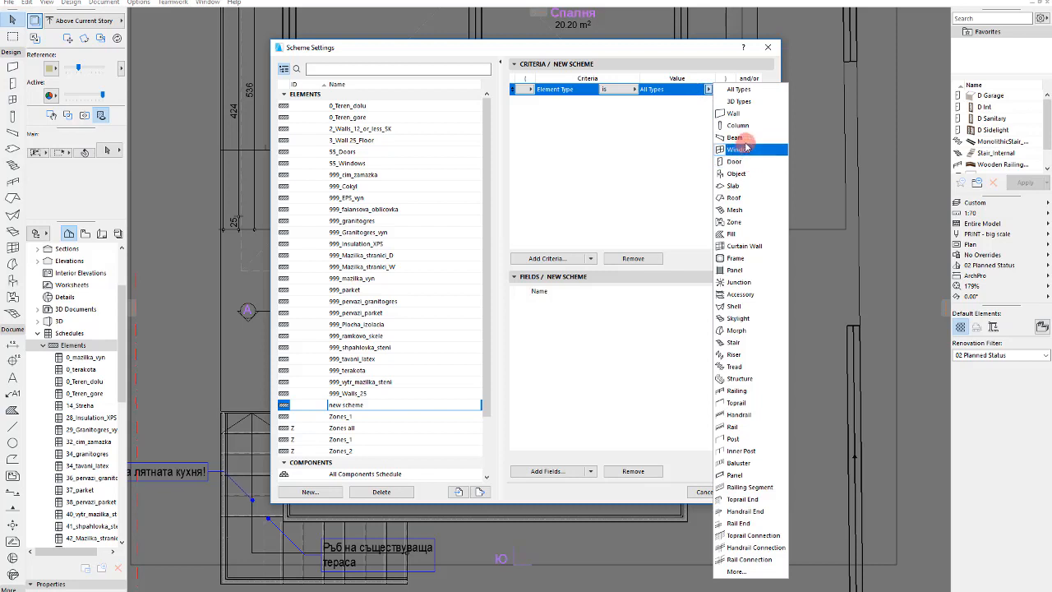
pyautogui.click(749, 185)
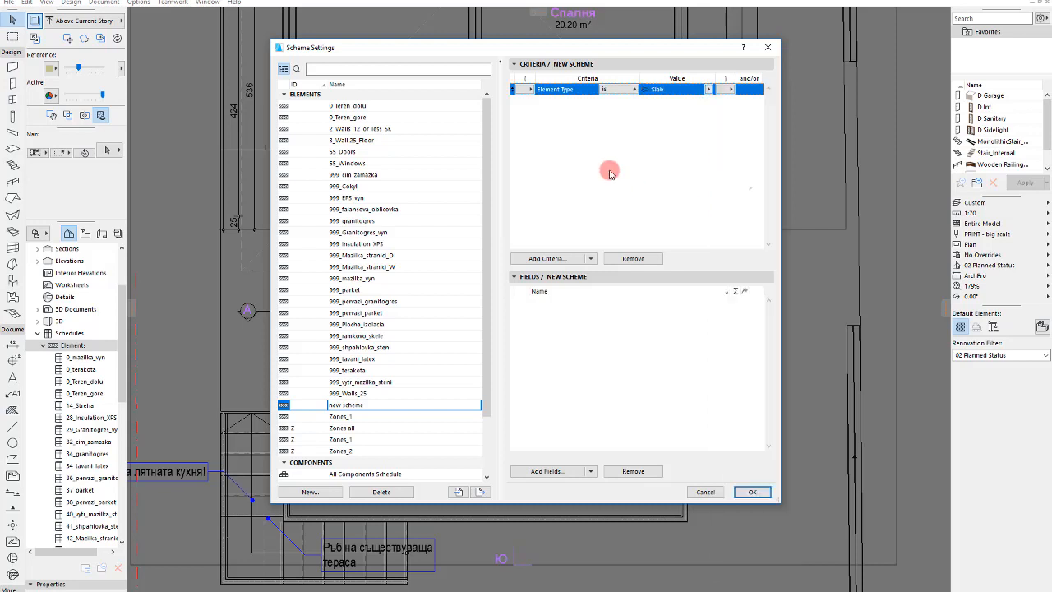
# Add a Home Story criterion to the new scheme and set it to 2. Етаж 1
pyautogui.click(546, 258)
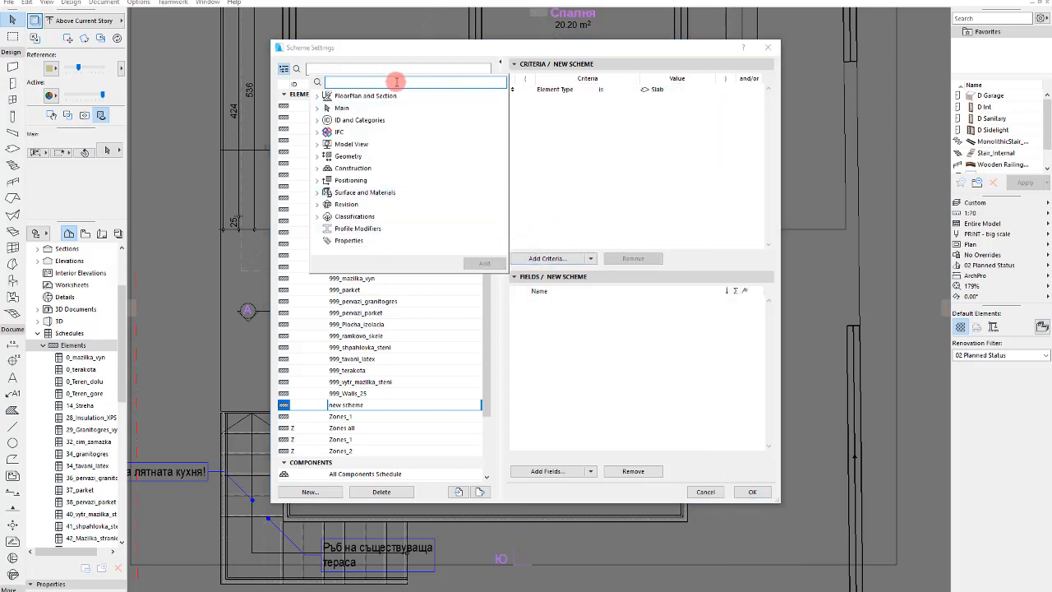
pyautogui.write('home')
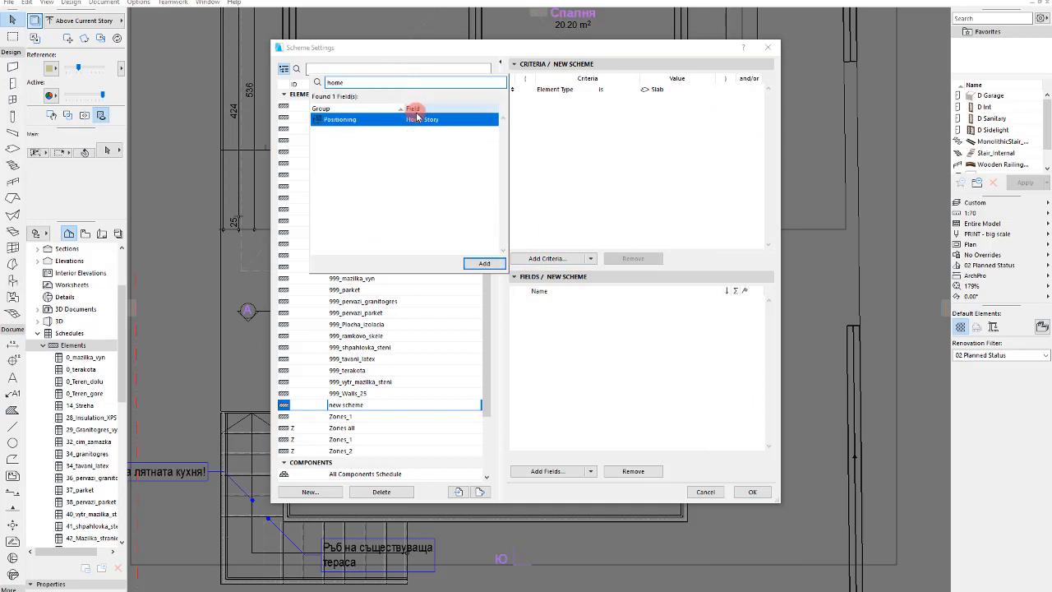
pyautogui.doubleClick(420, 119)
pyautogui.click(705, 100)
pyautogui.click(708, 100)
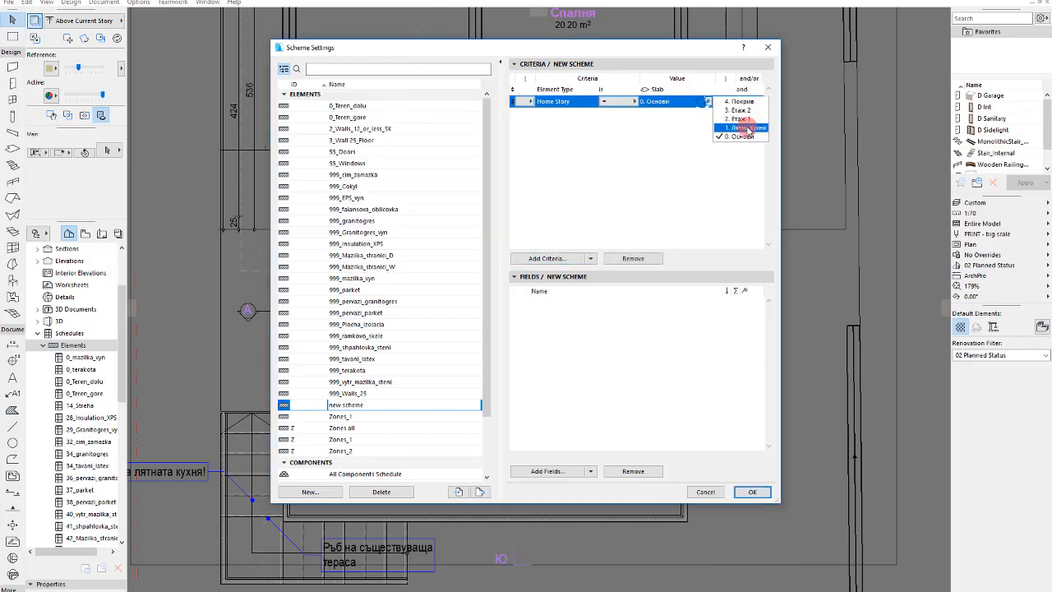
pyautogui.click(742, 120)
# Add a Layer criterion to the new scheme and set its value to A-Slab
pyautogui.click(550, 258)
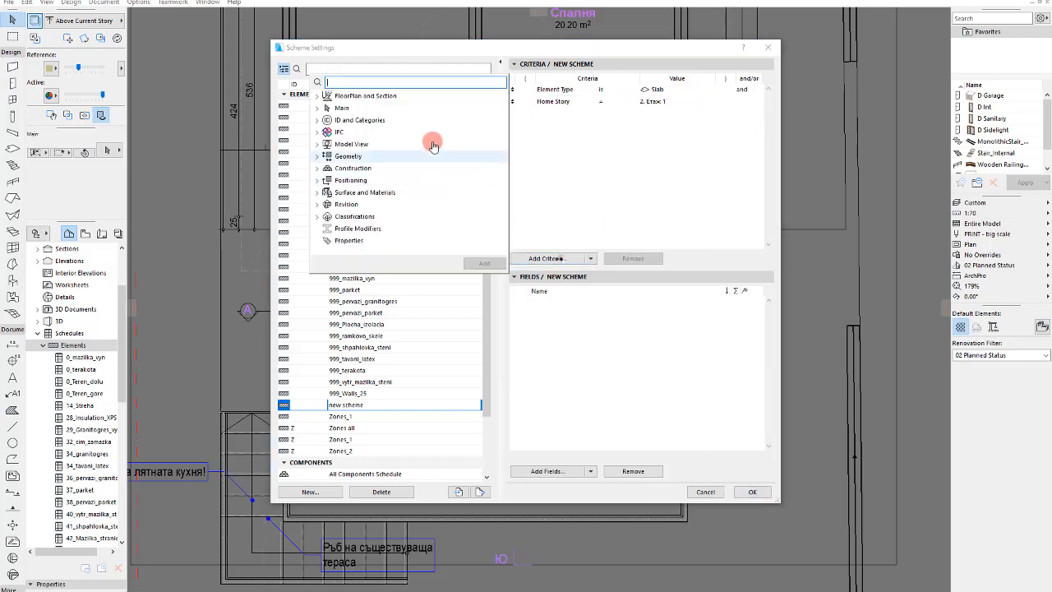
pyautogui.write('layer')
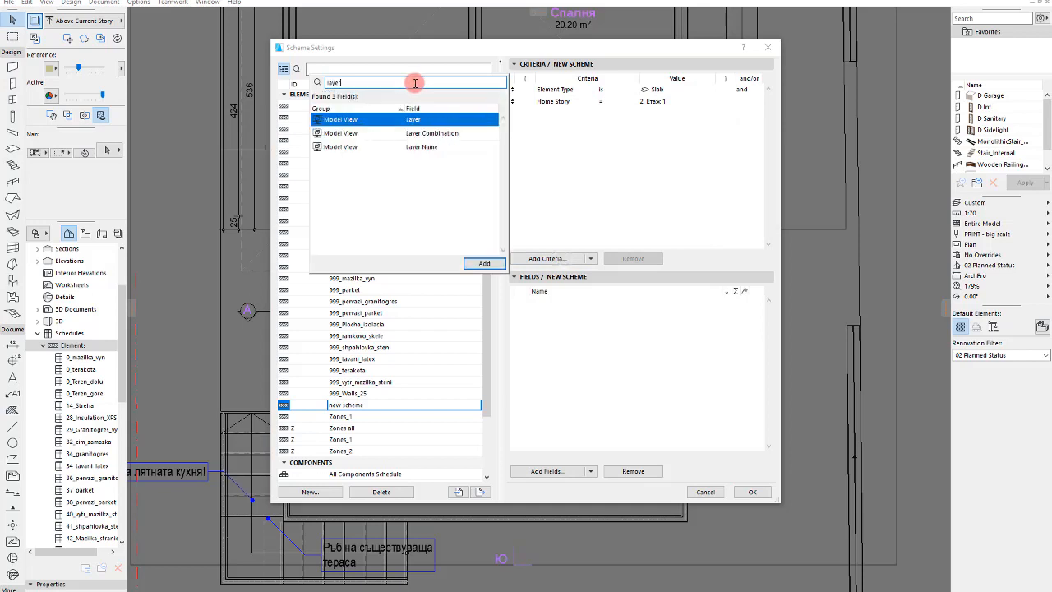
pyautogui.doubleClick(448, 123)
pyautogui.click(708, 113)
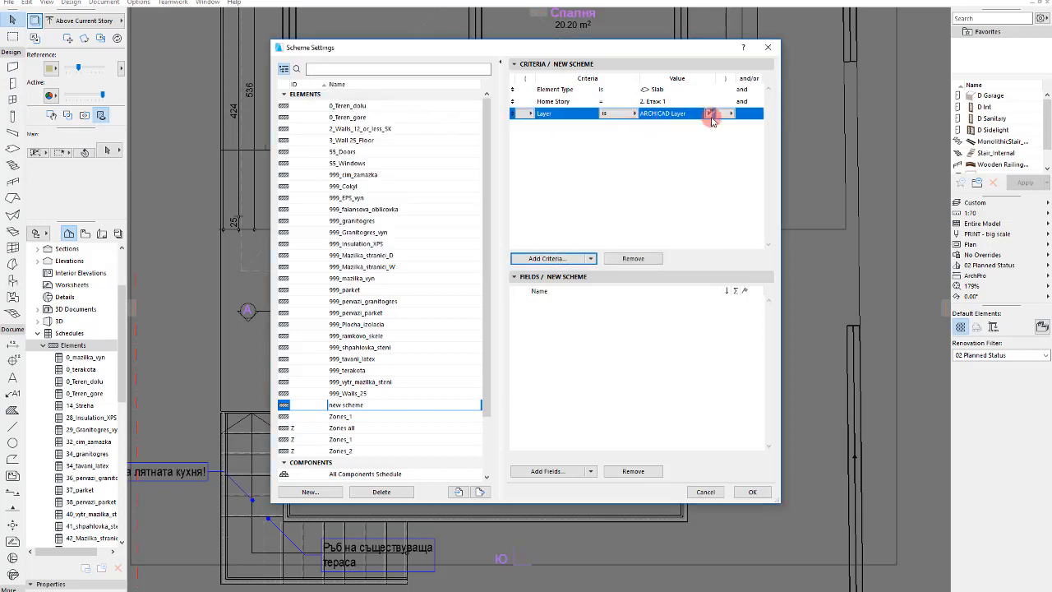
pyautogui.click(707, 114)
pyautogui.click(788, 341)
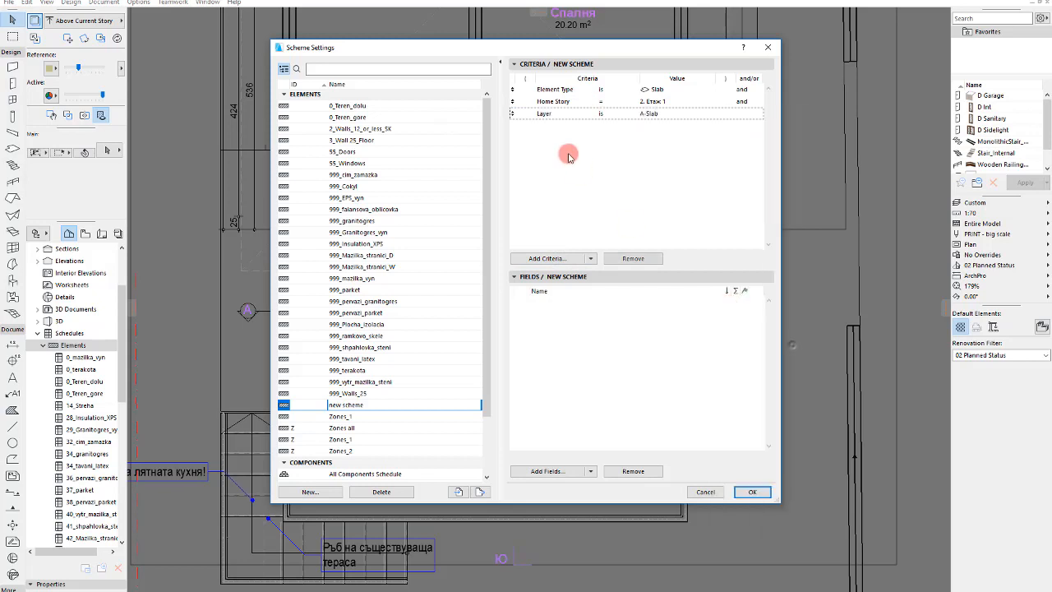
# Add two Renovation Status criteria to the new scheme, one for Existing and one for New
pyautogui.click(546, 257)
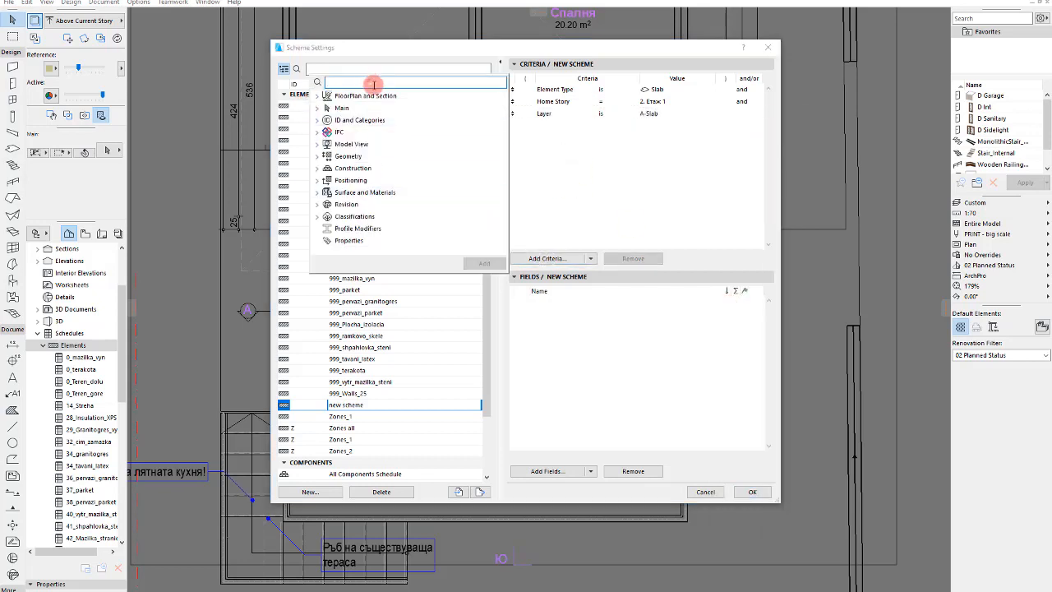
pyautogui.write('t')
pyautogui.press('BackSpace')
pyautogui.write('reno')
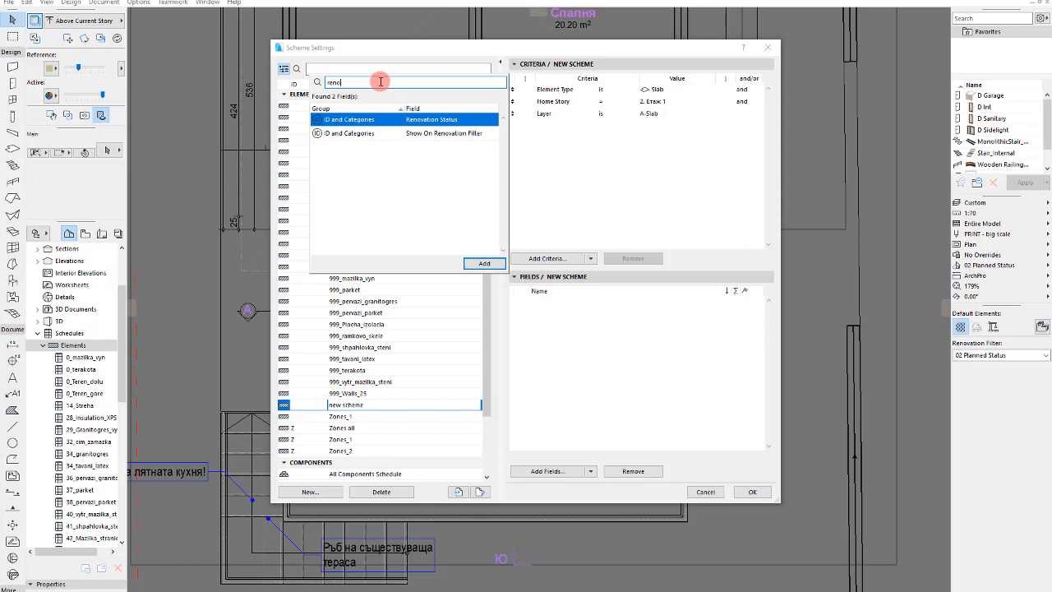
pyautogui.doubleClick(465, 121)
pyautogui.doubleClick(413, 119)
pyautogui.click(644, 167)
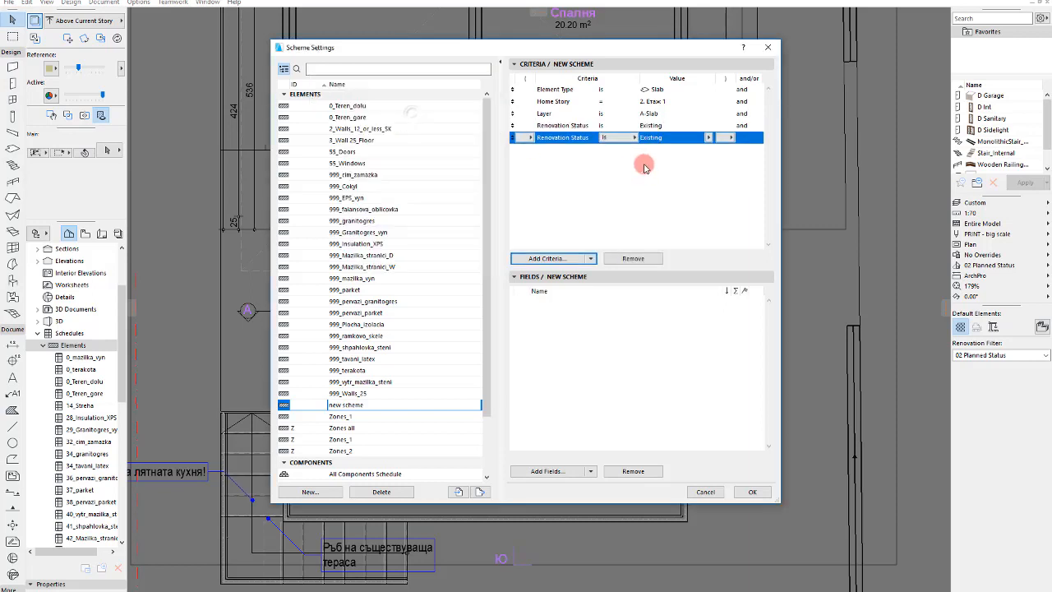
pyautogui.click(629, 128)
pyautogui.click(709, 137)
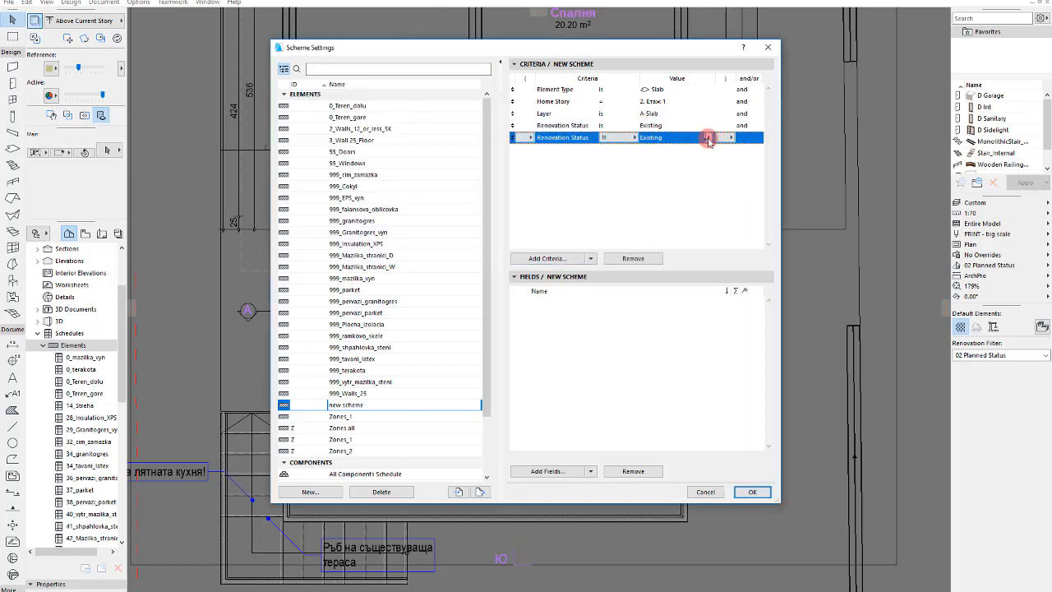
pyautogui.click(709, 138)
pyautogui.click(731, 154)
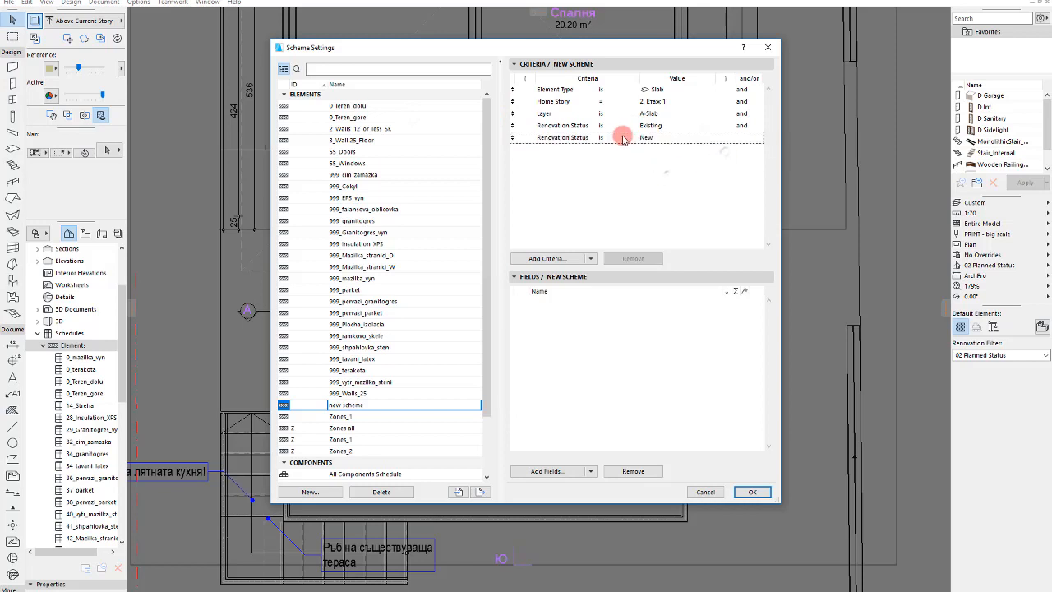
# Join the Existing and New Renovation Status criteria with "or" and enclose the pair in parentheses
pyautogui.click(615, 126)
pyautogui.click(758, 125)
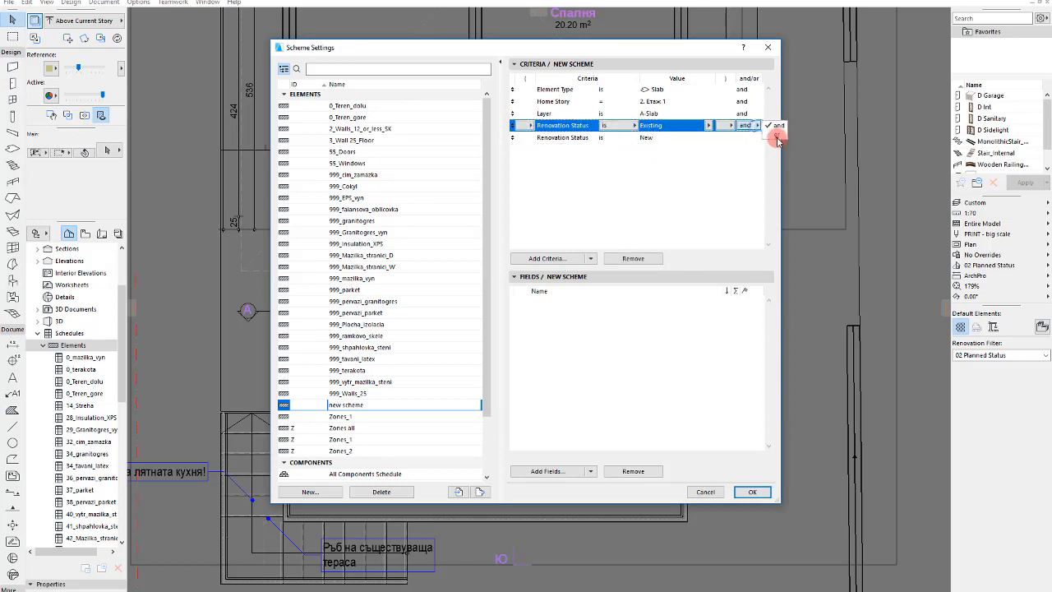
pyautogui.click(777, 136)
pyautogui.click(521, 127)
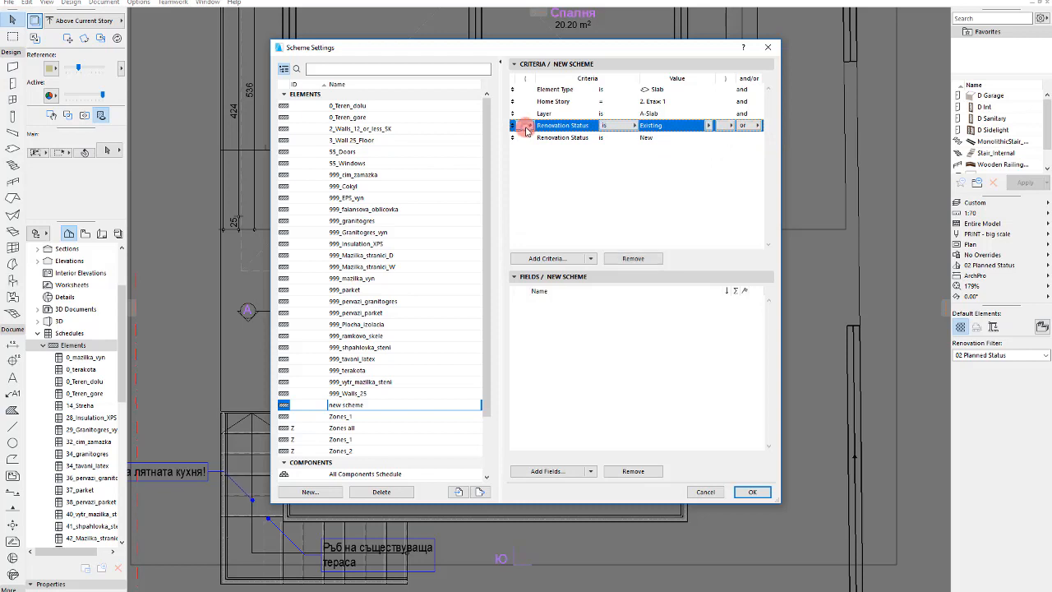
pyautogui.click(527, 126)
pyautogui.click(555, 136)
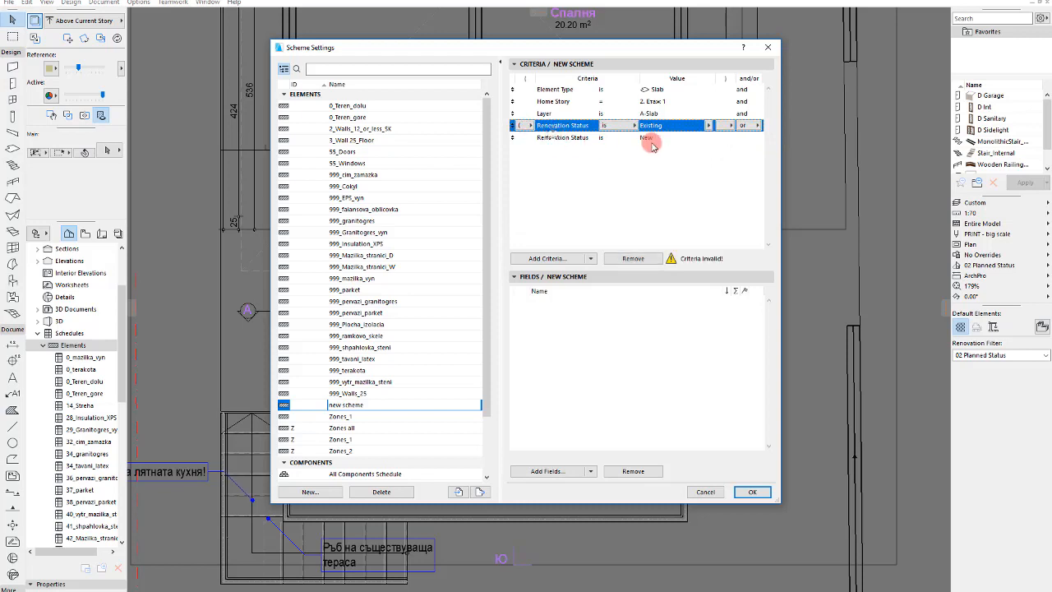
pyautogui.click(655, 140)
pyautogui.click(729, 139)
pyautogui.click(747, 147)
pyautogui.click(531, 136)
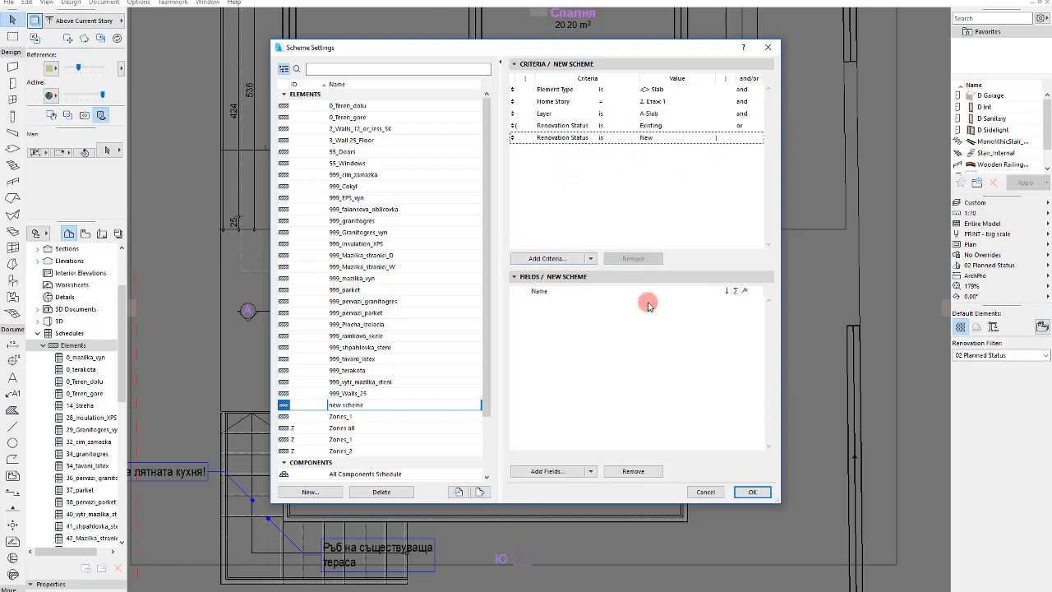
# Add the general Surface Area and the slab Bottom Surface Area as fields of the new scheme
pyautogui.click(547, 471)
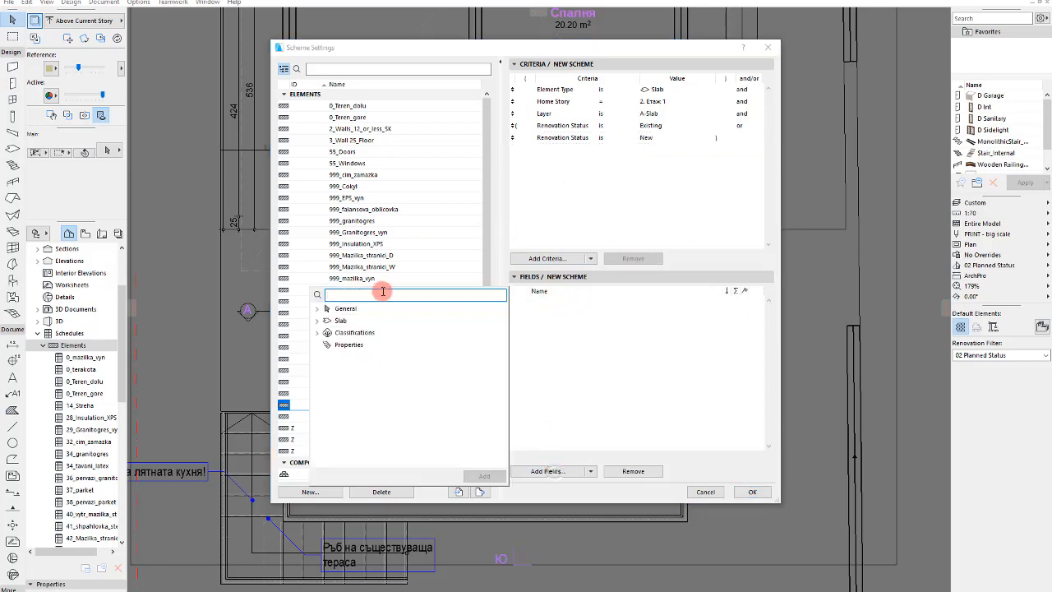
pyautogui.write('surfa')
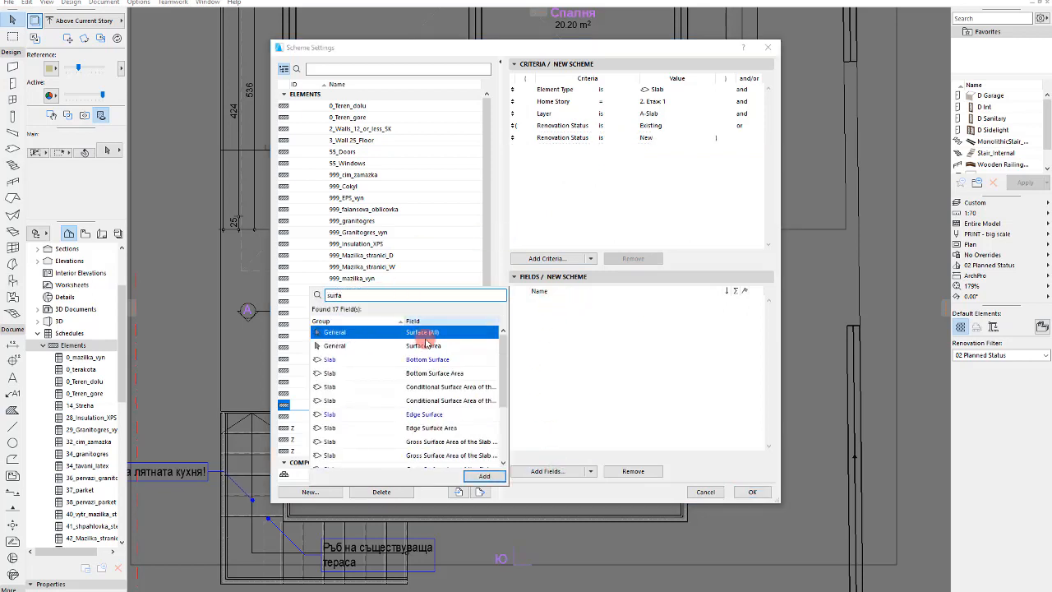
pyautogui.doubleClick(449, 348)
pyautogui.click(434, 386)
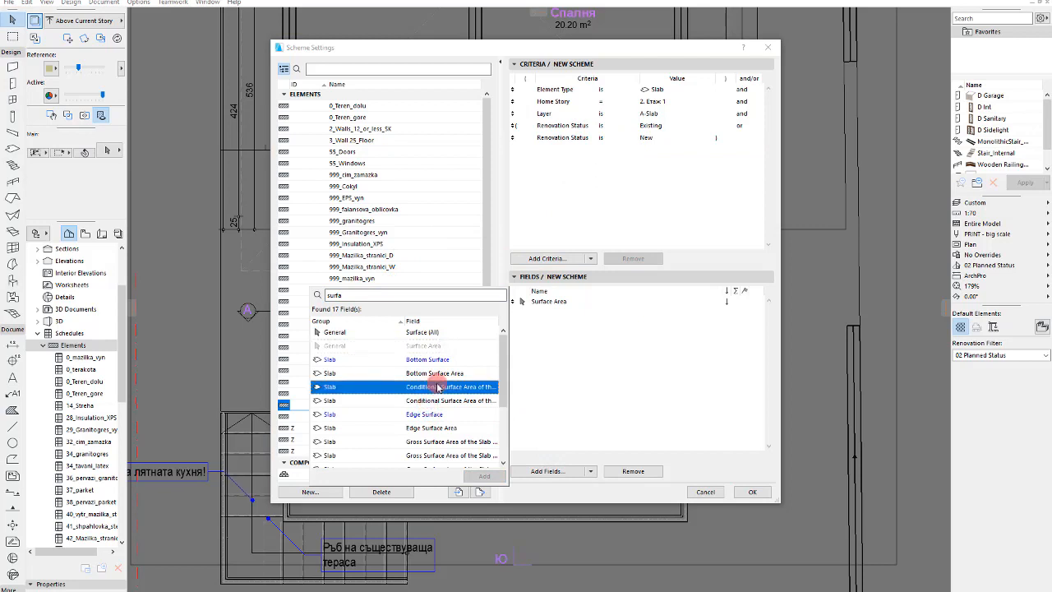
pyautogui.doubleClick(451, 374)
pyautogui.scroll(-1, 466, 411)
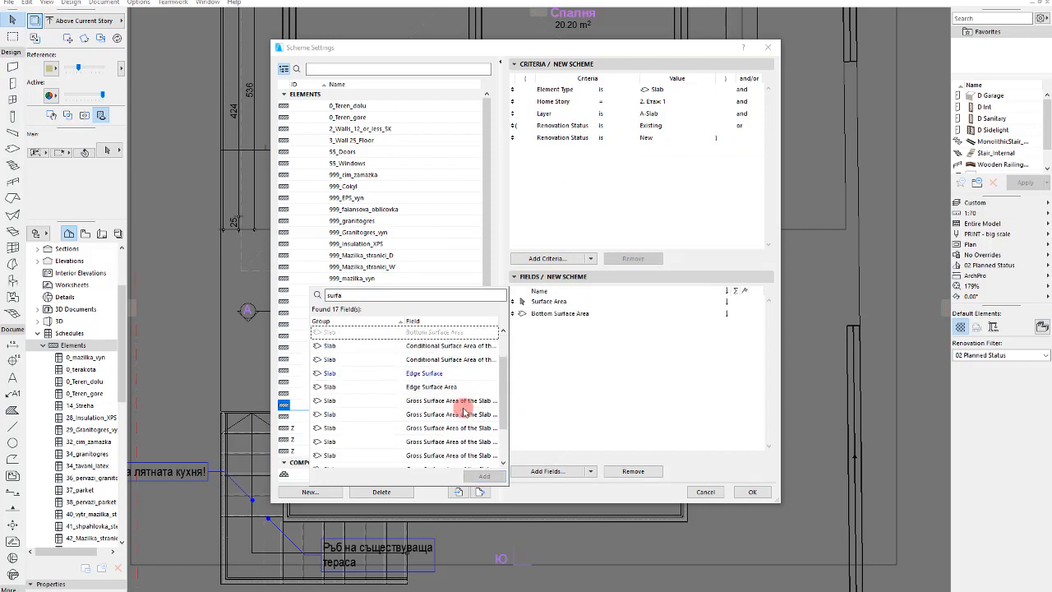
pyautogui.scroll(1, 469, 394)
# Add the Conditional Volume field to the new scheme
pyautogui.doubleClick(413, 299)
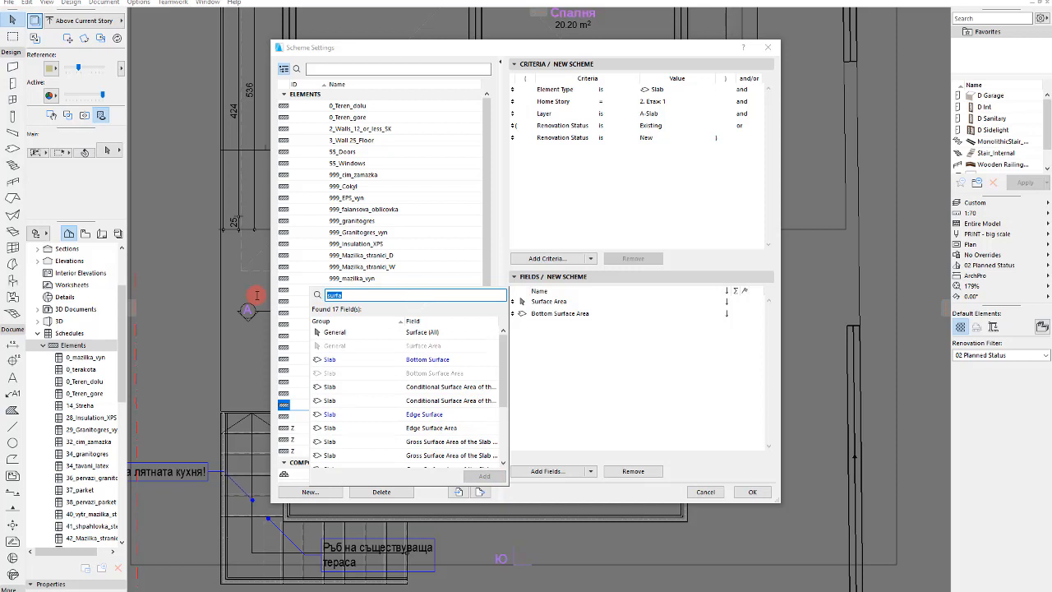
pyautogui.write('vol')
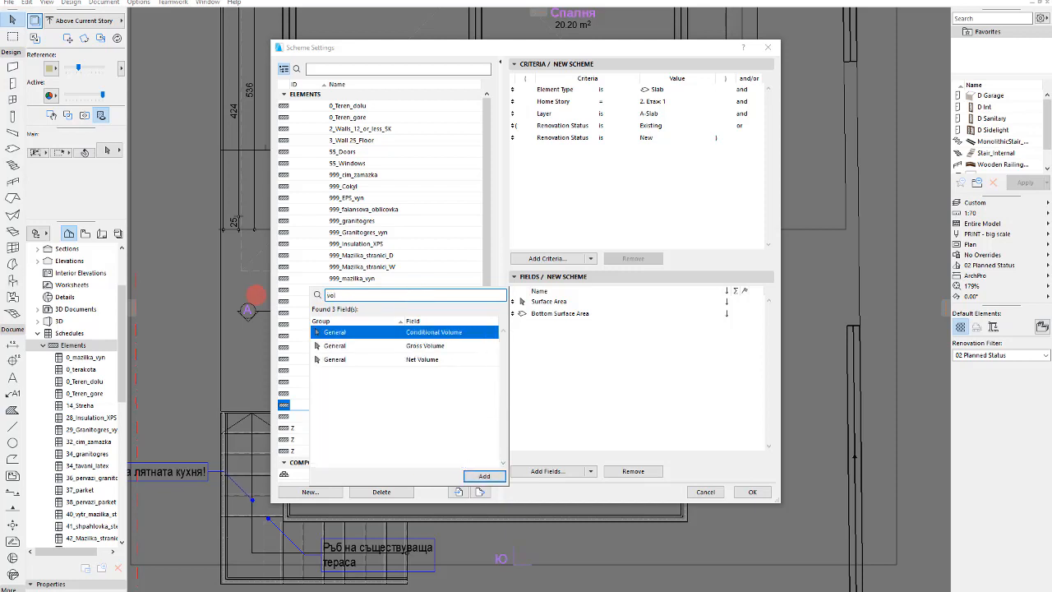
pyautogui.click(431, 345)
pyautogui.doubleClick(436, 332)
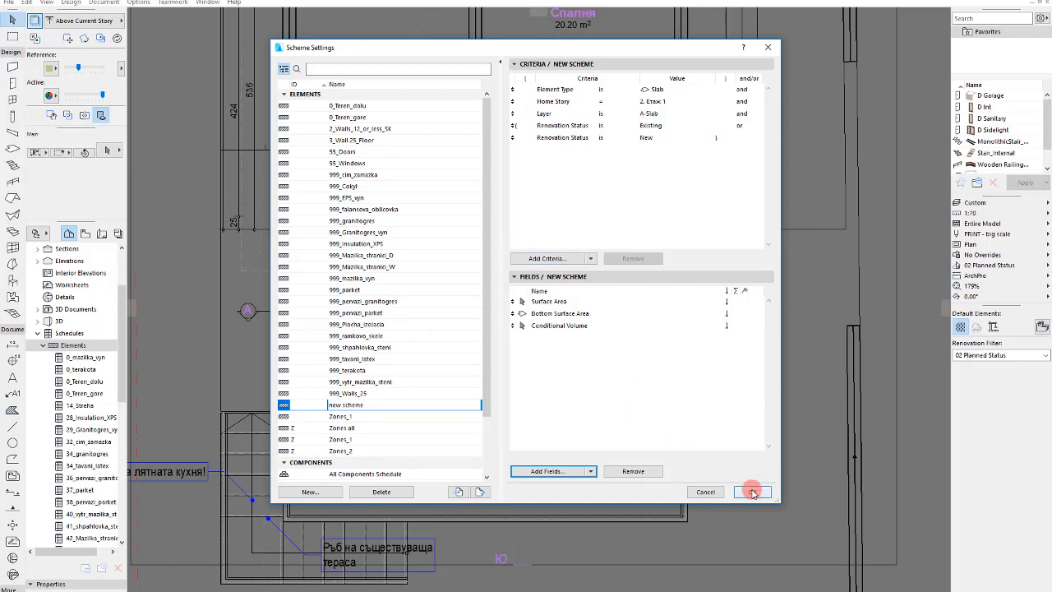
# Name the new scheme 4_Slabs_upper_level, confirm the scheme settings and open its schedule
pyautogui.click(411, 408)
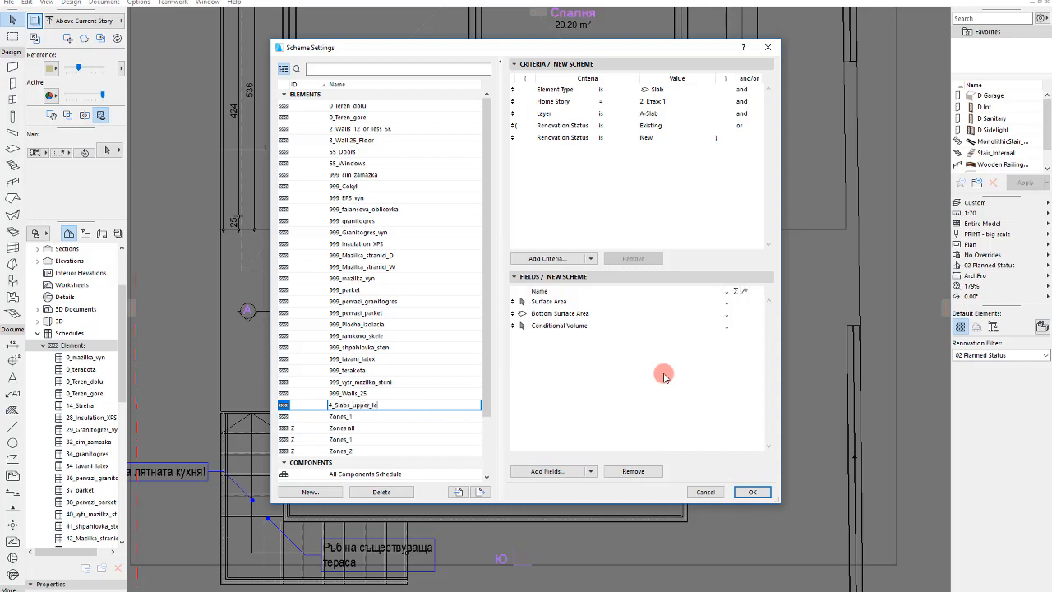
pyautogui.press('Return')
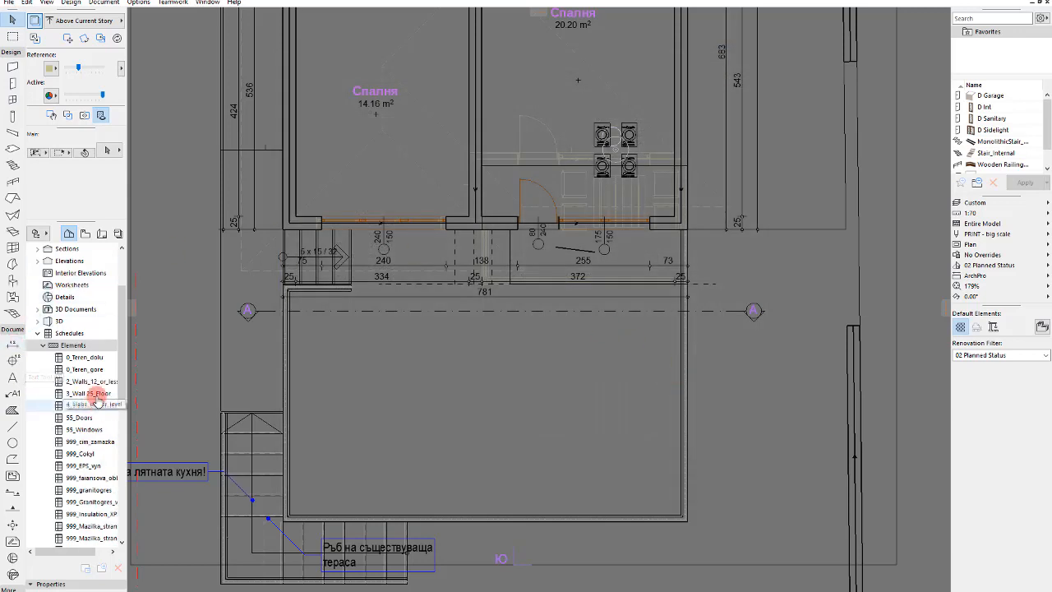
pyautogui.click(83, 393)
pyautogui.doubleClick(97, 405)
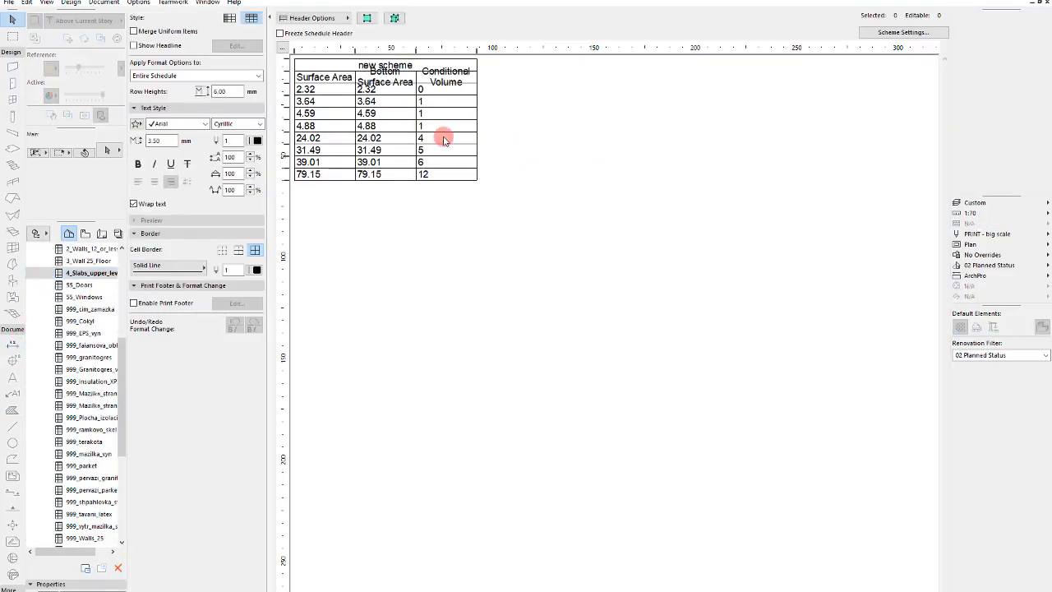
# Select the slab in the schedule's first row and show it on the floor plan
pyautogui.click(342, 94)
pyautogui.click(367, 17)
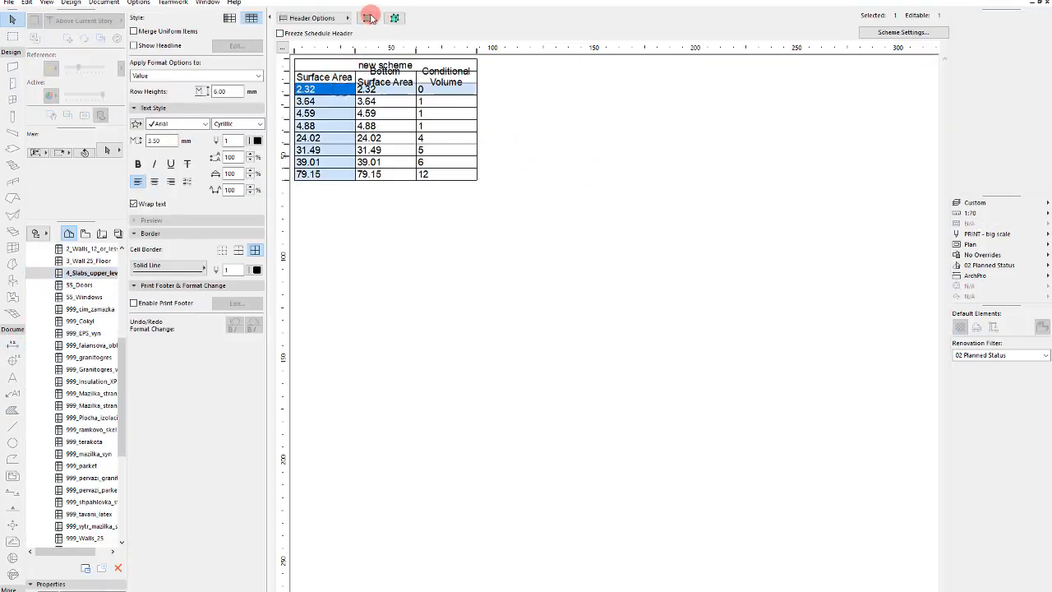
pyautogui.scroll(-8, 516, 174)
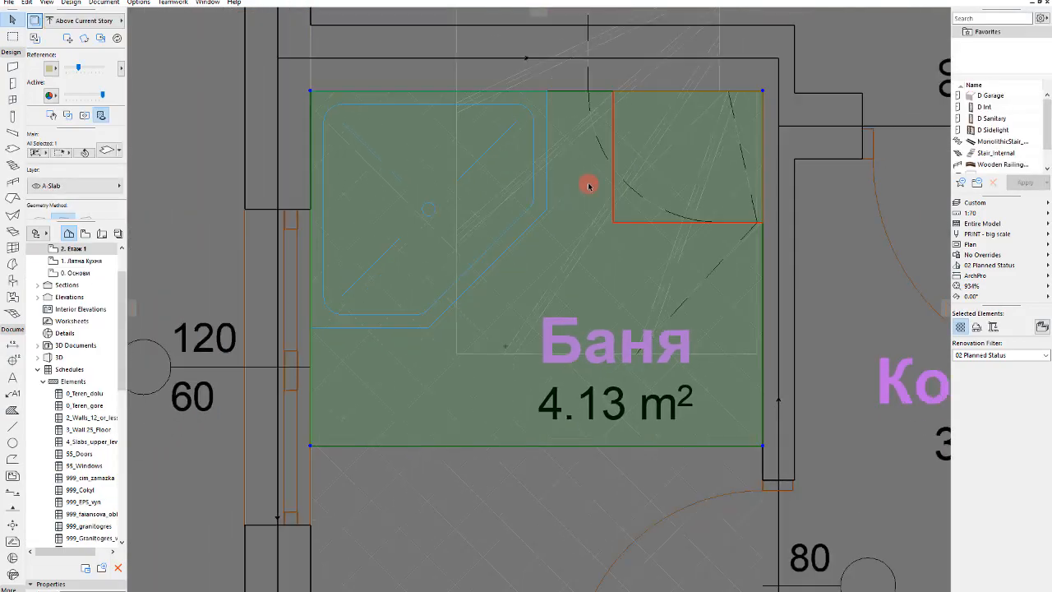
pyautogui.scroll(-4, 512, 183)
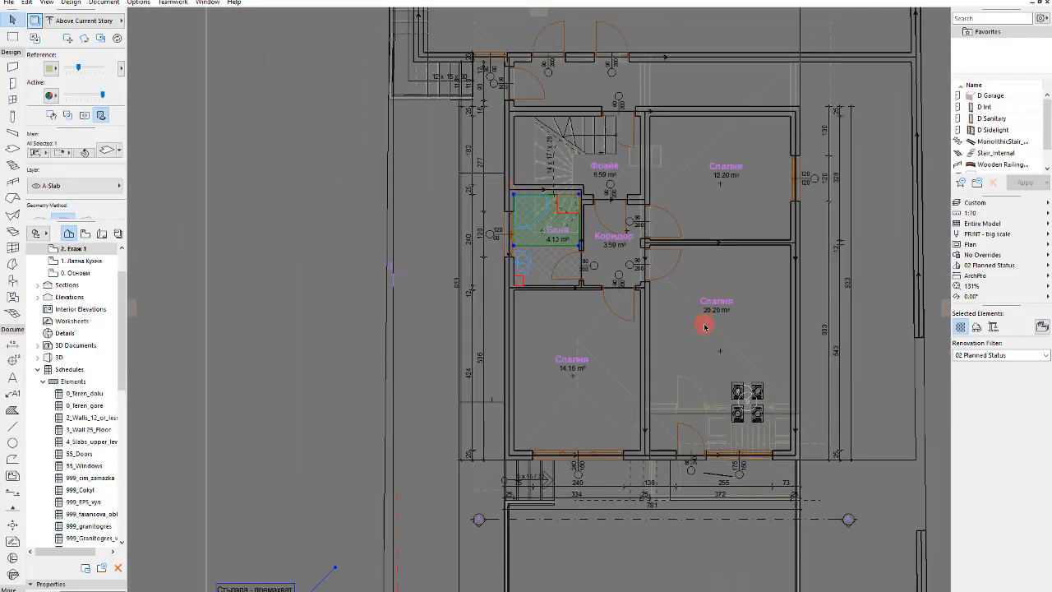
# Assign the large terrace slab and the smaller slab adjoining it below the bedrooms to the A-Site layer
pyautogui.click(633, 247)
pyautogui.scroll(-3, 705, 421)
pyautogui.scroll(5, 705, 421)
pyautogui.click(564, 436)
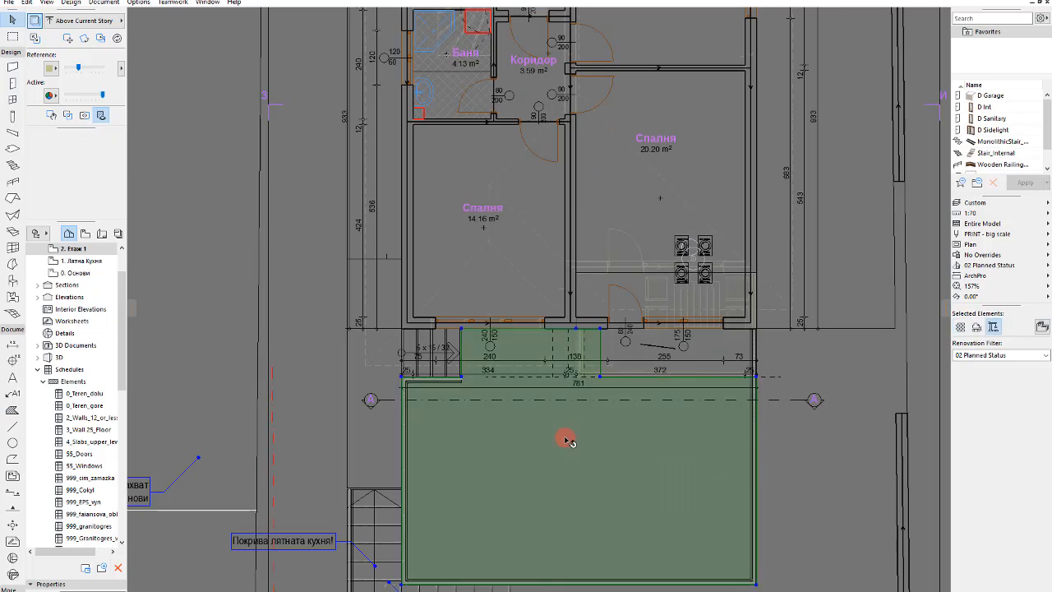
pyautogui.scroll(4, 617, 347)
pyautogui.keyDown('shift'); pyautogui.click(607, 318); pyautogui.keyUp('shift')
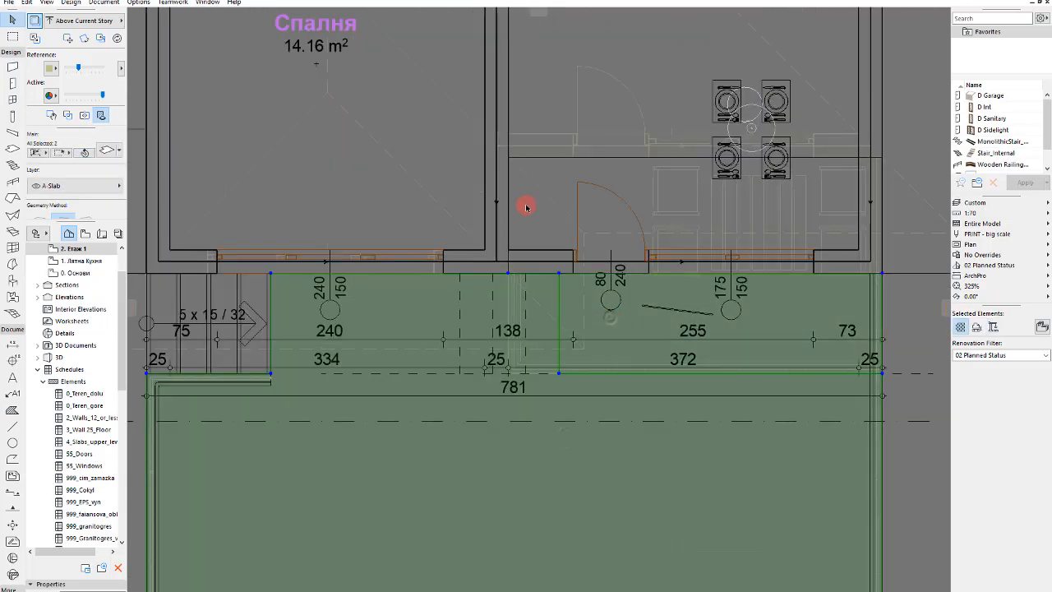
pyautogui.click(78, 186)
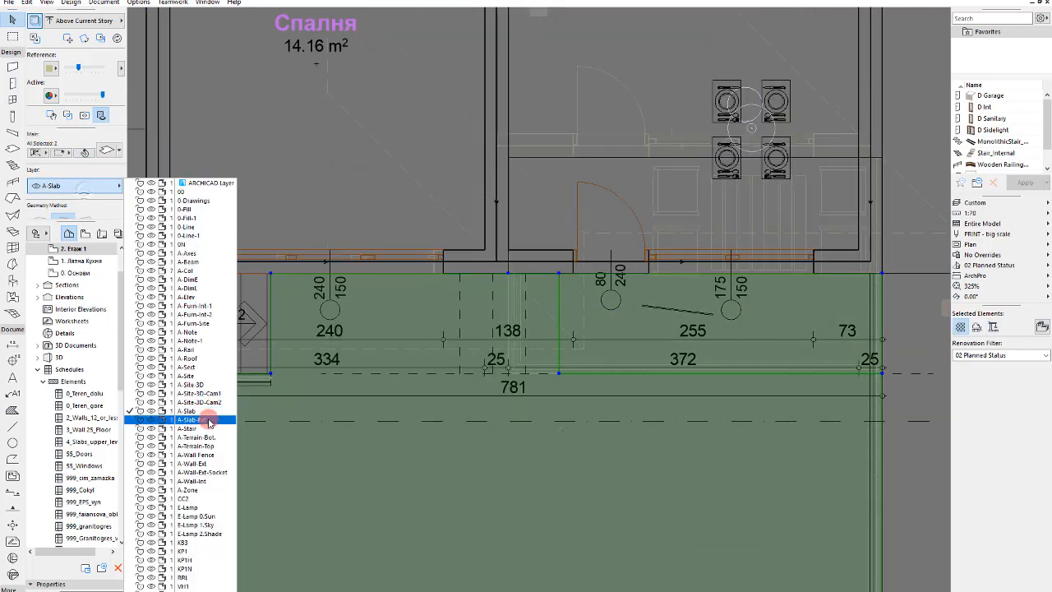
pyautogui.click(212, 378)
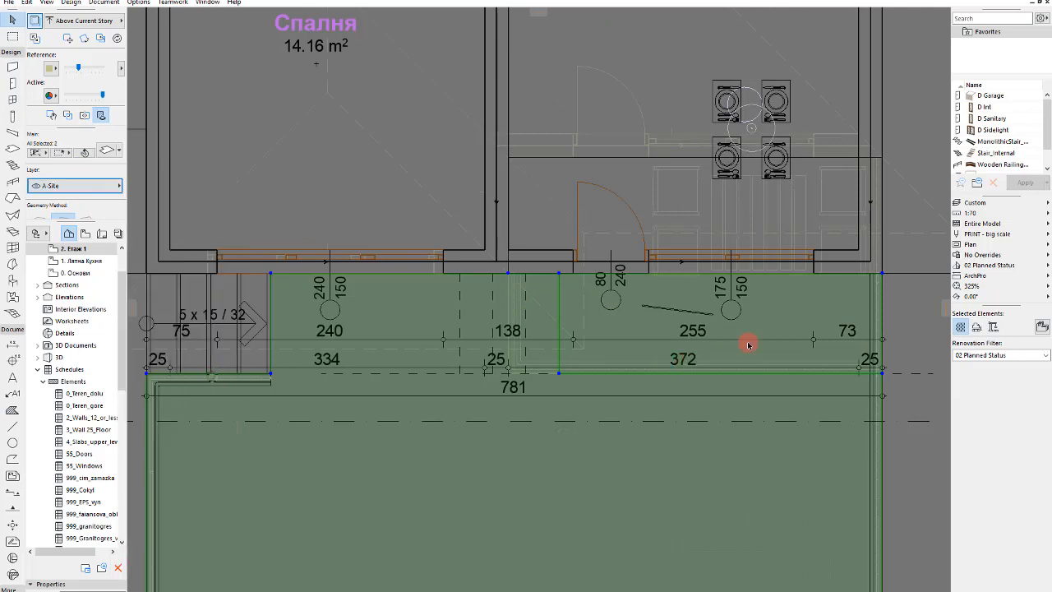
# Apply the 01 Existing Plan renovation filter and assign the existing terrace slab below the right-hand room to the A-Site layer
pyautogui.click(982, 353)
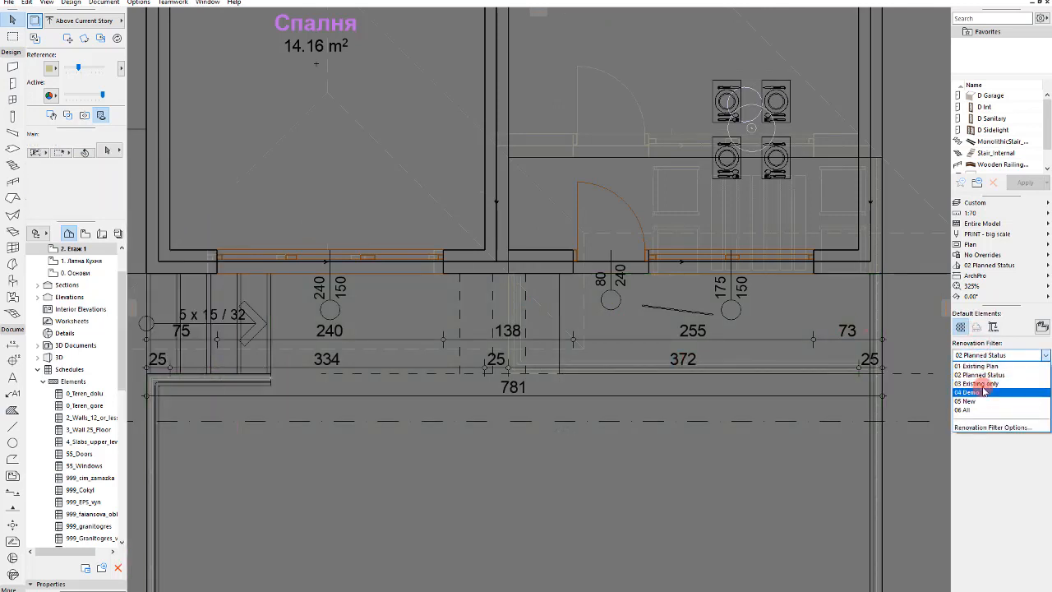
pyautogui.click(982, 366)
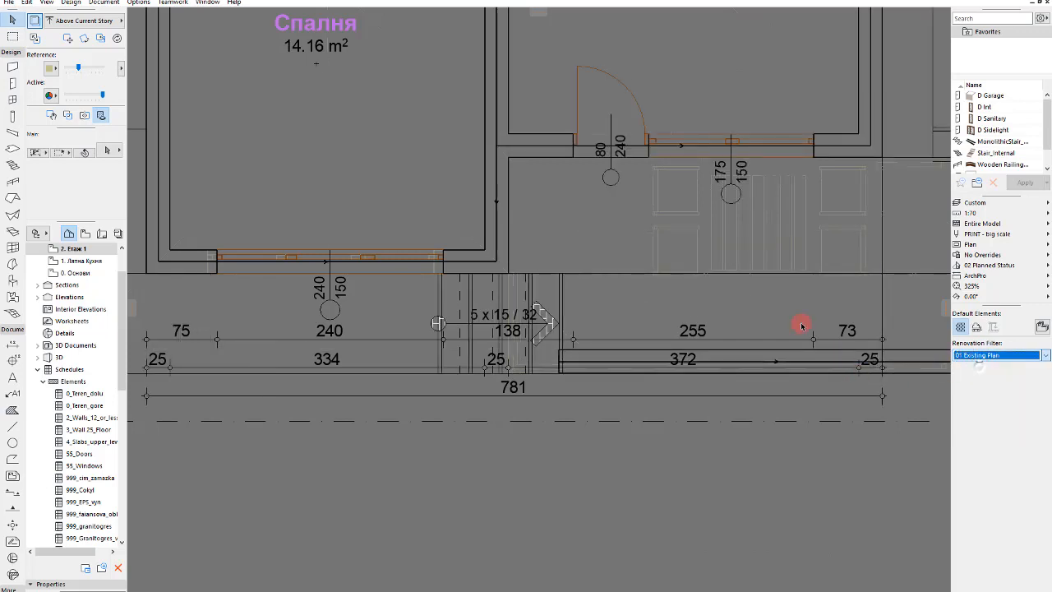
pyautogui.click(621, 230)
pyautogui.click(78, 186)
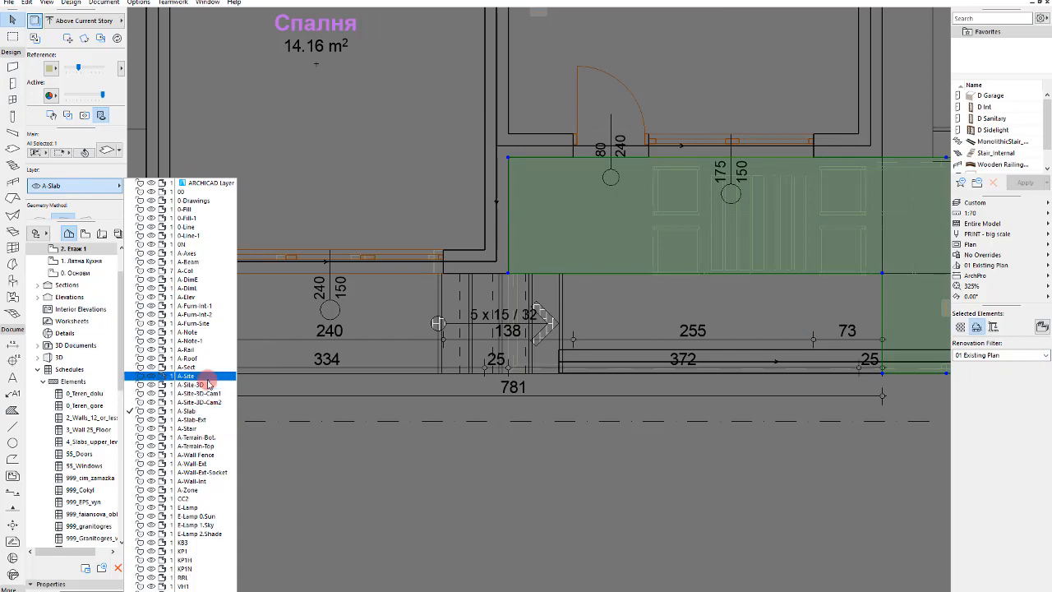
pyautogui.click(254, 399)
# Change the Layer criterion of the 4_Slabs_upper_level scheme to A-Site and confirm the scheme settings
pyautogui.click(73, 429)
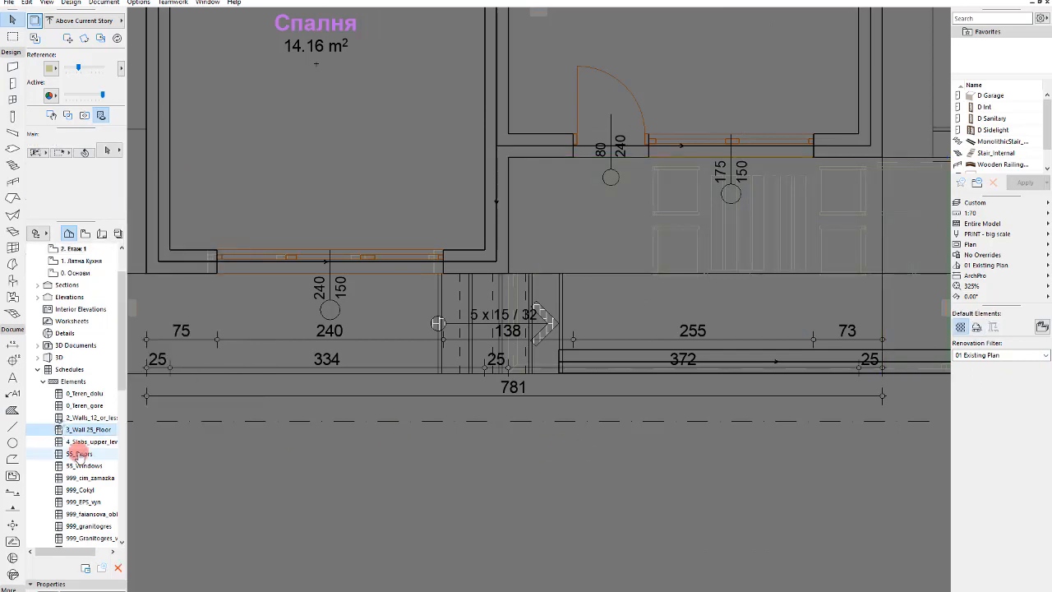
pyautogui.click(86, 442)
pyautogui.rightClick(87, 441)
pyautogui.click(146, 549)
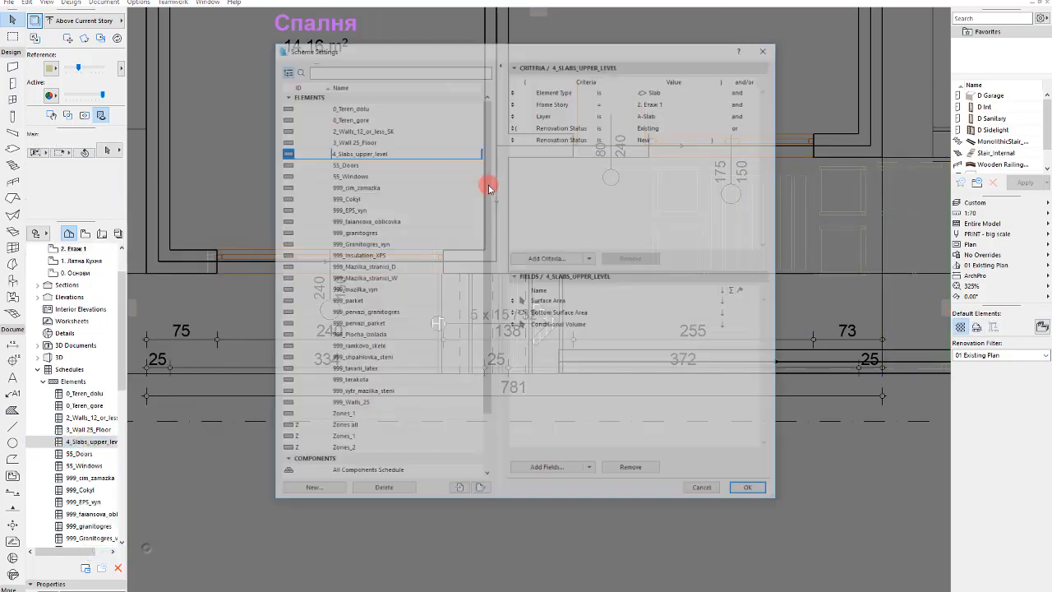
pyautogui.click(630, 116)
pyautogui.click(702, 116)
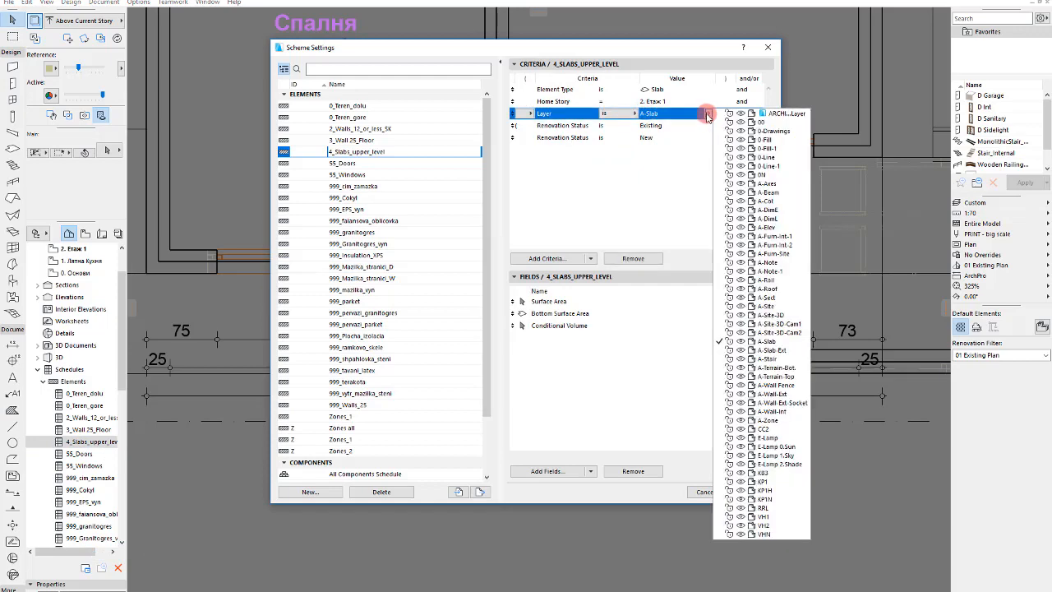
pyautogui.click(770, 306)
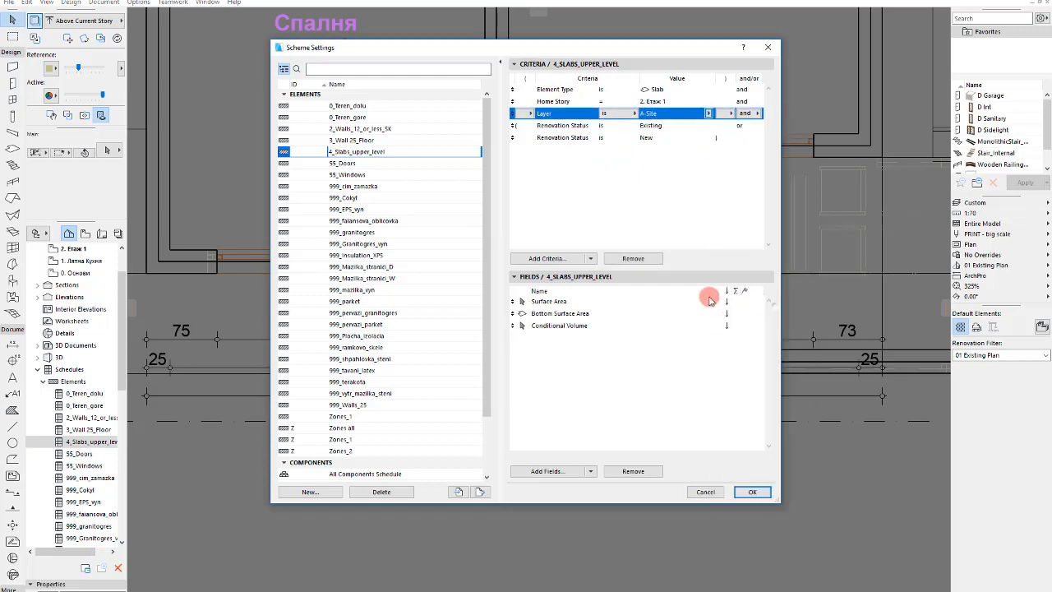
pyautogui.click(751, 492)
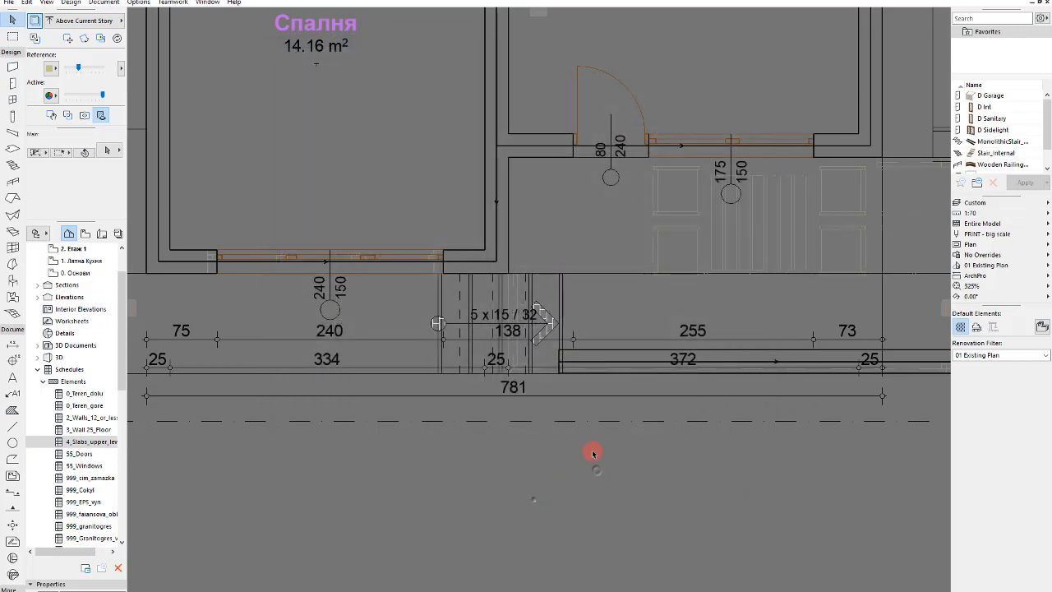
# Isolate the layer of the house's main floor slab by hiding all other layers
pyautogui.scroll(-6, 575, 382)
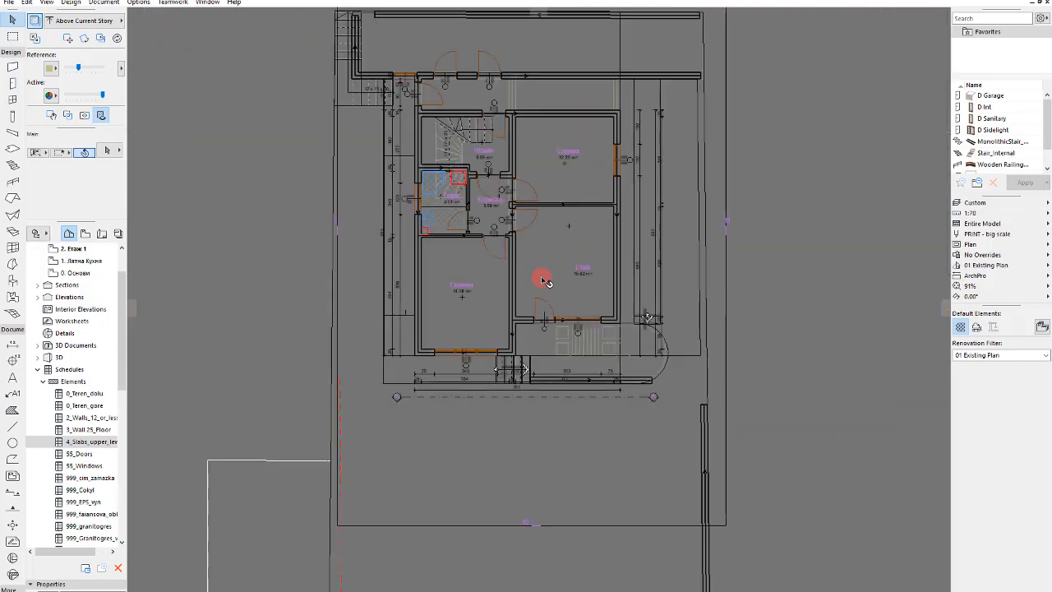
pyautogui.click(554, 278)
pyautogui.scroll(3, 510, 207)
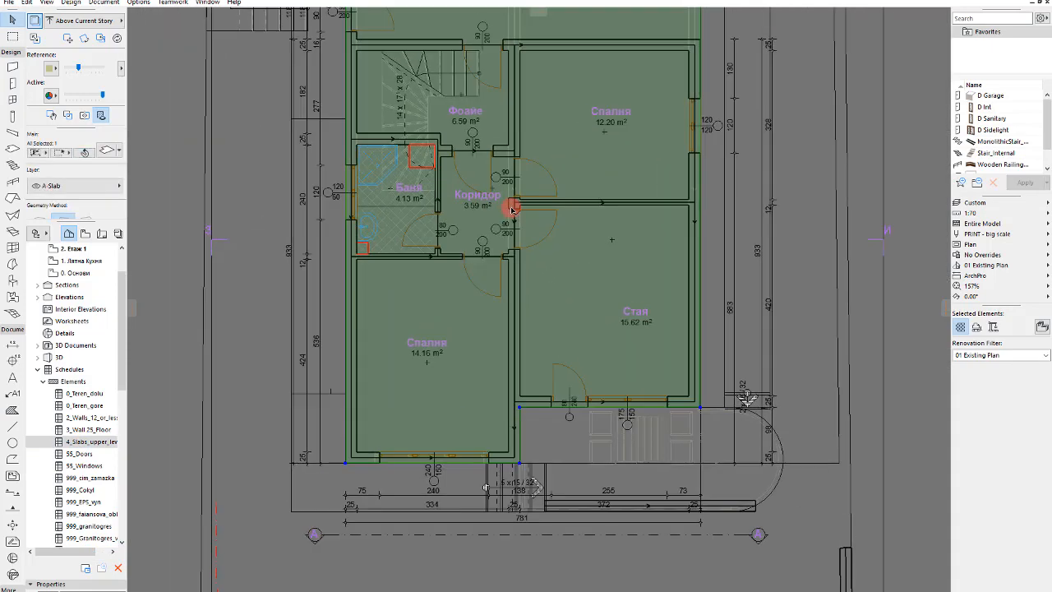
pyautogui.hotkey('ctrl', 'shift', 'h')
pyautogui.scroll(-4, 491, 284)
pyautogui.click(688, 265)
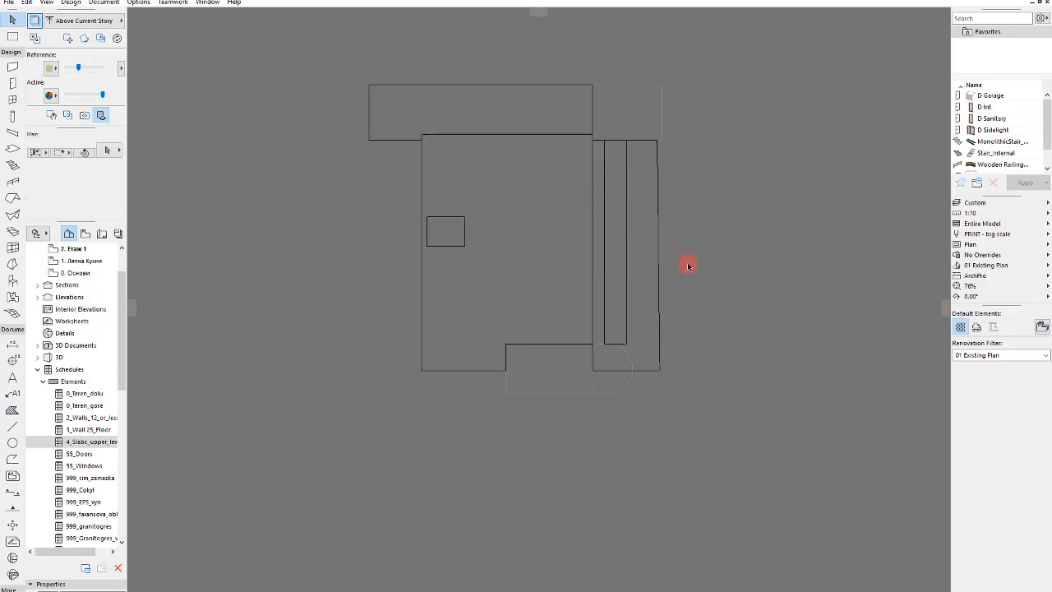
pyautogui.click(634, 222)
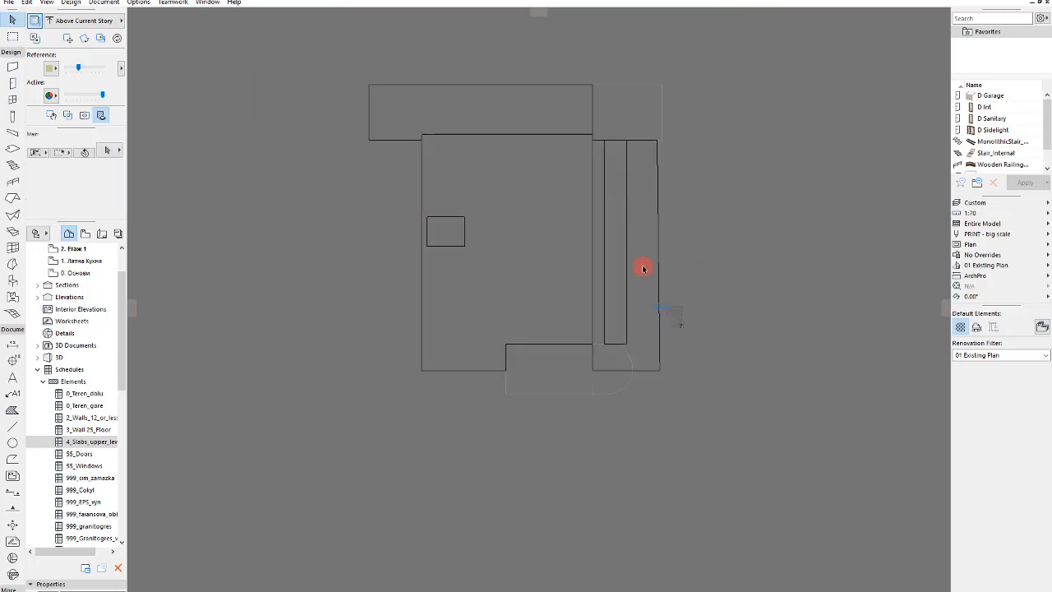
pyautogui.scroll(4, 617, 104)
pyautogui.keyDown('shift'); pyautogui.click(630, 106); pyautogui.keyUp('shift')
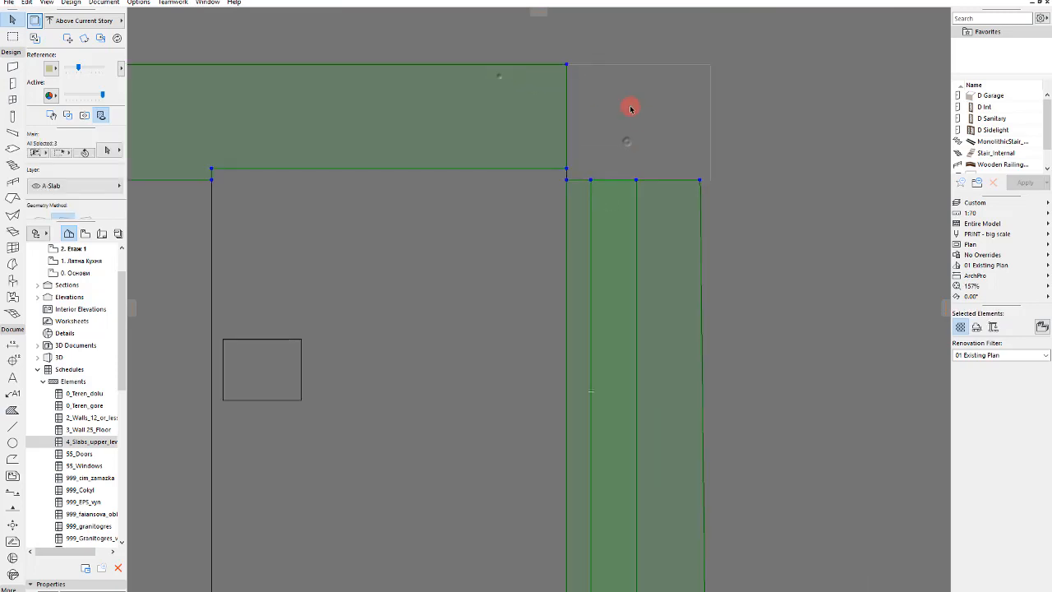
pyautogui.scroll(-4, 668, 152)
pyautogui.scroll(3, 685, 206)
pyautogui.click(737, 351)
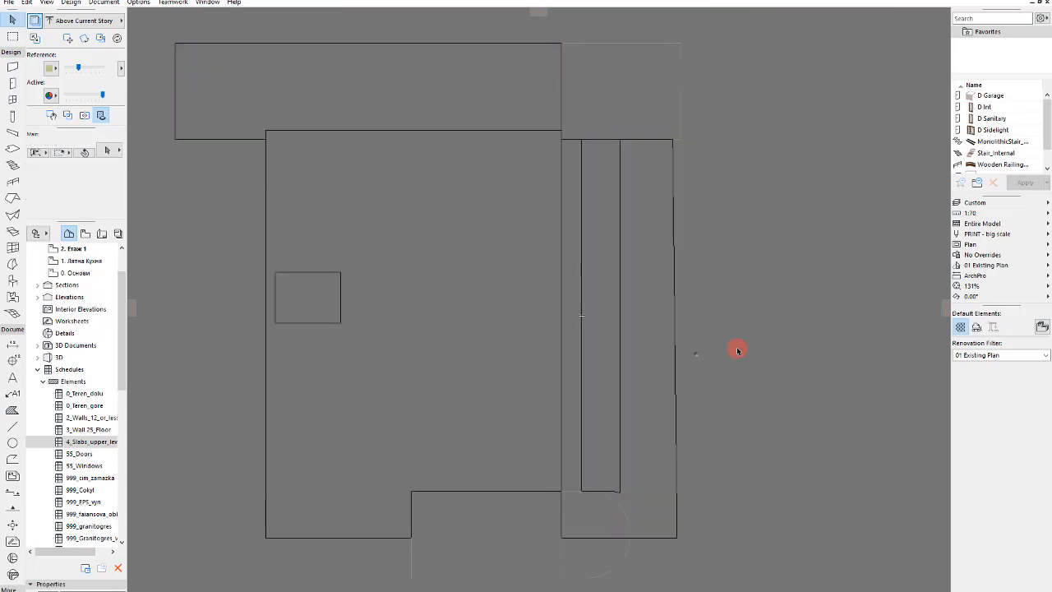
# Move the two long slabs along the right side of the house to the site layer
pyautogui.moveTo(593, 268); pyautogui.dragTo(593, 268)
pyautogui.click(102, 184)
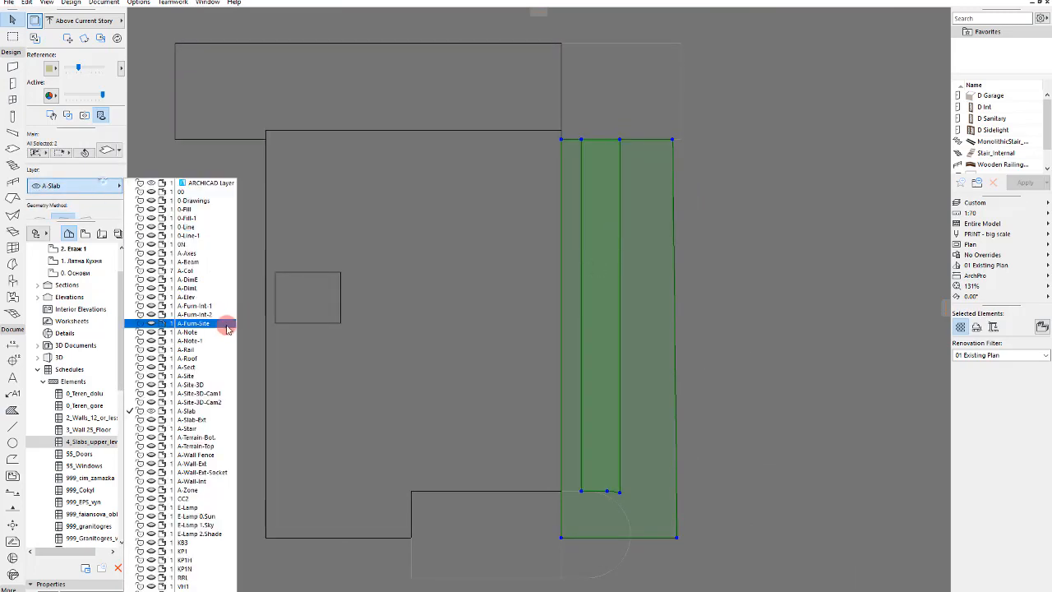
pyautogui.click(211, 384)
# Move the wide slab along the upper edge of the house to the site layer
pyautogui.click(594, 78)
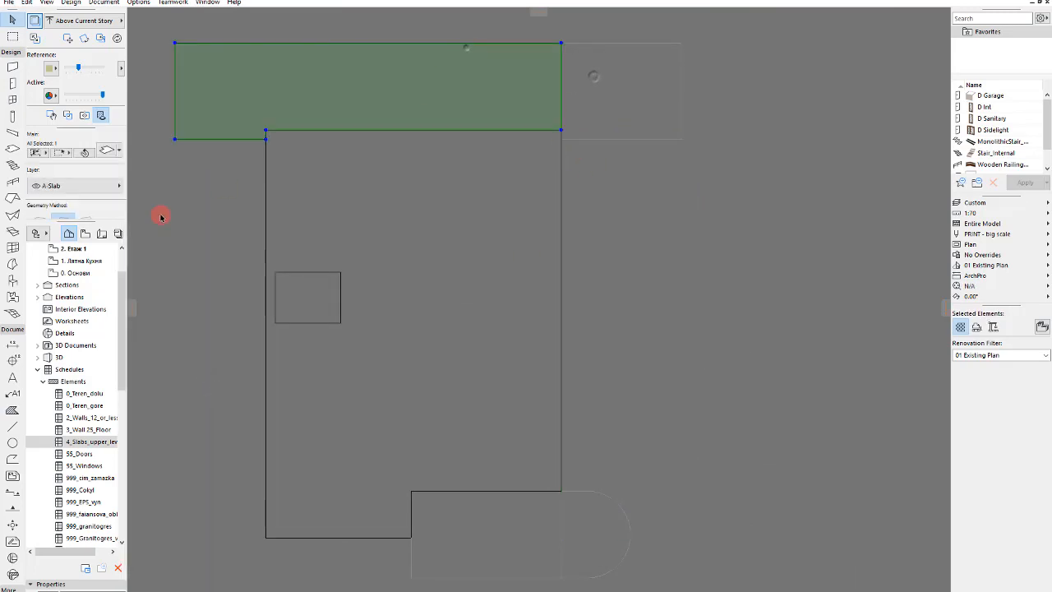
pyautogui.click(92, 187)
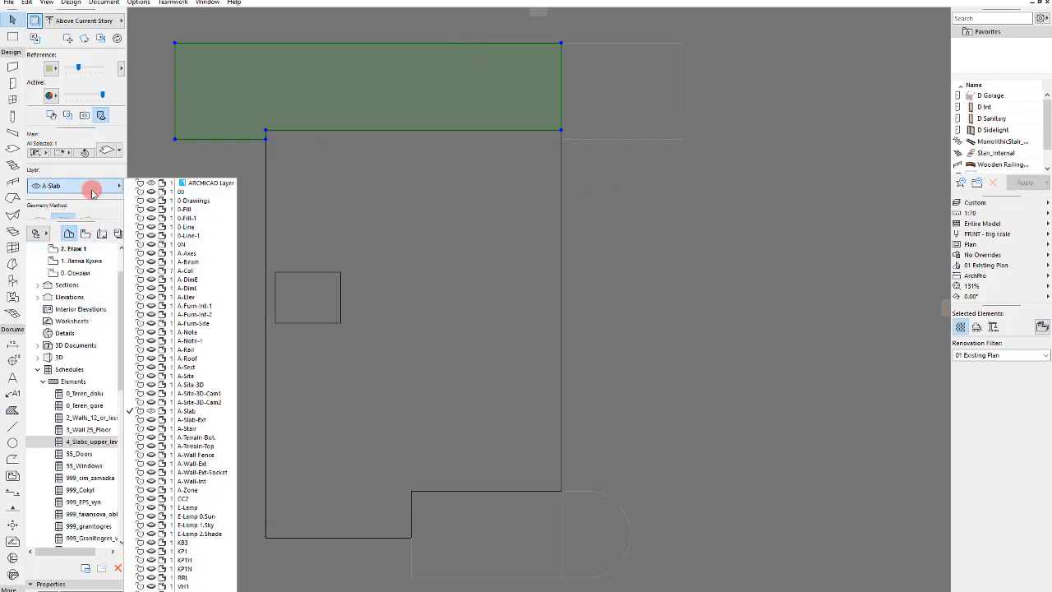
pyautogui.click(680, 213)
pyautogui.click(349, 48)
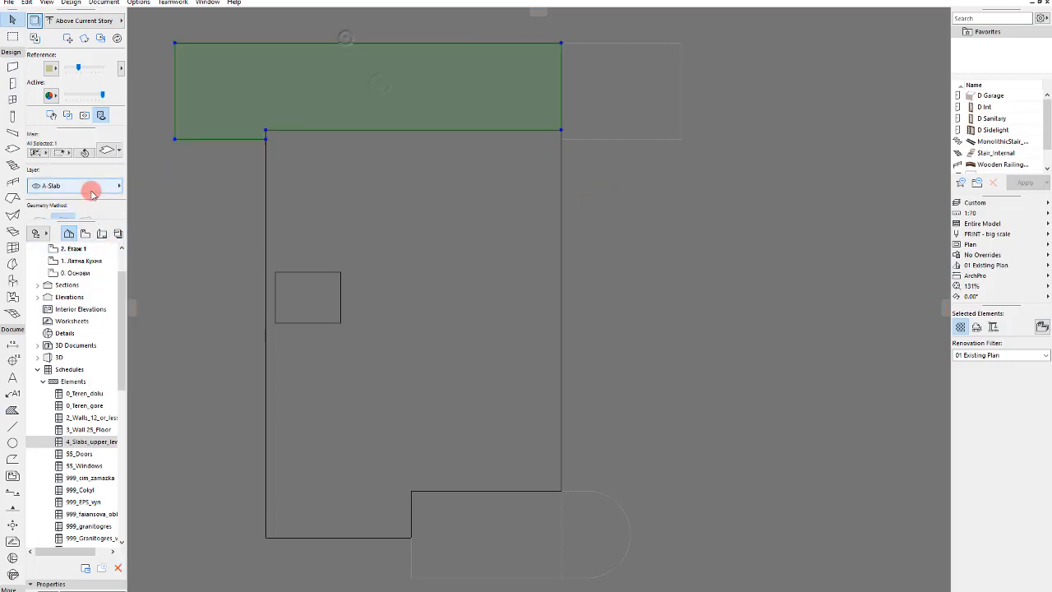
pyautogui.click(91, 186)
pyautogui.click(190, 384)
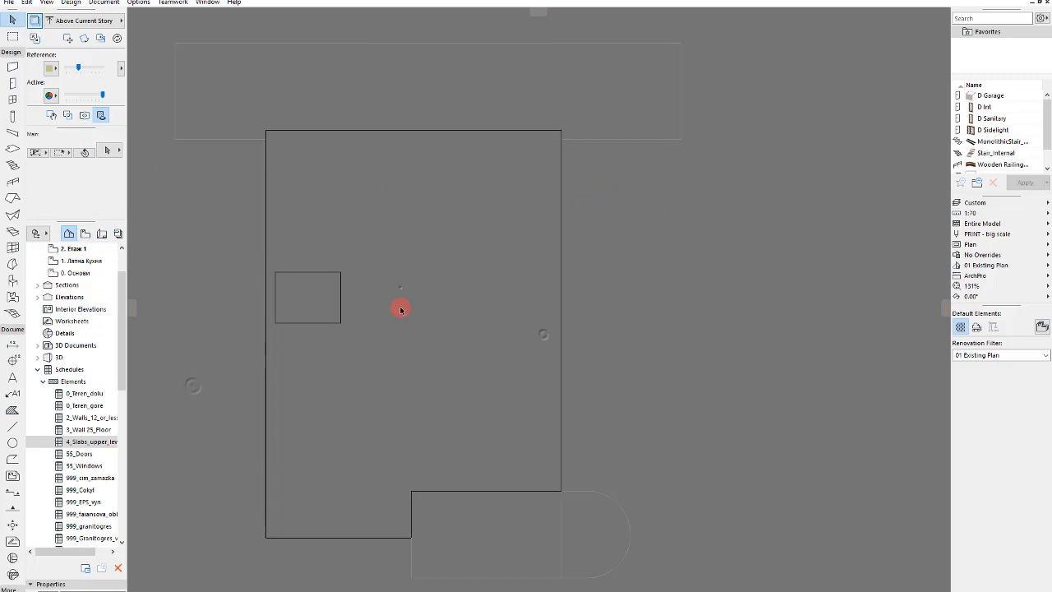
pyautogui.click(337, 271)
pyautogui.click(434, 211)
pyautogui.click(404, 129)
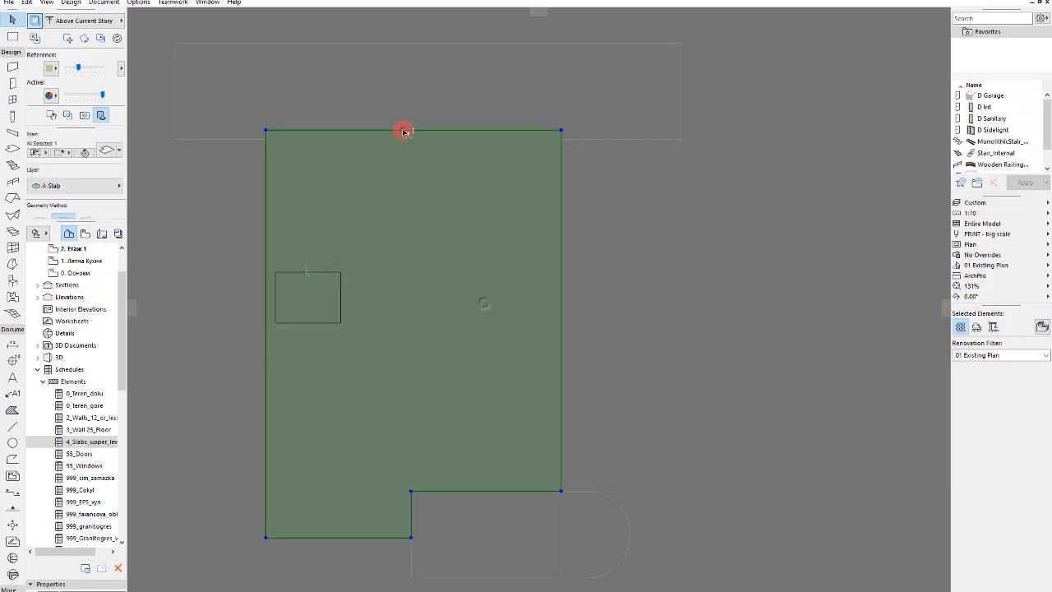
pyautogui.click(766, 302)
pyautogui.click(978, 355)
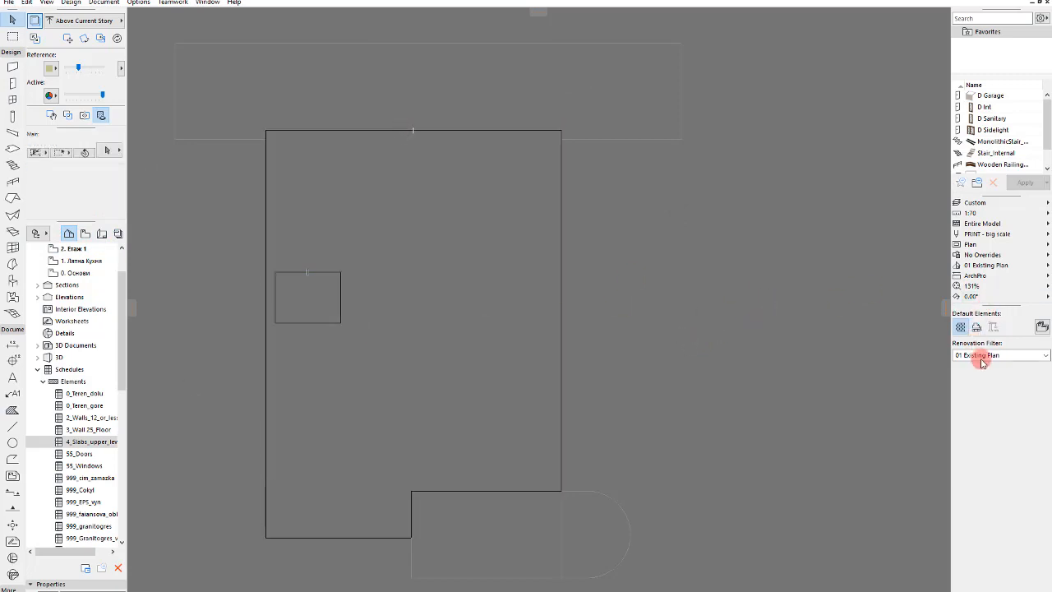
pyautogui.click(977, 358)
# Open the 4_Slabs_upper_level schedule and examine the slab entries in its first two rows
pyautogui.click(107, 440)
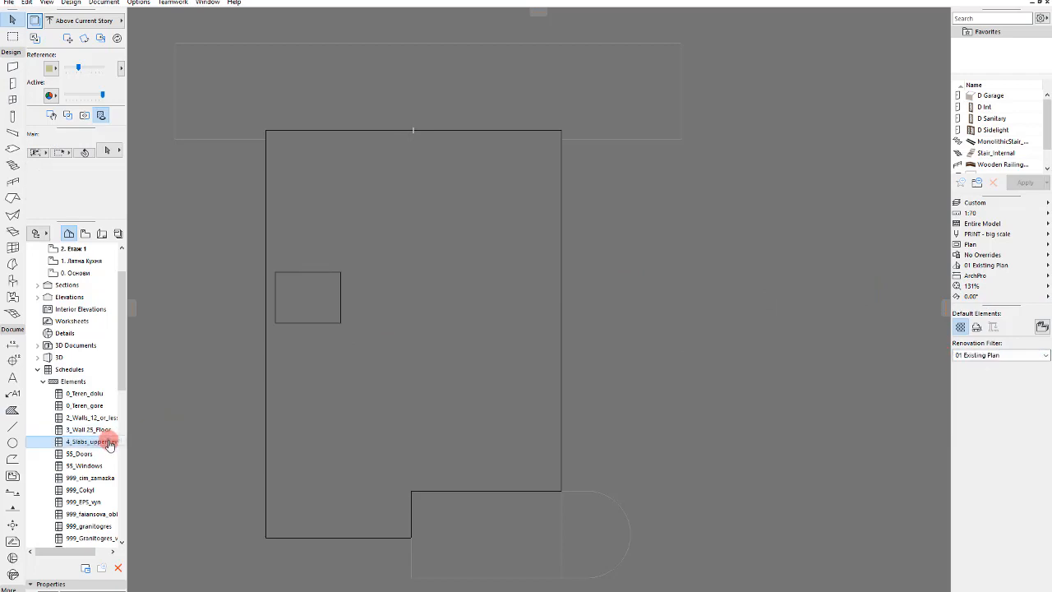
pyautogui.doubleClick(103, 443)
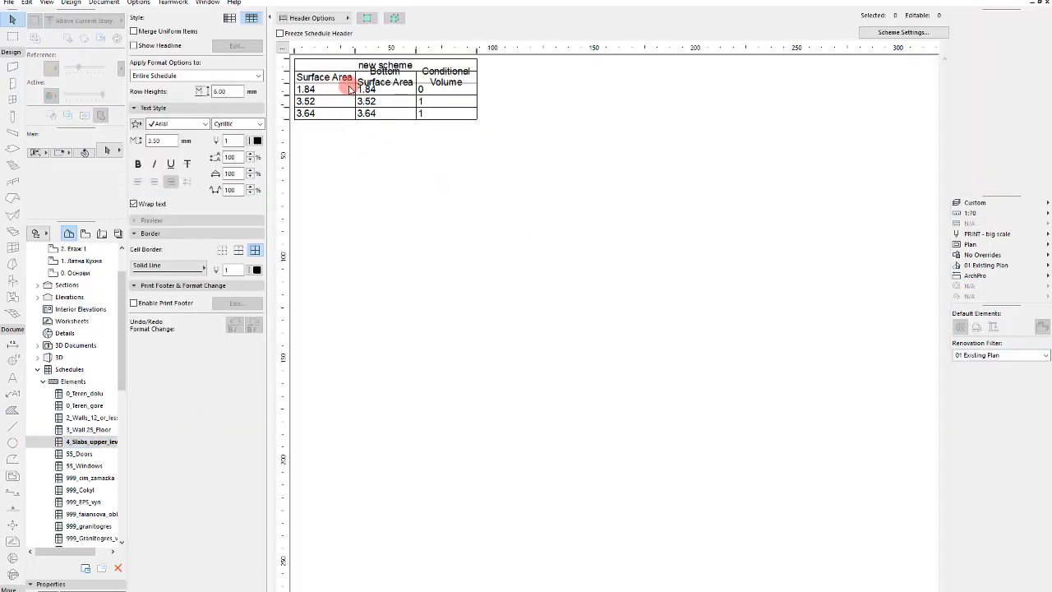
pyautogui.click(351, 89)
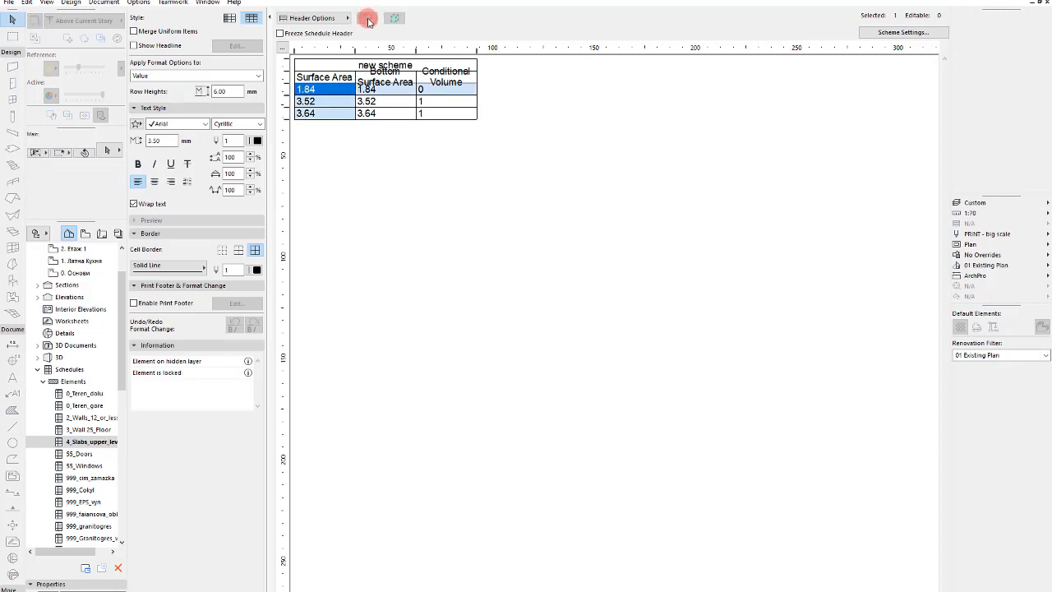
pyautogui.click(438, 146)
pyautogui.click(350, 101)
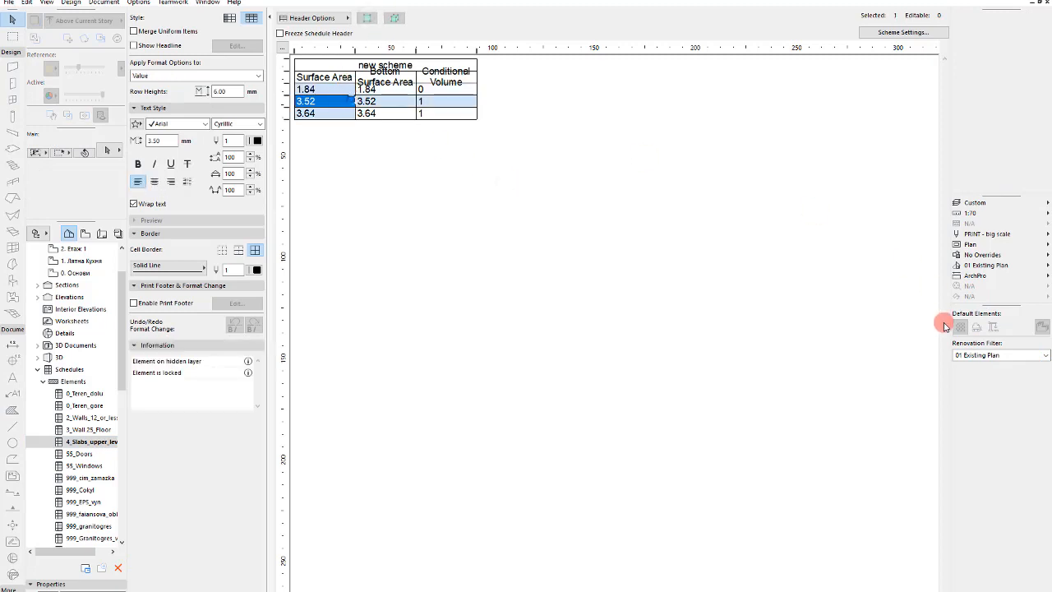
# Apply the 02 Planned Status renovation filter to the schedule and examine its slab entries
pyautogui.click(978, 355)
pyautogui.click(991, 376)
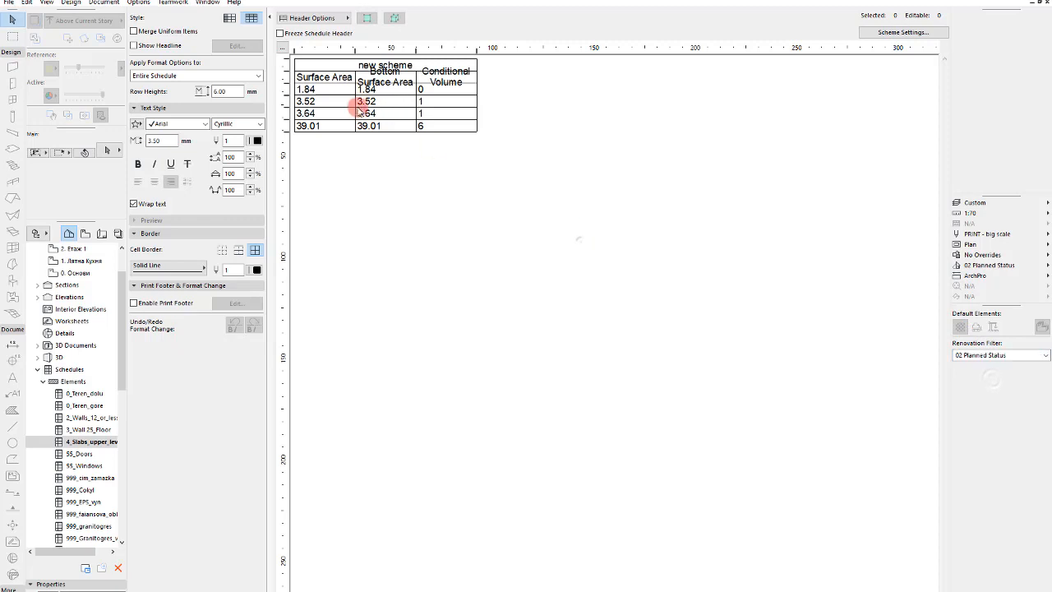
pyautogui.click(323, 92)
pyautogui.click(366, 19)
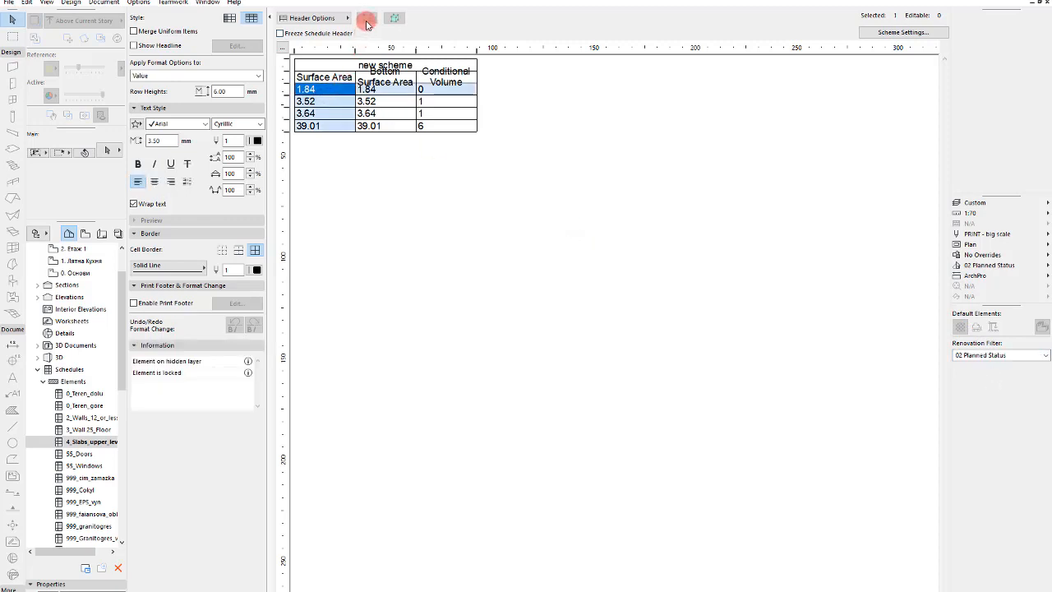
pyautogui.click(343, 104)
pyautogui.click(328, 119)
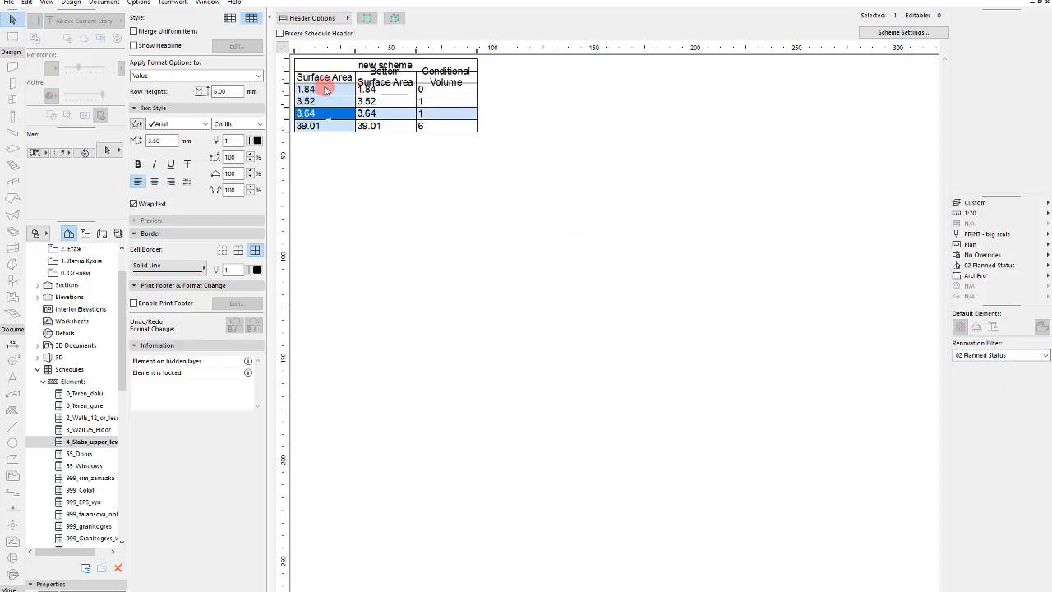
# Turn on sum totals for the Bottom Surface Area and Surface Area fields in the 4_Slabs_upper_level scheme
pyautogui.click(626, 118)
pyautogui.click(899, 29)
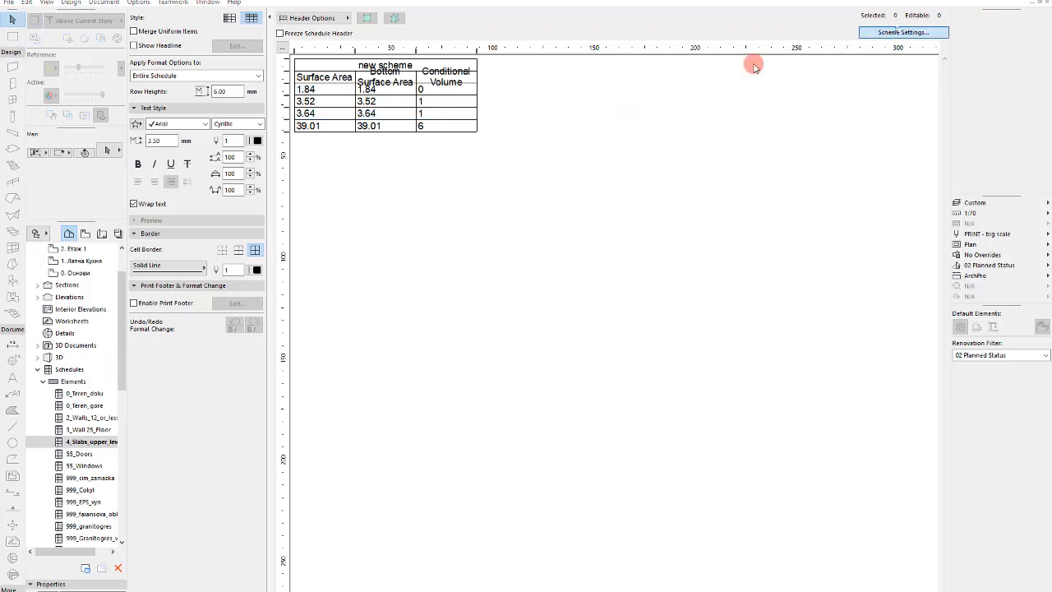
pyautogui.click(603, 163)
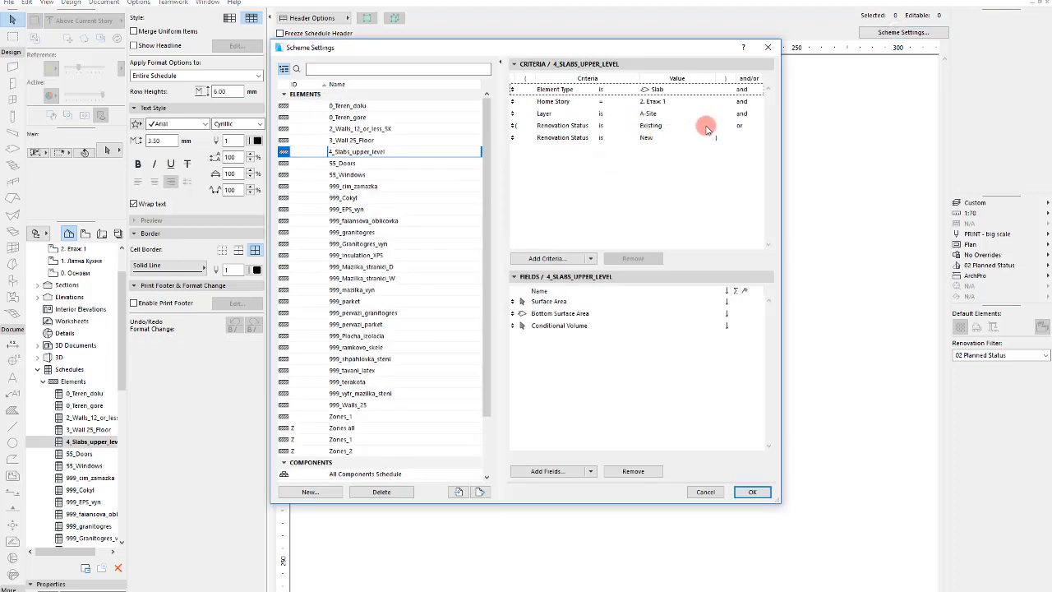
pyautogui.click(729, 315)
pyautogui.click(736, 317)
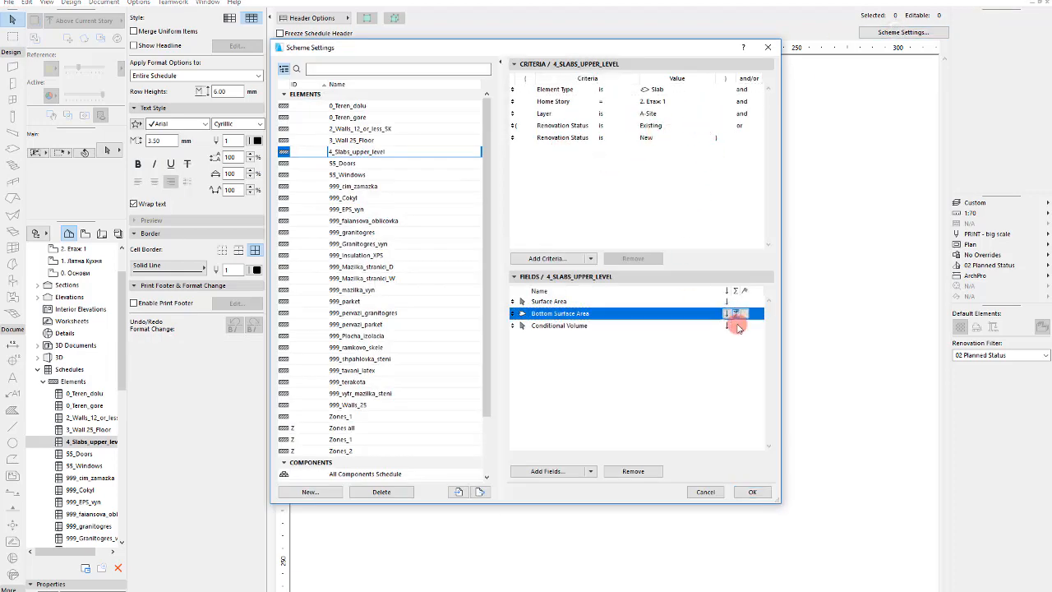
pyautogui.click(735, 301)
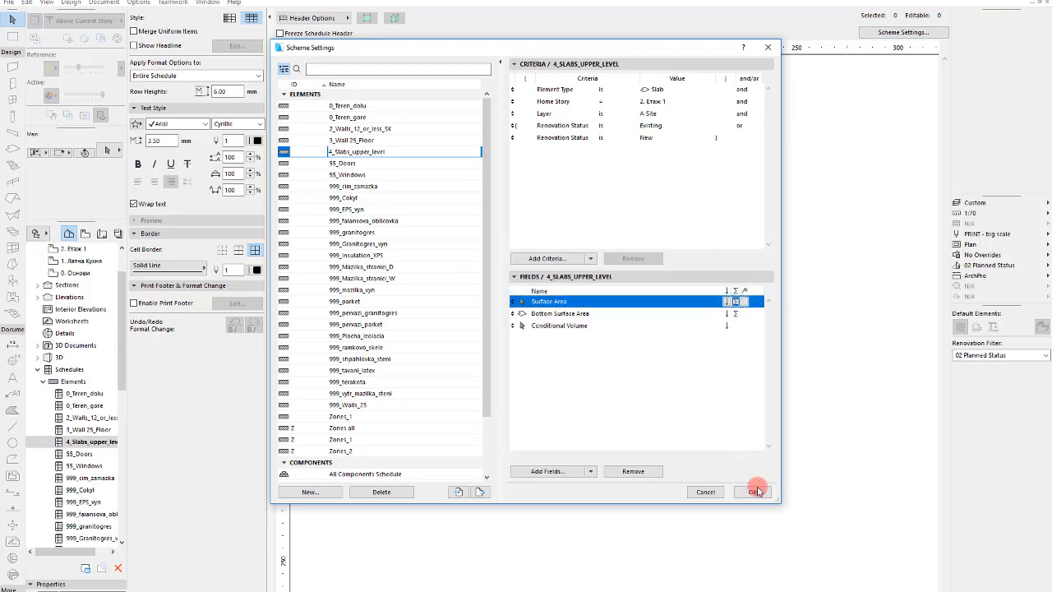
pyautogui.click(754, 491)
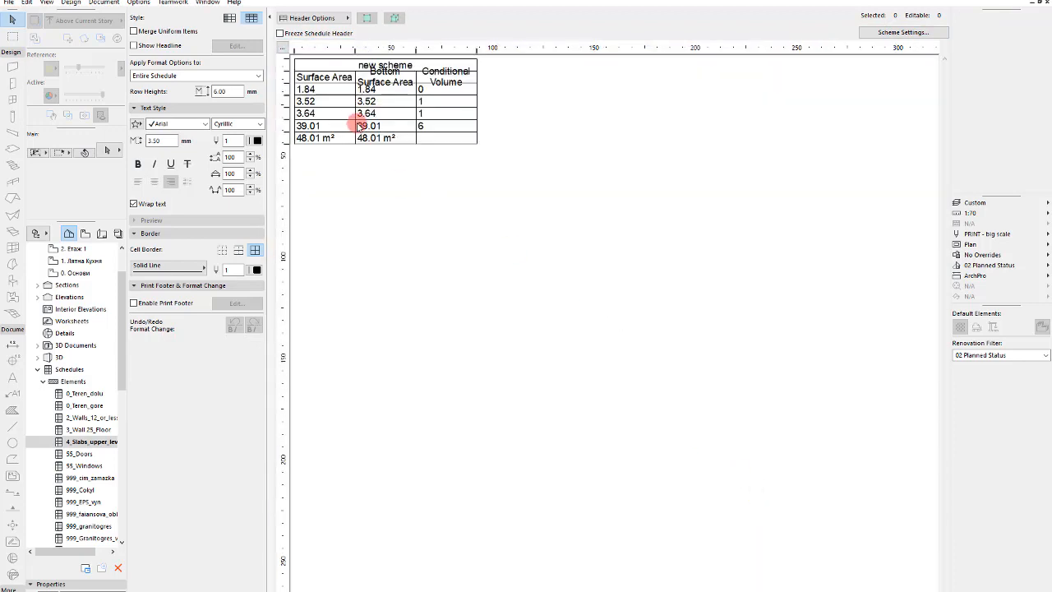
# Remove the Surface Area field from the 4_Slabs_upper_level scheme
pyautogui.click(900, 33)
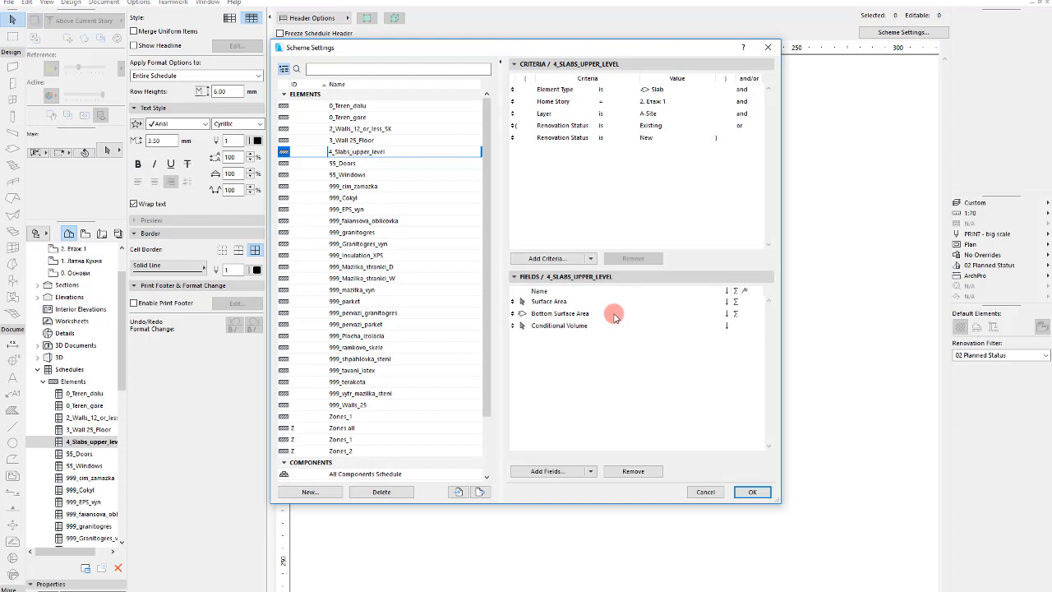
pyautogui.click(605, 313)
pyautogui.click(564, 301)
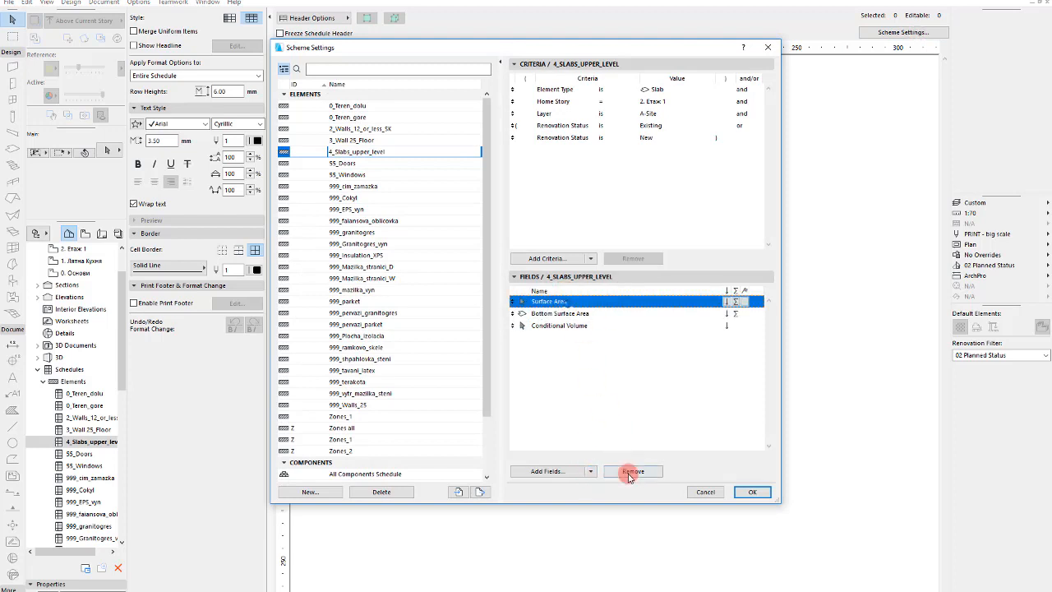
pyautogui.click(629, 471)
pyautogui.click(749, 491)
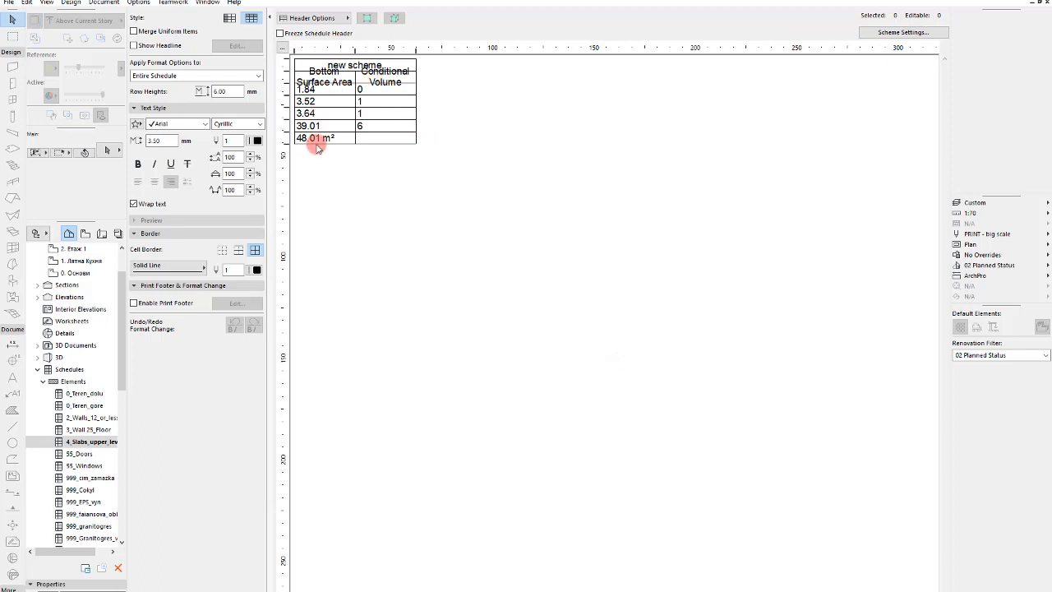
# Examine the largest slab's row in the schedule and the layer criterion in the scheme settings
pyautogui.click(315, 125)
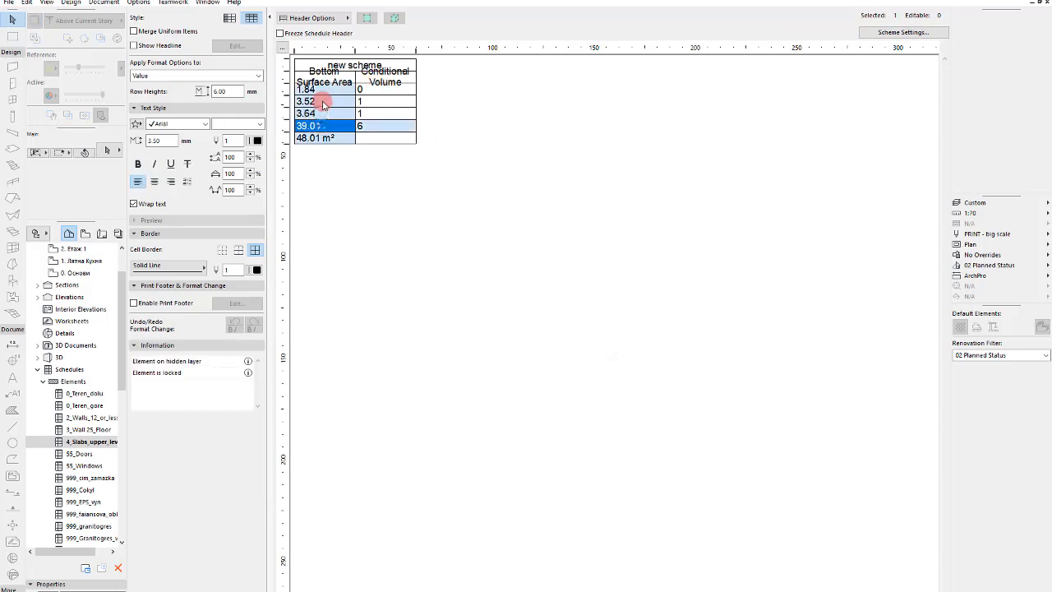
pyautogui.click(357, 125)
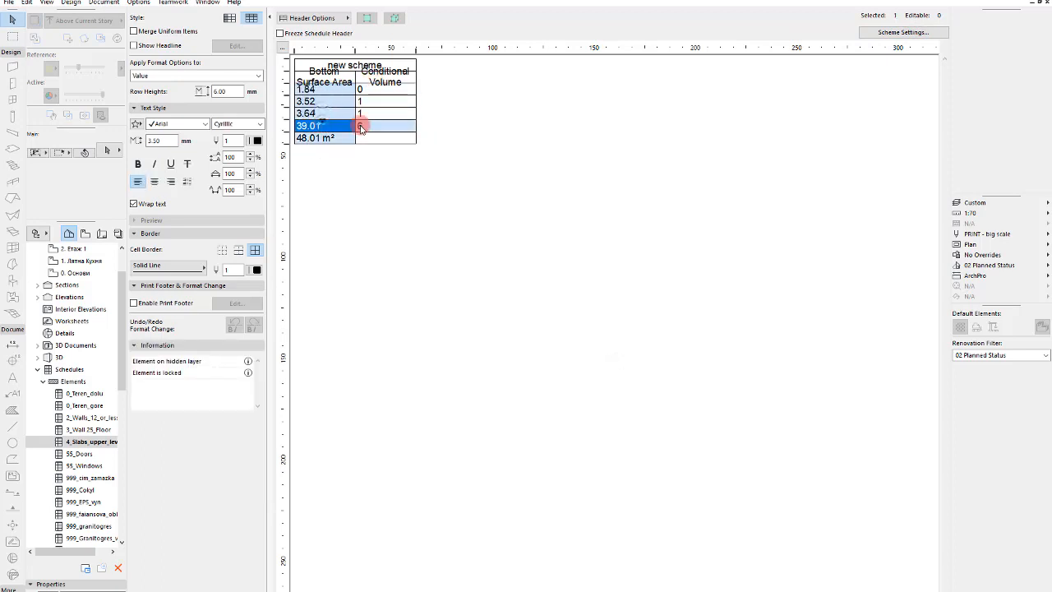
pyautogui.click(917, 32)
pyautogui.click(703, 114)
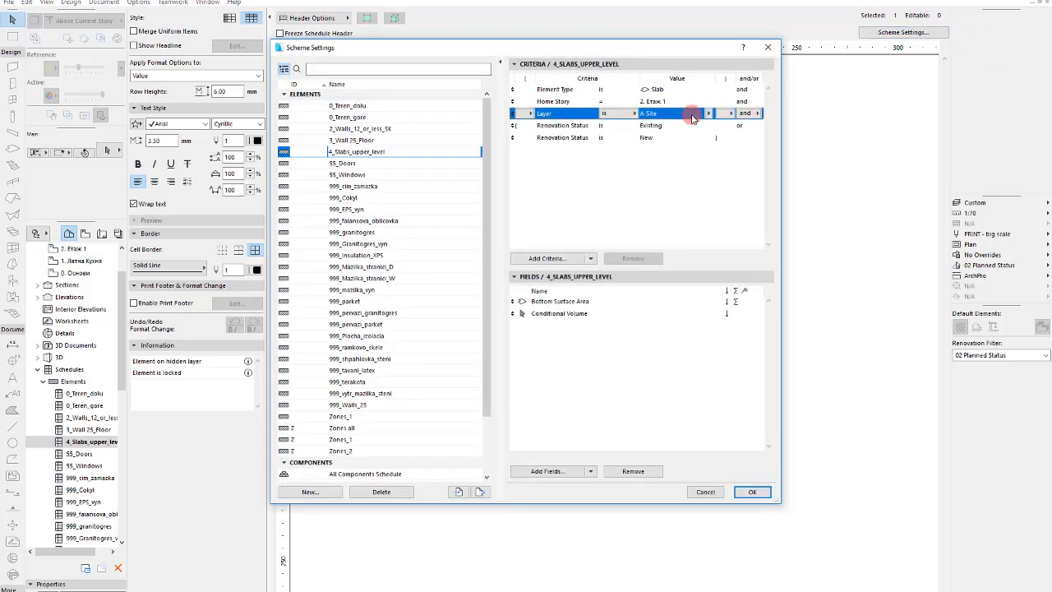
pyautogui.click(753, 492)
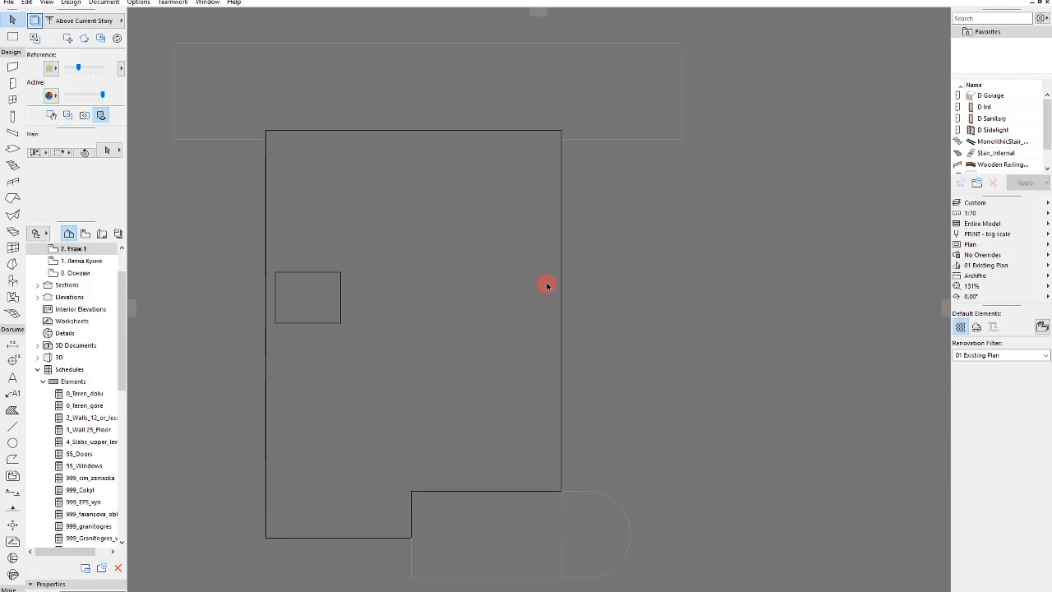
# Isolate the layer of the terrace slab below the house on the story 2. Етаж 1 floor plan
pyautogui.scroll(-2, 546, 286)
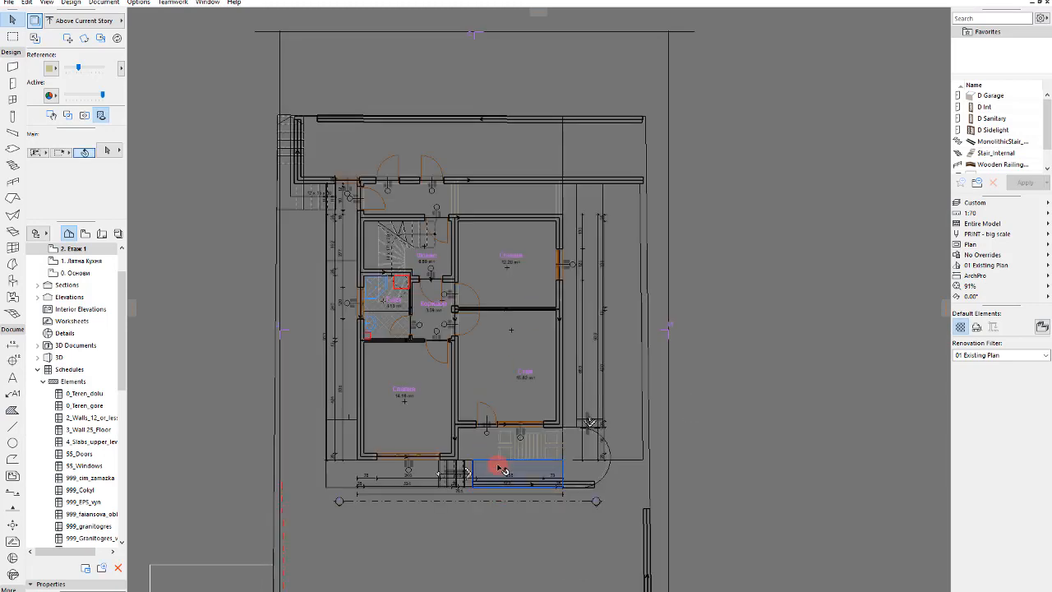
pyautogui.click(501, 469)
pyautogui.scroll(-2, 551, 280)
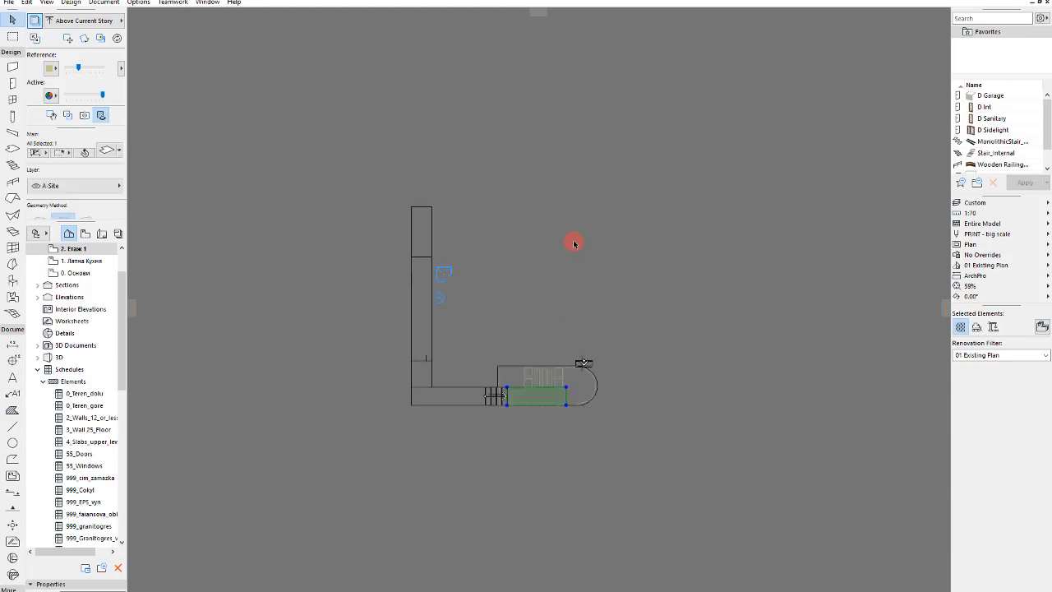
pyautogui.scroll(1, 427, 425)
pyautogui.scroll(2, 537, 331)
pyautogui.click(538, 335)
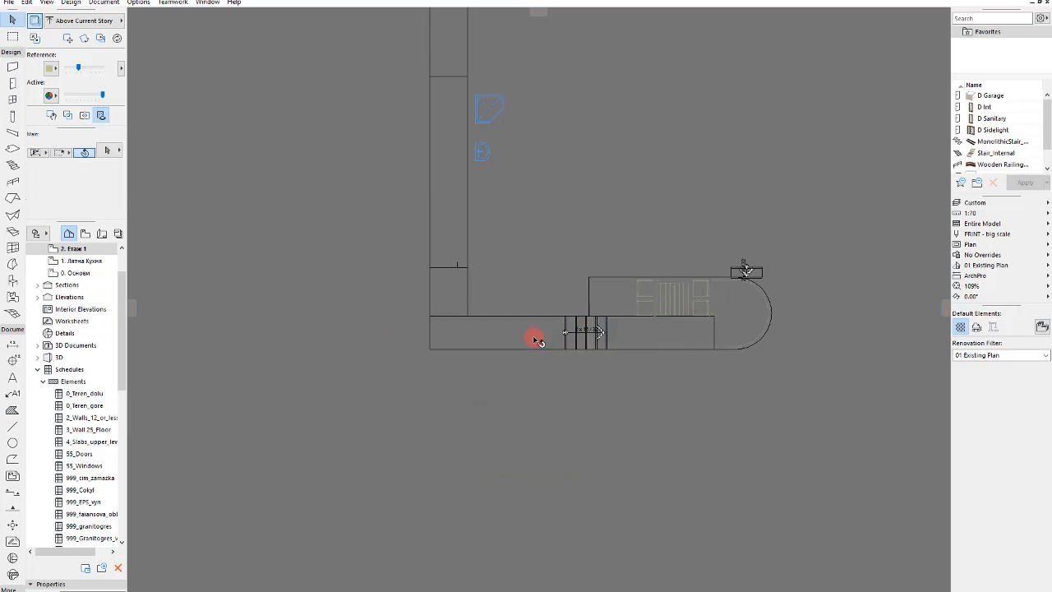
# Examine the path elements along the left side of the house by selecting them to check their layer
pyautogui.click(532, 338)
pyautogui.scroll(2, 530, 339)
pyautogui.click(370, 254)
pyautogui.click(367, 274)
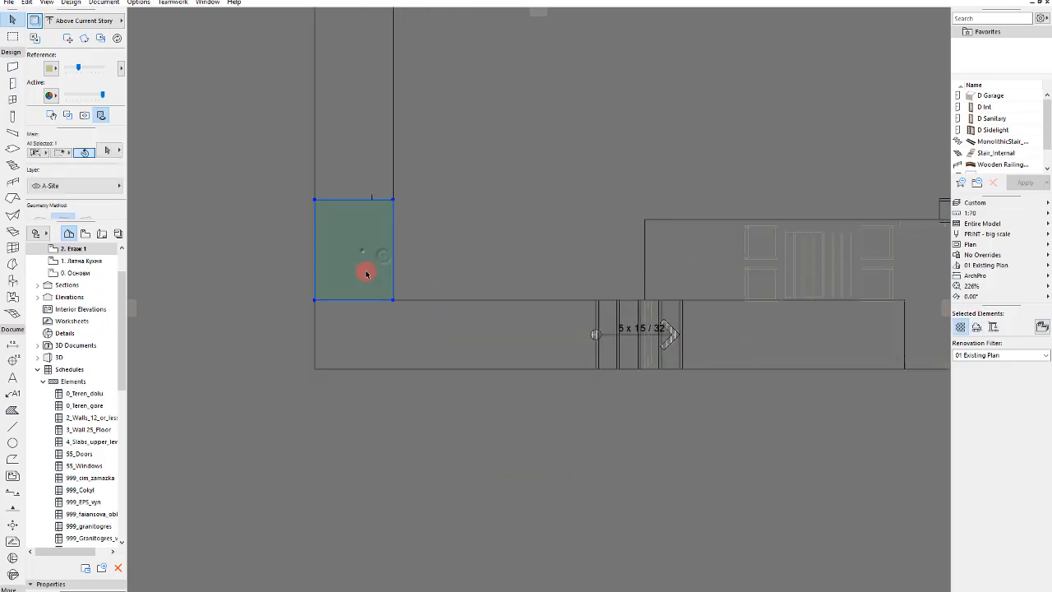
pyautogui.scroll(-2, 435, 361)
pyautogui.keyDown('shift'); pyautogui.click(411, 203); pyautogui.keyUp('shift')
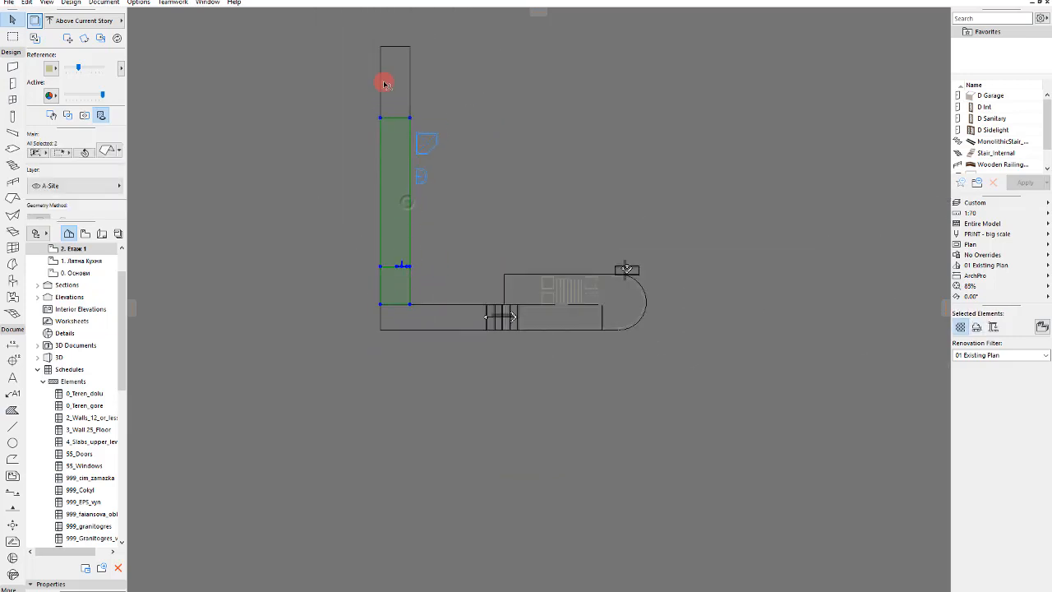
pyautogui.keyDown('shift'); pyautogui.click(398, 102); pyautogui.keyUp('shift')
pyautogui.click(603, 418)
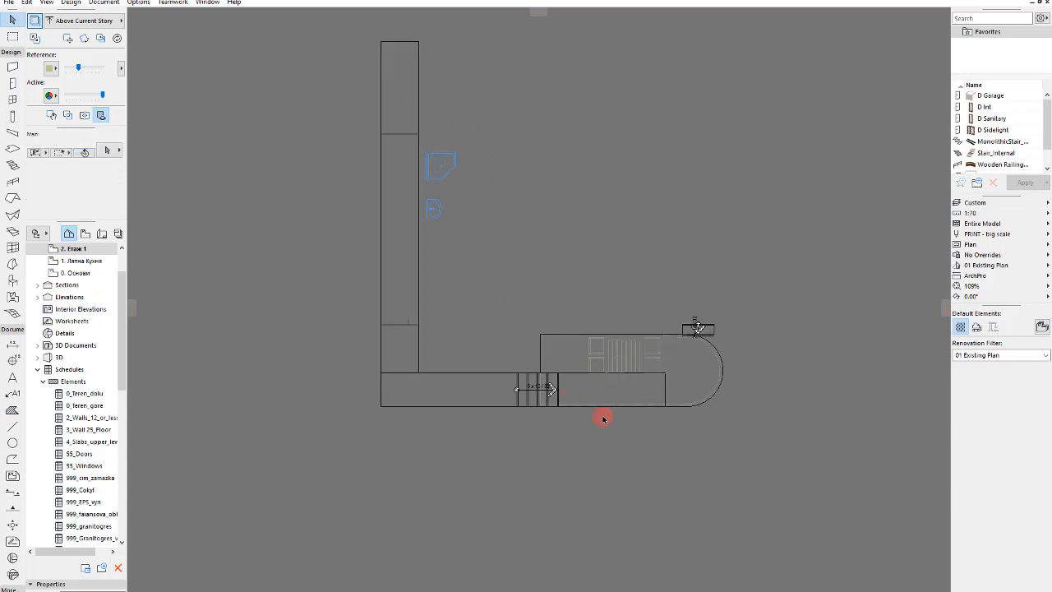
# Try moving the terrace slab to the right of the outdoor stair slightly upward, and undo the move
pyautogui.scroll(1, 658, 411)
pyautogui.click(633, 372)
pyautogui.moveTo(633, 372); pyautogui.dragTo(625, 337)
pyautogui.hotkey('ctrl', 'z')
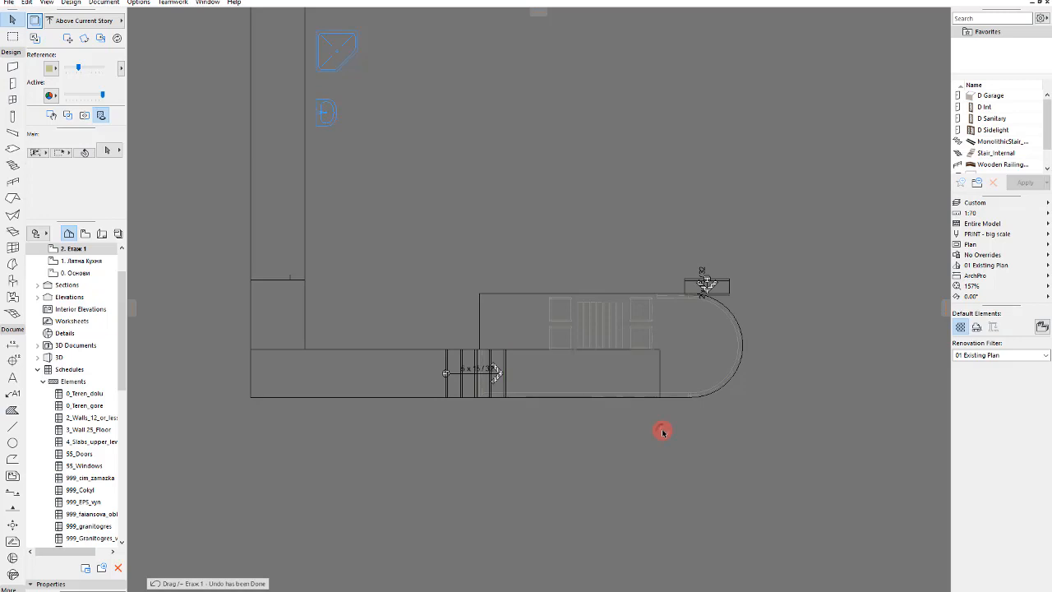
# Apply the 02 Planned Status renovation filter to the floor plan and examine the planned terrace slabs
pyautogui.click(988, 355)
pyautogui.click(989, 368)
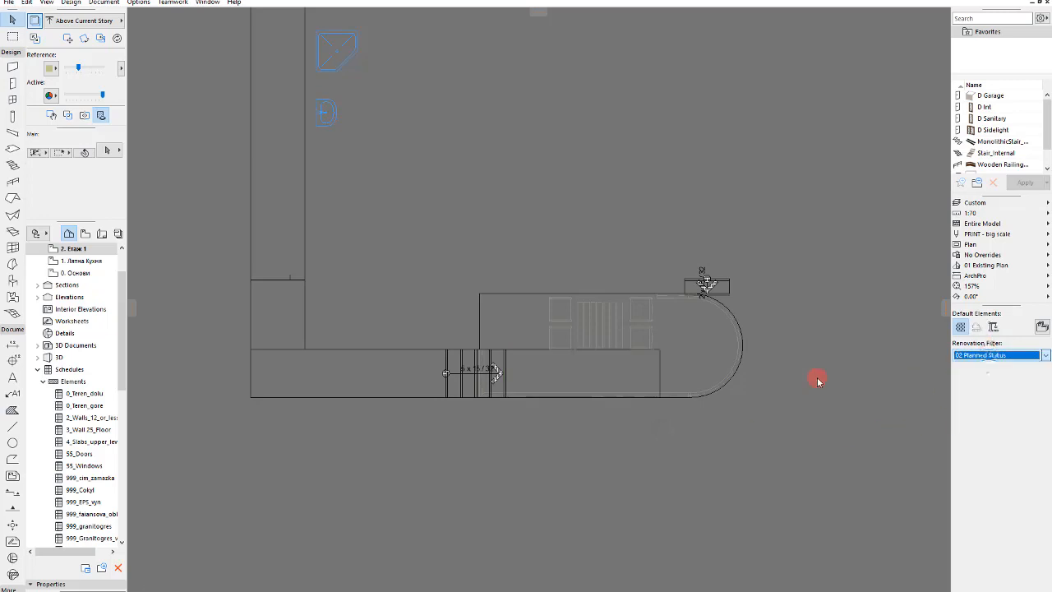
pyautogui.scroll(-2, 448, 491)
pyautogui.moveTo(448, 491); pyautogui.dragTo(524, 397, button='middle')
pyautogui.scroll(2, 520, 405)
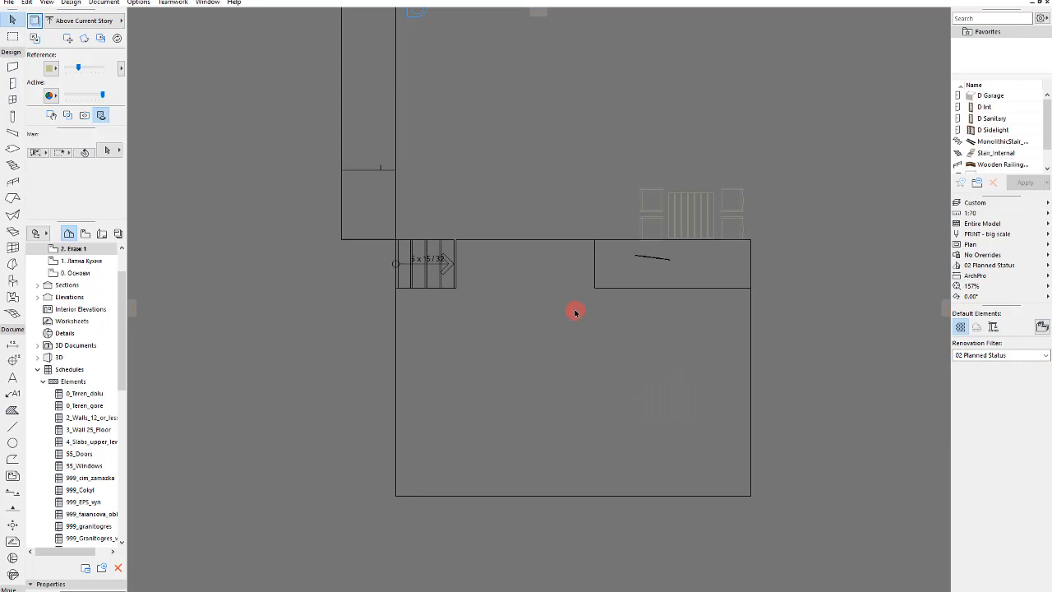
# Open the layer settings and select the A-Slab layer
pyautogui.hotkey('ctrl', 'l')
pyautogui.click(606, 254)
pyautogui.scroll(-1, 601, 264)
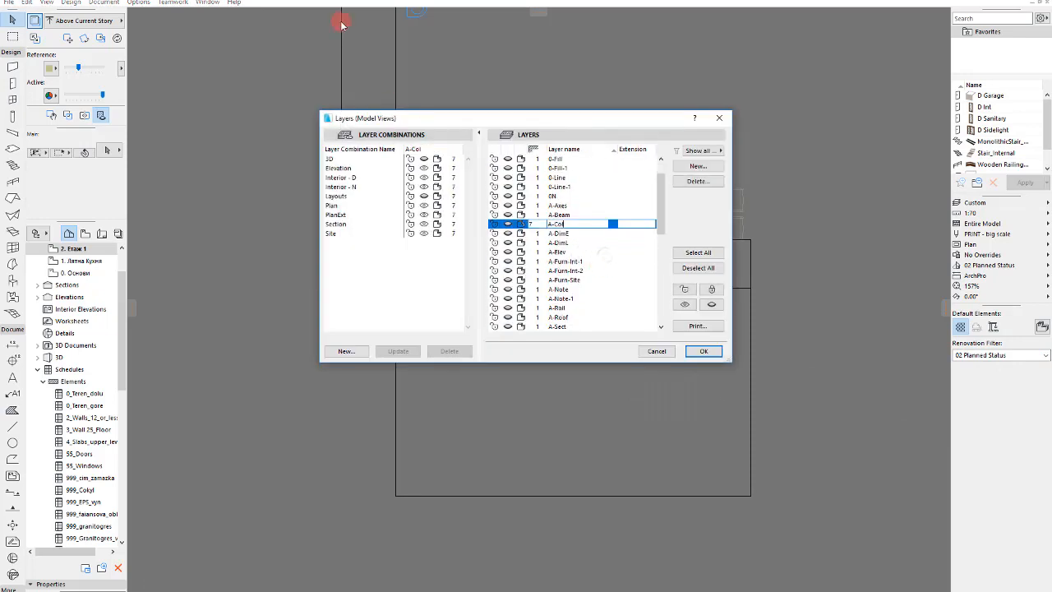
pyautogui.click(599, 269)
pyautogui.scroll(-3, 599, 267)
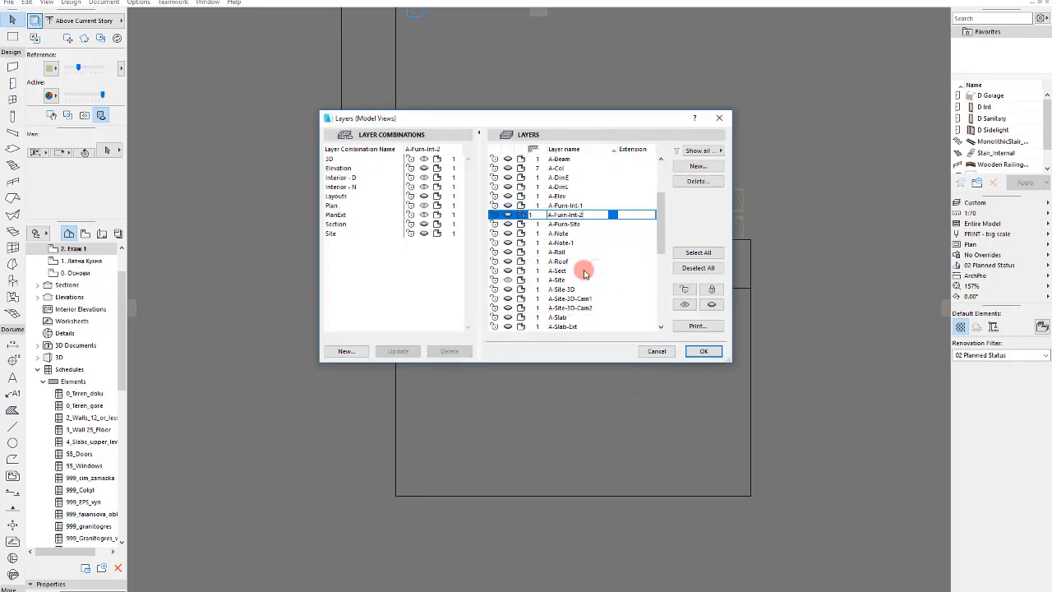
pyautogui.scroll(-1, 582, 271)
pyautogui.click(563, 262)
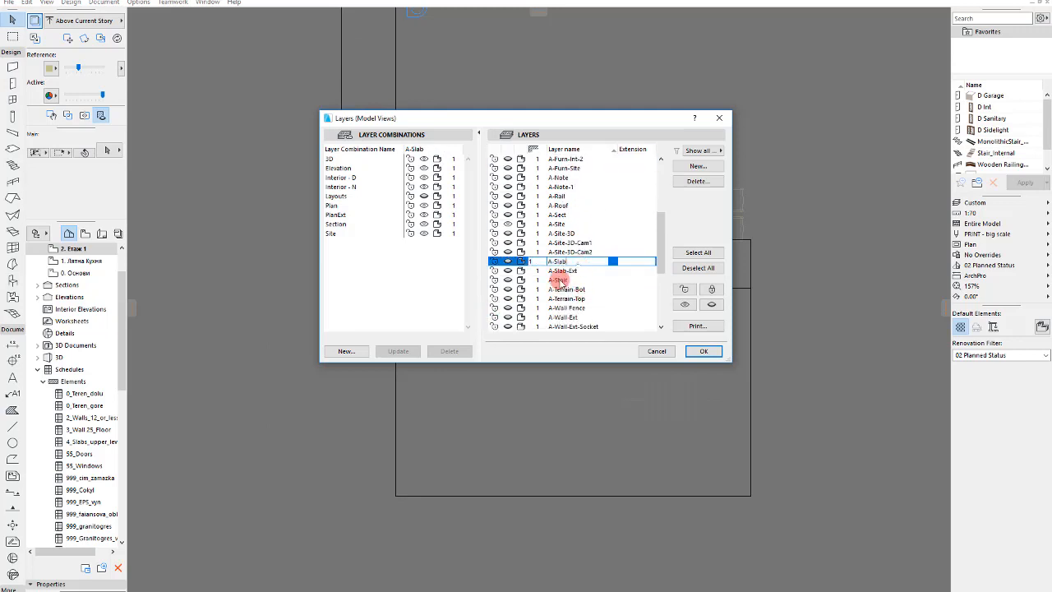
# Try adding A-Slab-Terrace as a new layer combination, and delete that combination
pyautogui.click(346, 351)
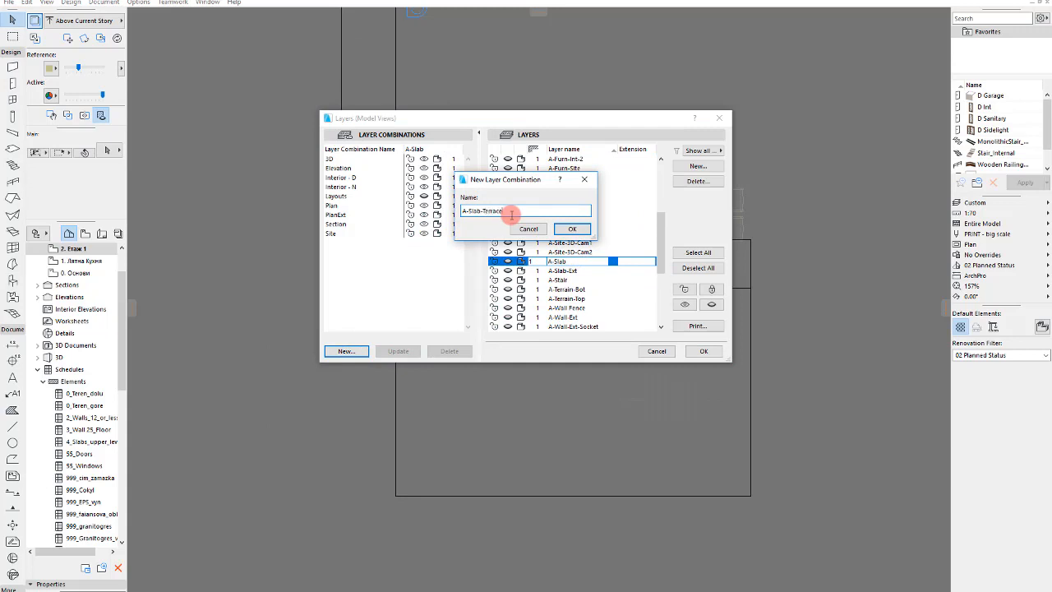
pyautogui.click(572, 229)
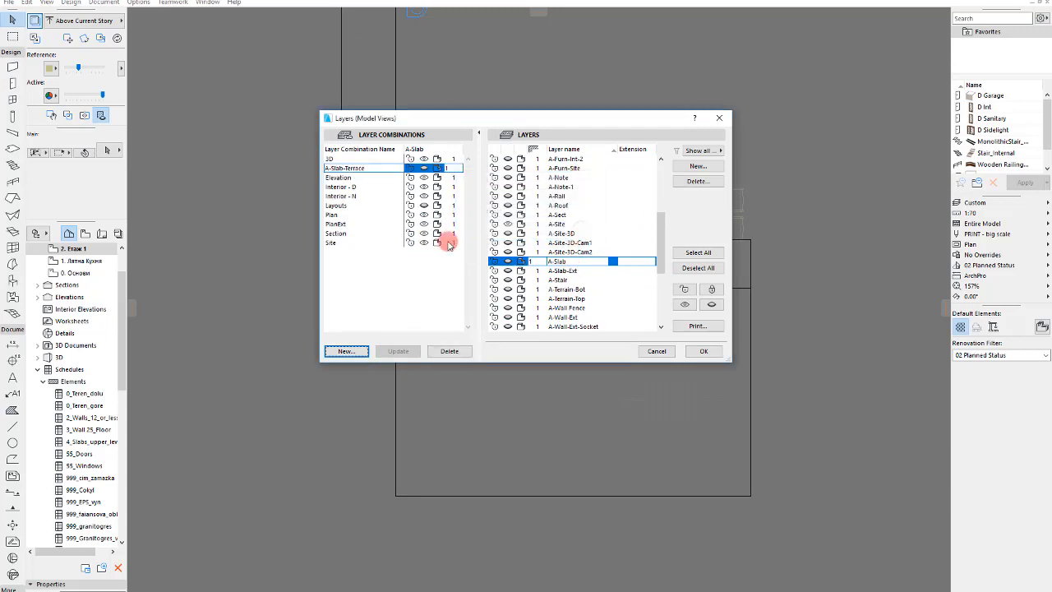
pyautogui.click(377, 169)
pyautogui.click(449, 353)
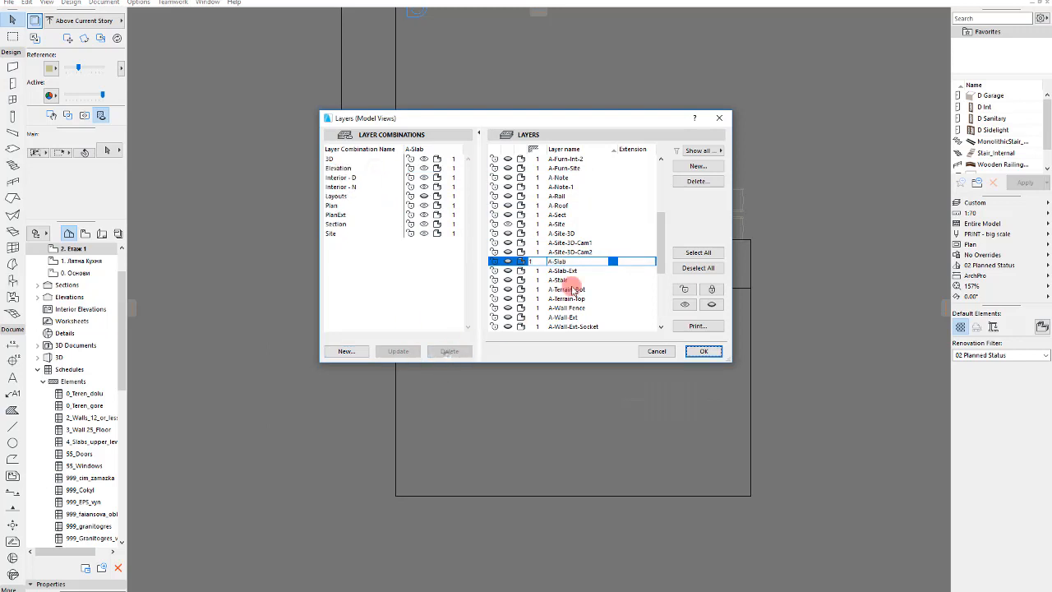
# Create two new layers named A-Slab-Terrace and A-Slab-Pool
pyautogui.click(710, 167)
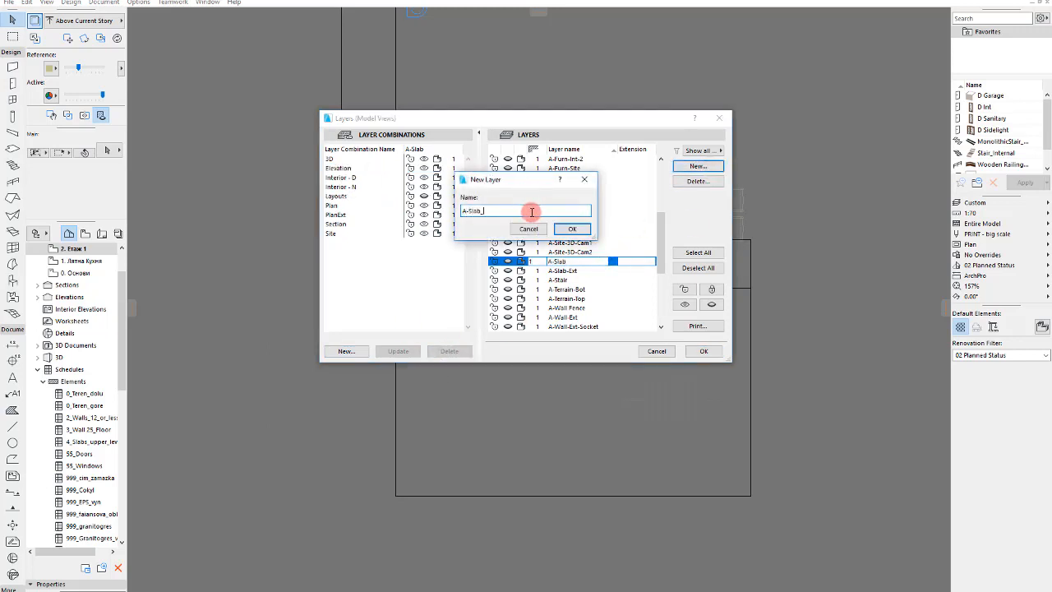
pyautogui.write('A-Slab-Terrace')
pyautogui.press('Return')
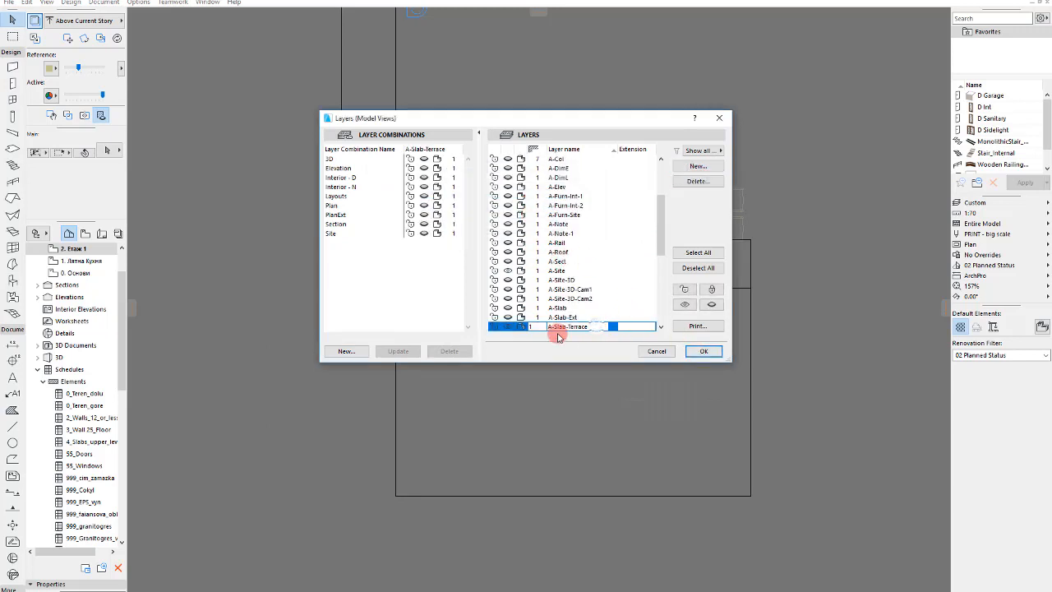
pyautogui.click(713, 167)
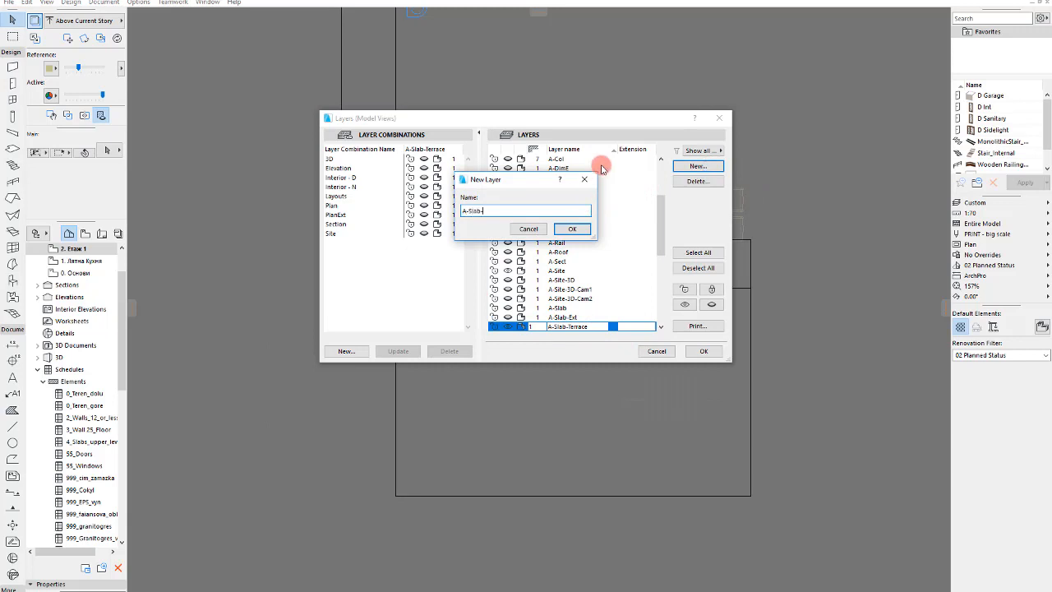
pyautogui.write('A-Slab-Pool')
pyautogui.press('Return')
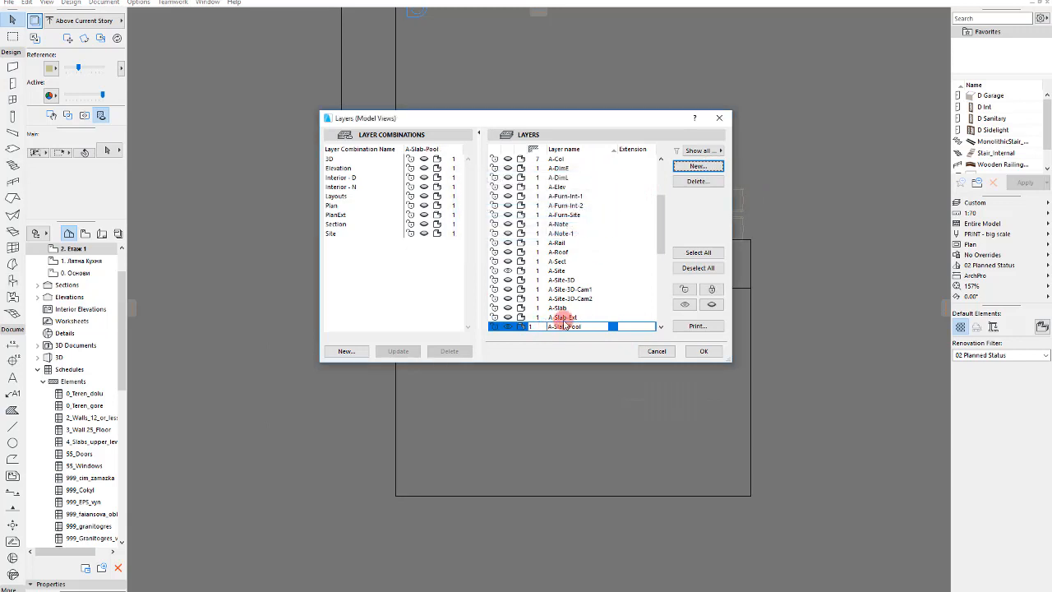
pyautogui.click(696, 352)
# Assign the two selected planned terrace slabs to the A-Slab-Terrace layer
pyautogui.click(563, 276)
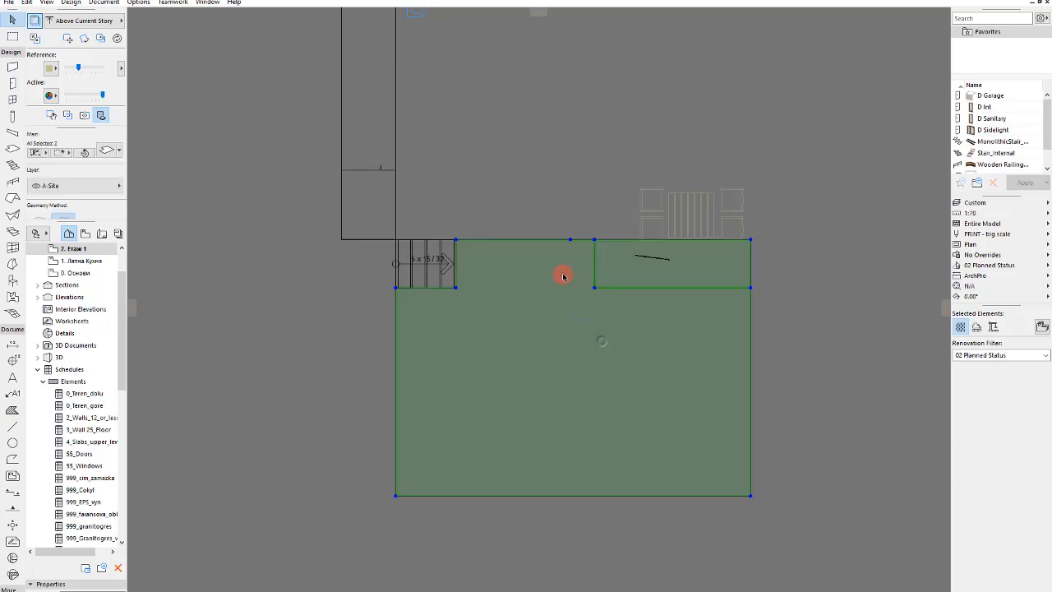
pyautogui.click(92, 186)
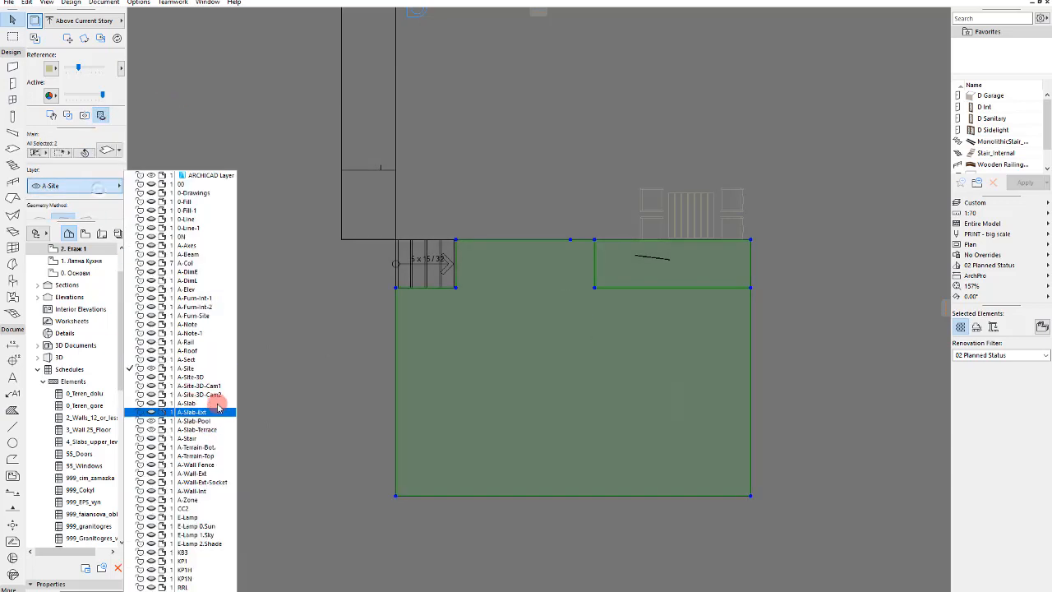
pyautogui.click(221, 429)
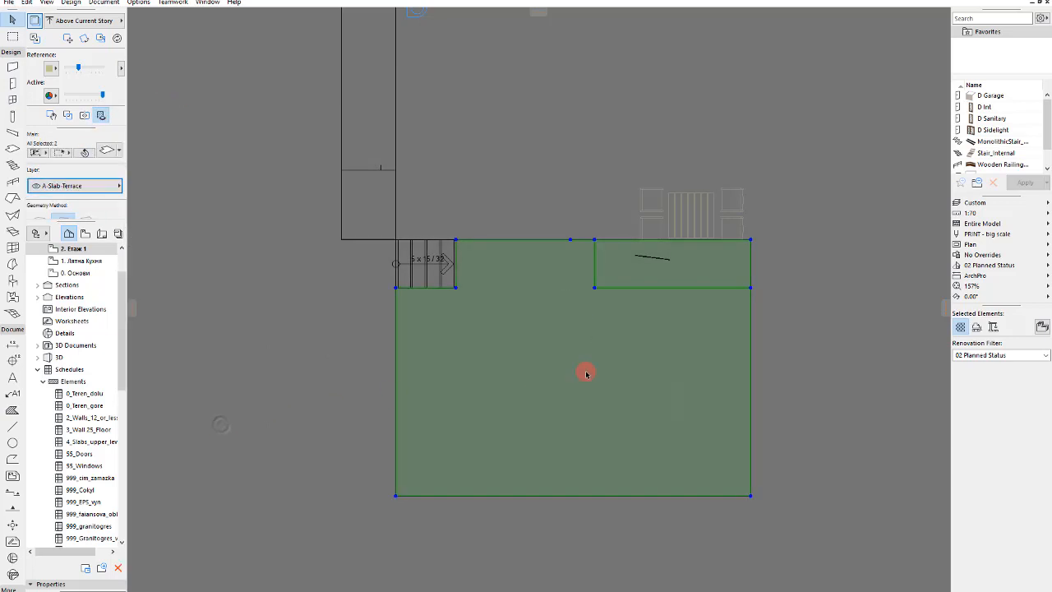
pyautogui.click(717, 351)
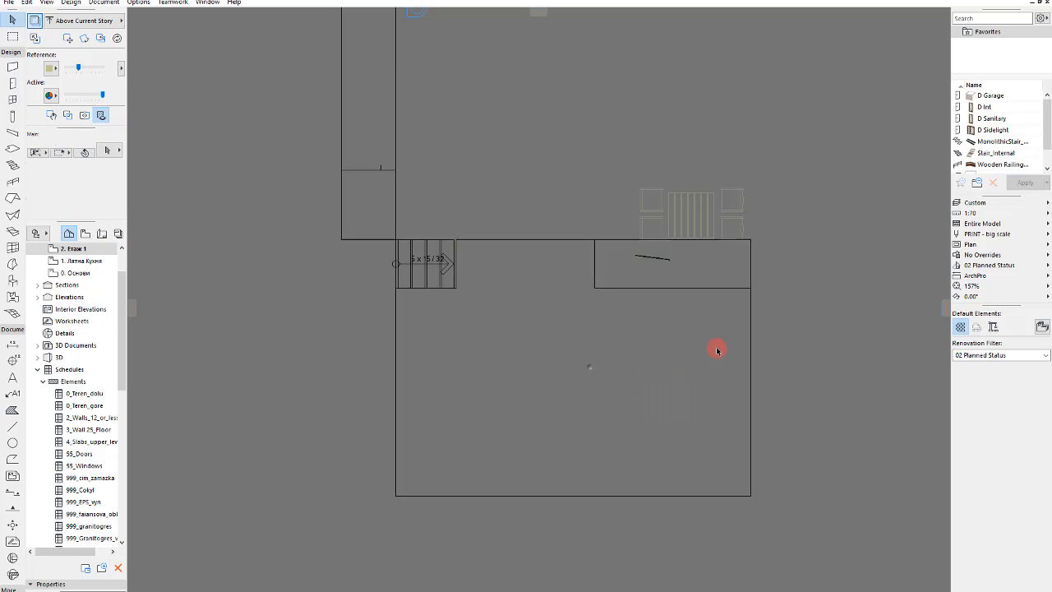
# Apply the 01 Existing Plan renovation filter and move the existing round-ended terrace slab to the A-Slab-Terrace layer
pyautogui.click(980, 365)
pyautogui.click(978, 365)
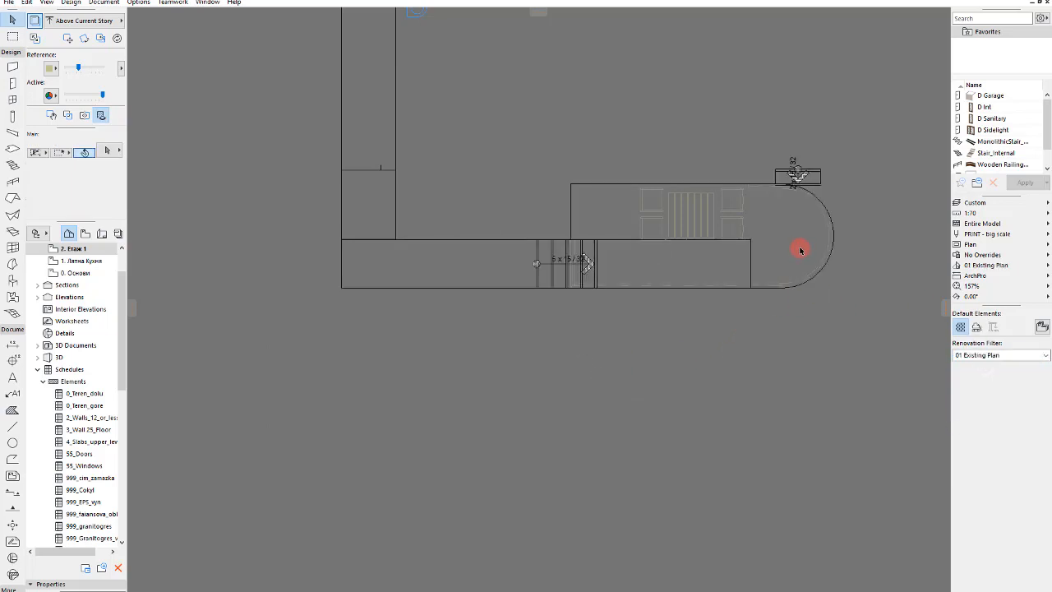
pyautogui.click(800, 250)
pyautogui.click(1026, 359)
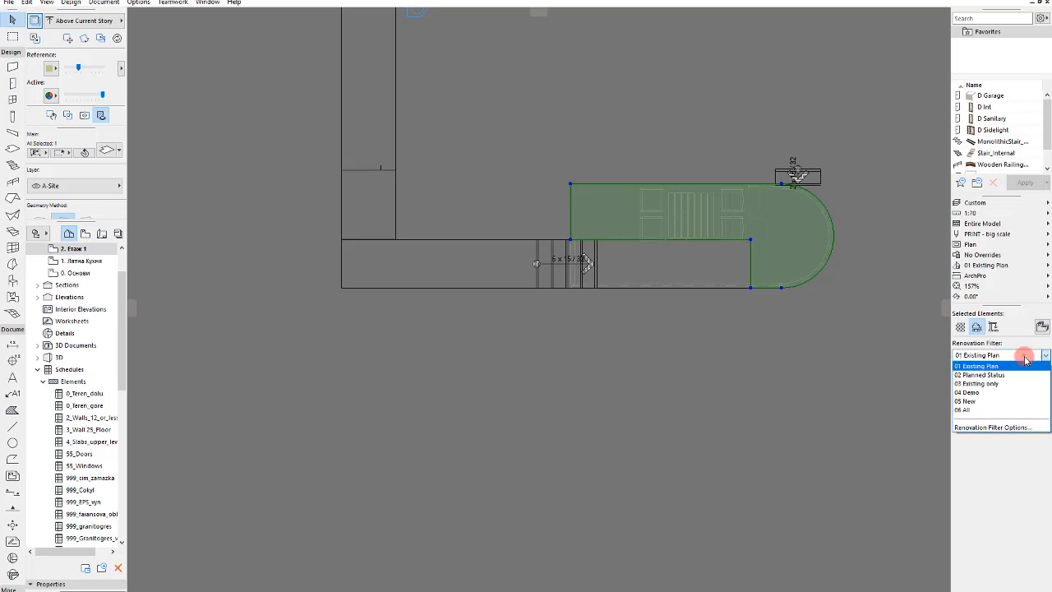
pyautogui.click(1010, 366)
pyautogui.click(120, 186)
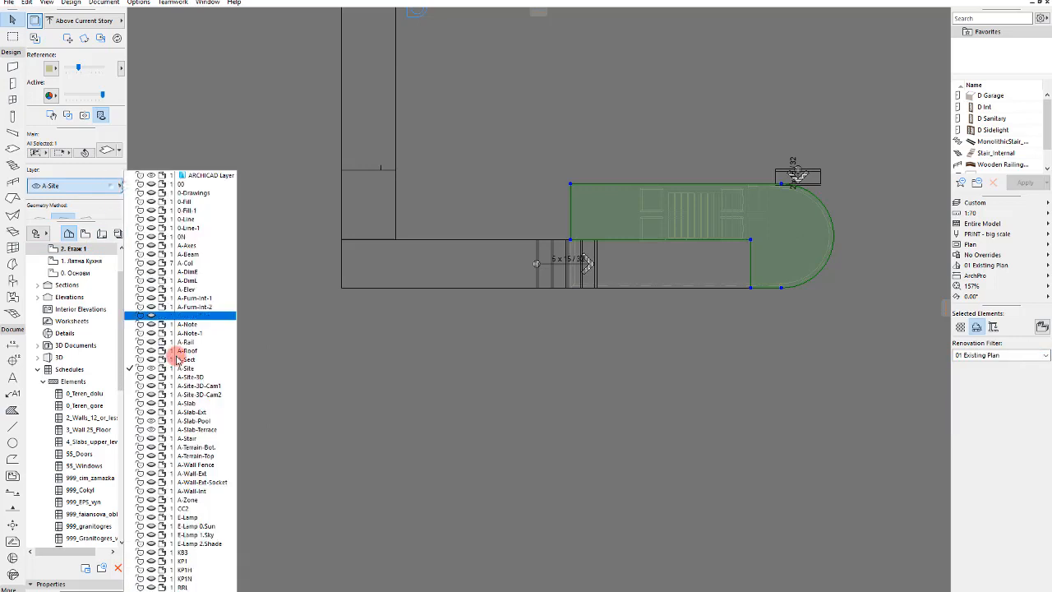
pyautogui.click(216, 428)
pyautogui.click(615, 417)
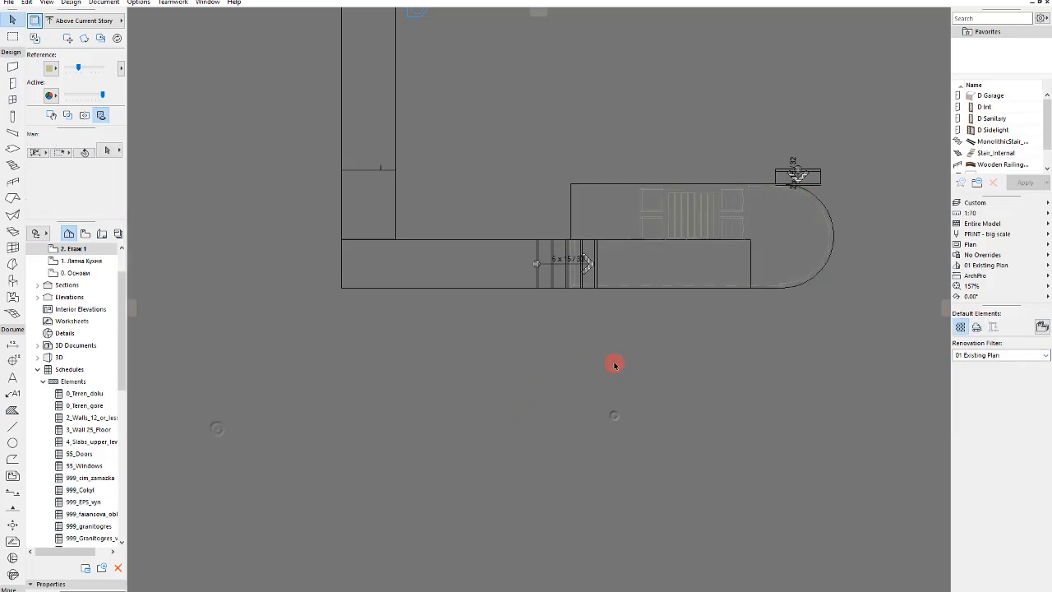
# Make the A-Slab-Terrace layer visible in the Plan layer combination and update the combination
pyautogui.hotkey('ctrl', 'l')
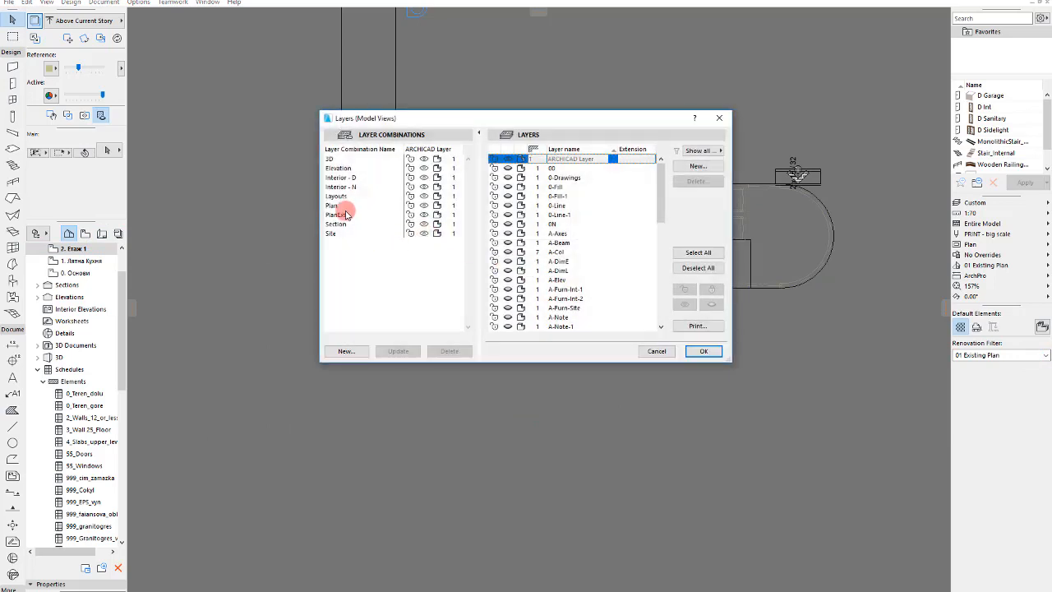
pyautogui.click(348, 213)
pyautogui.click(391, 205)
pyautogui.moveTo(664, 202); pyautogui.dragTo(597, 245)
pyautogui.click(508, 243)
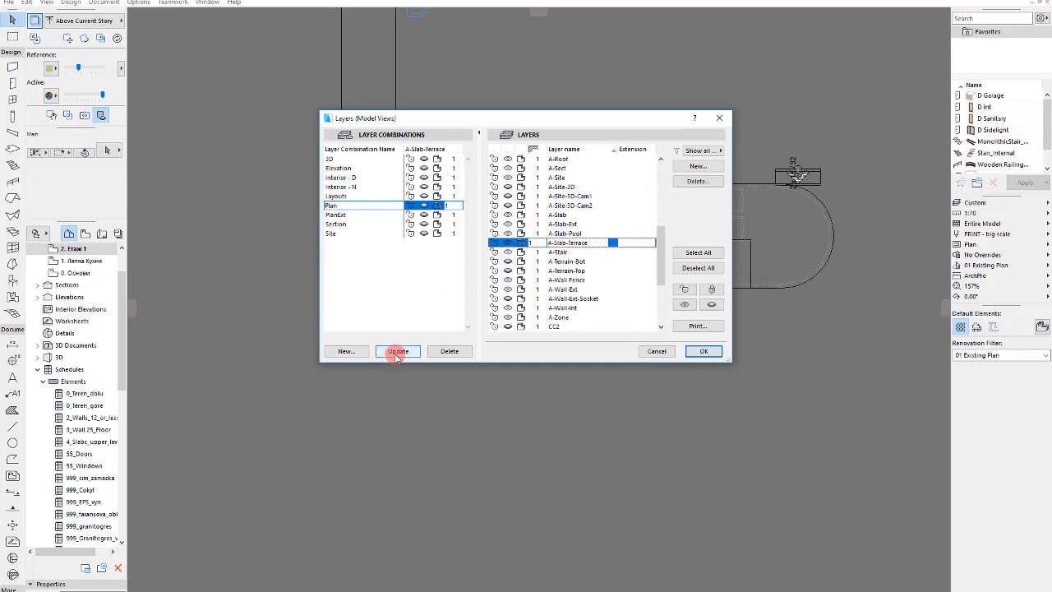
pyautogui.click(397, 351)
# Make A-Slab-Pool visible in the PlanExt layer combination and A-Slab-Terrace visible in the Elevation combination, updating both
pyautogui.click(354, 214)
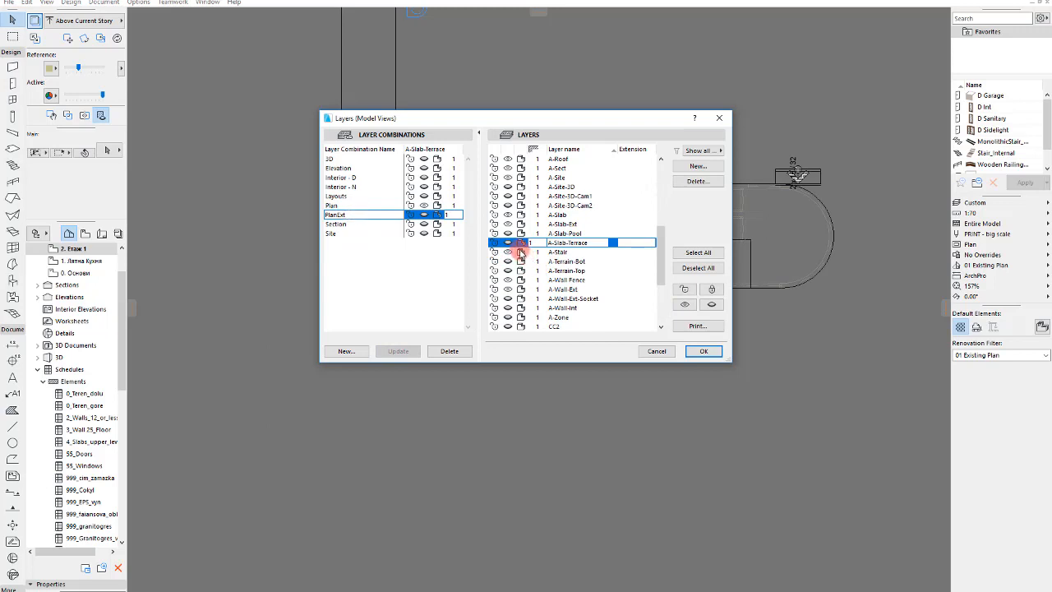
pyautogui.click(509, 233)
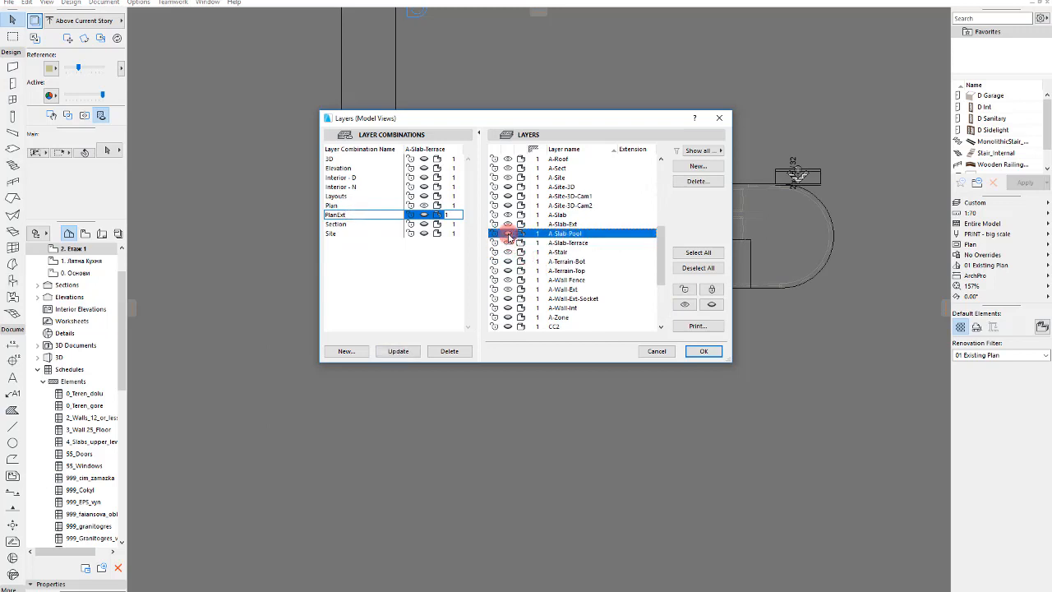
pyautogui.click(400, 352)
pyautogui.click(361, 168)
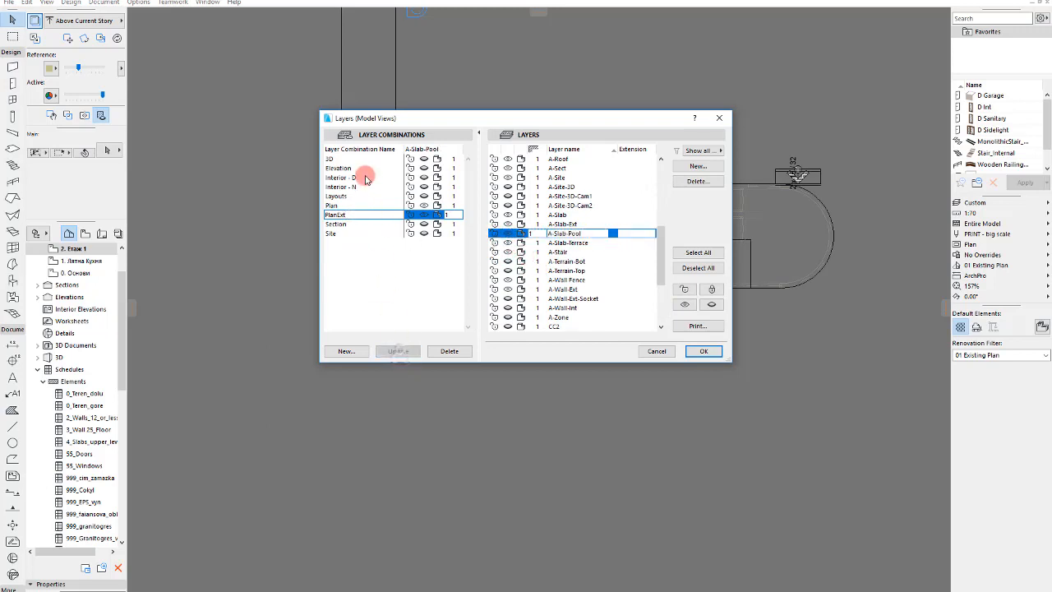
pyautogui.click(508, 241)
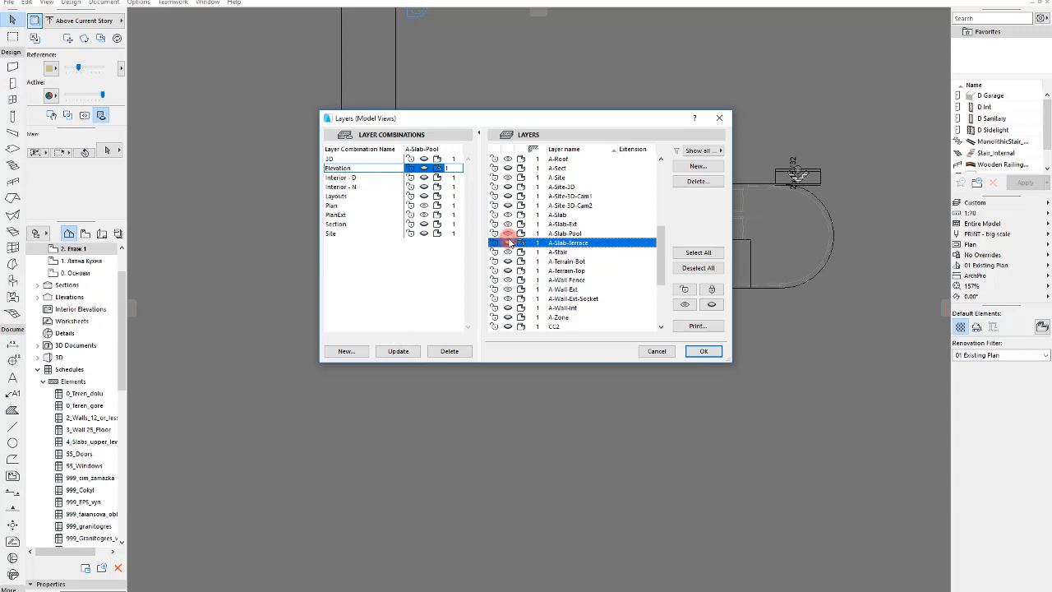
pyautogui.click(399, 350)
# Adjust the visibility of the A-Slab-Ext and A-Slab-Pool layers in the Section layer combination and apply the layer settings
pyautogui.click(344, 215)
pyautogui.click(345, 224)
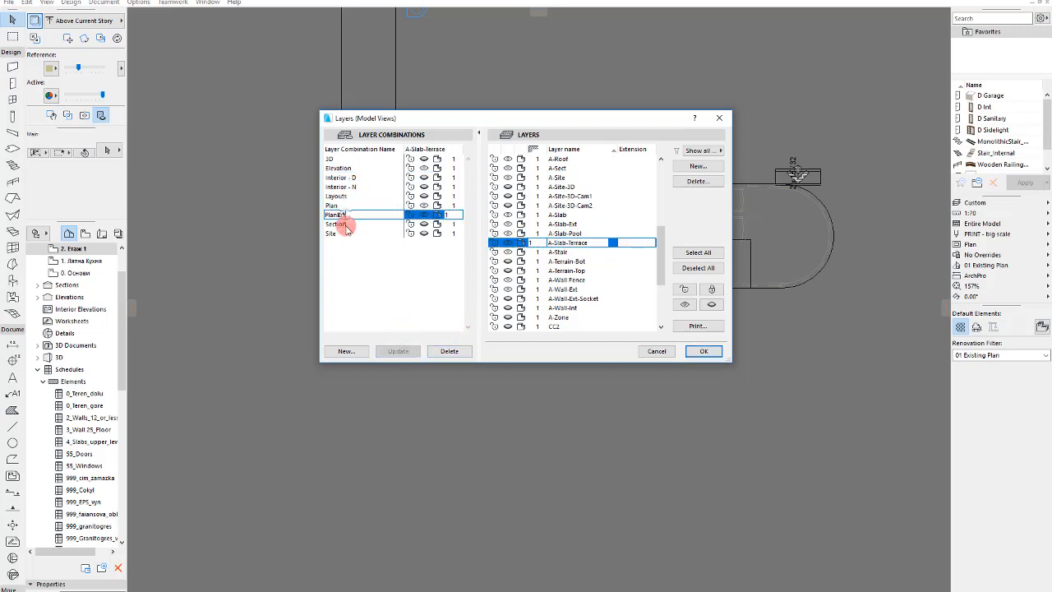
pyautogui.click(532, 242)
pyautogui.click(507, 223)
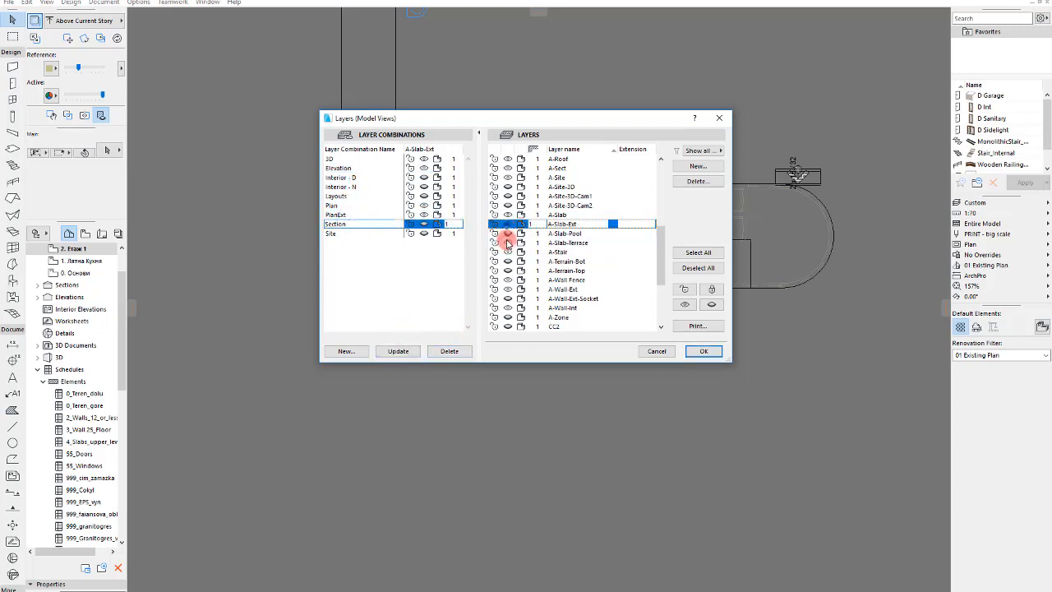
pyautogui.click(507, 232)
pyautogui.click(399, 351)
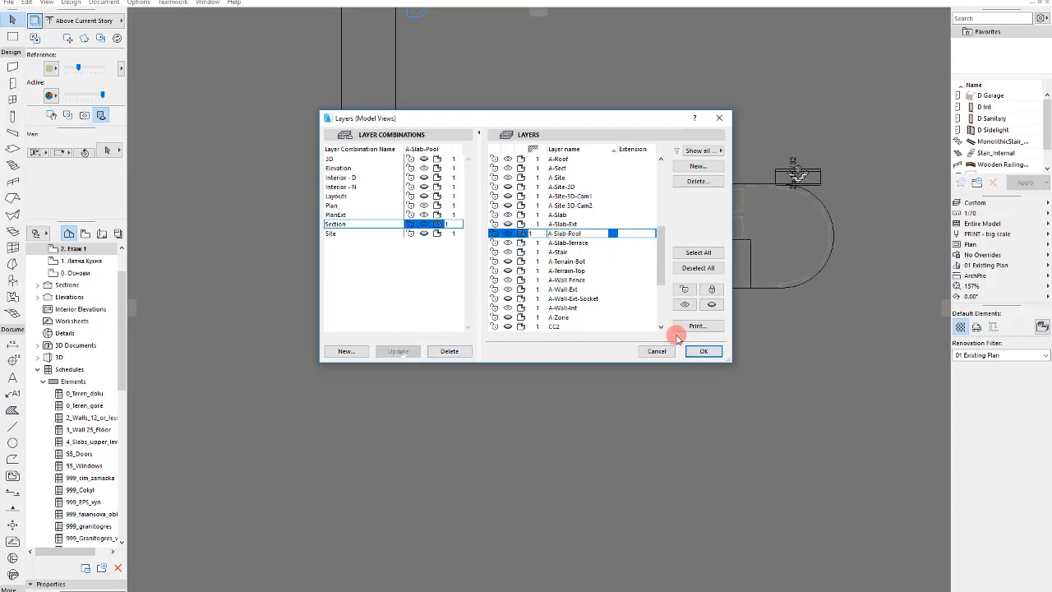
pyautogui.click(511, 223)
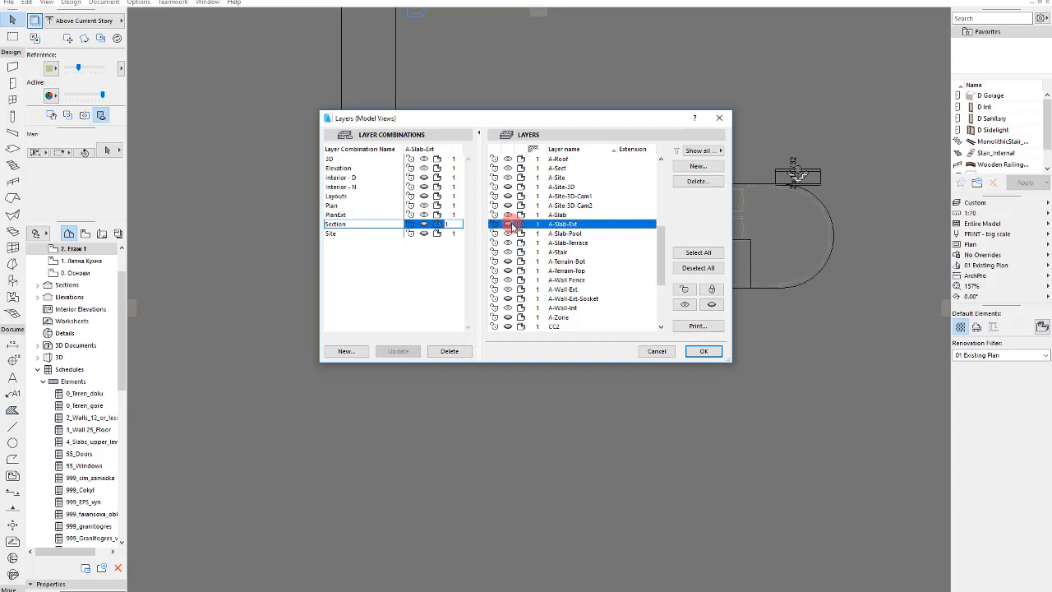
pyautogui.click(459, 351)
pyautogui.click(702, 351)
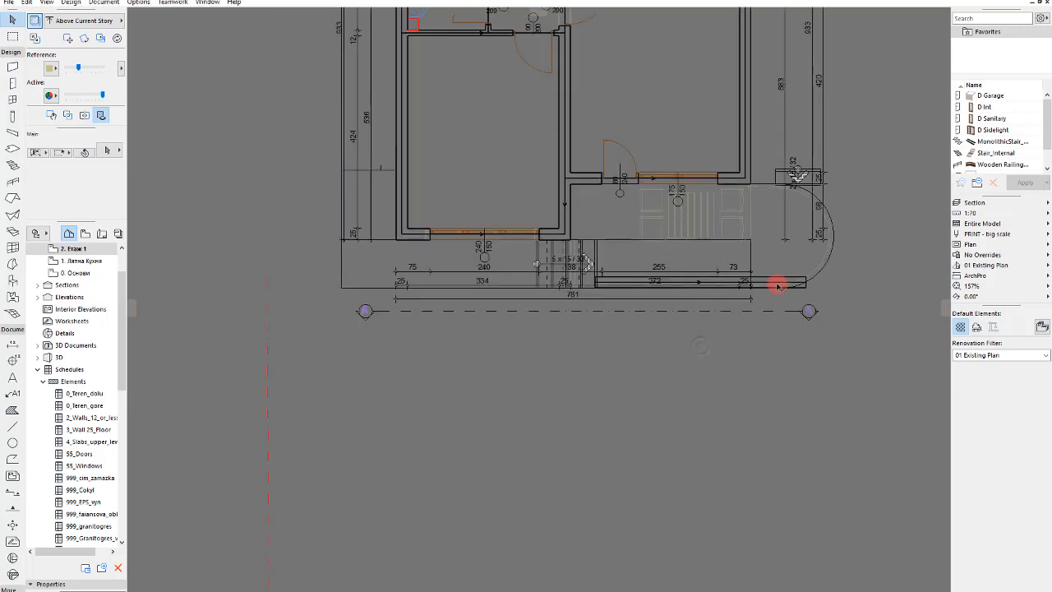
# Go to story 1. Лятна Кухня and apply the 02 Planned Status renovation filter
pyautogui.hotkey('ctrl', 'Up')
pyautogui.hotkey('ctrl', 'Down')
pyautogui.hotkey('ctrl', 'Down')
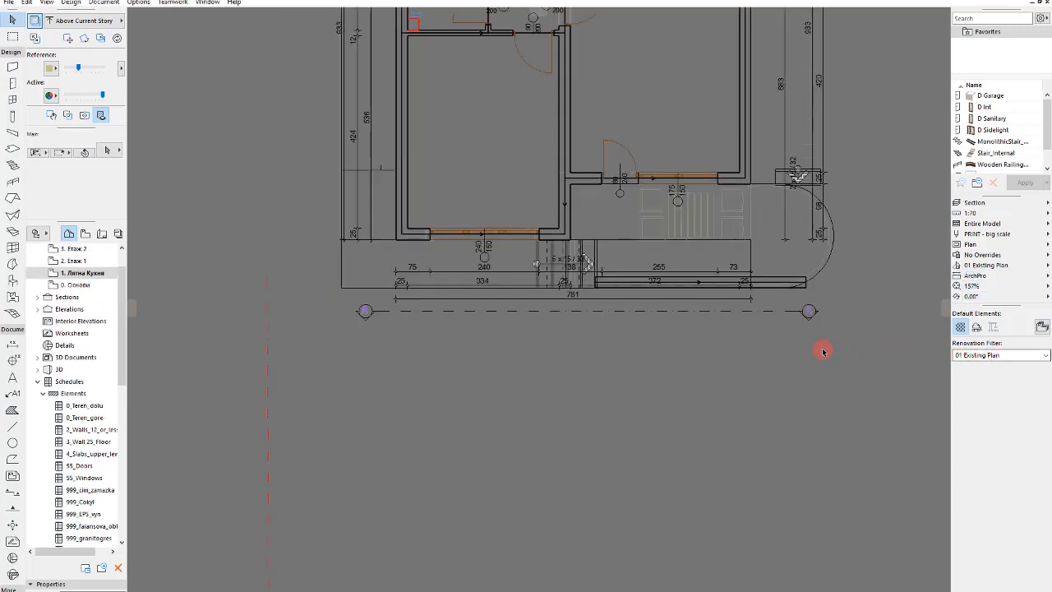
pyautogui.click(1017, 355)
pyautogui.click(985, 376)
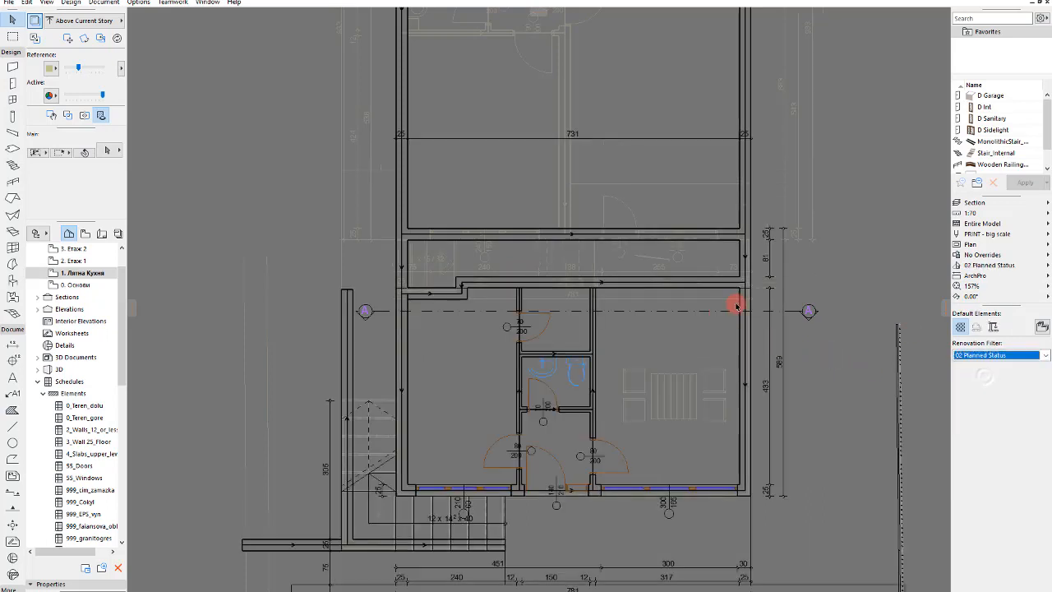
pyautogui.scroll(-3, 671, 247)
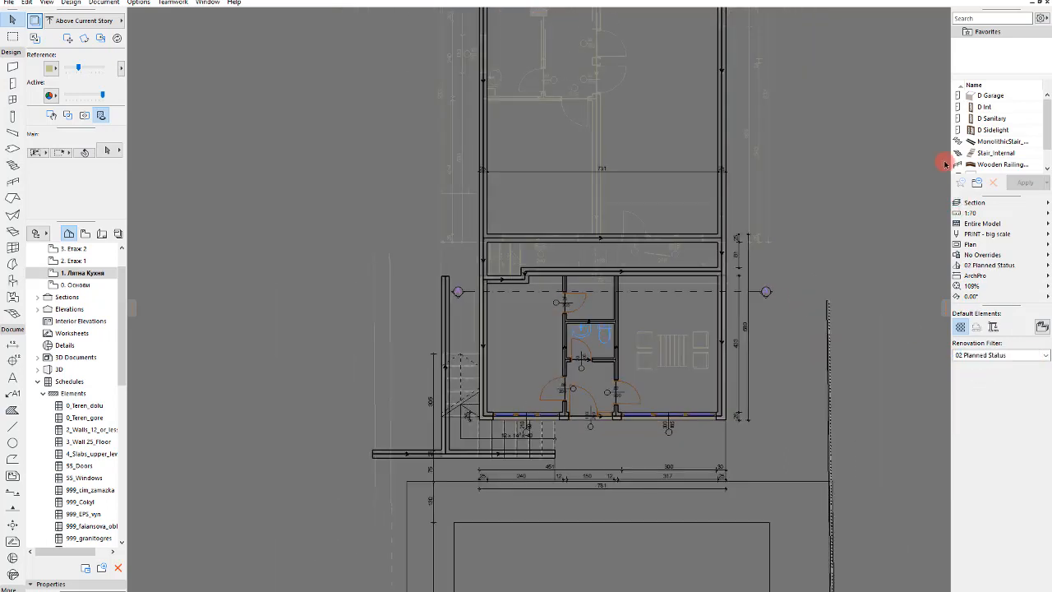
pyautogui.rightClick(74, 460)
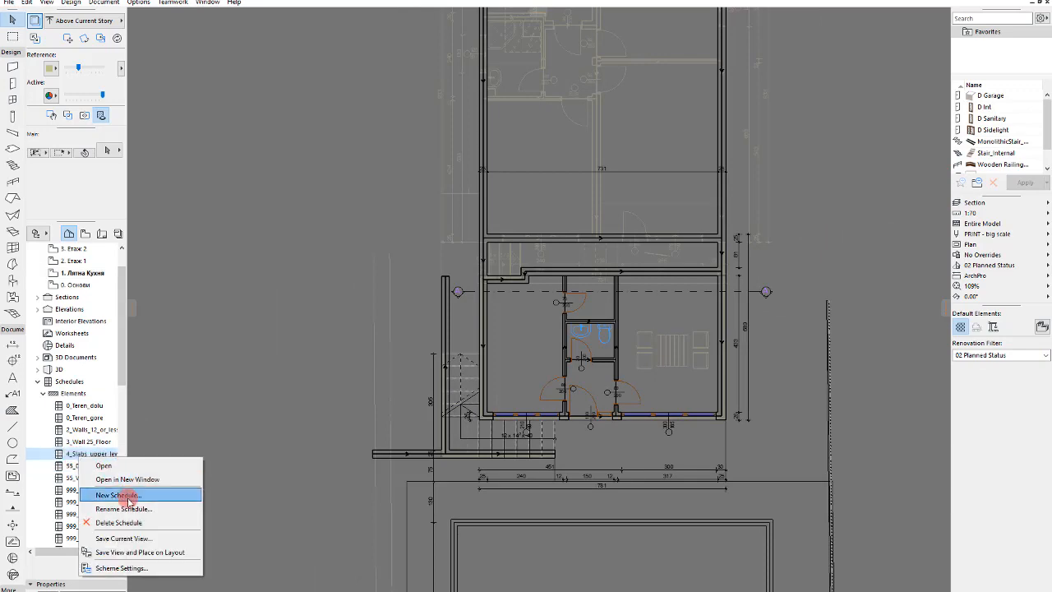
pyautogui.click(119, 494)
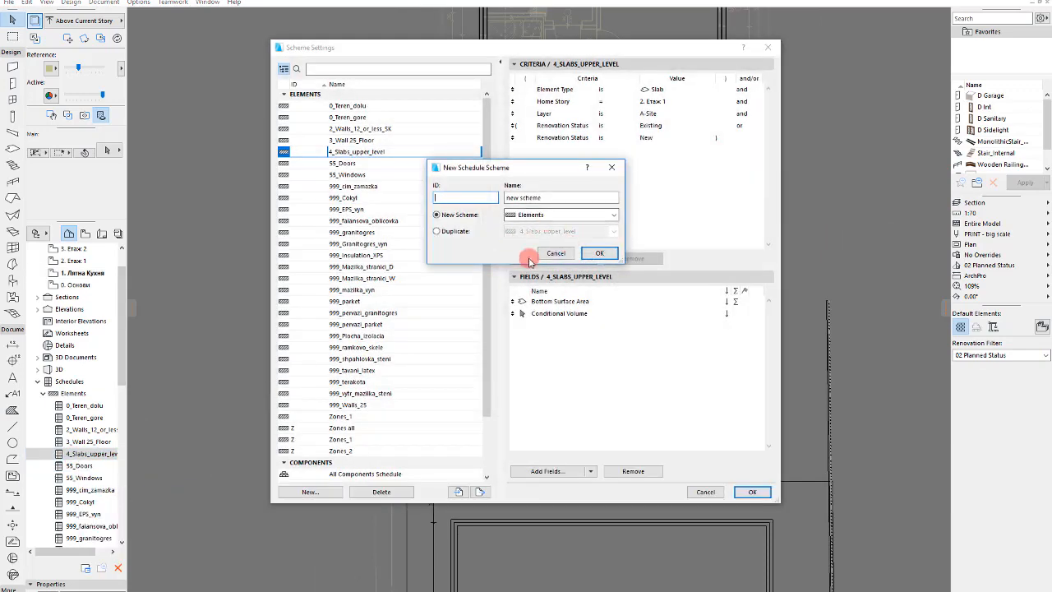
pyautogui.click(551, 254)
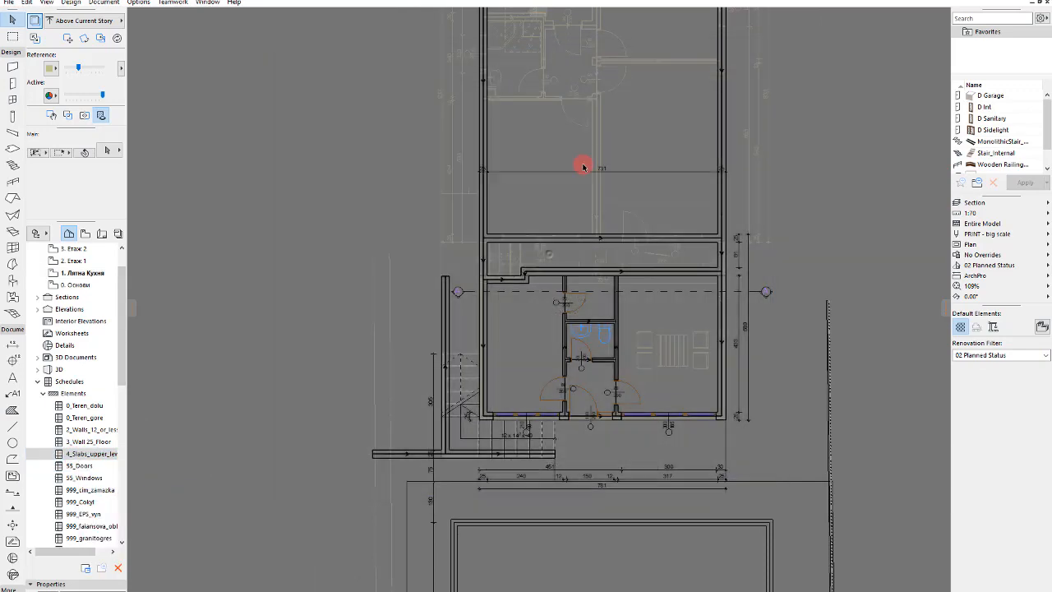
# Set the layer criterion of the 4_Slabs_upper_level schedule scheme to A-Slab-Terrace
pyautogui.rightClick(83, 452)
pyautogui.click(144, 559)
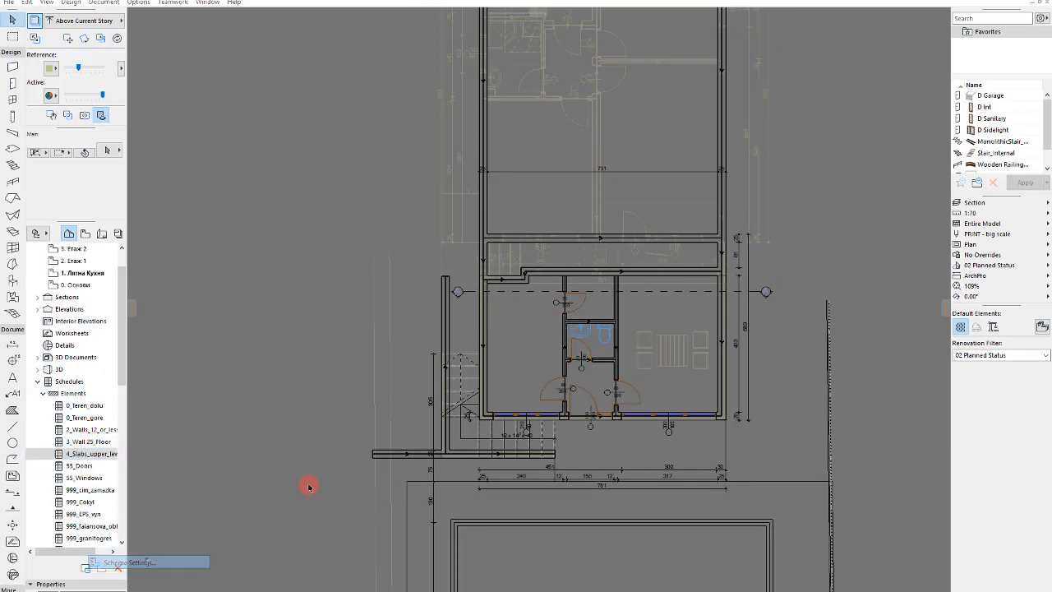
pyautogui.click(634, 136)
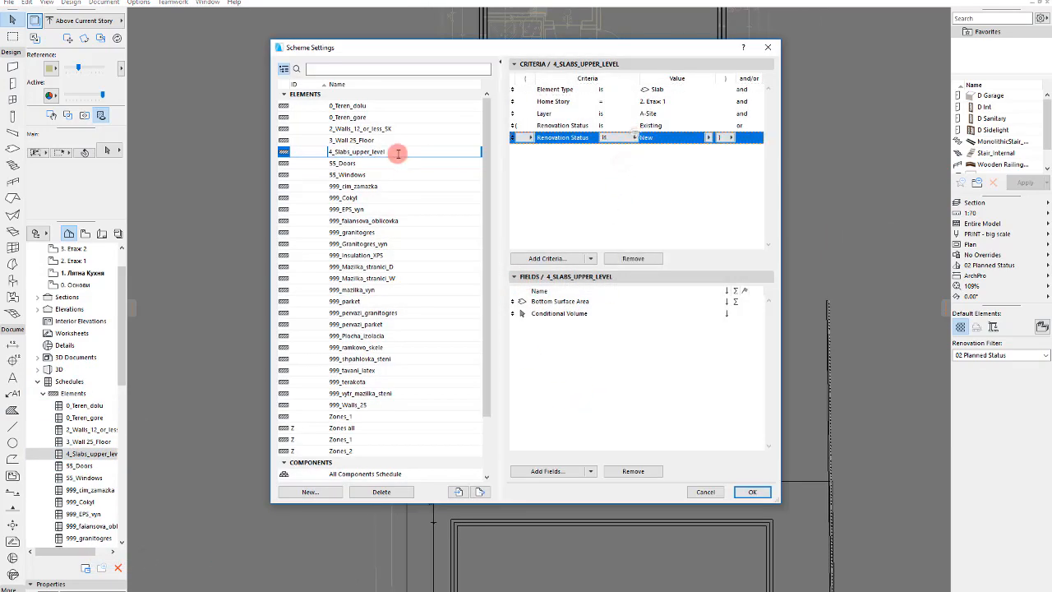
pyautogui.click(712, 113)
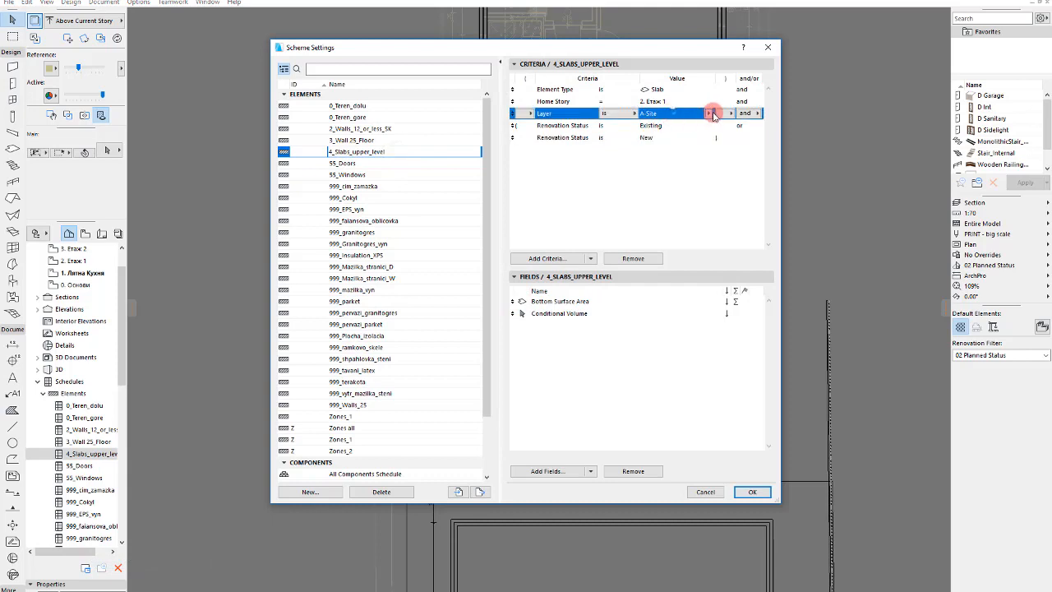
pyautogui.click(710, 113)
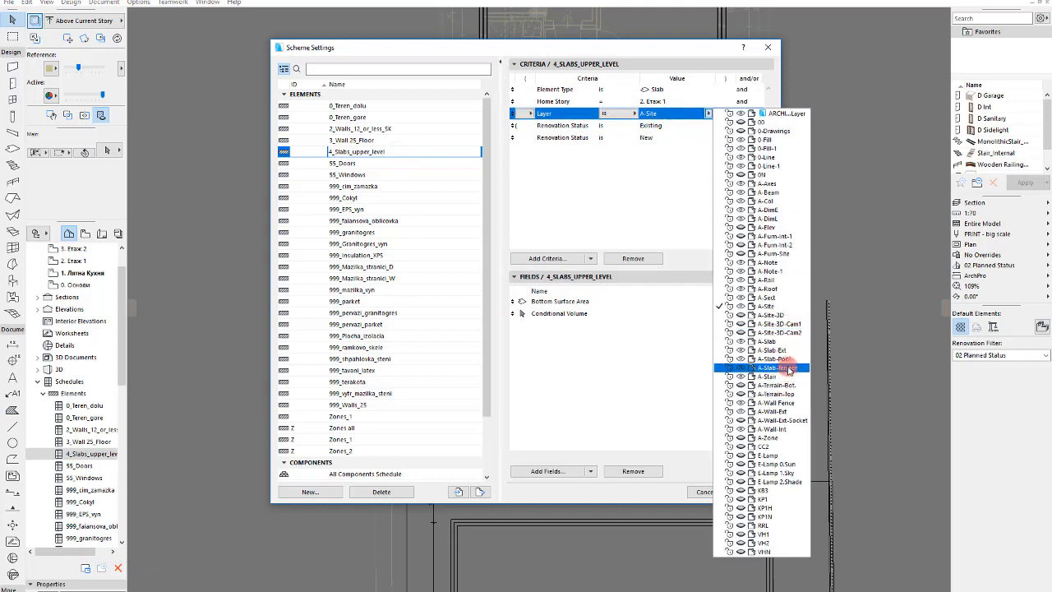
pyautogui.click(787, 368)
pyautogui.click(620, 176)
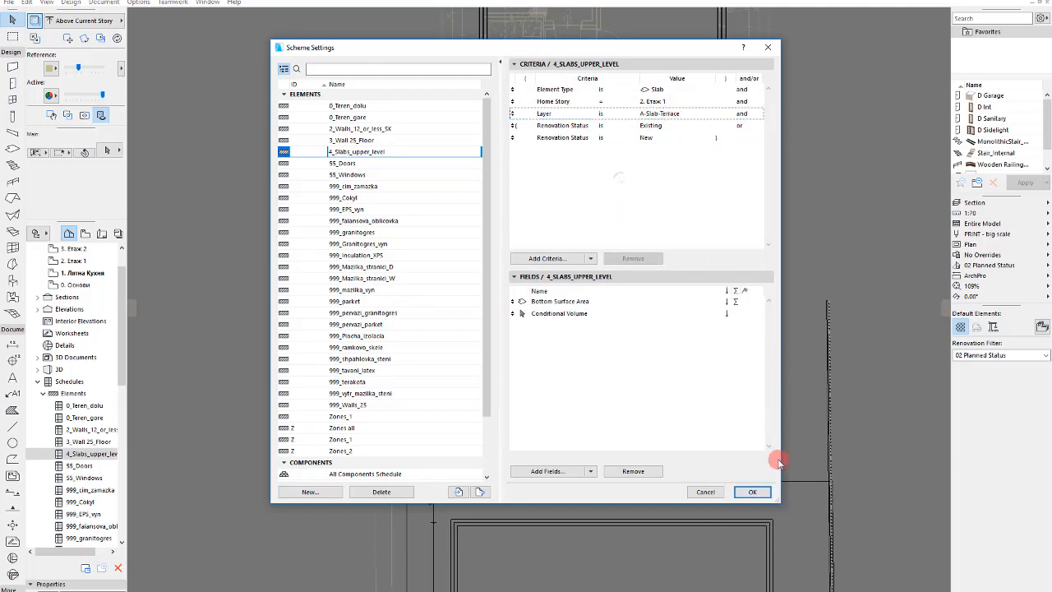
pyautogui.click(753, 493)
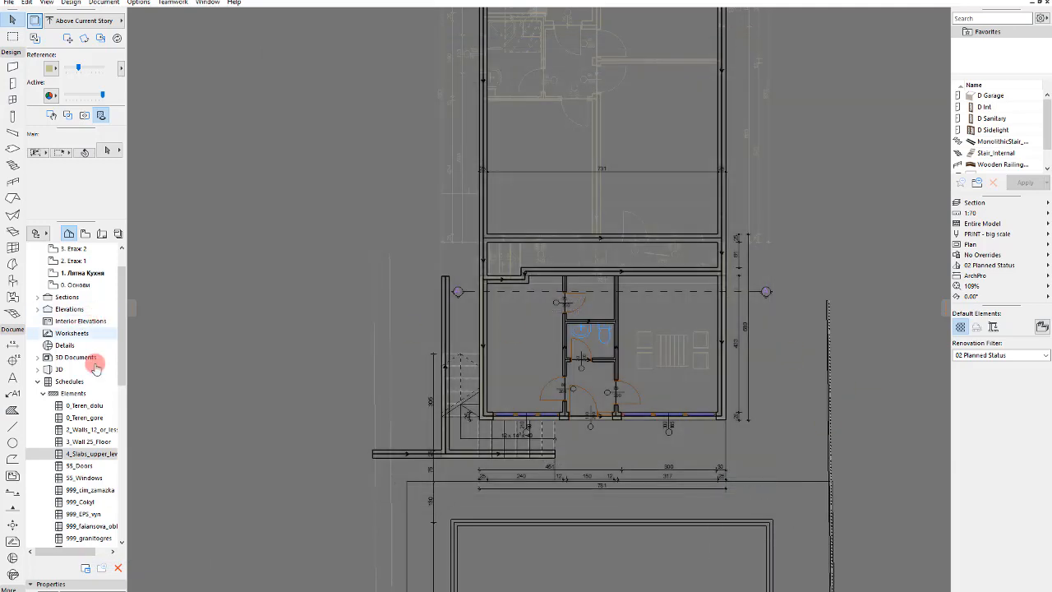
# Open the 4_Slabs_upper_level schedule and locate the slab with the 39.01 bottom surface area on the floor plan
pyautogui.doubleClick(92, 457)
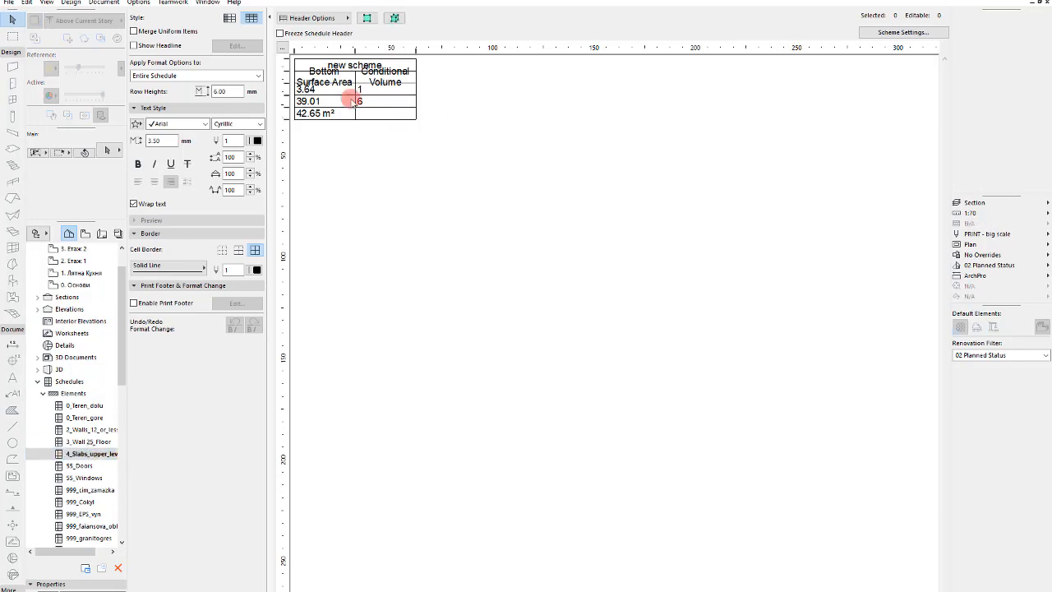
pyautogui.click(342, 91)
pyautogui.click(336, 103)
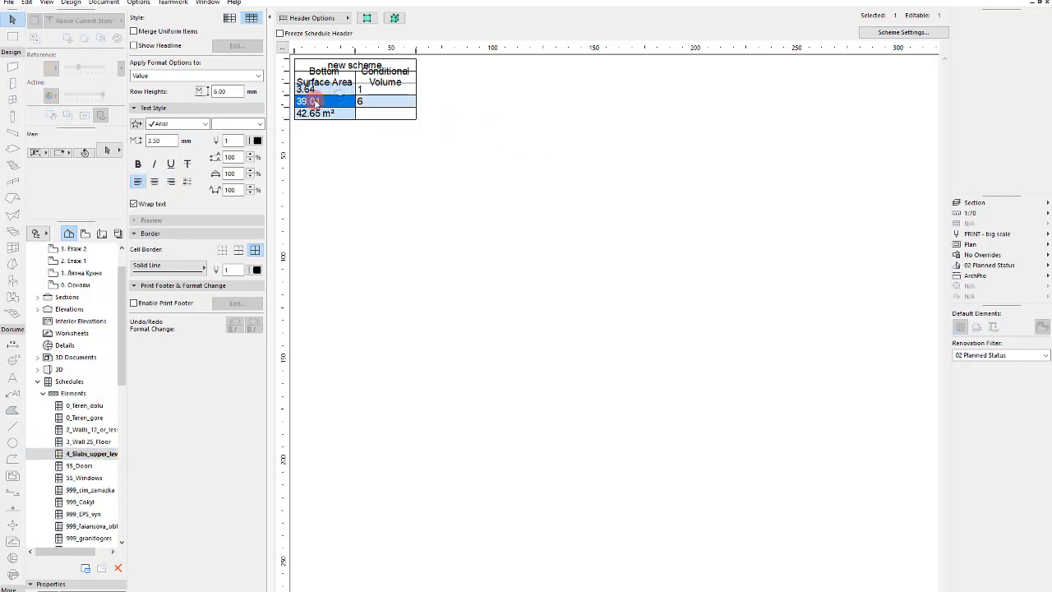
pyautogui.click(367, 23)
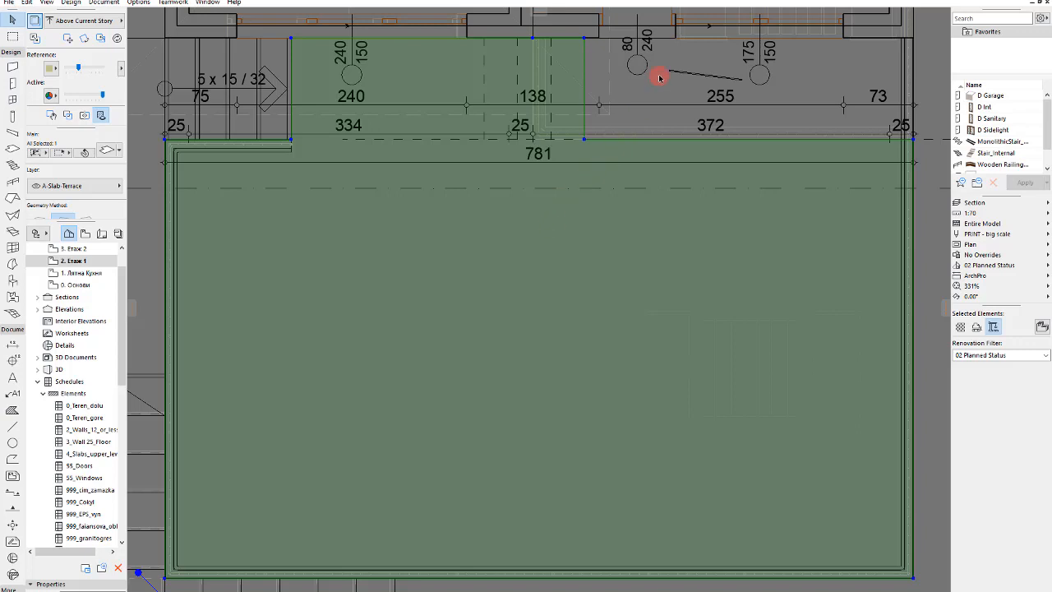
pyautogui.click(103, 502)
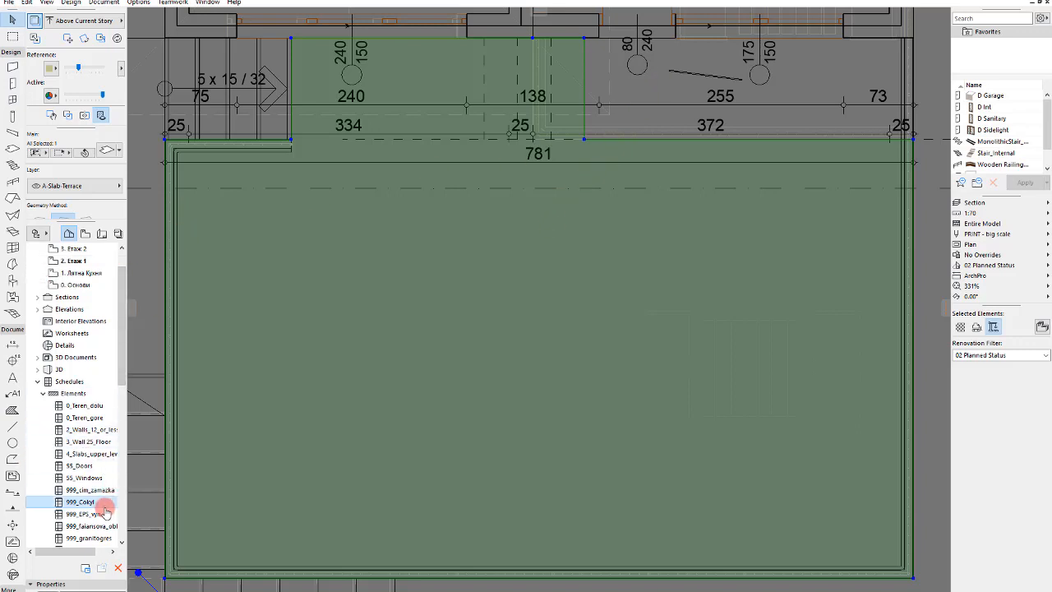
# Reopen the 4_Slabs_upper_level schedule and examine its entry with the 3.64 bottom surface area
pyautogui.scroll(-2, 104, 500)
pyautogui.scroll(-1, 104, 500)
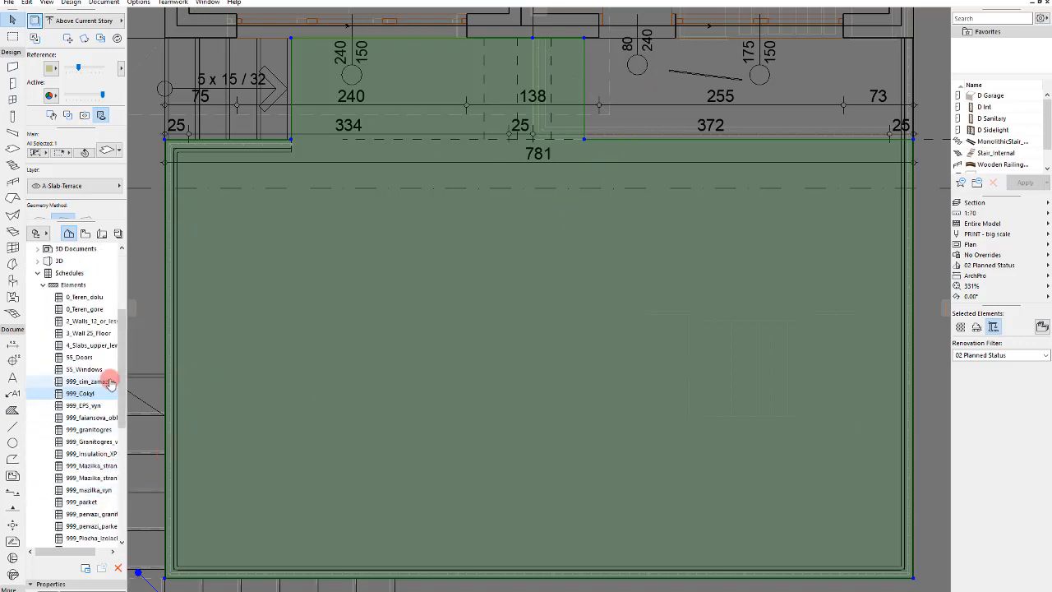
pyautogui.click(92, 298)
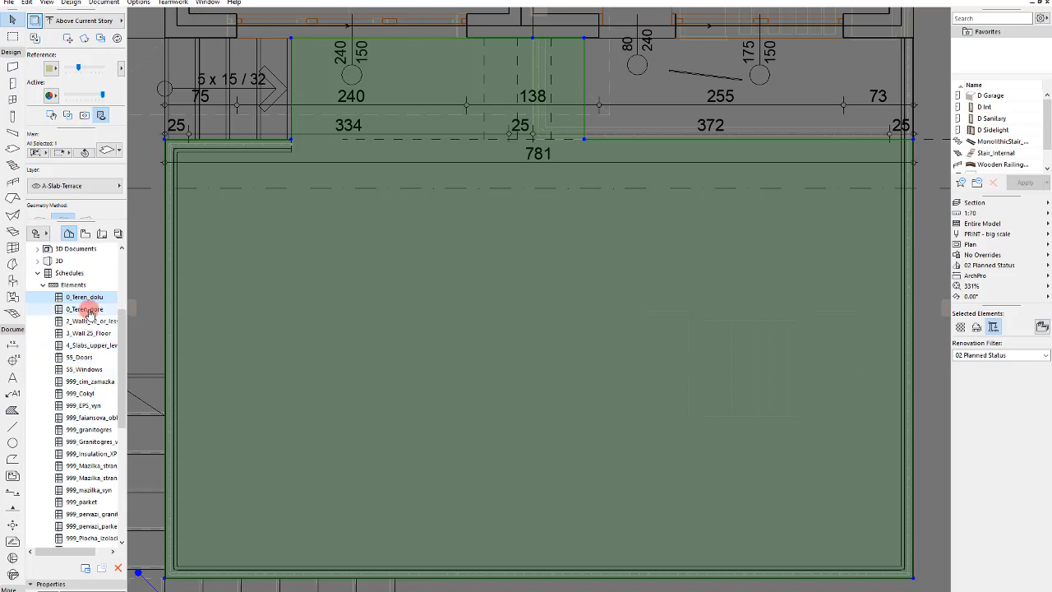
pyautogui.click(90, 345)
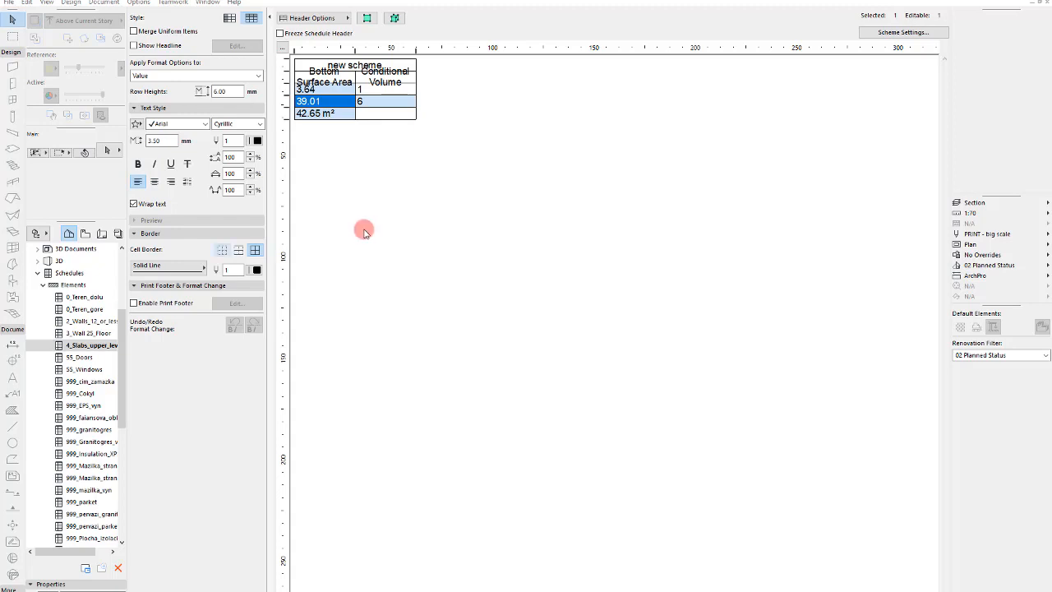
pyautogui.click(323, 90)
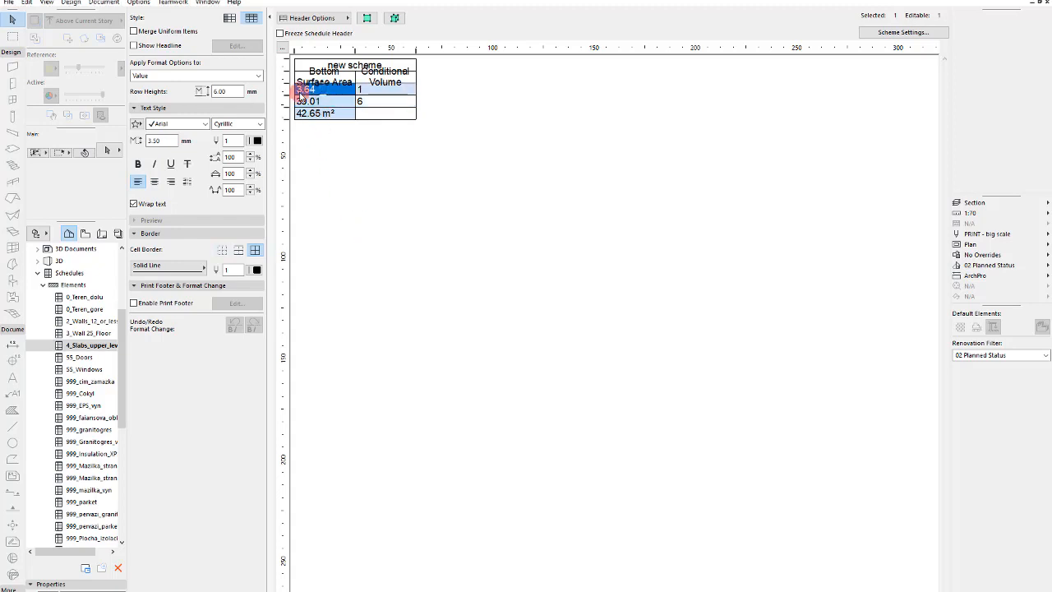
pyautogui.moveTo(301, 95); pyautogui.dragTo(329, 97)
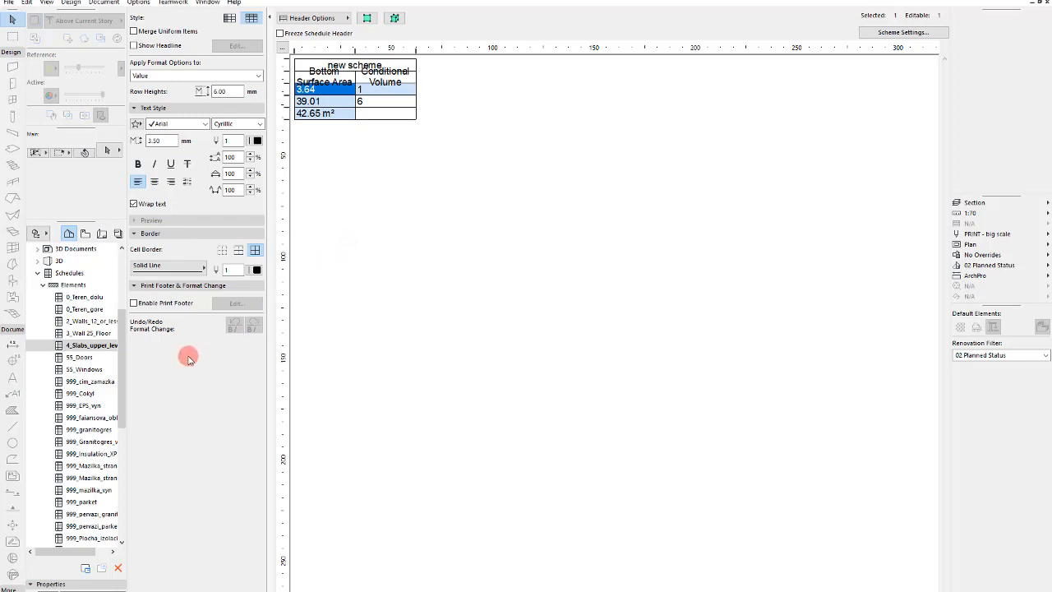
# Review the openings listed in the 55_Doors and 55_Windows schedules
pyautogui.click(98, 370)
pyautogui.click(97, 357)
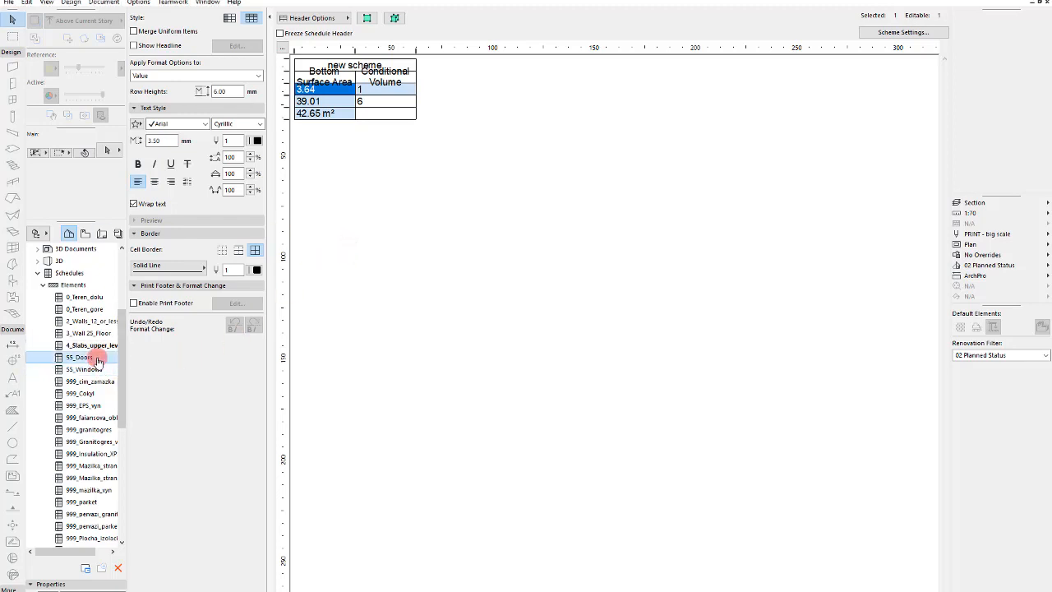
pyautogui.doubleClick(96, 359)
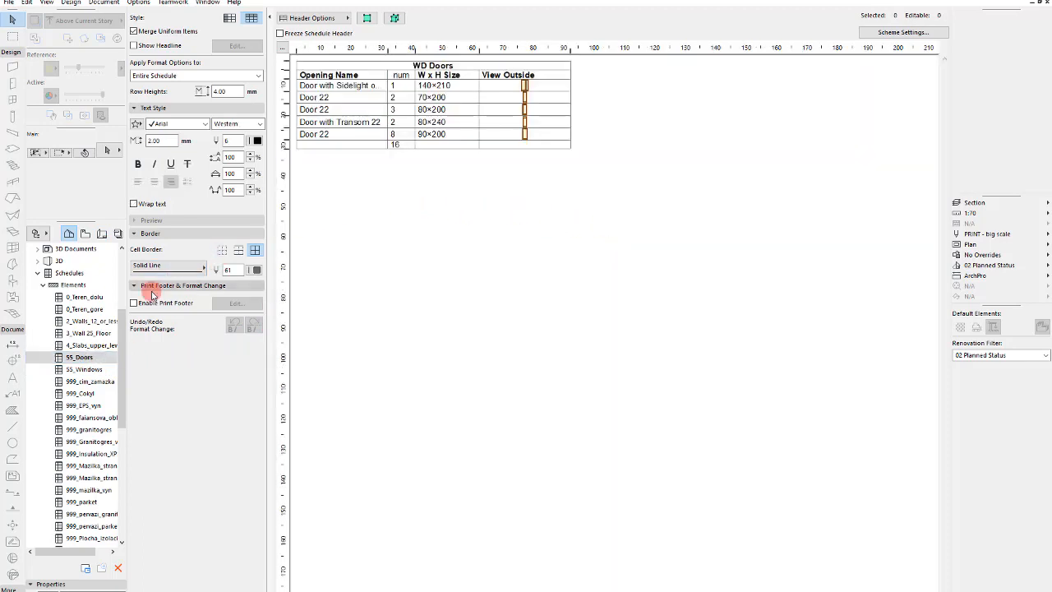
pyautogui.doubleClick(97, 369)
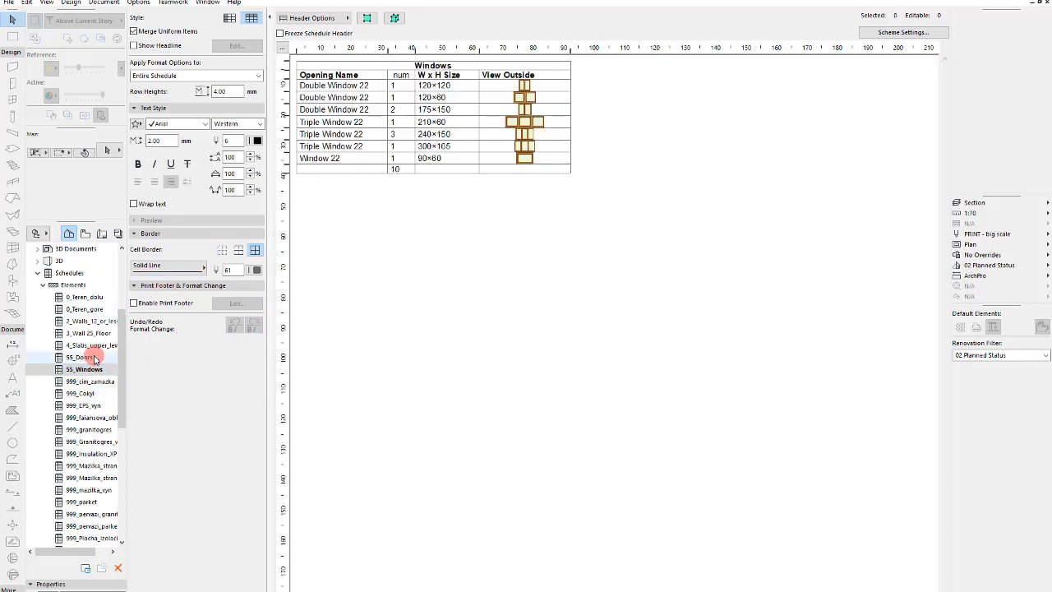
# Add a Home Story criterion set to 1. Лятна Кухня to the 55_Doors schedule scheme and apply it
pyautogui.doubleClick(96, 359)
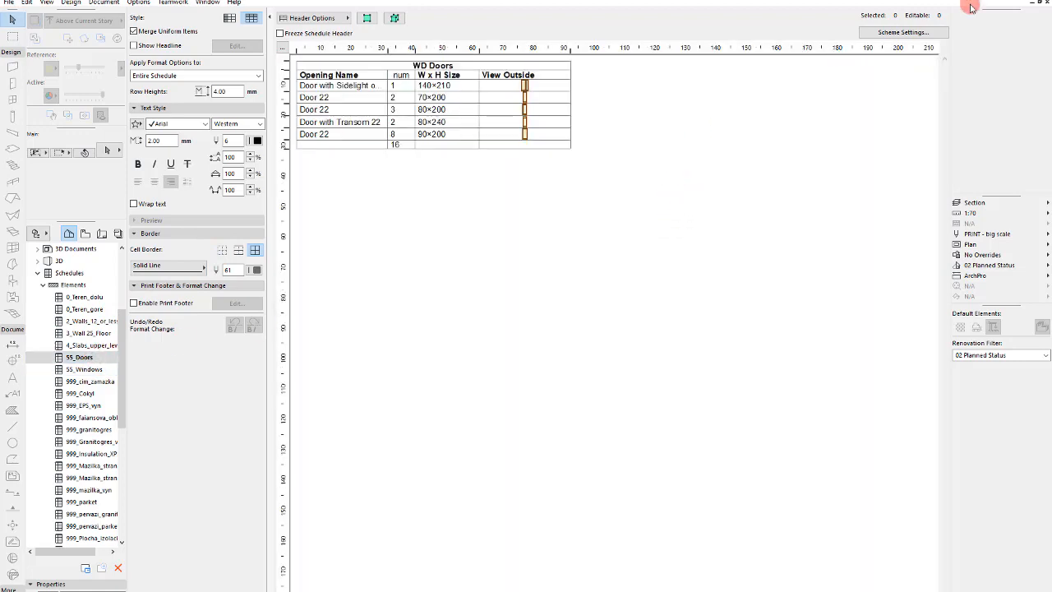
pyautogui.click(903, 38)
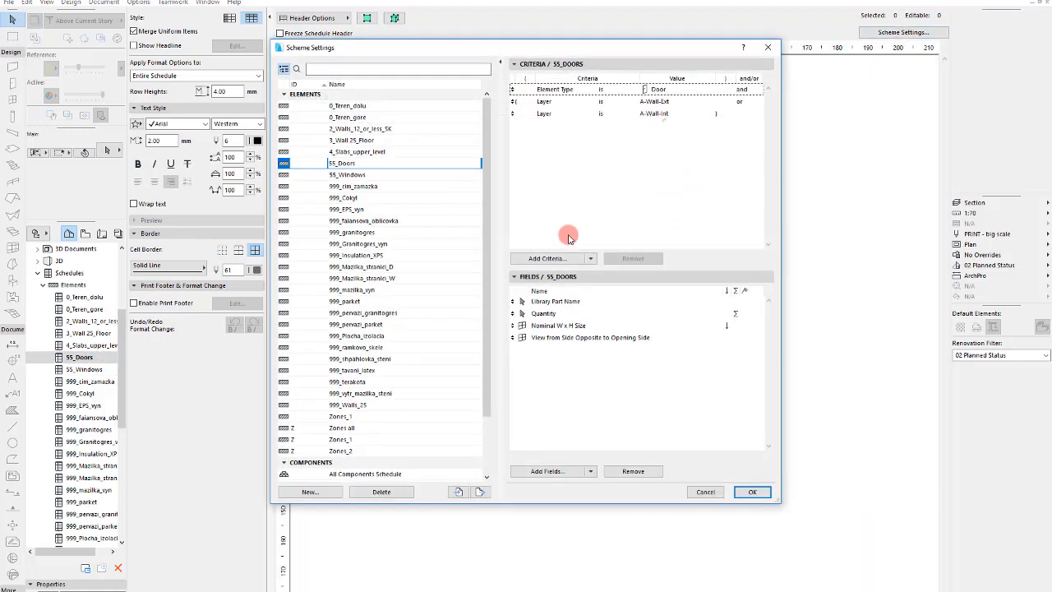
pyautogui.click(558, 258)
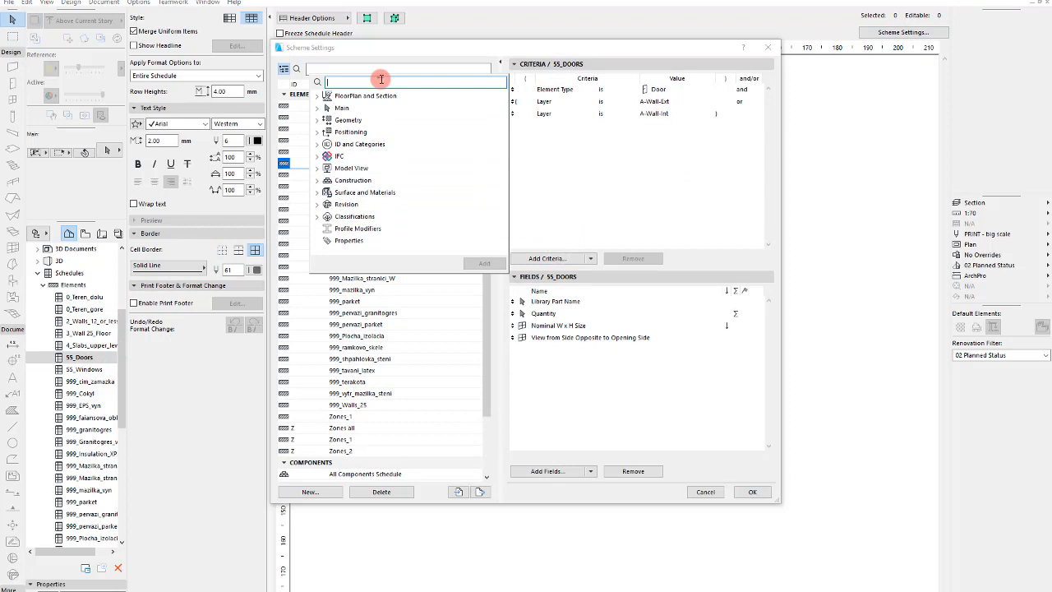
pyautogui.write('h')
pyautogui.press('BackSpace')
pyautogui.write('home')
pyautogui.doubleClick(402, 120)
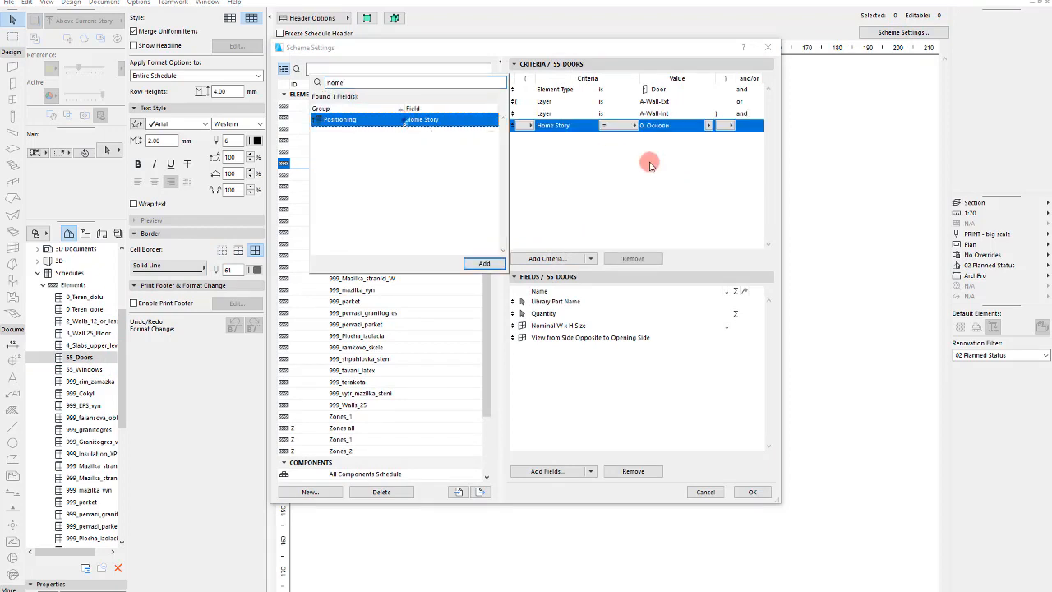
pyautogui.click(708, 125)
pyautogui.click(725, 148)
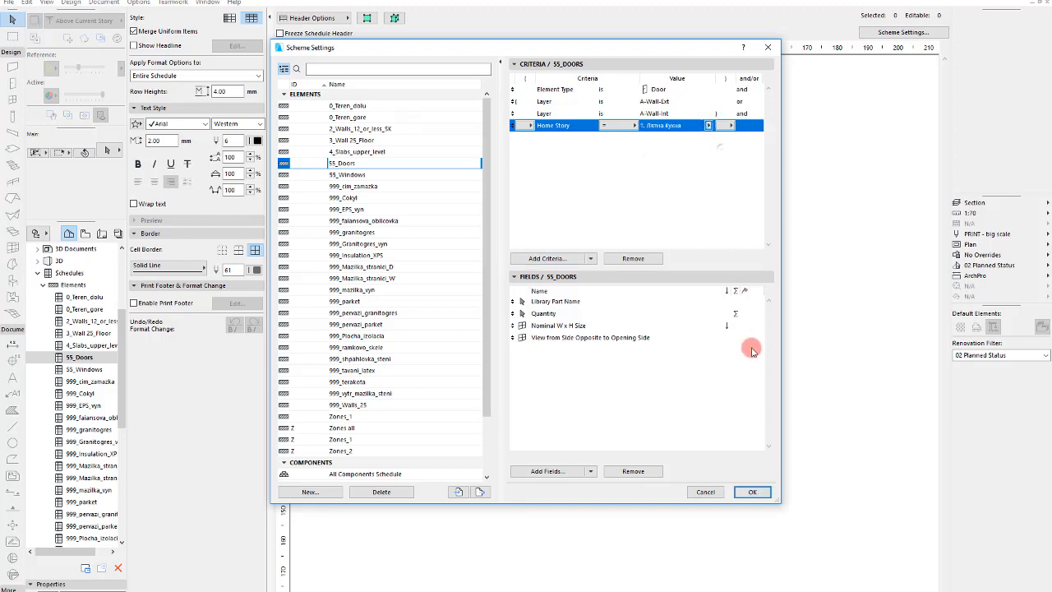
pyautogui.click(752, 491)
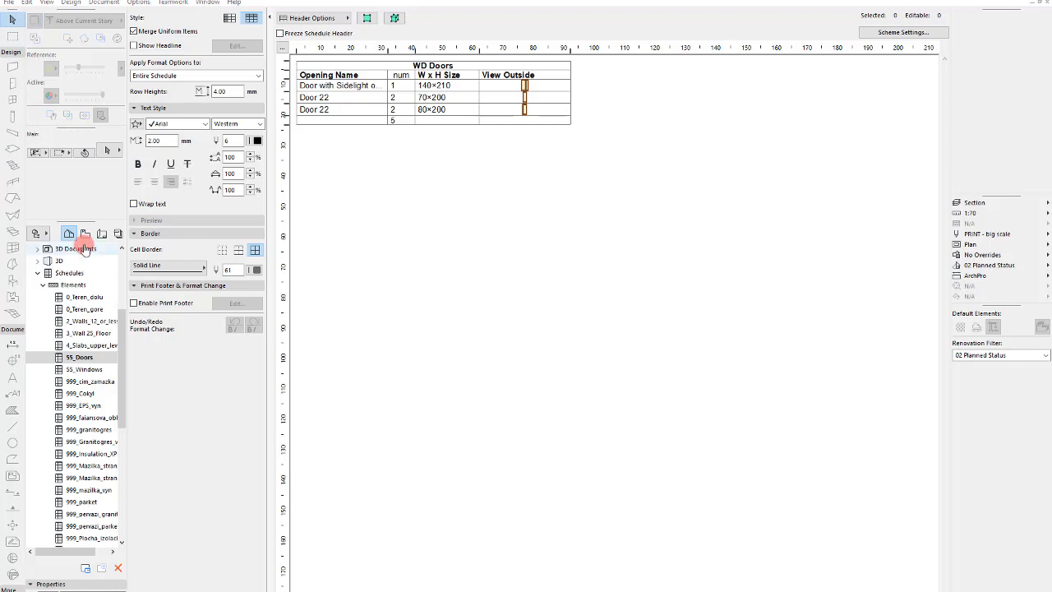
# Add a Home Story criterion set to 1. Лятна Кухня to the 55_Windows schedule scheme and apply it
pyautogui.click(95, 369)
pyautogui.click(912, 32)
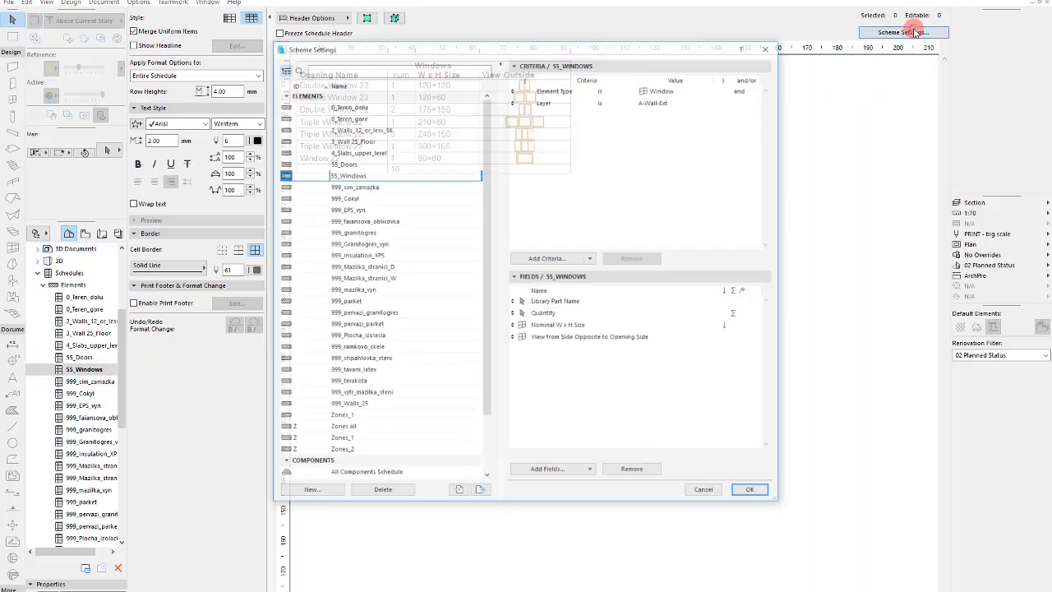
pyautogui.click(556, 259)
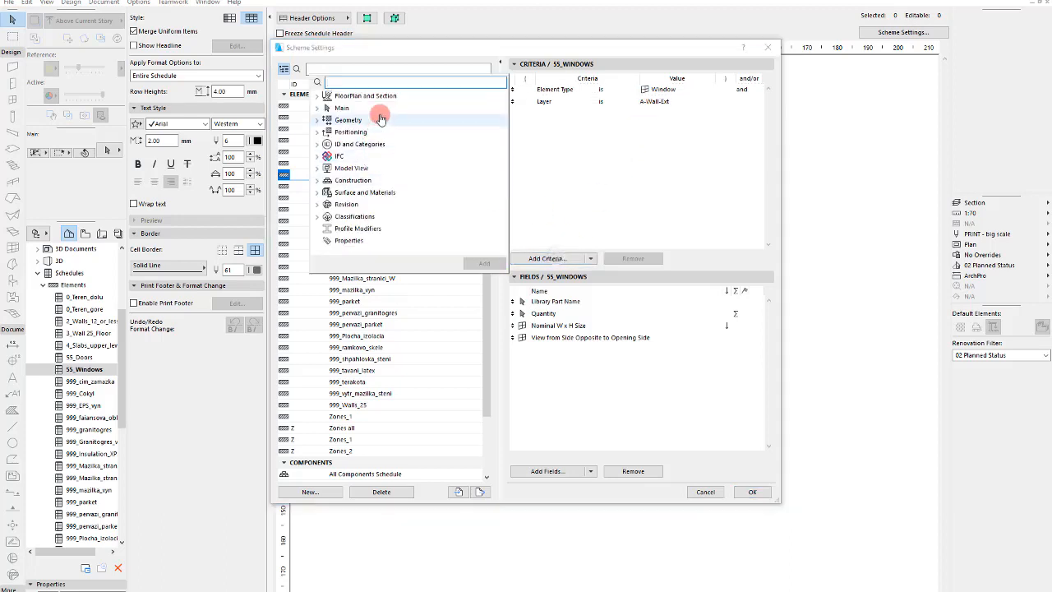
pyautogui.write('home')
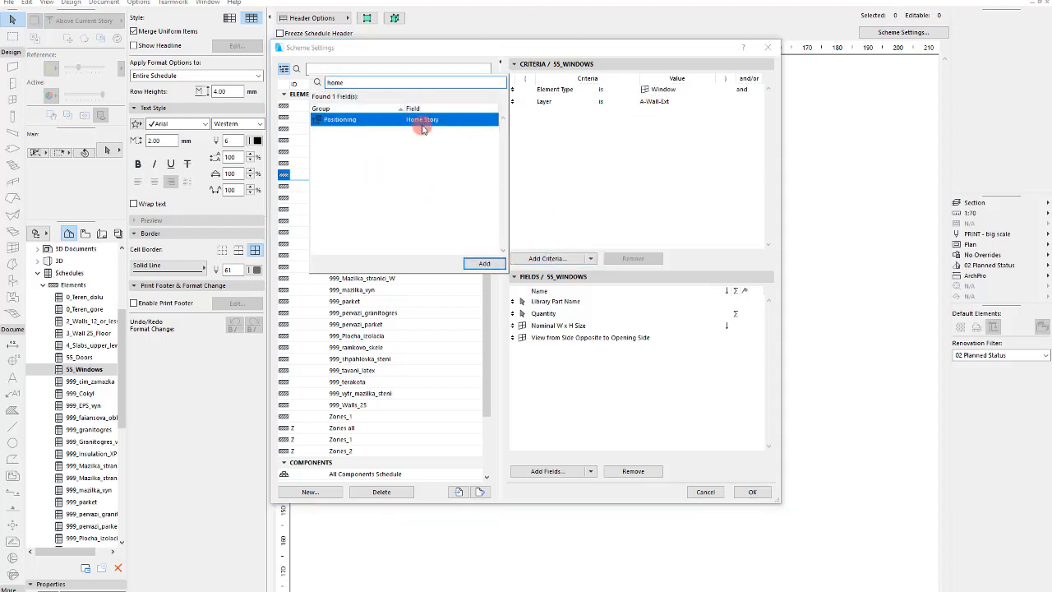
pyautogui.doubleClick(422, 121)
pyautogui.click(709, 113)
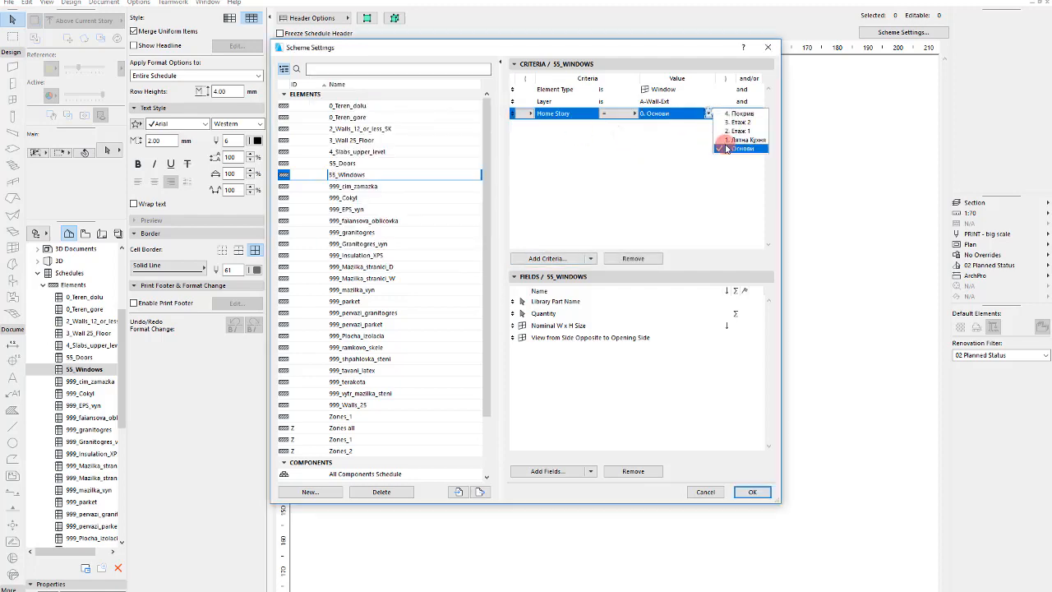
pyautogui.click(728, 148)
pyautogui.click(752, 492)
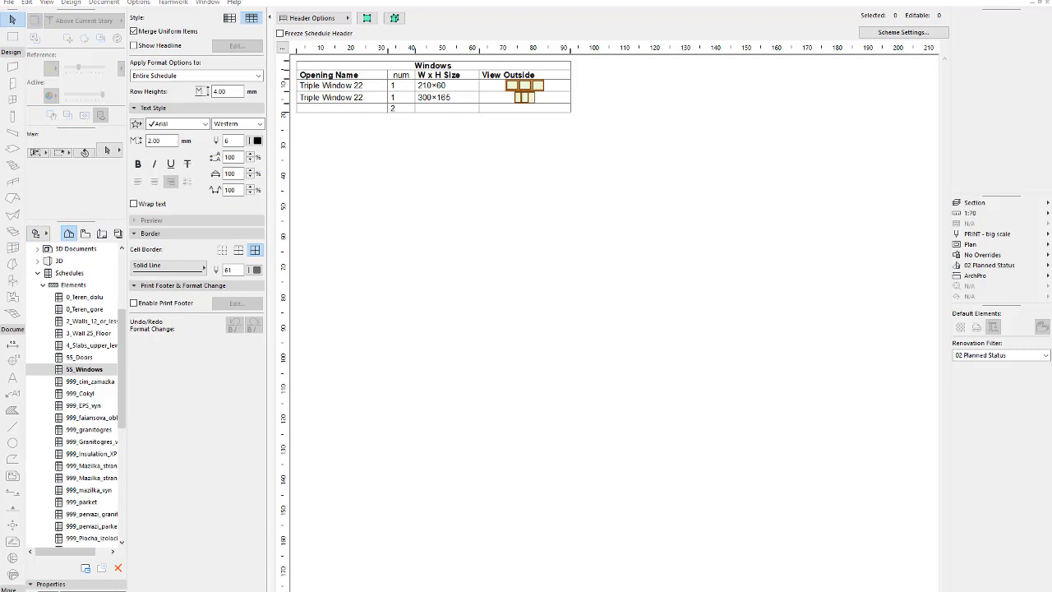
pyautogui.scroll(-3, 107, 325)
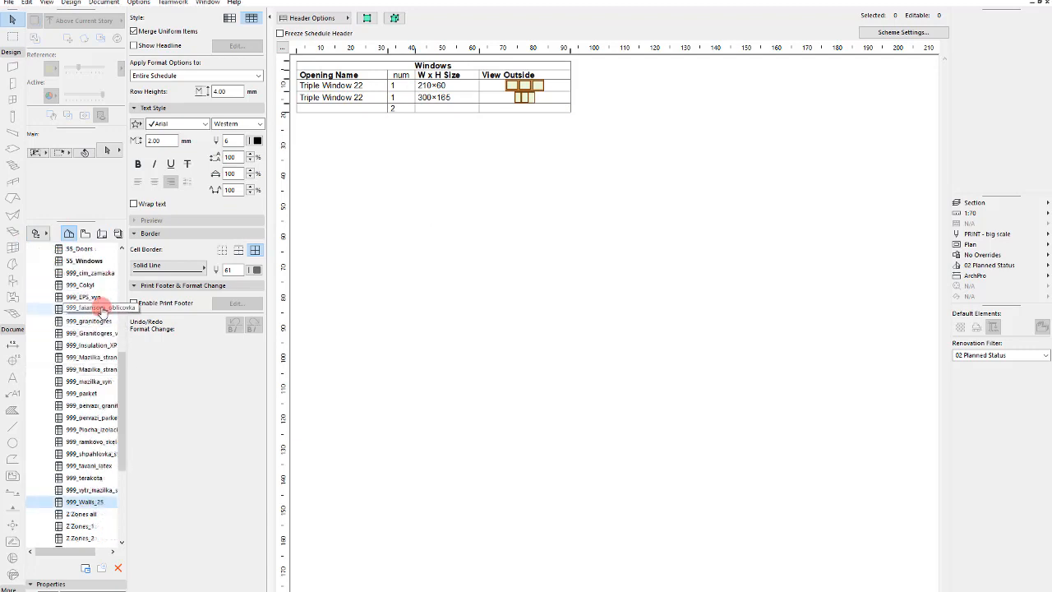
pyautogui.click(98, 296)
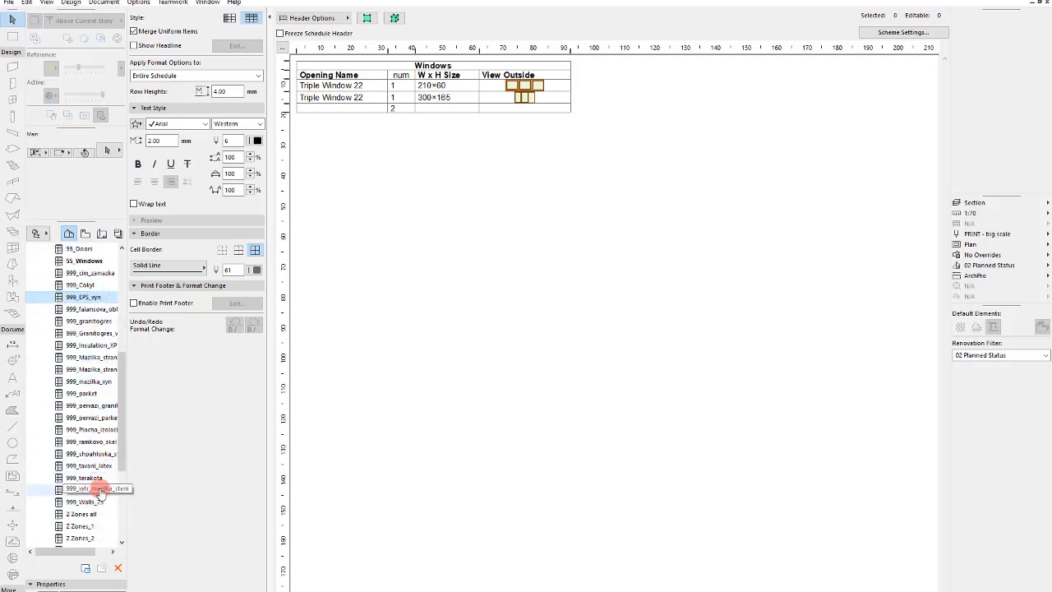
pyautogui.scroll(-2, 102, 481)
pyautogui.scroll(5, 105, 477)
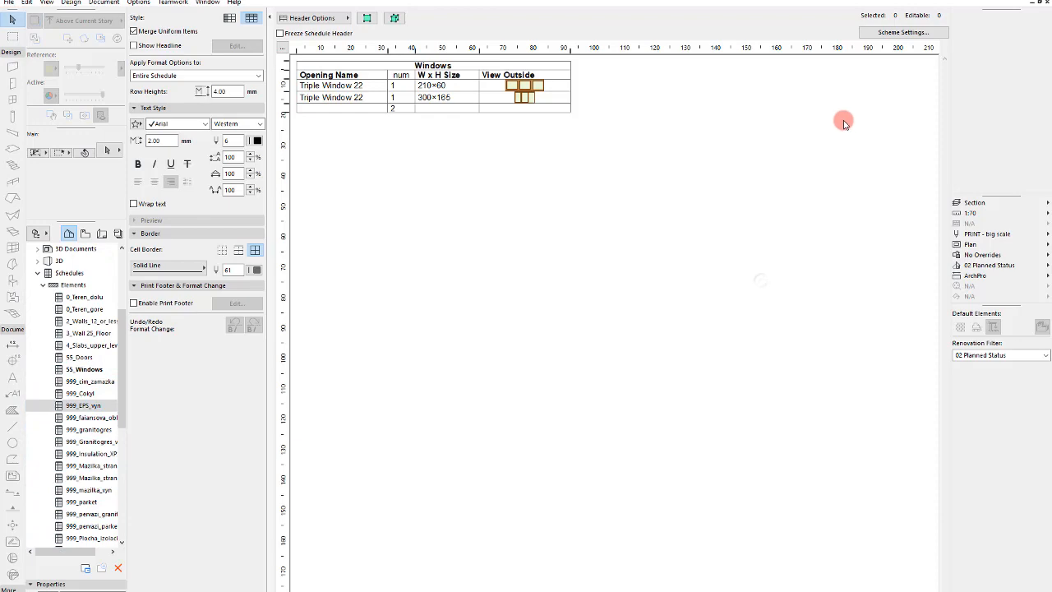
# Return to the floor plan, deselect the terrace slab and go to story 1. Лятна Кухня with its room zones shown
pyautogui.press('F2')
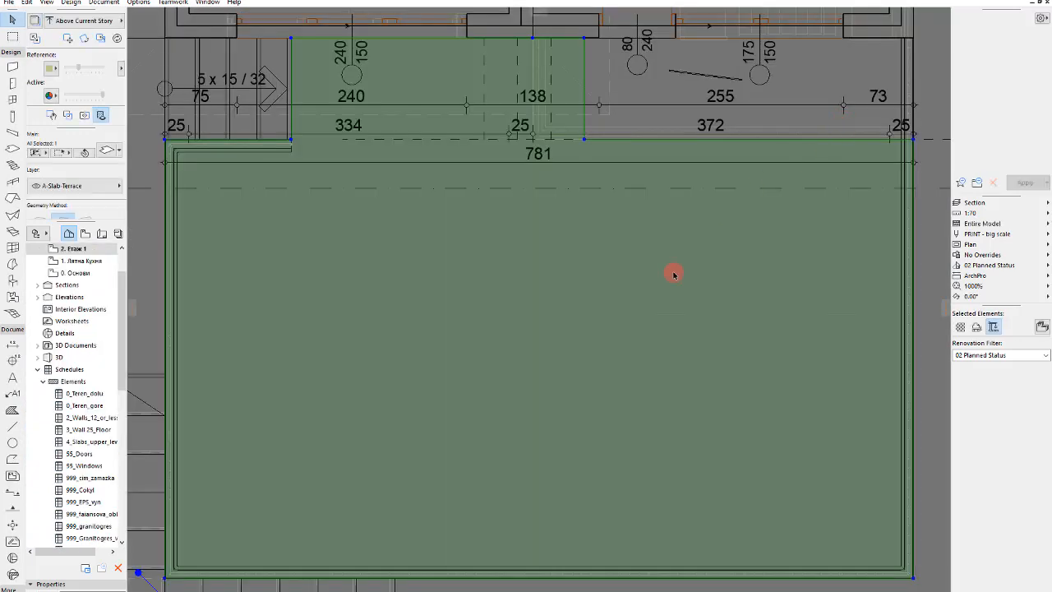
pyautogui.press('Escape')
pyautogui.scroll(-3, 570, 254)
pyautogui.scroll(-1, 573, 251)
pyautogui.hotkey('ctrl', 'Down')
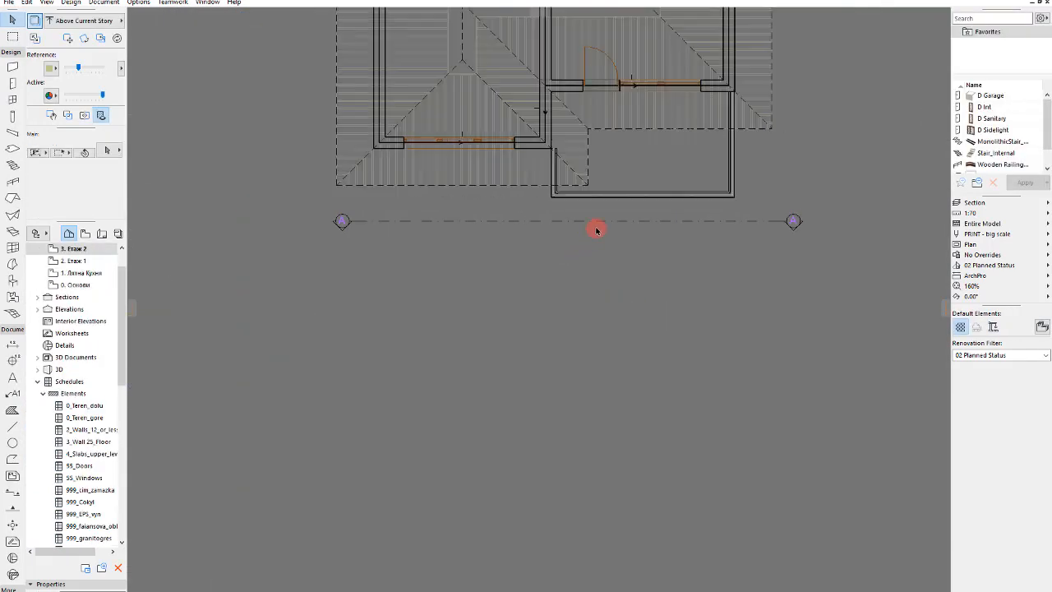
pyautogui.scroll(4, 596, 222)
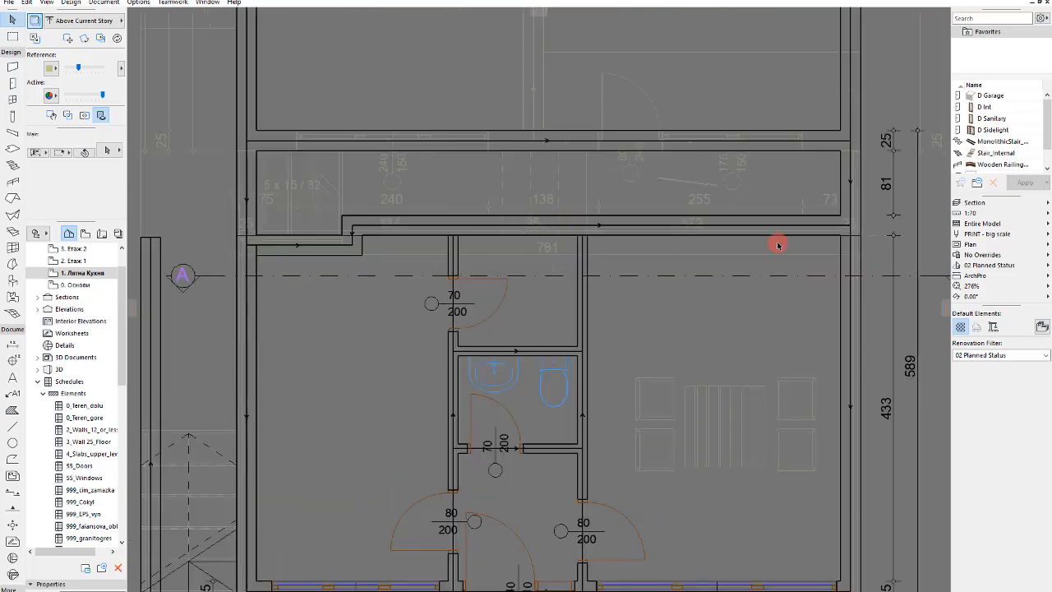
pyautogui.scroll(4, 728, 411)
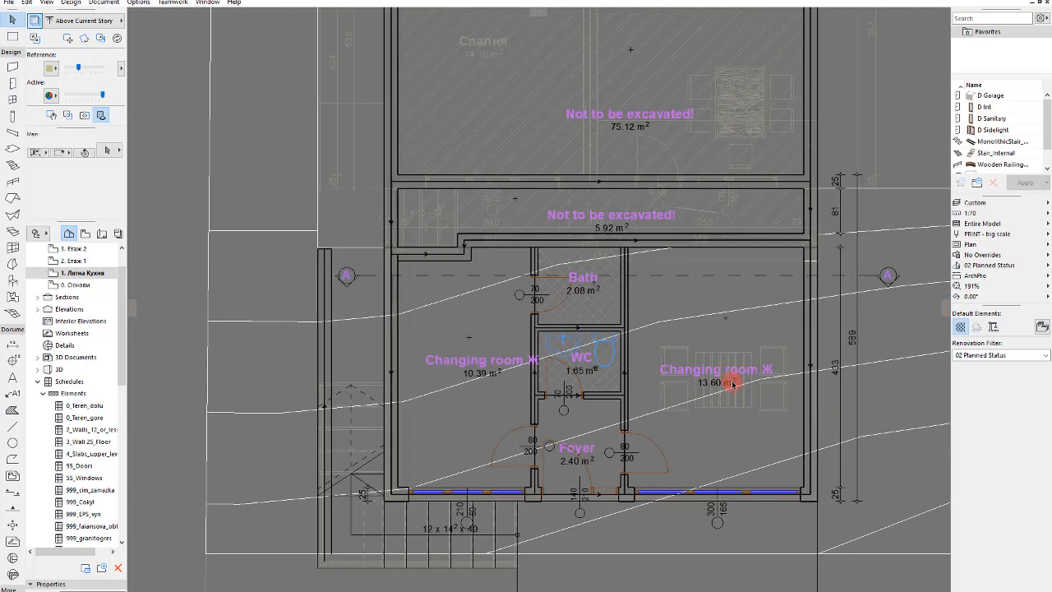
# Set the zone category of the 13.60 m² Changing room zone to 2 Living
pyautogui.click(605, 298)
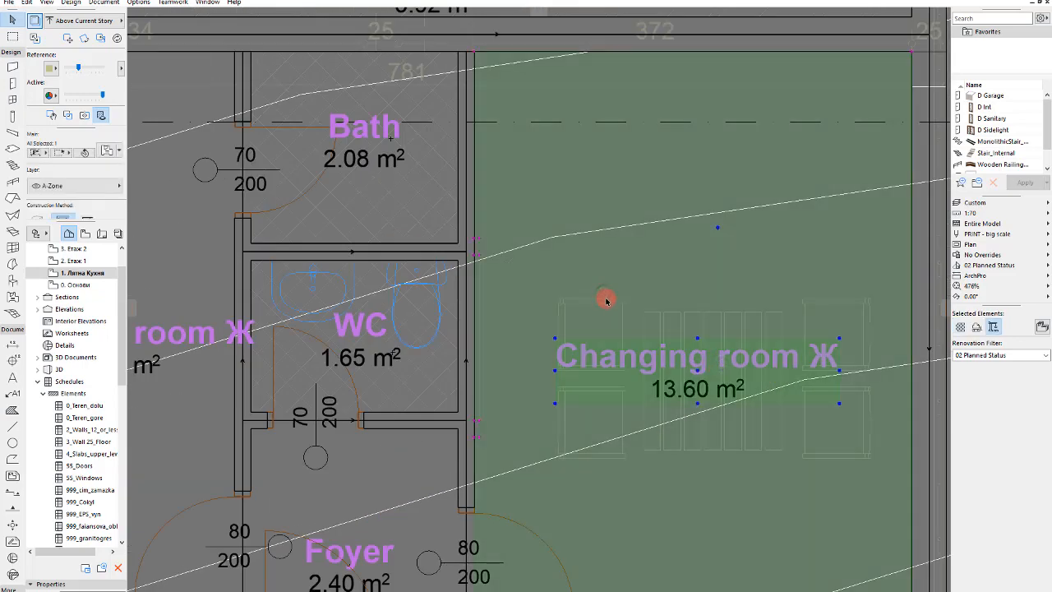
pyautogui.scroll(-4, 602, 279)
pyautogui.moveTo(677, 393); pyautogui.dragTo(605, 279)
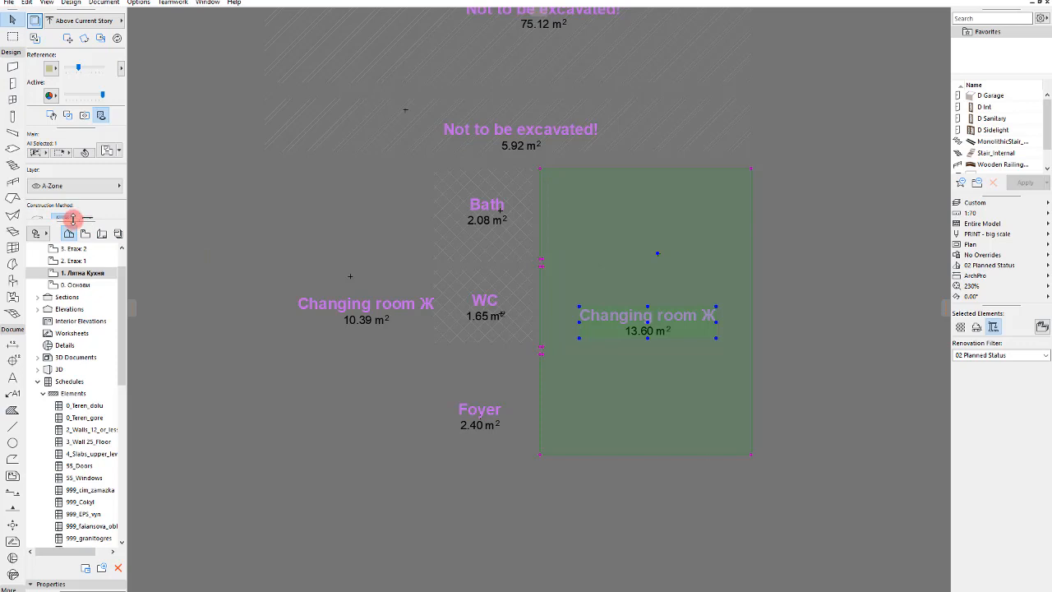
pyautogui.moveTo(72, 217); pyautogui.dragTo(70, 415)
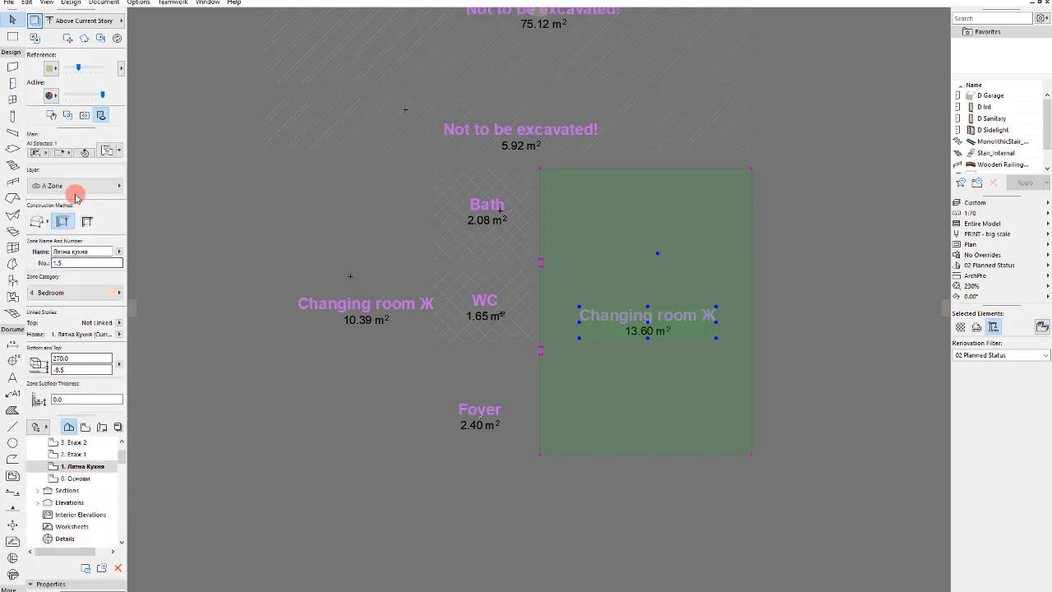
pyautogui.click(82, 294)
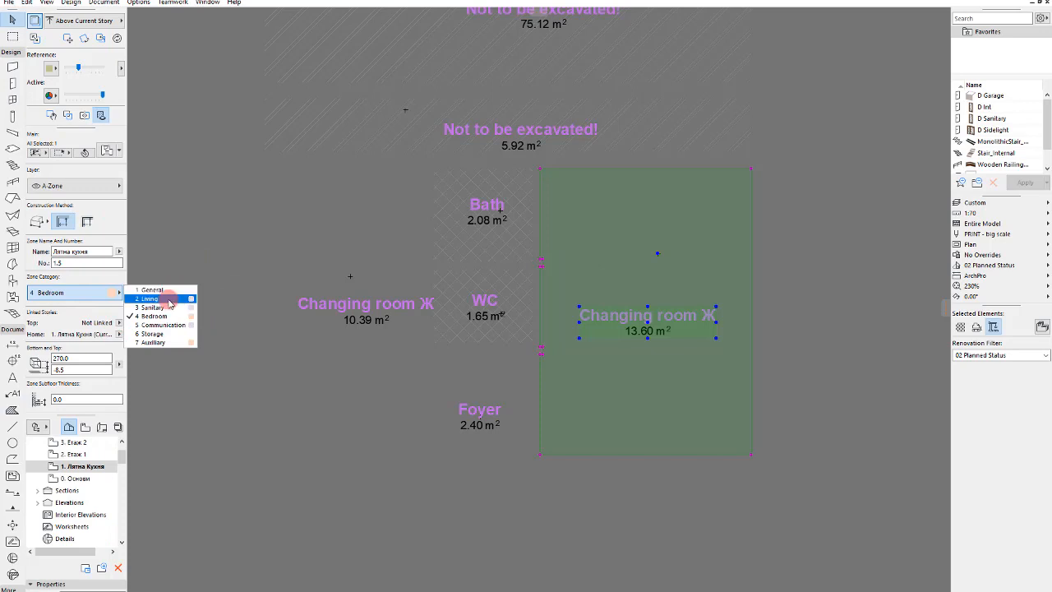
pyautogui.click(177, 298)
# Set the zone category of the 10.39 m² Changing room zone to 2 Living
pyautogui.click(393, 281)
pyautogui.click(305, 317)
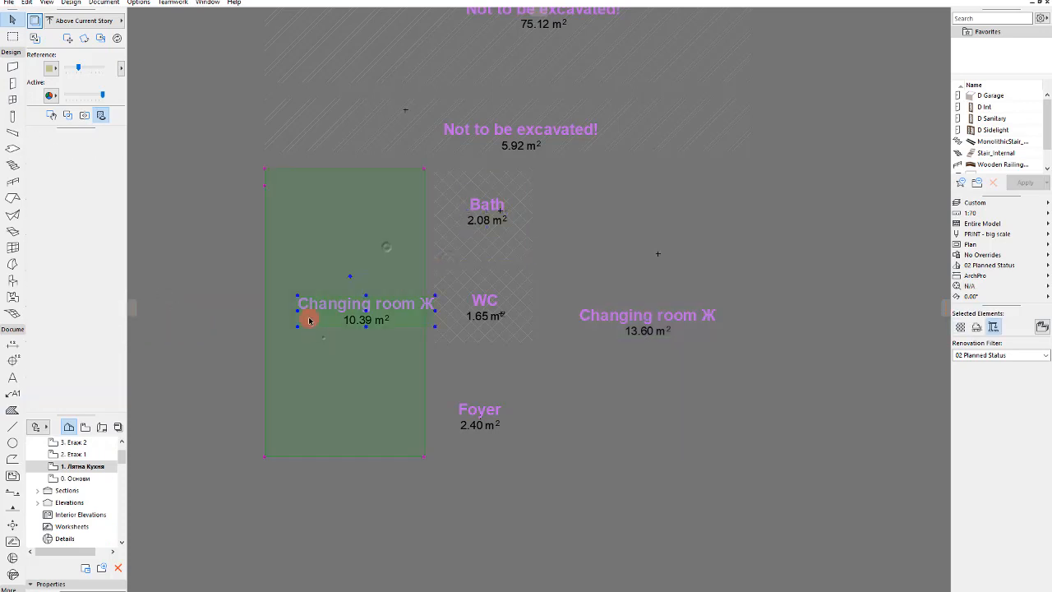
pyautogui.click(94, 292)
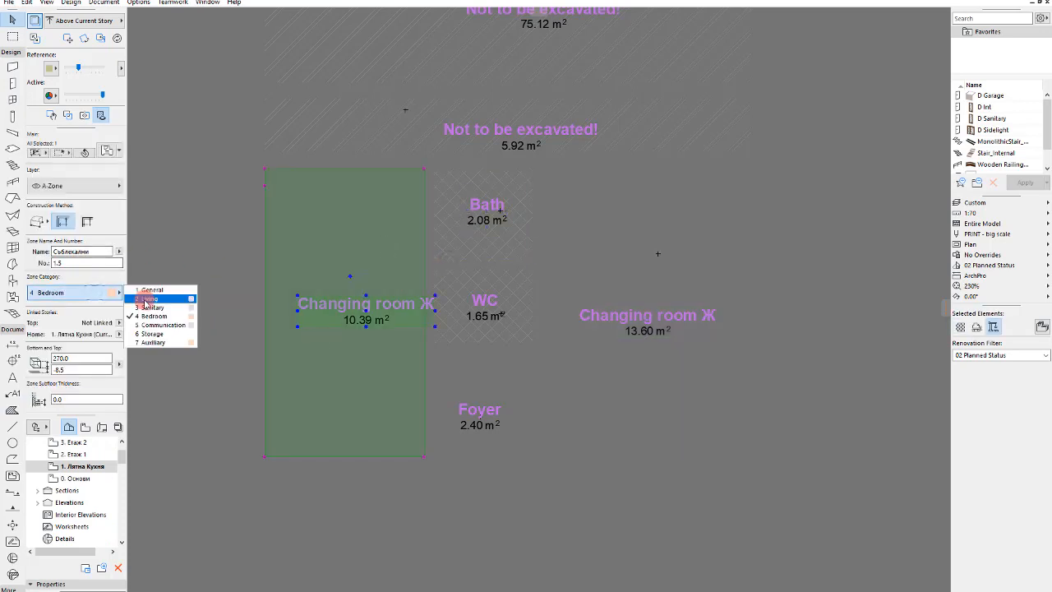
pyautogui.click(141, 296)
# Set the zone category of the Bath and WC zones to 3 Sanitary
pyautogui.click(510, 319)
pyautogui.click(512, 319)
pyautogui.keyDown('shift'); pyautogui.click(481, 218); pyautogui.keyUp('shift')
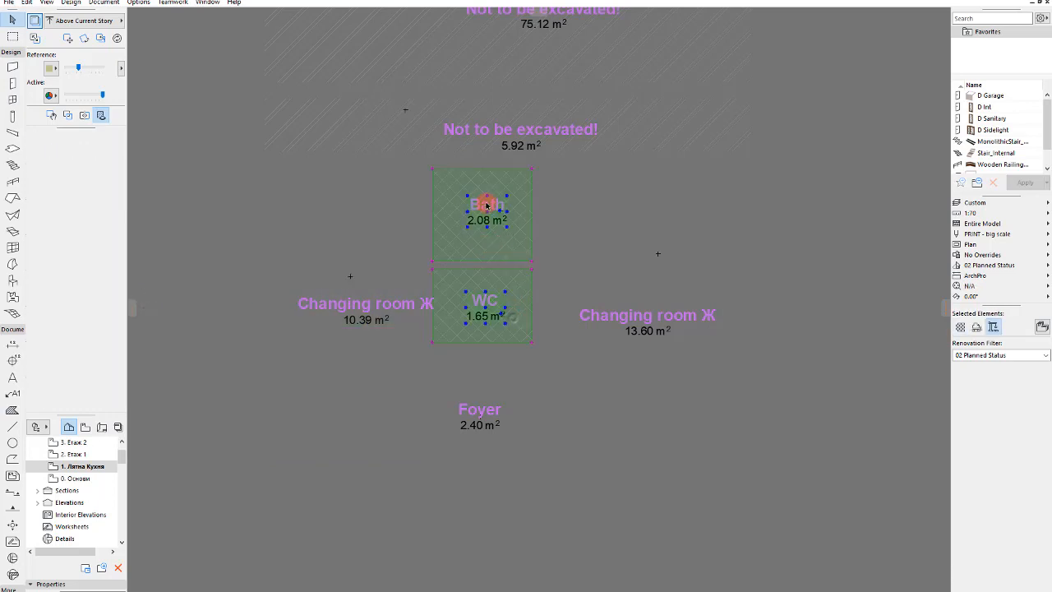
pyautogui.click(87, 293)
pyautogui.click(165, 326)
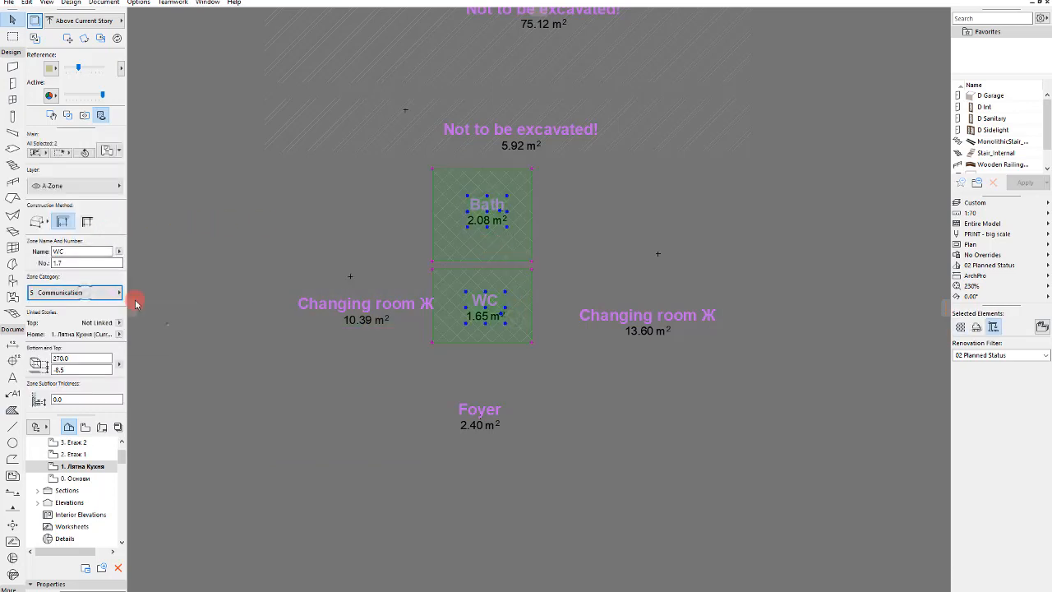
pyautogui.click(119, 292)
pyautogui.click(148, 306)
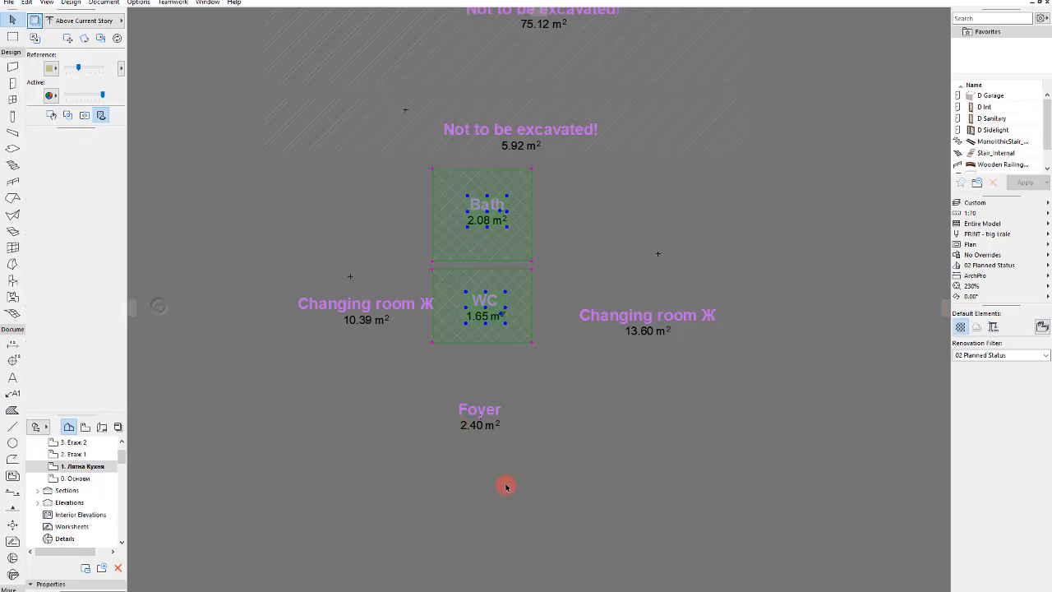
# Set the zone category of the Foyer zone to 5 Communication and deselect it
pyautogui.click(481, 424)
pyautogui.click(95, 293)
pyautogui.click(688, 206)
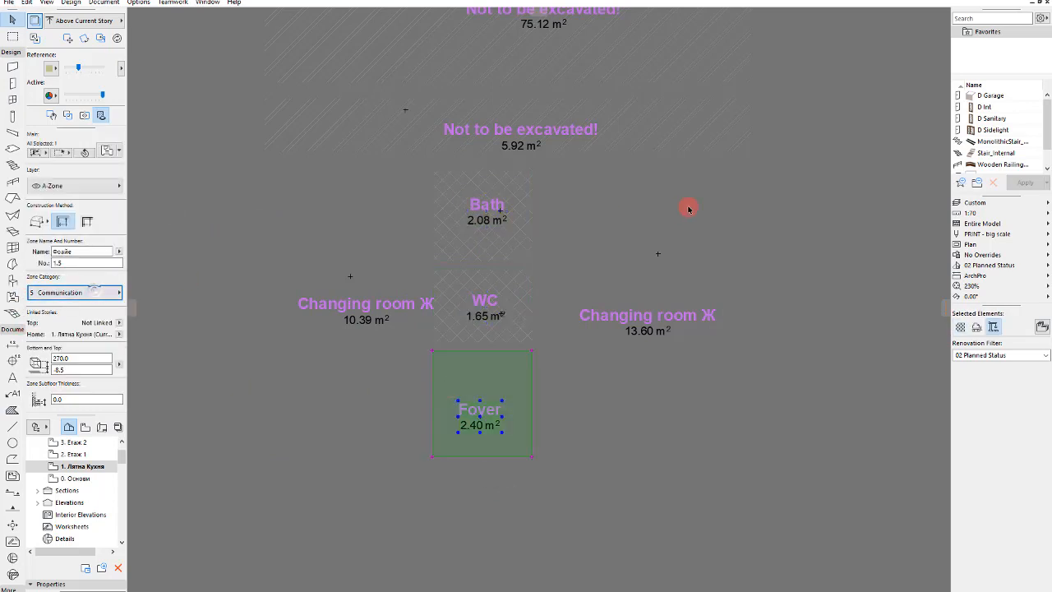
pyautogui.click(687, 206)
# Set the zone category of both "Not to be excavated!" zones to 7 Auxiliary and deselect them
pyautogui.scroll(-4, 486, 417)
pyautogui.click(572, 274)
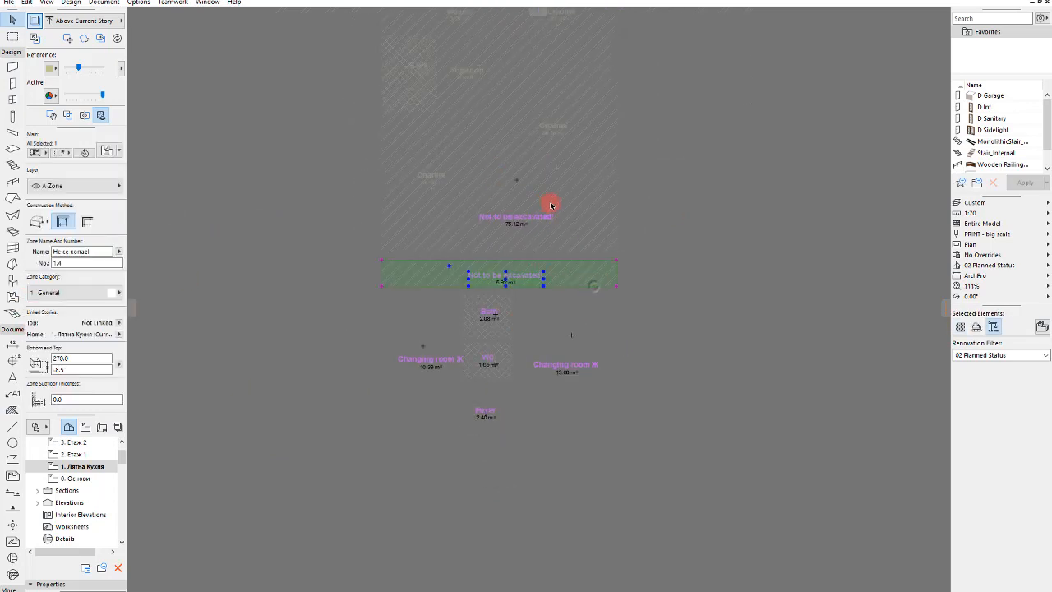
pyautogui.keyDown('shift'); pyautogui.click(484, 147); pyautogui.keyUp('shift')
pyautogui.click(92, 291)
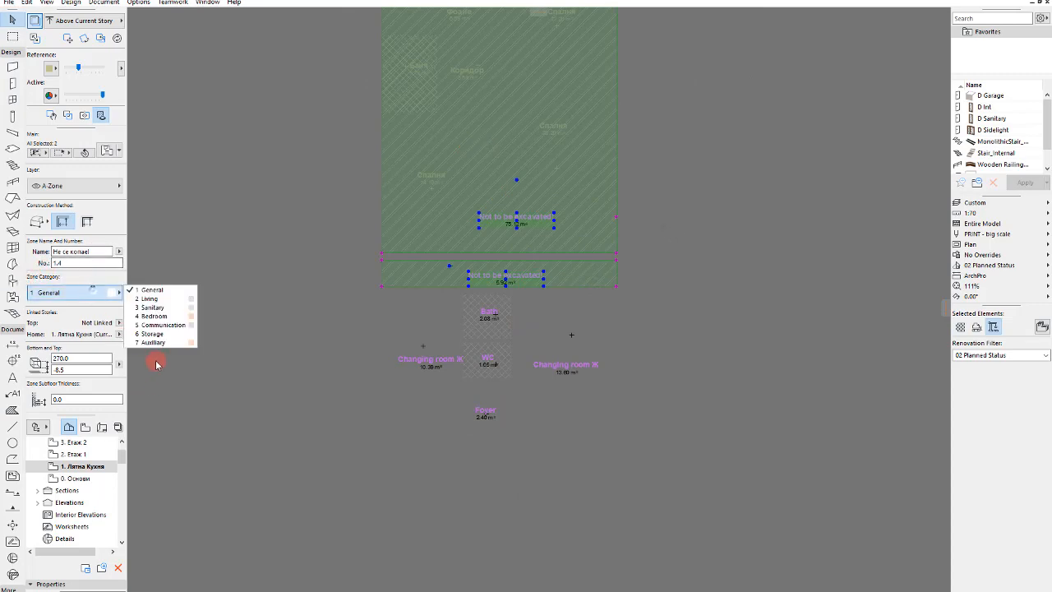
pyautogui.click(158, 342)
pyautogui.click(745, 274)
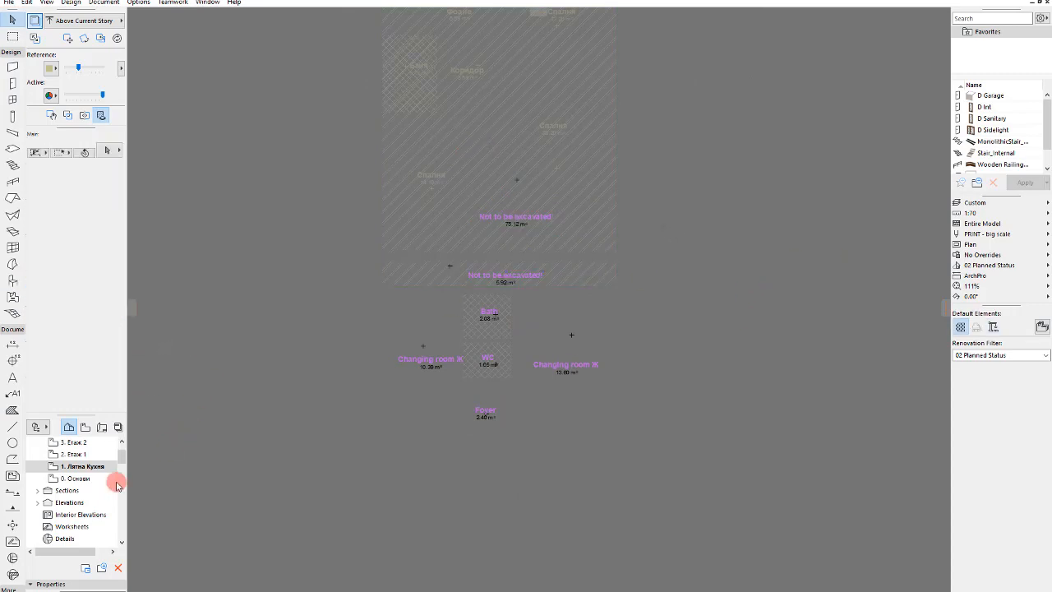
# Find the 999_granitogres schedule among the element schedules and open it
pyautogui.click(76, 427)
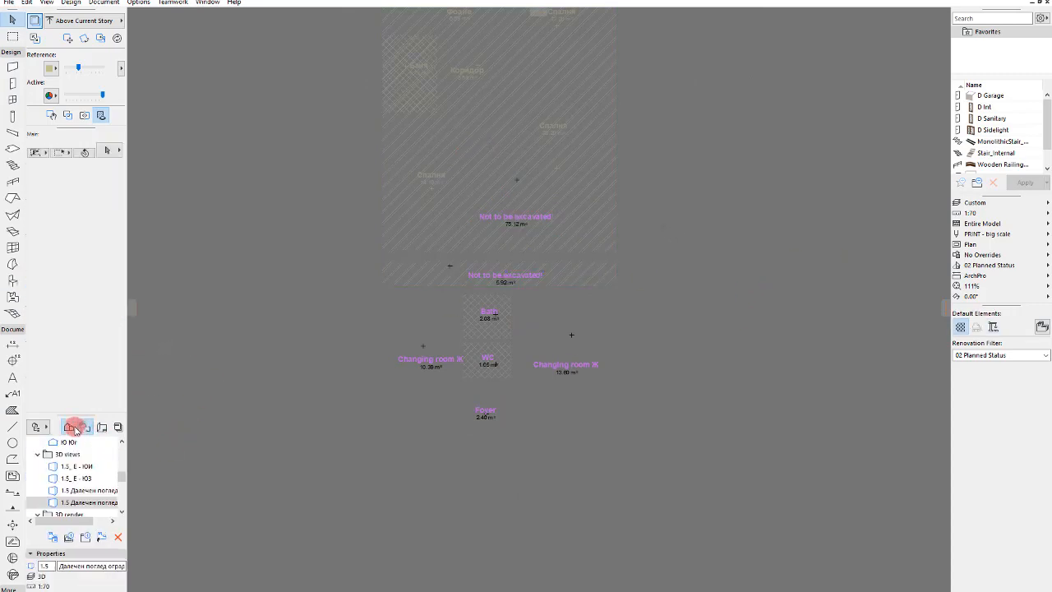
pyautogui.scroll(-3, 74, 469)
pyautogui.click(75, 467)
pyautogui.scroll(-1, 104, 474)
pyautogui.click(95, 508)
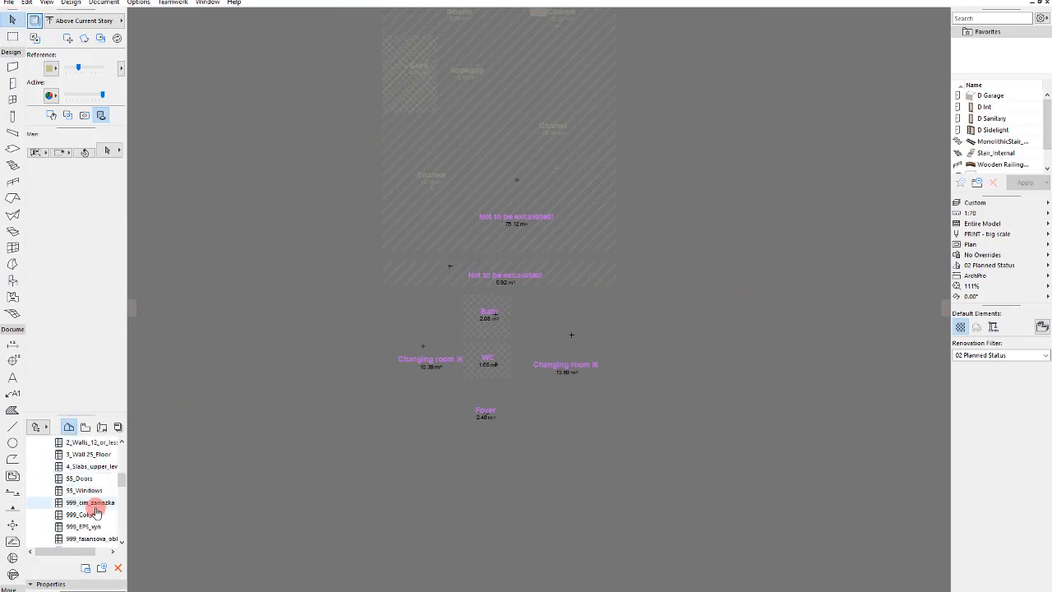
pyautogui.scroll(-5, 99, 506)
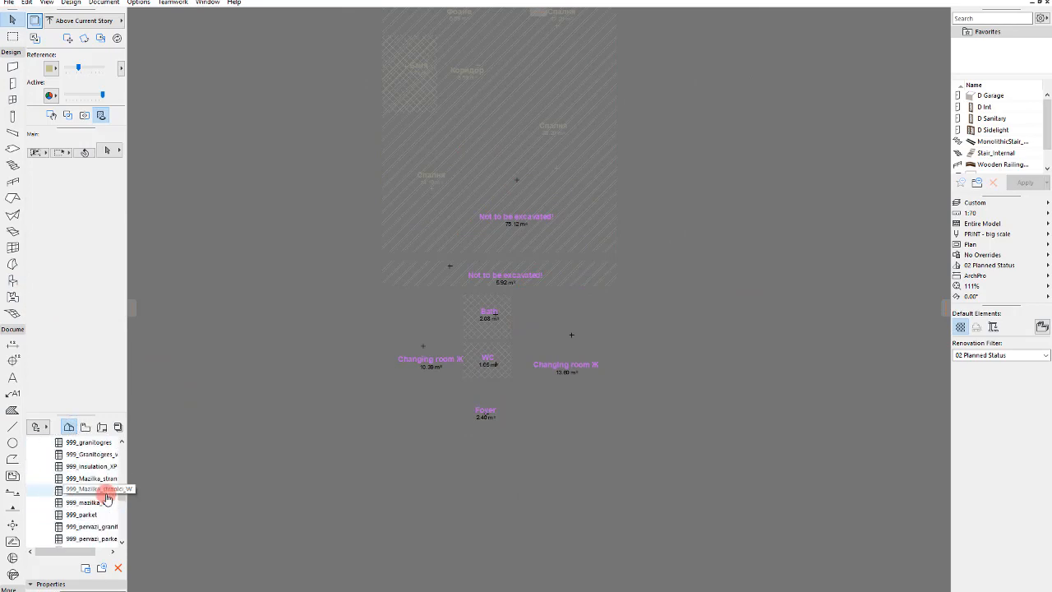
pyautogui.scroll(3, 105, 493)
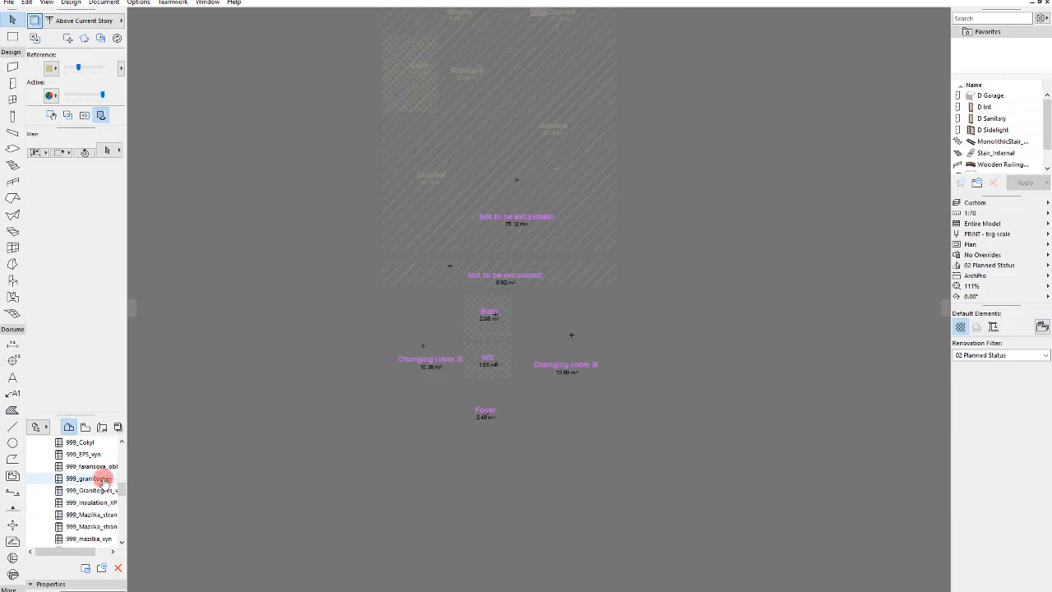
pyautogui.doubleClick(90, 478)
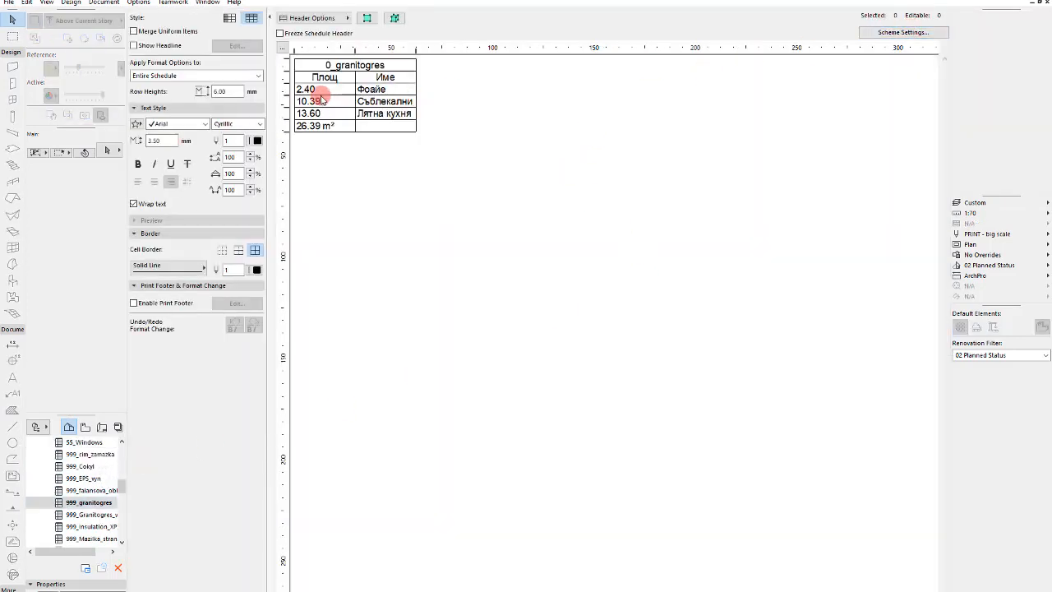
# Review the zone criteria and fields in the 999_granitogres scheme settings, close them and select the schedule's grand total
pyautogui.click(908, 32)
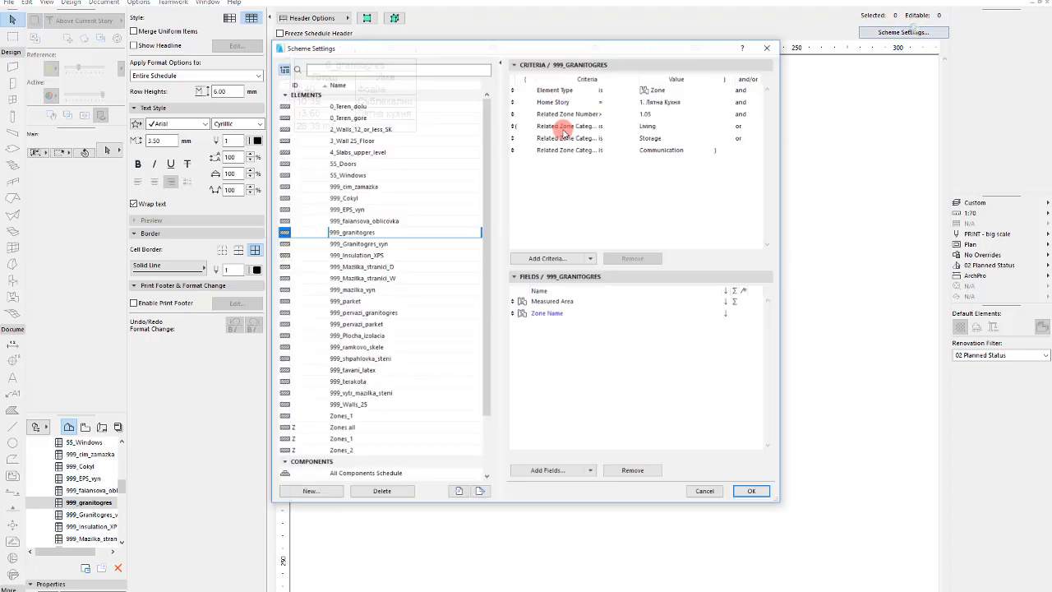
pyautogui.click(682, 102)
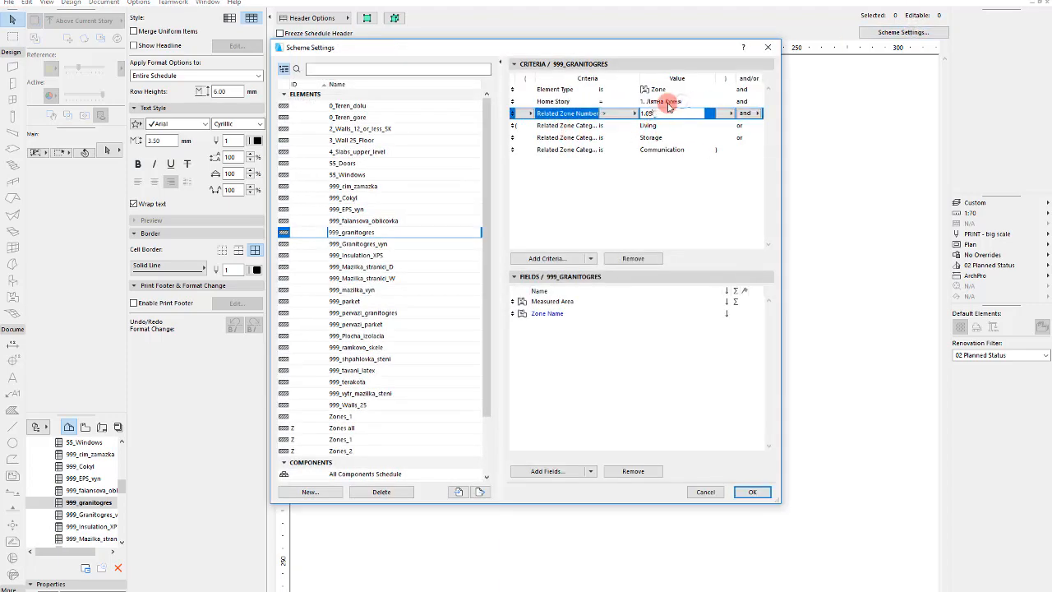
pyautogui.click(655, 127)
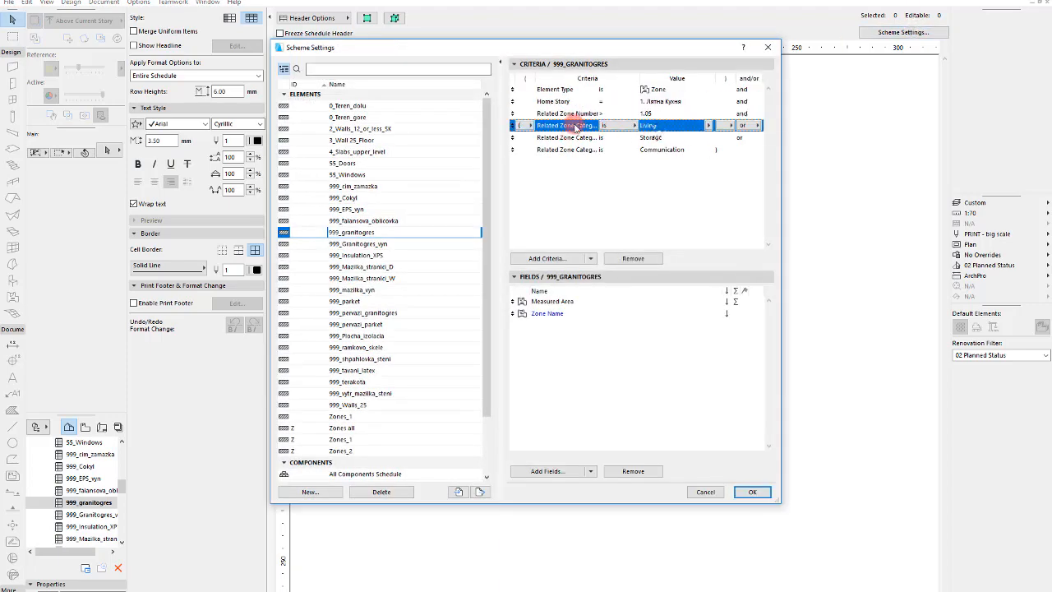
pyautogui.click(664, 138)
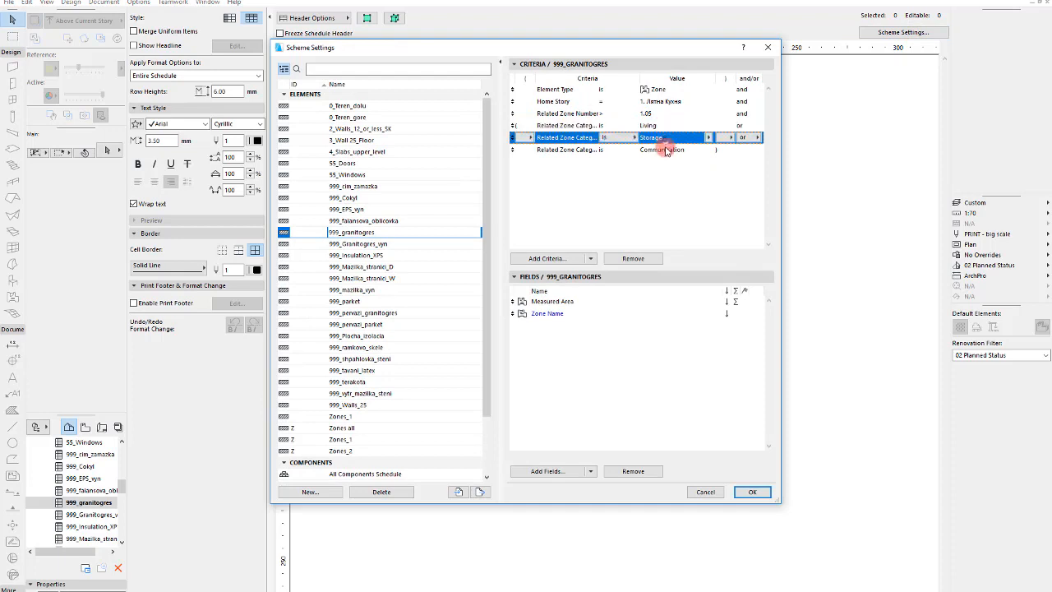
pyautogui.click(663, 149)
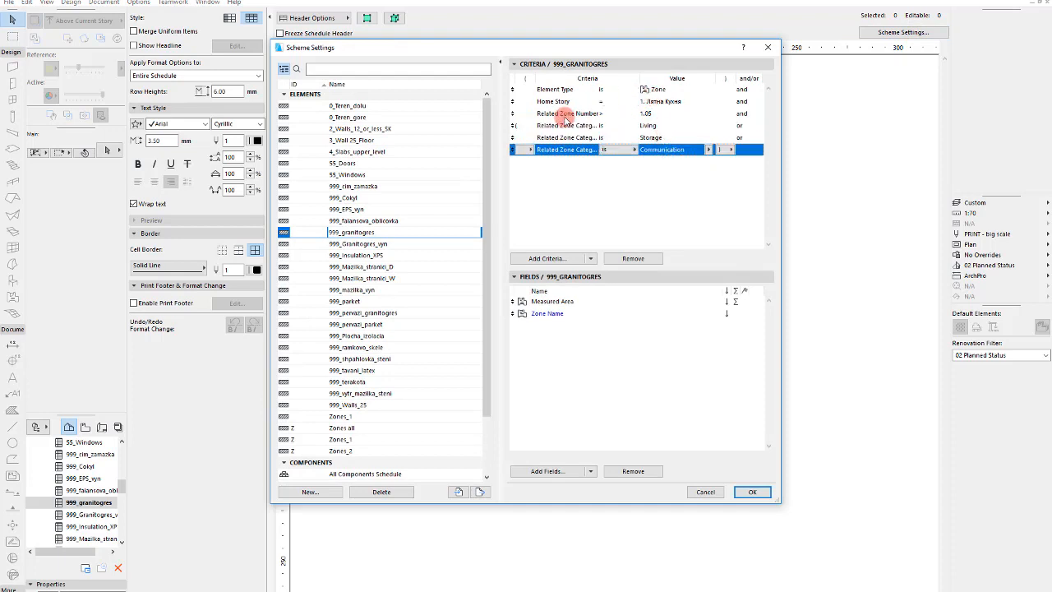
pyautogui.click(575, 302)
pyautogui.click(573, 314)
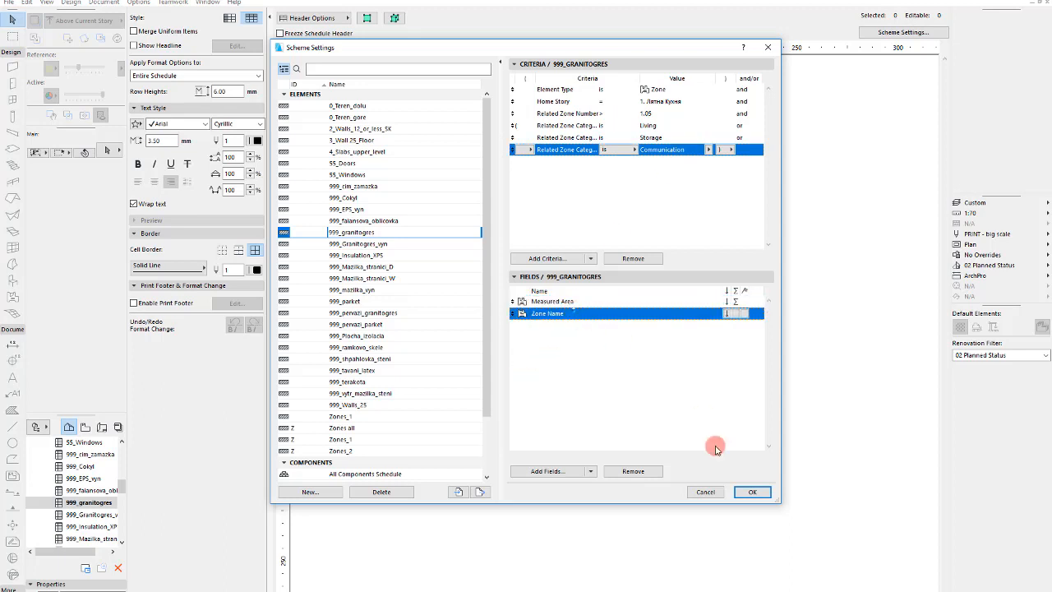
pyautogui.click(752, 491)
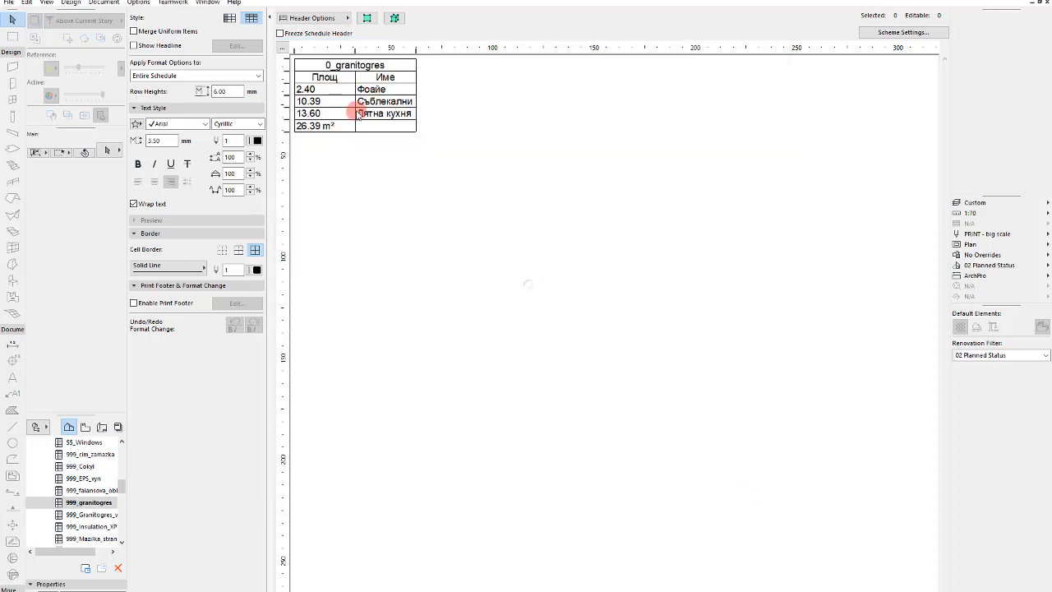
pyautogui.click(316, 128)
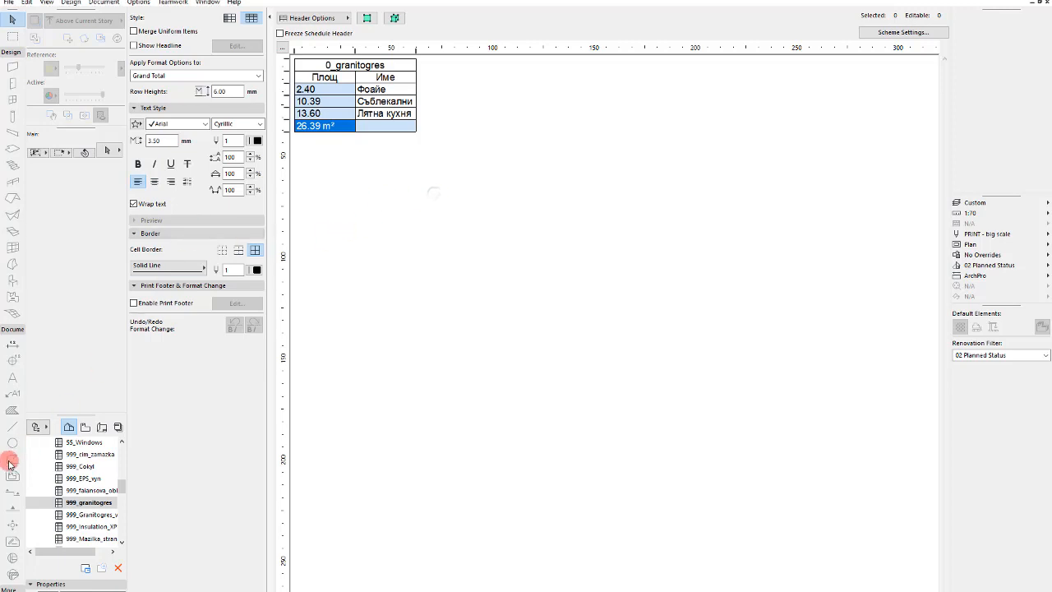
# Look through the element schedules and open the scheme settings from the 999_ramkovo_skele entry
pyautogui.click(108, 515)
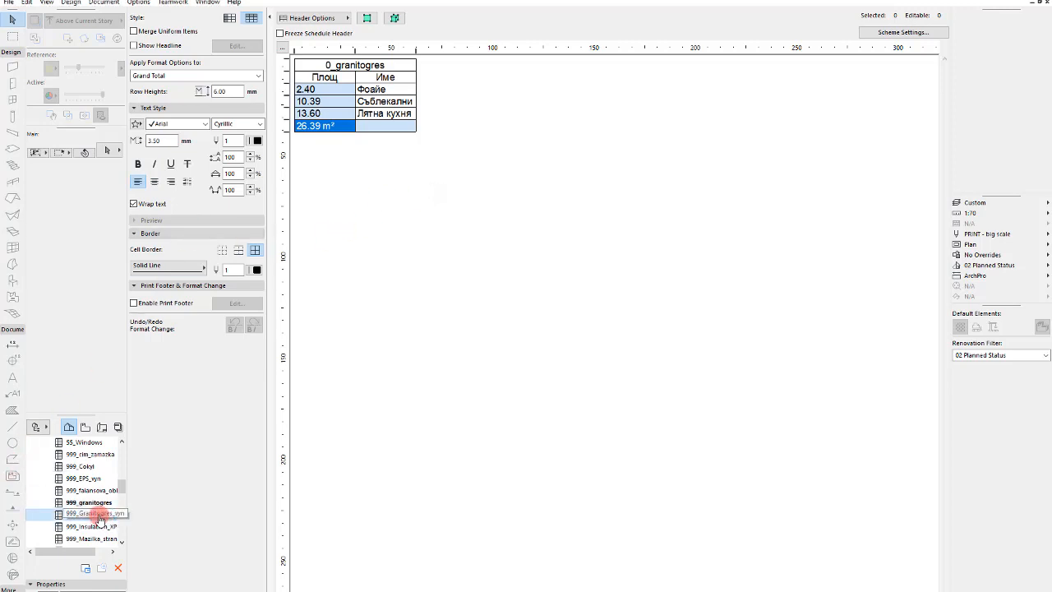
pyautogui.click(97, 526)
pyautogui.scroll(-1, 98, 518)
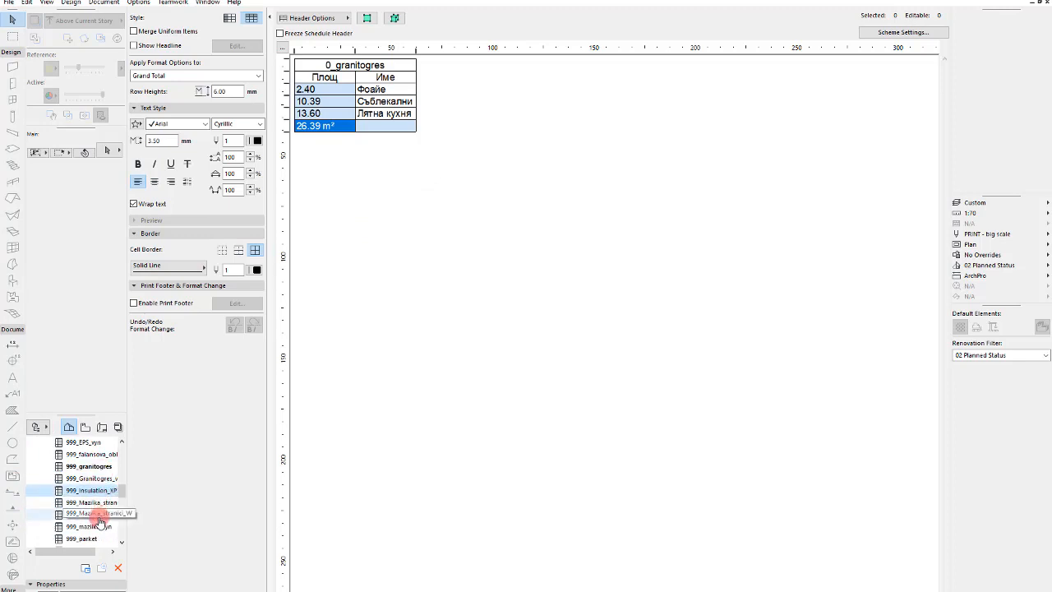
pyautogui.scroll(-1, 103, 503)
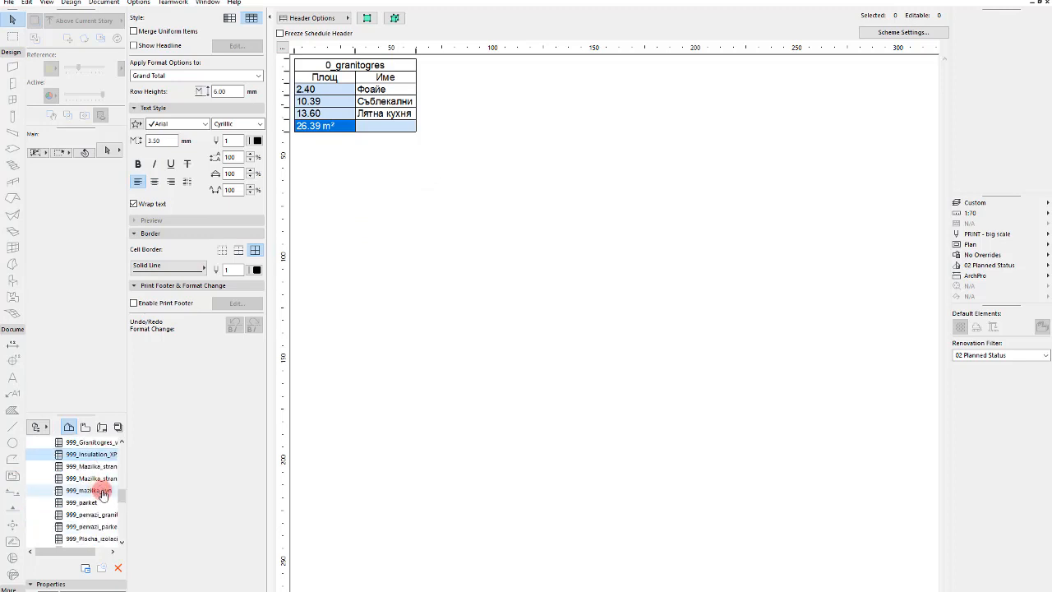
pyautogui.scroll(-1, 103, 501)
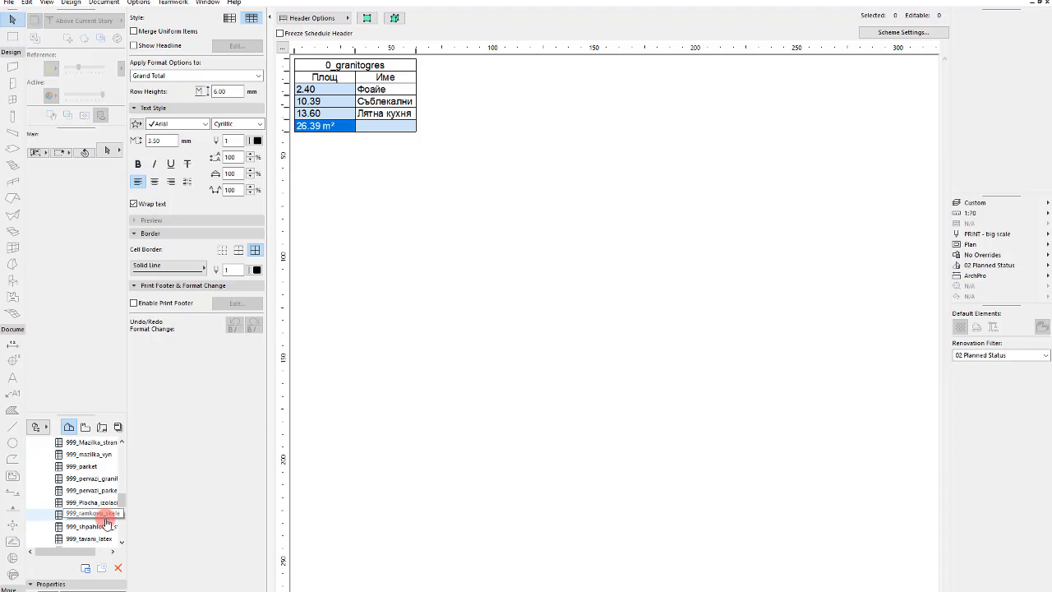
pyautogui.scroll(-1, 103, 518)
pyautogui.rightClick(95, 479)
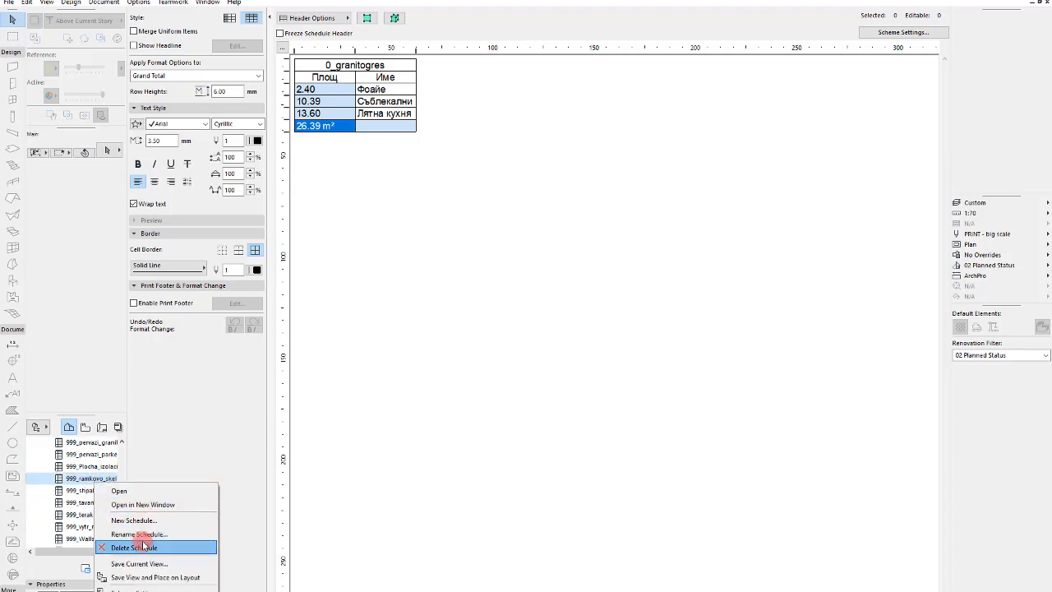
pyautogui.click(156, 590)
# Inspect the criteria of the 999_mazilka_vyn and 999_faiansova_oblicovka schemes and open the 999_cim_zamazka schedule
pyautogui.click(305, 221)
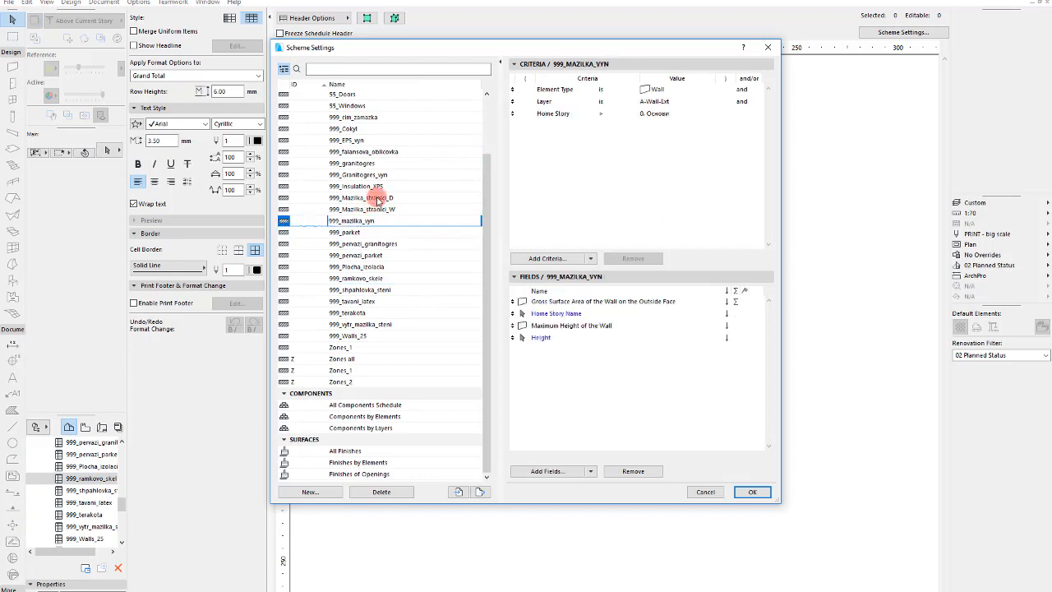
pyautogui.click(375, 151)
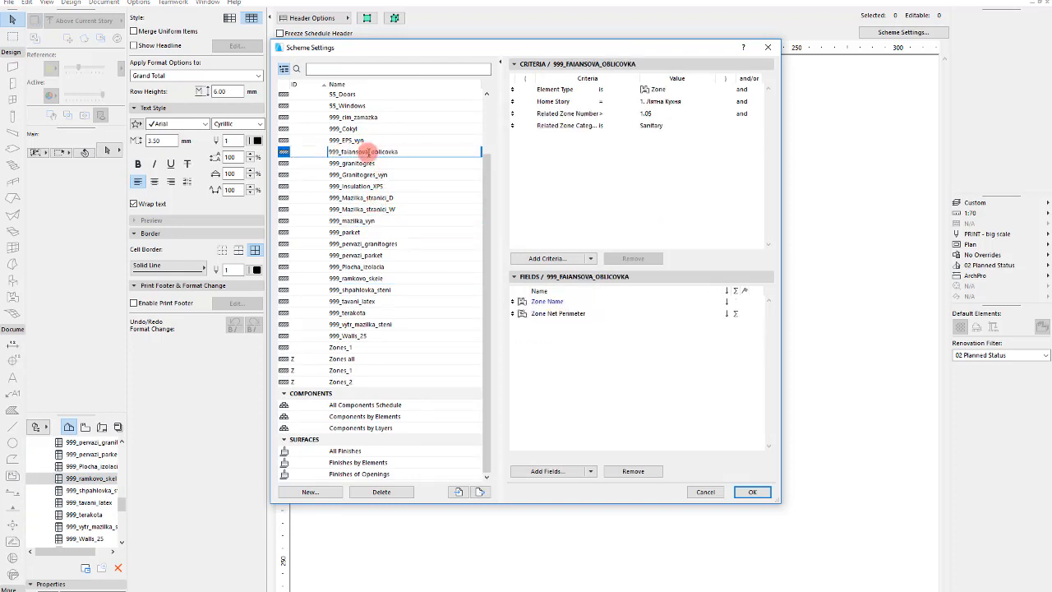
pyautogui.click(369, 118)
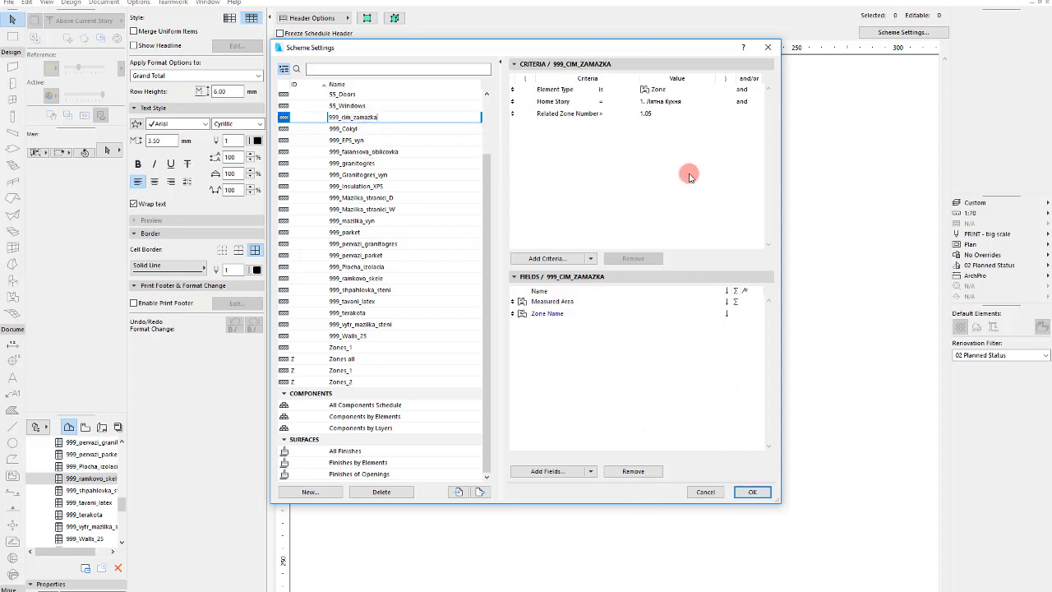
pyautogui.click(748, 491)
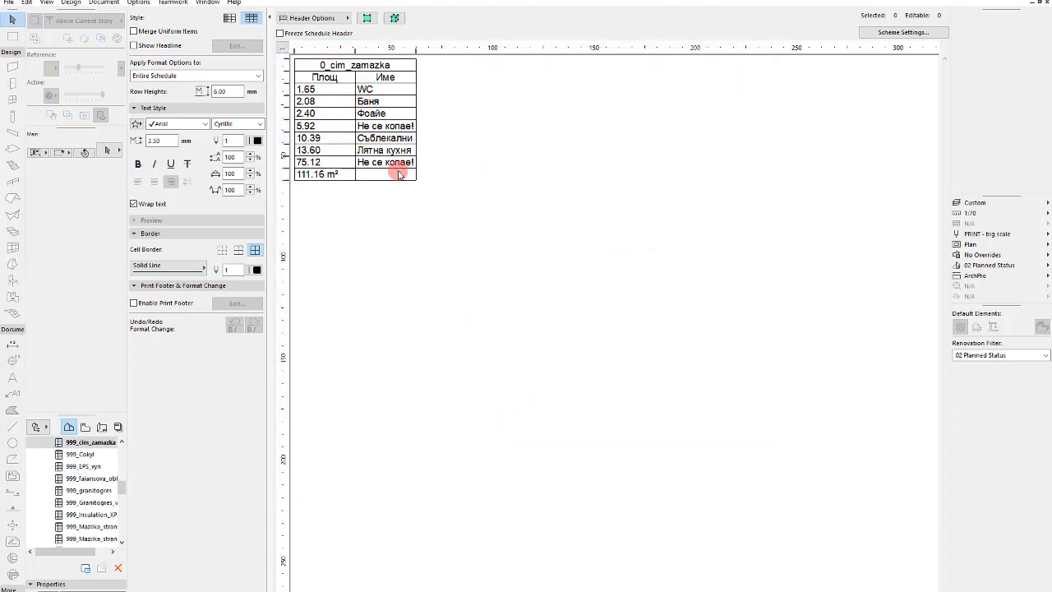
# Add a Related Zone Category criterion to the 999_cim_zamazka scheme
pyautogui.click(903, 32)
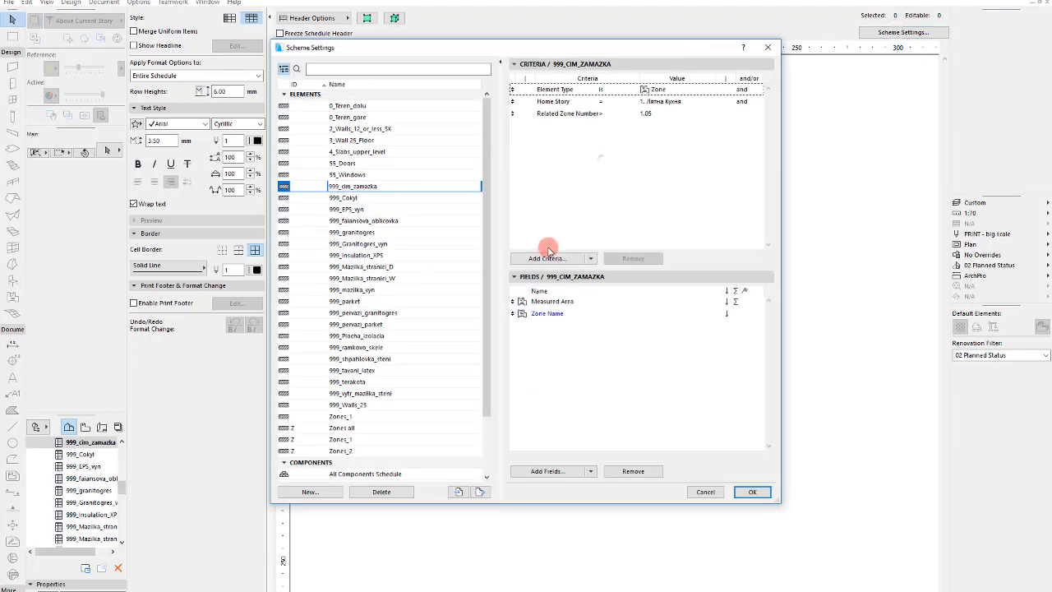
pyautogui.click(546, 258)
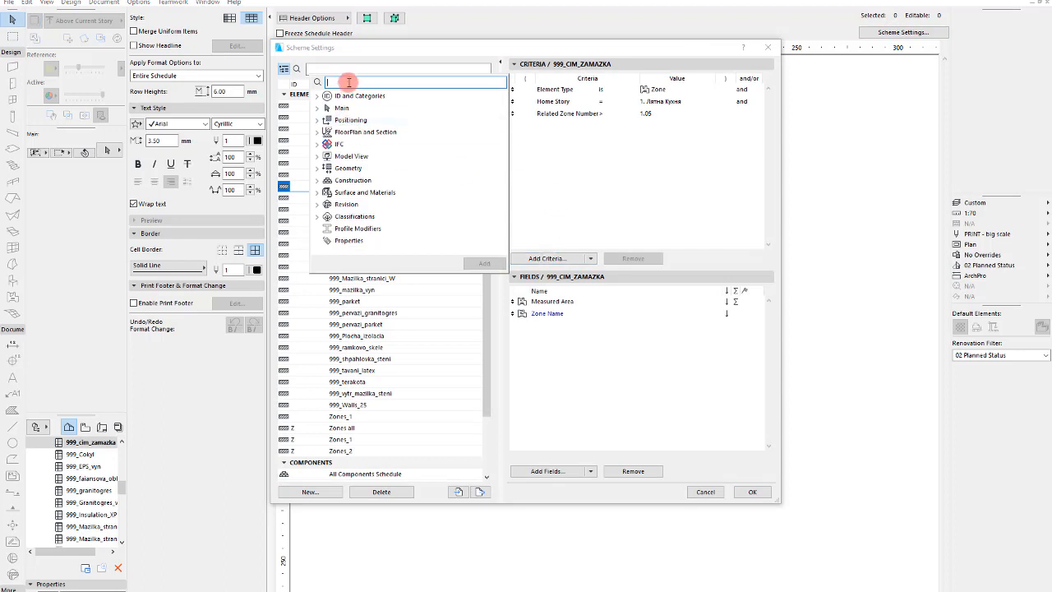
pyautogui.write('e')
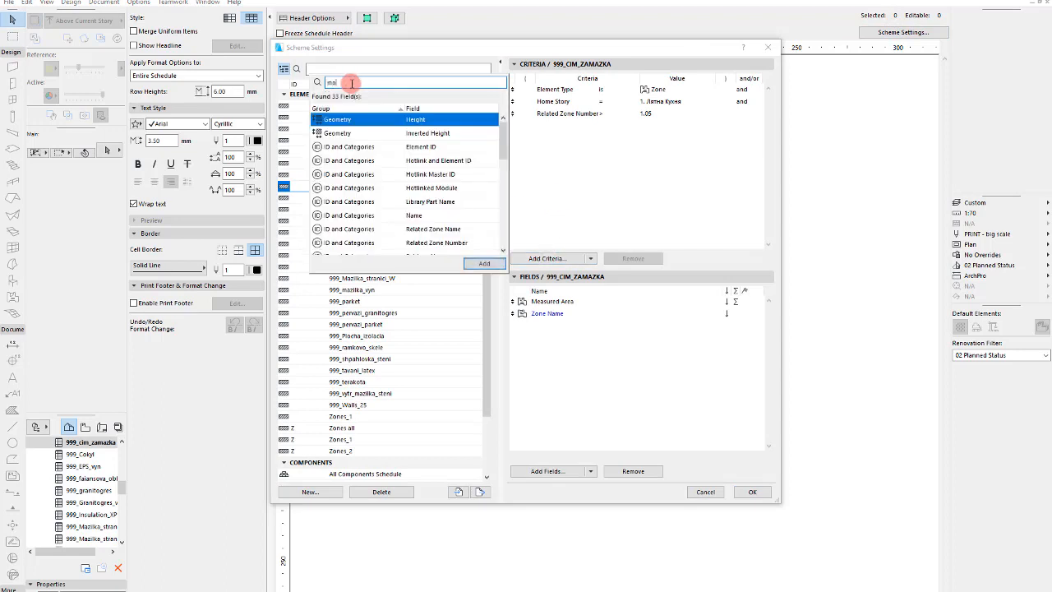
pyautogui.press('BackSpace')
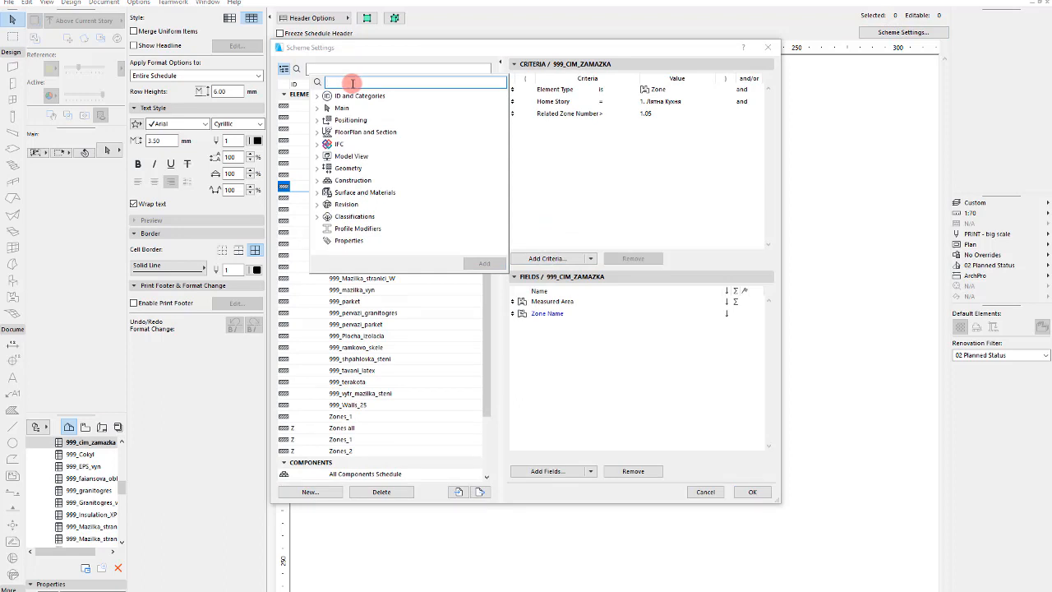
pyautogui.write('zone')
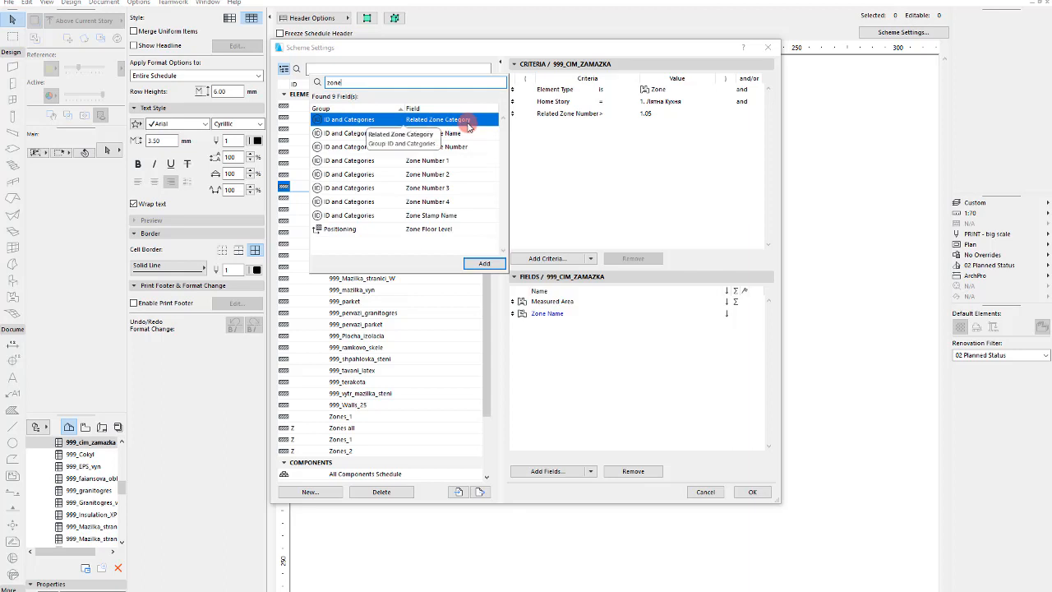
pyautogui.doubleClick(478, 120)
# Set the new criterion to "is not" 7 Auxiliary, apply the scheme and select the schedule's grand total
pyautogui.click(632, 121)
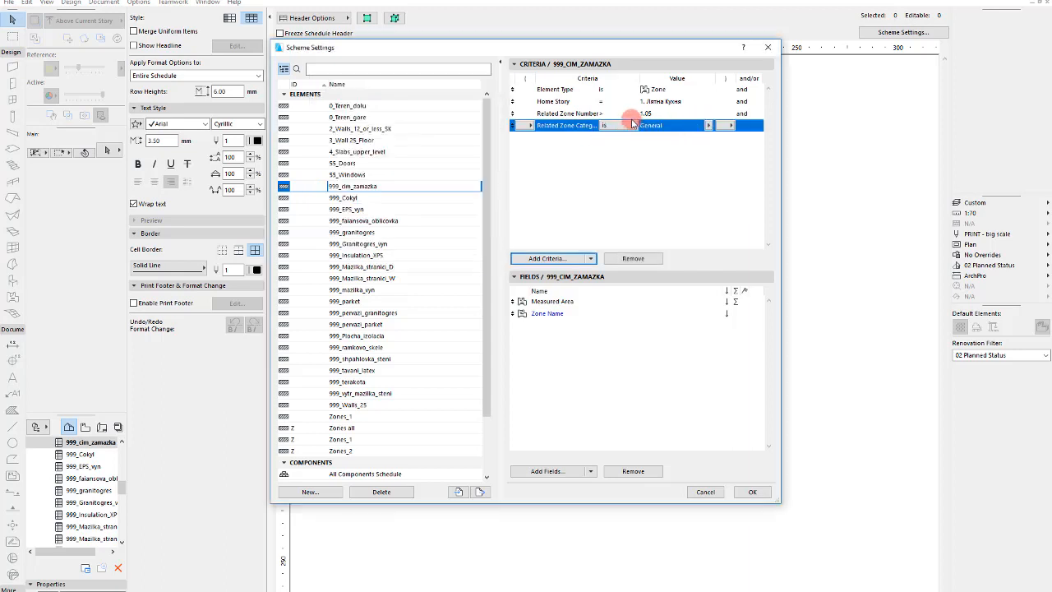
pyautogui.click(631, 119)
pyautogui.click(631, 125)
pyautogui.click(631, 126)
pyautogui.click(642, 135)
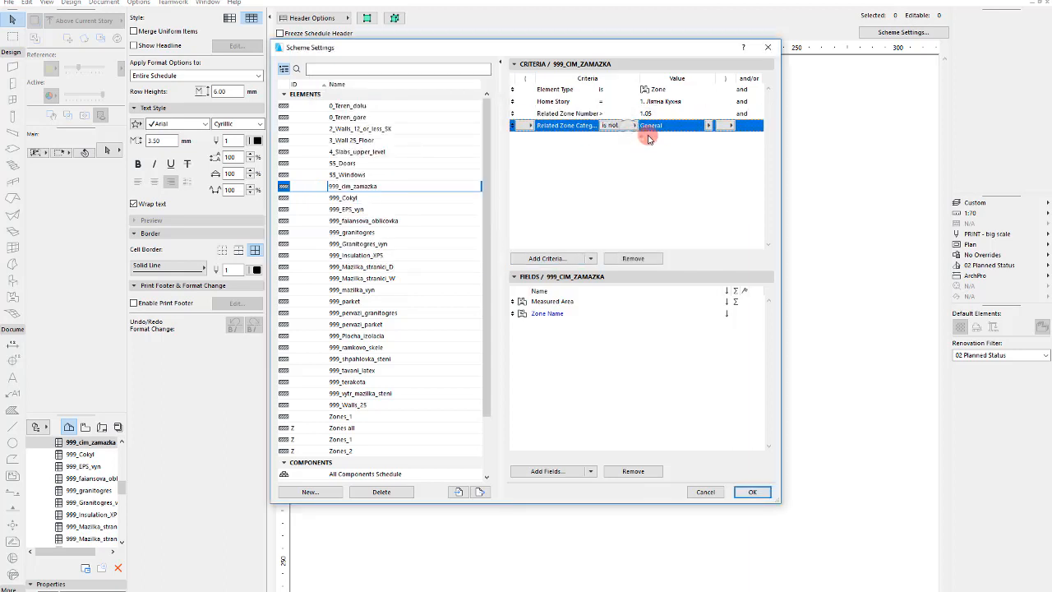
pyautogui.click(709, 125)
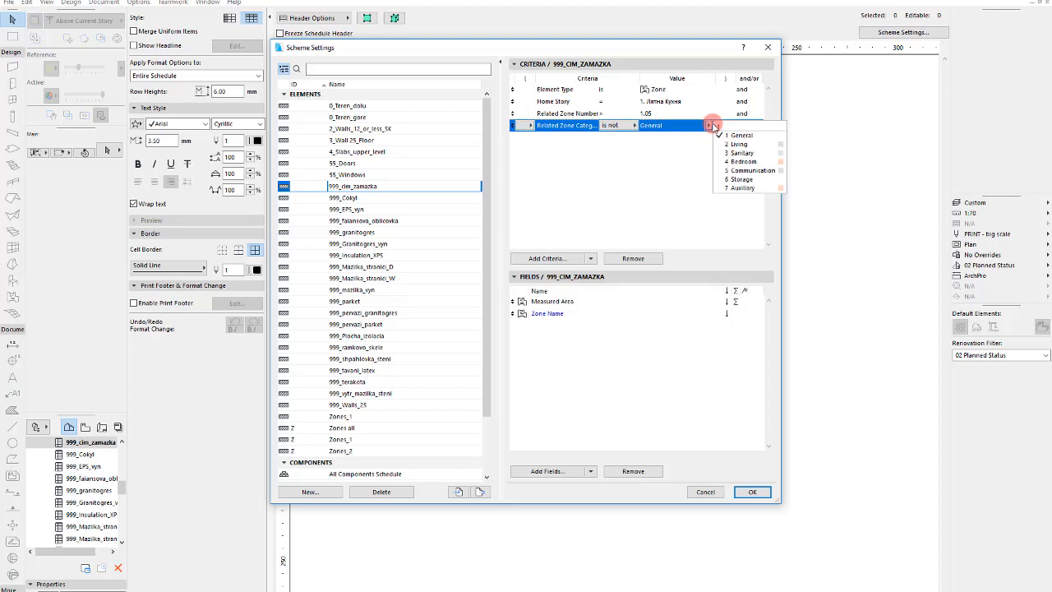
pyautogui.click(743, 188)
pyautogui.click(751, 491)
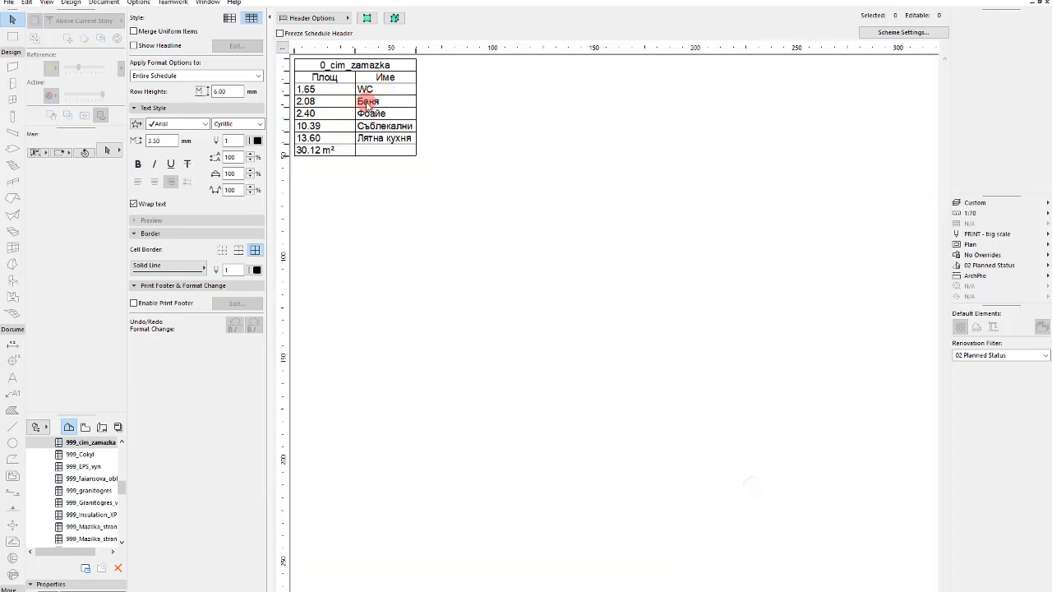
pyautogui.click(323, 151)
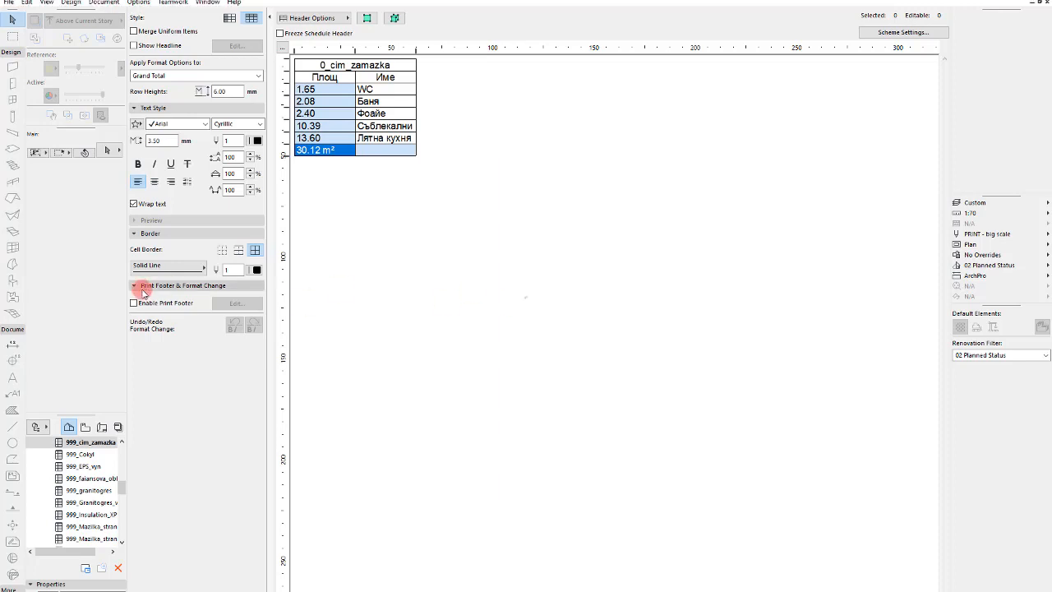
# Browse the list of element schedules for the next finishes schedule
pyautogui.click(99, 502)
pyautogui.click(88, 466)
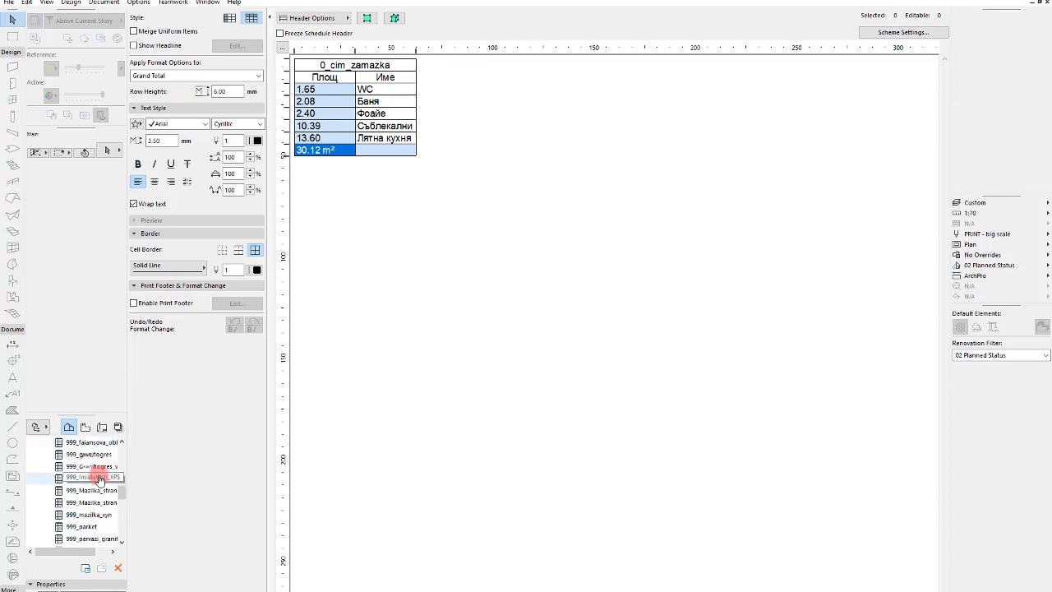
pyautogui.scroll(-1, 92, 472)
pyautogui.scroll(3, 103, 501)
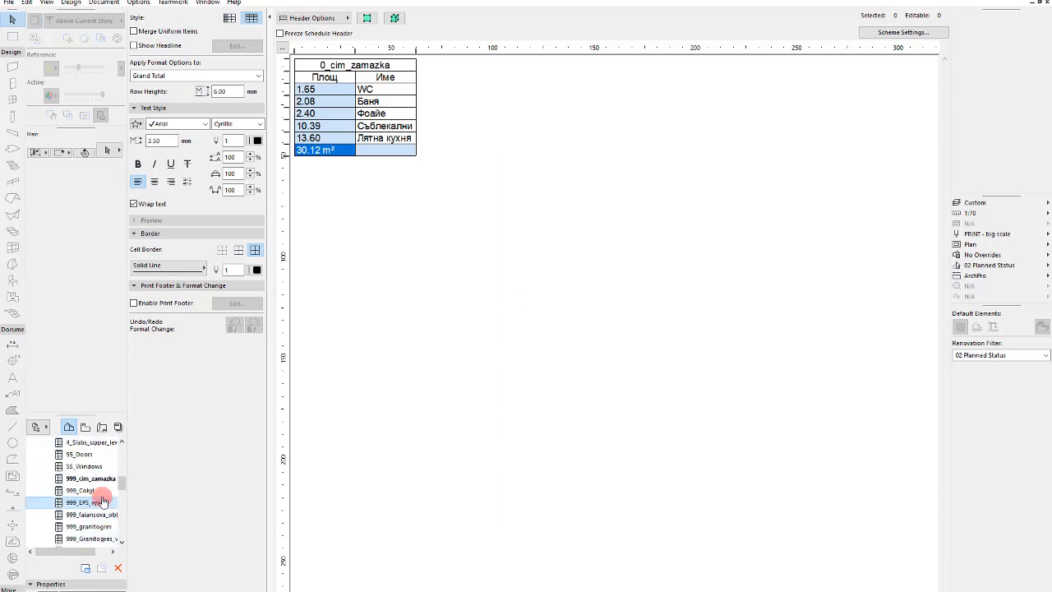
pyautogui.scroll(2, 104, 497)
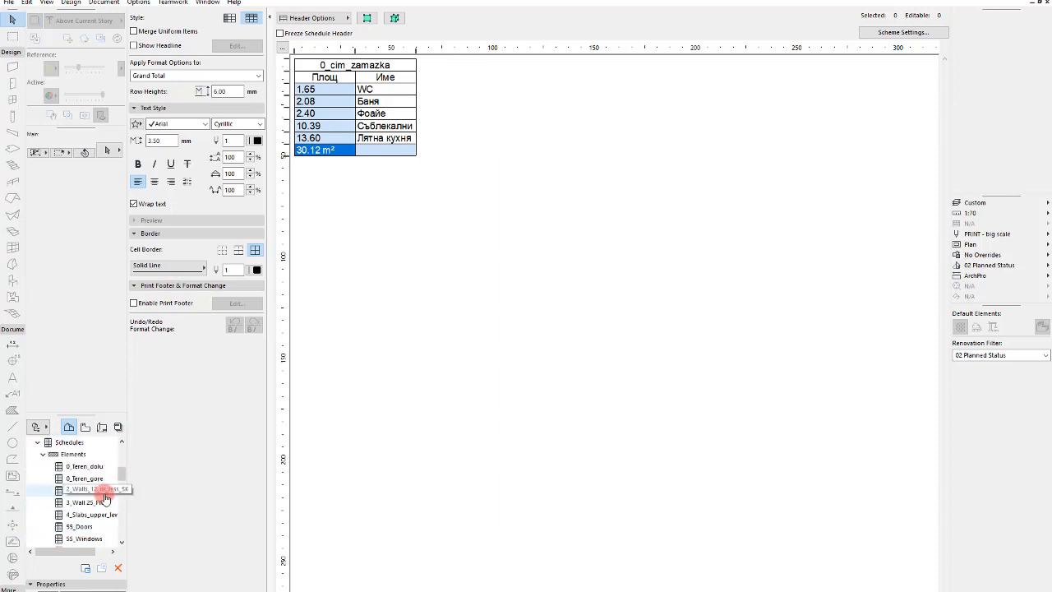
pyautogui.scroll(-5, 106, 496)
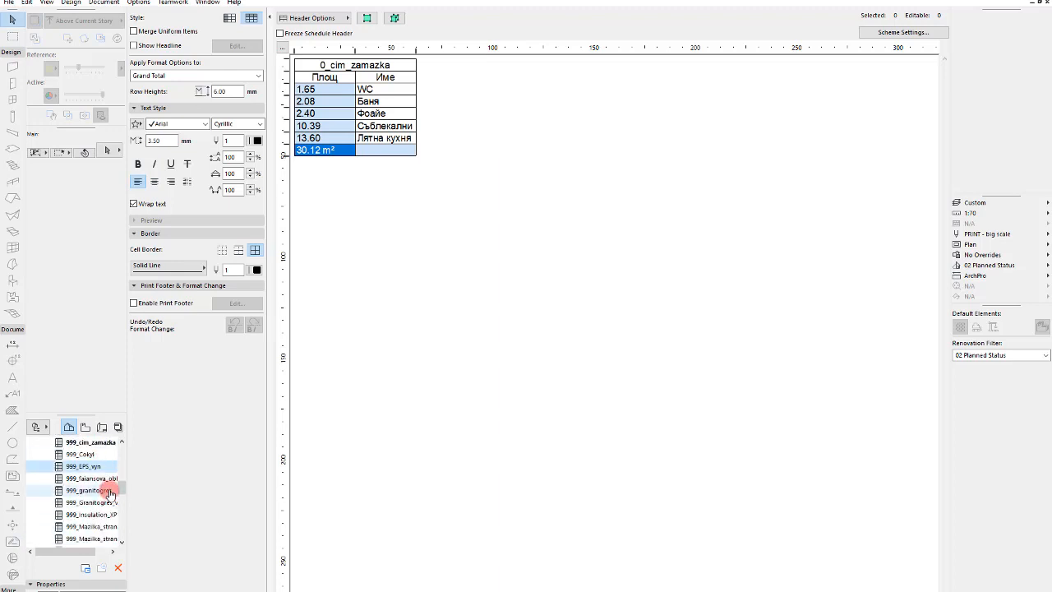